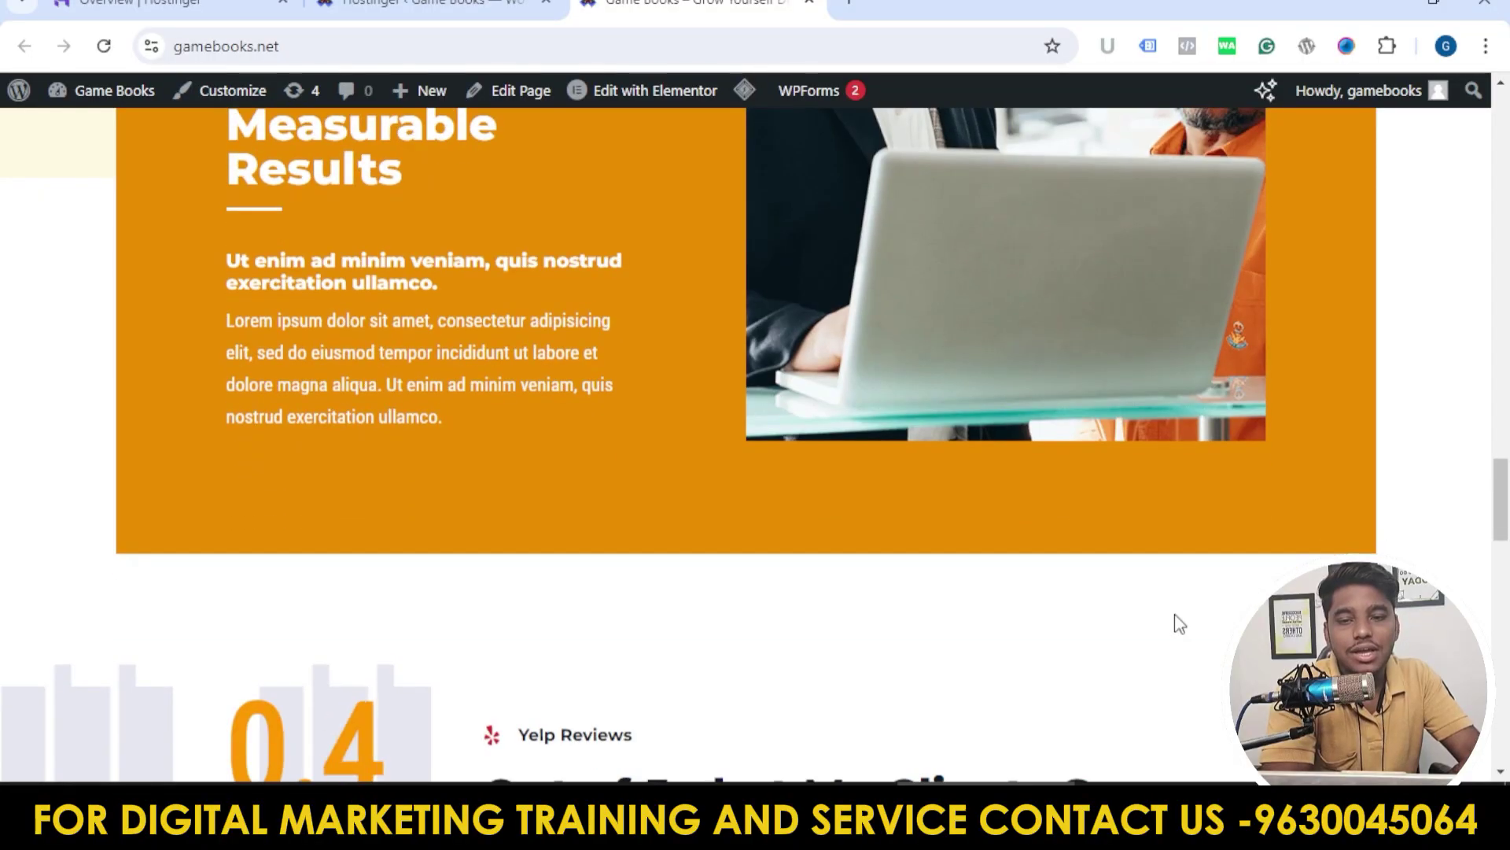
Step: Open the website's home page for editing in Elementor
{"action": "scroll", "coordinate": [1174, 613], "scroll_direction": "up", "scroll_amount": 1}
{"action": "scroll", "coordinate": [1173, 614], "scroll_direction": "down", "scroll_amount": 8}
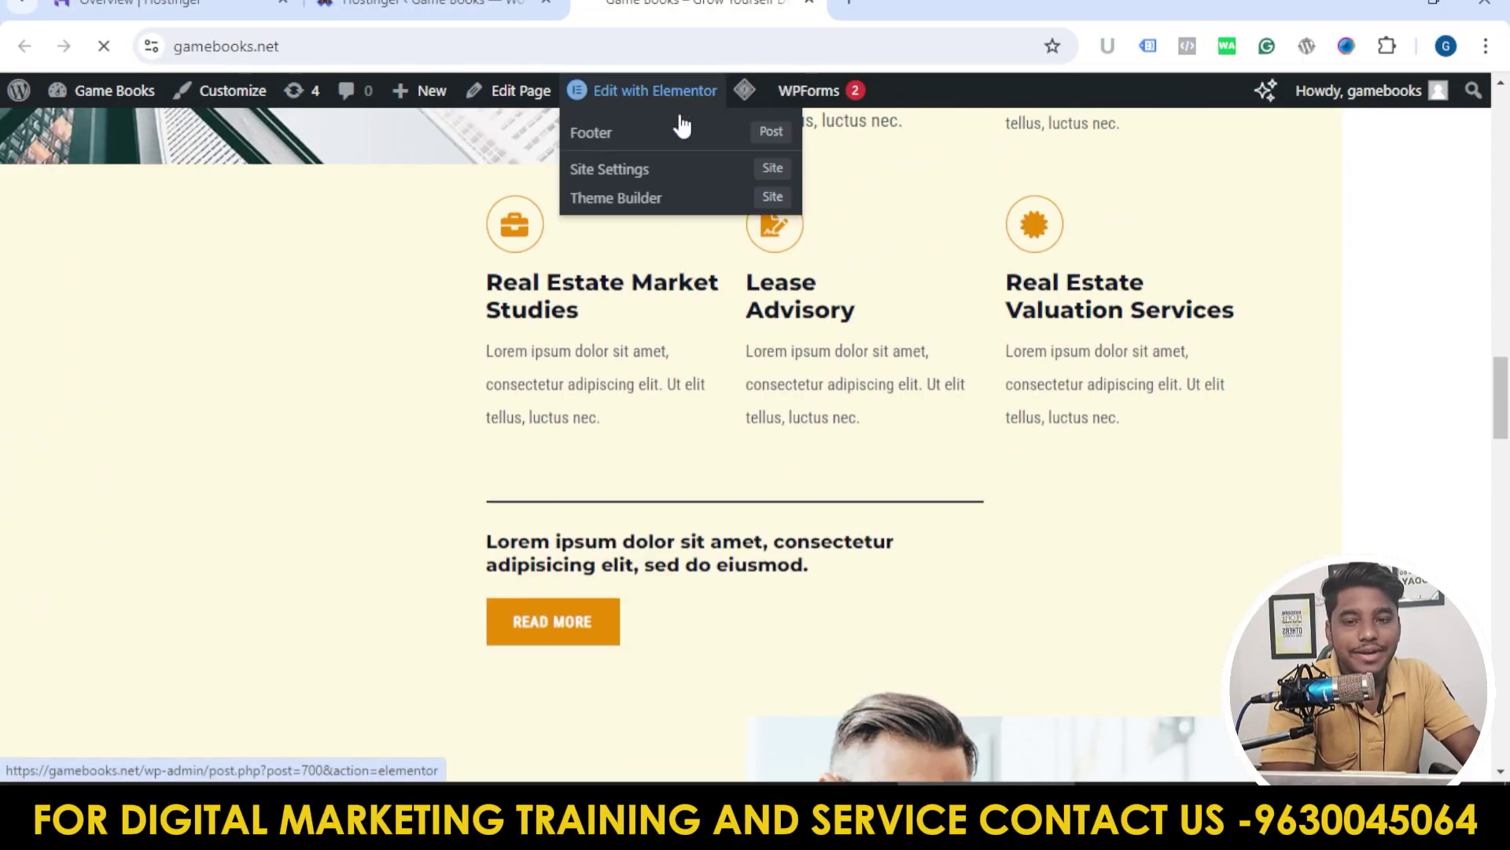
{"action": "left_click", "coordinate": [630, 93]}
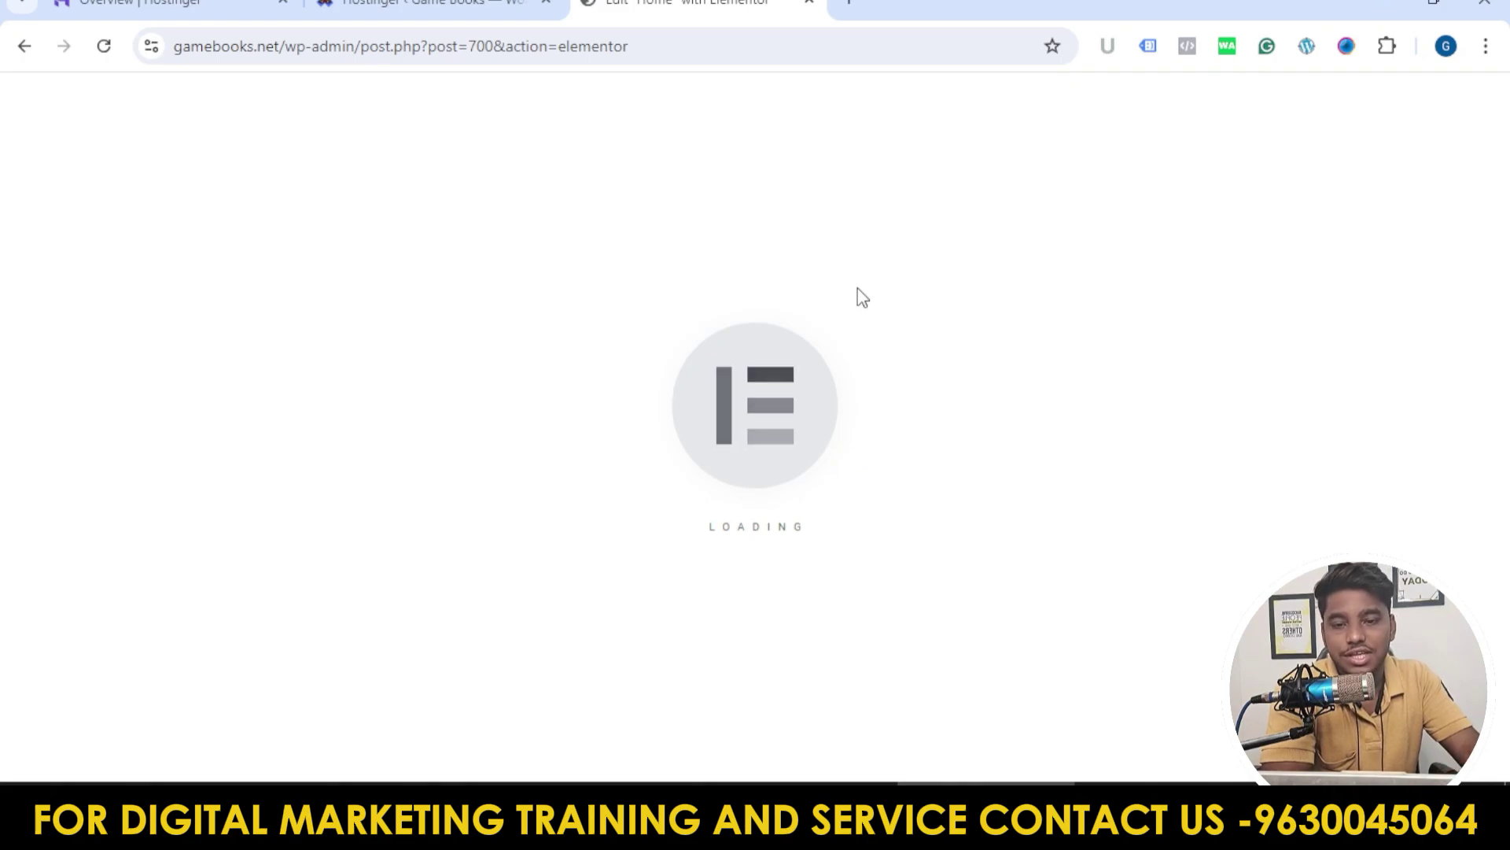
{"action": "left_click", "coordinate": [488, 3]}
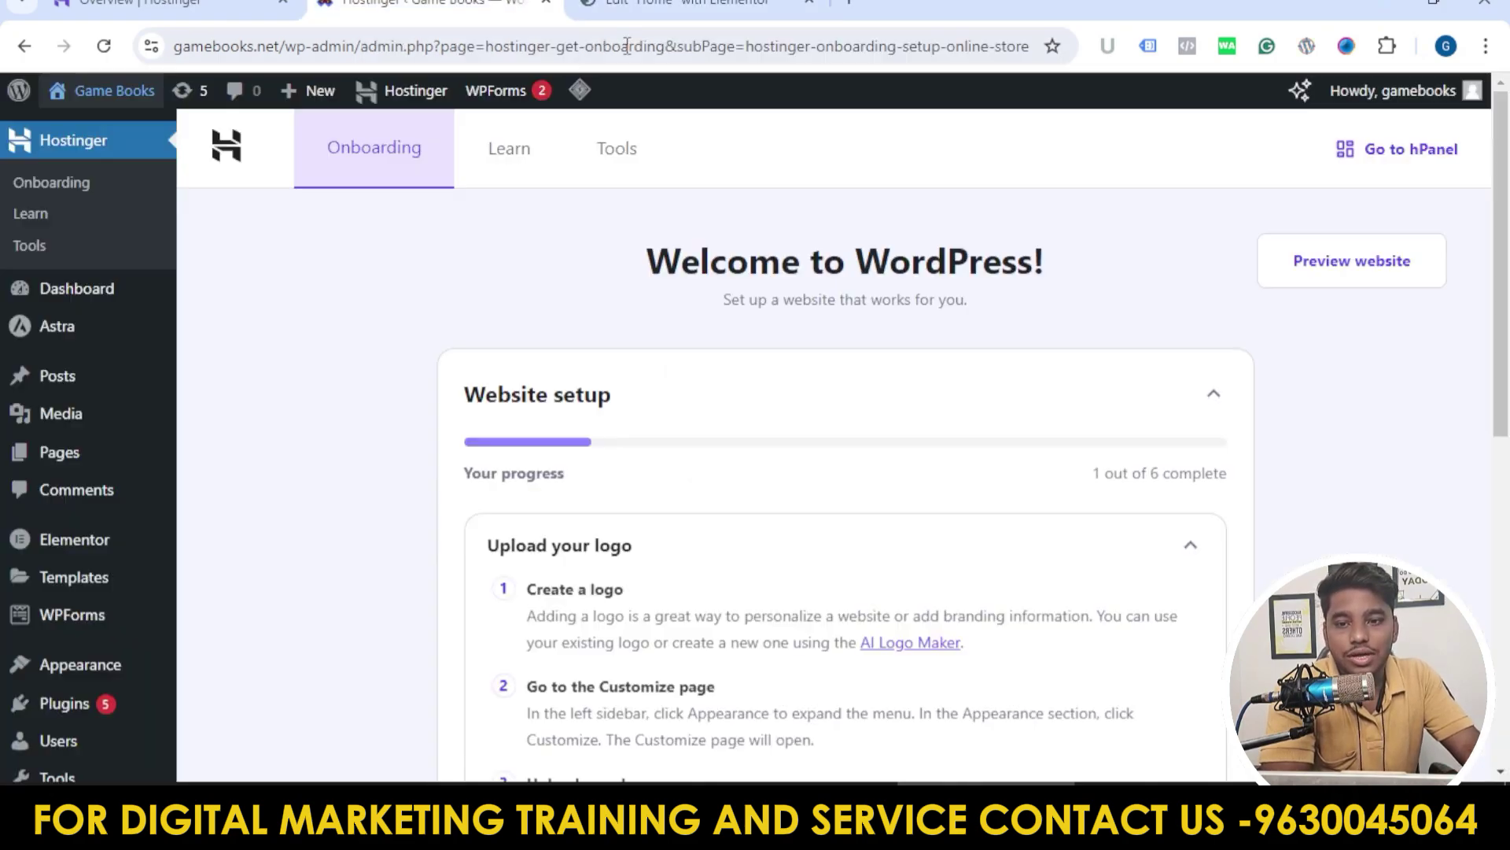
{"action": "left_click", "coordinate": [616, 7]}
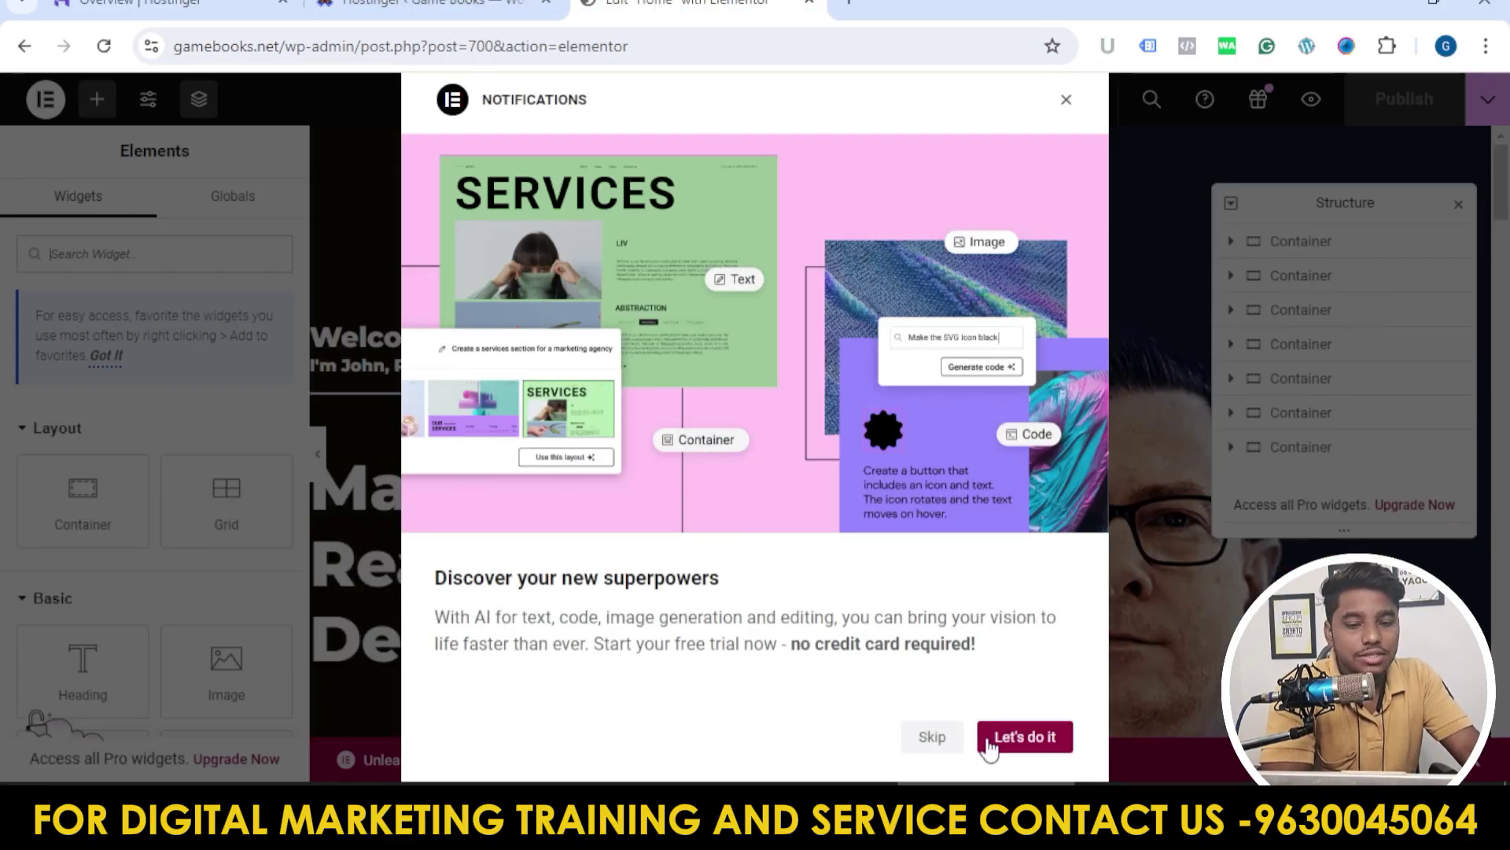
Step: Skip the AI trial notification and close the Structure panel to clear the page canvas
{"action": "left_click", "coordinate": [942, 739]}
{"action": "scroll", "coordinate": [998, 501], "scroll_direction": "down", "scroll_amount": 5}
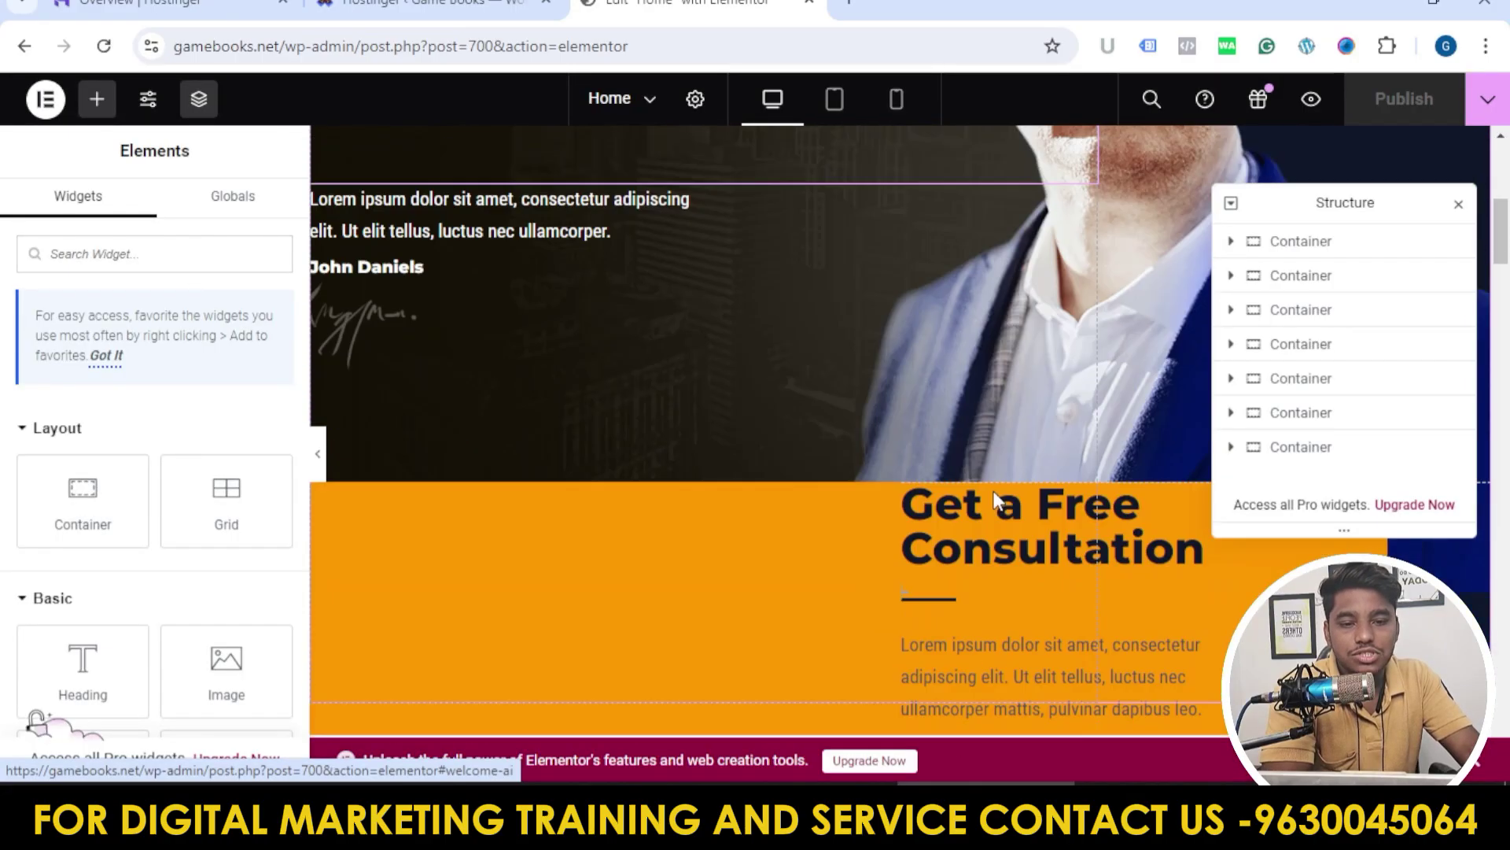
{"action": "scroll", "coordinate": [978, 412], "scroll_direction": "up", "scroll_amount": 10}
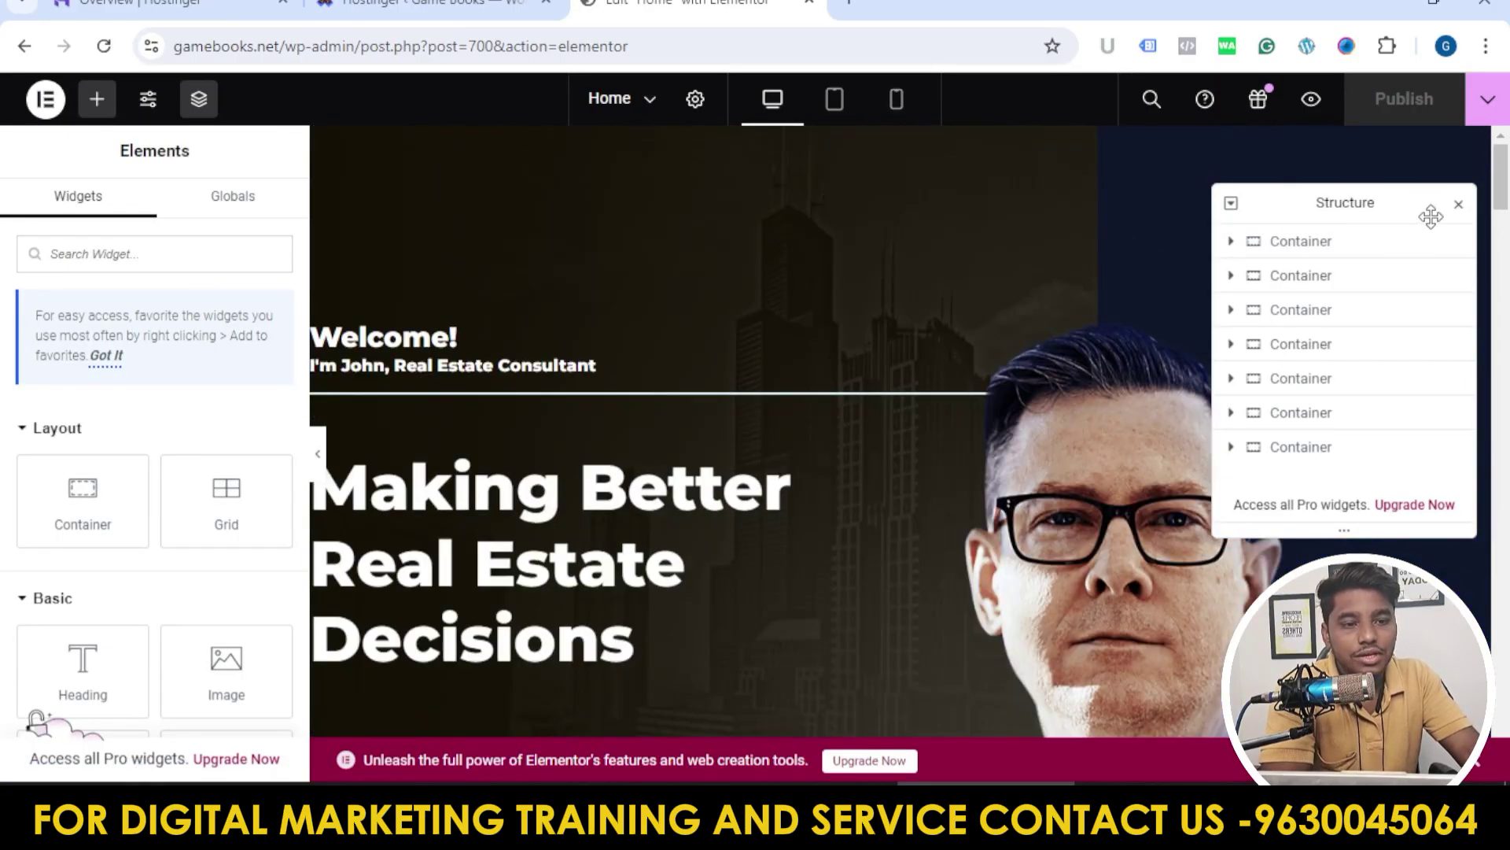
{"action": "left_click", "coordinate": [1459, 206]}
Step: Examine the home page layout from the hero section down to the client reviews
{"action": "scroll", "coordinate": [776, 276], "scroll_direction": "down", "scroll_amount": 8}
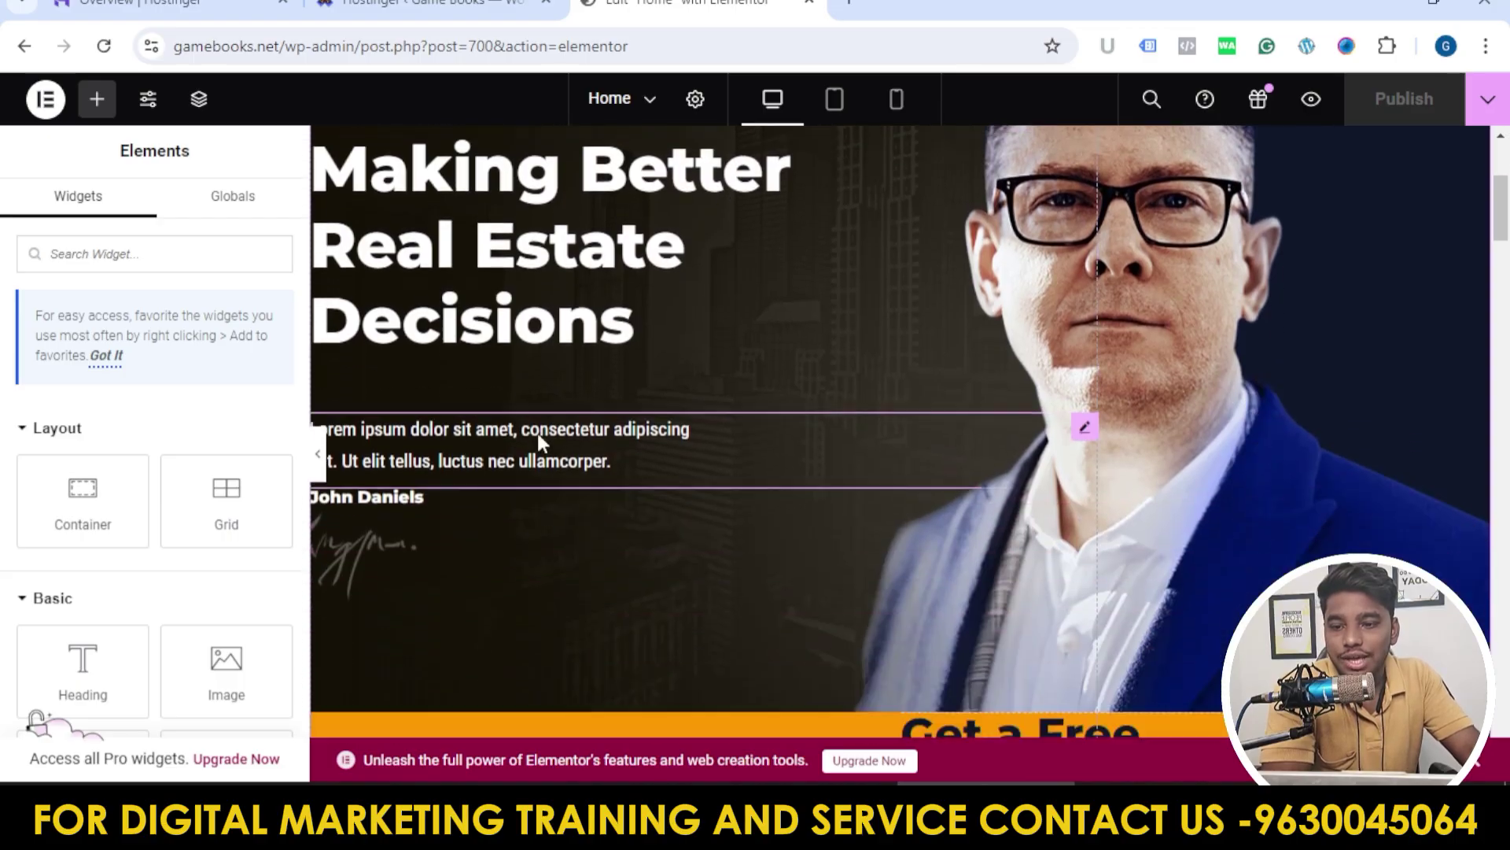
{"action": "scroll", "coordinate": [220, 391], "scroll_direction": "down", "scroll_amount": 5}
{"action": "scroll", "coordinate": [921, 463], "scroll_direction": "down", "scroll_amount": 5}
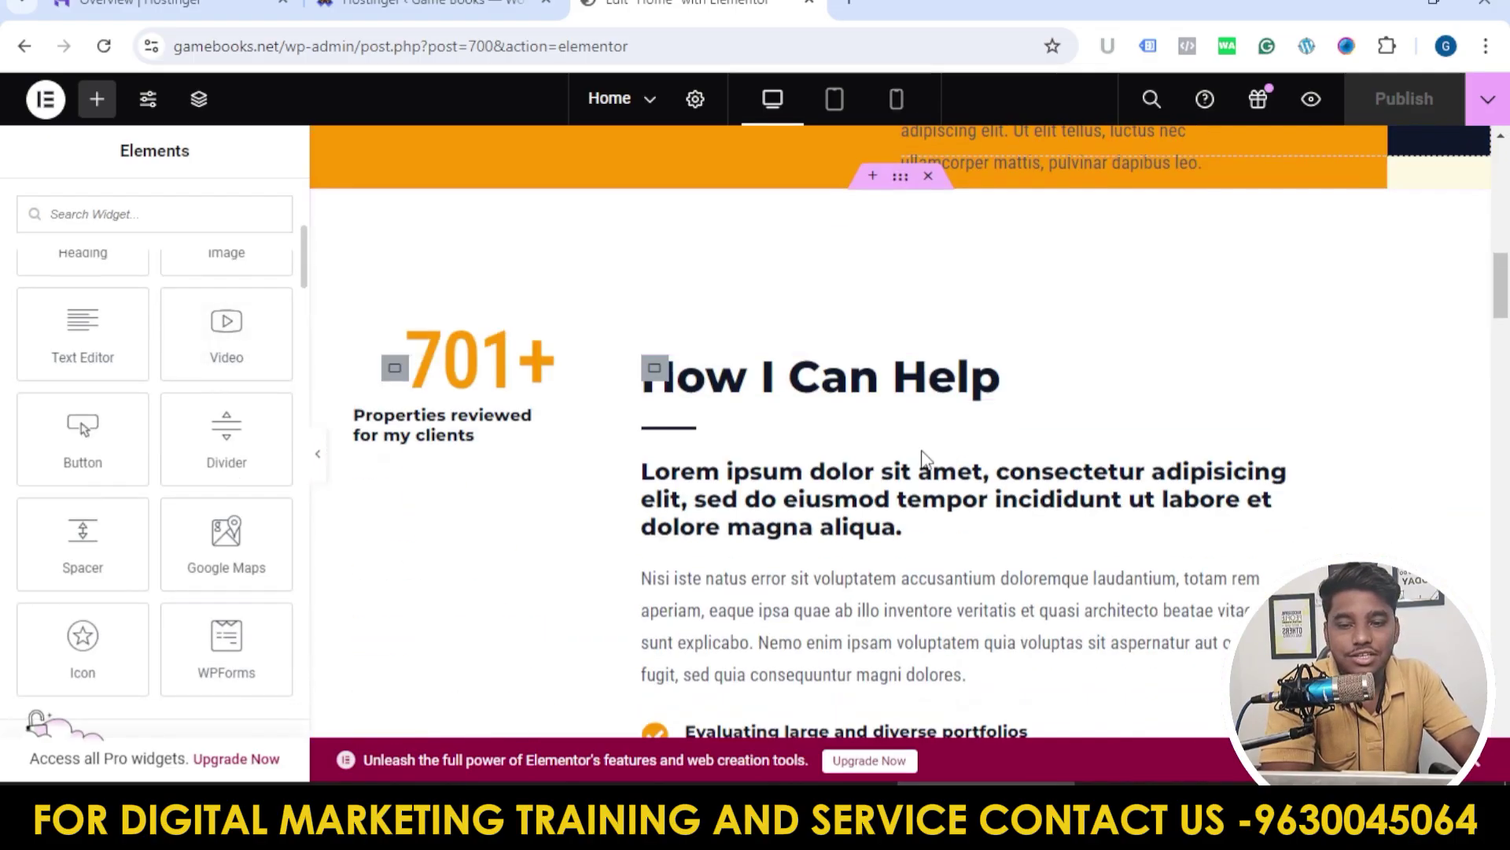
{"action": "scroll", "coordinate": [716, 456], "scroll_direction": "up", "scroll_amount": 3}
{"action": "scroll", "coordinate": [716, 457], "scroll_direction": "up", "scroll_amount": 10}
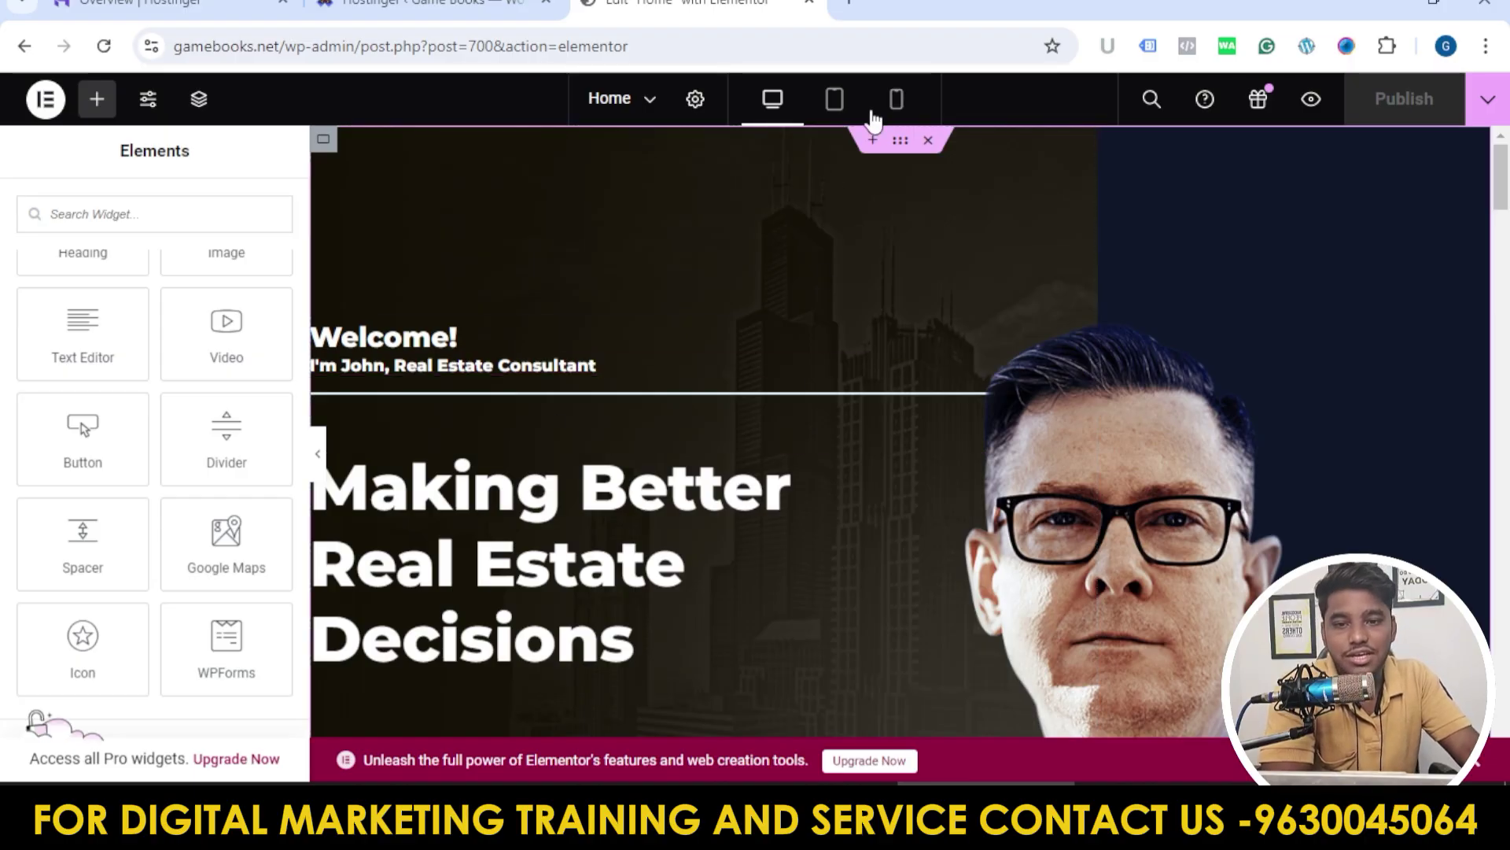
{"action": "scroll", "coordinate": [929, 535], "scroll_direction": "down", "scroll_amount": 5}
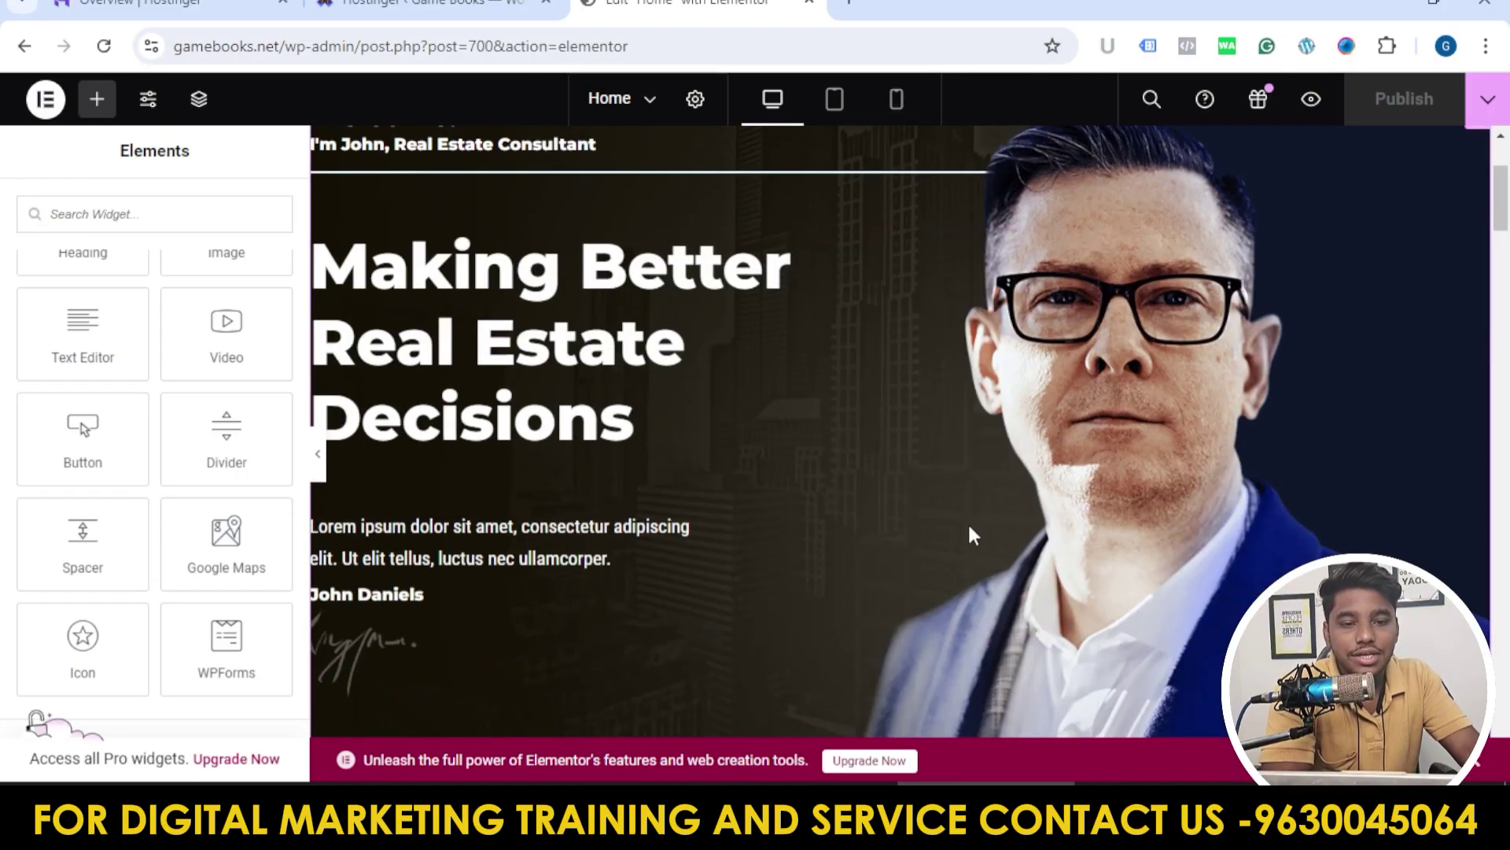
{"action": "scroll", "coordinate": [929, 537], "scroll_direction": "down", "scroll_amount": 20}
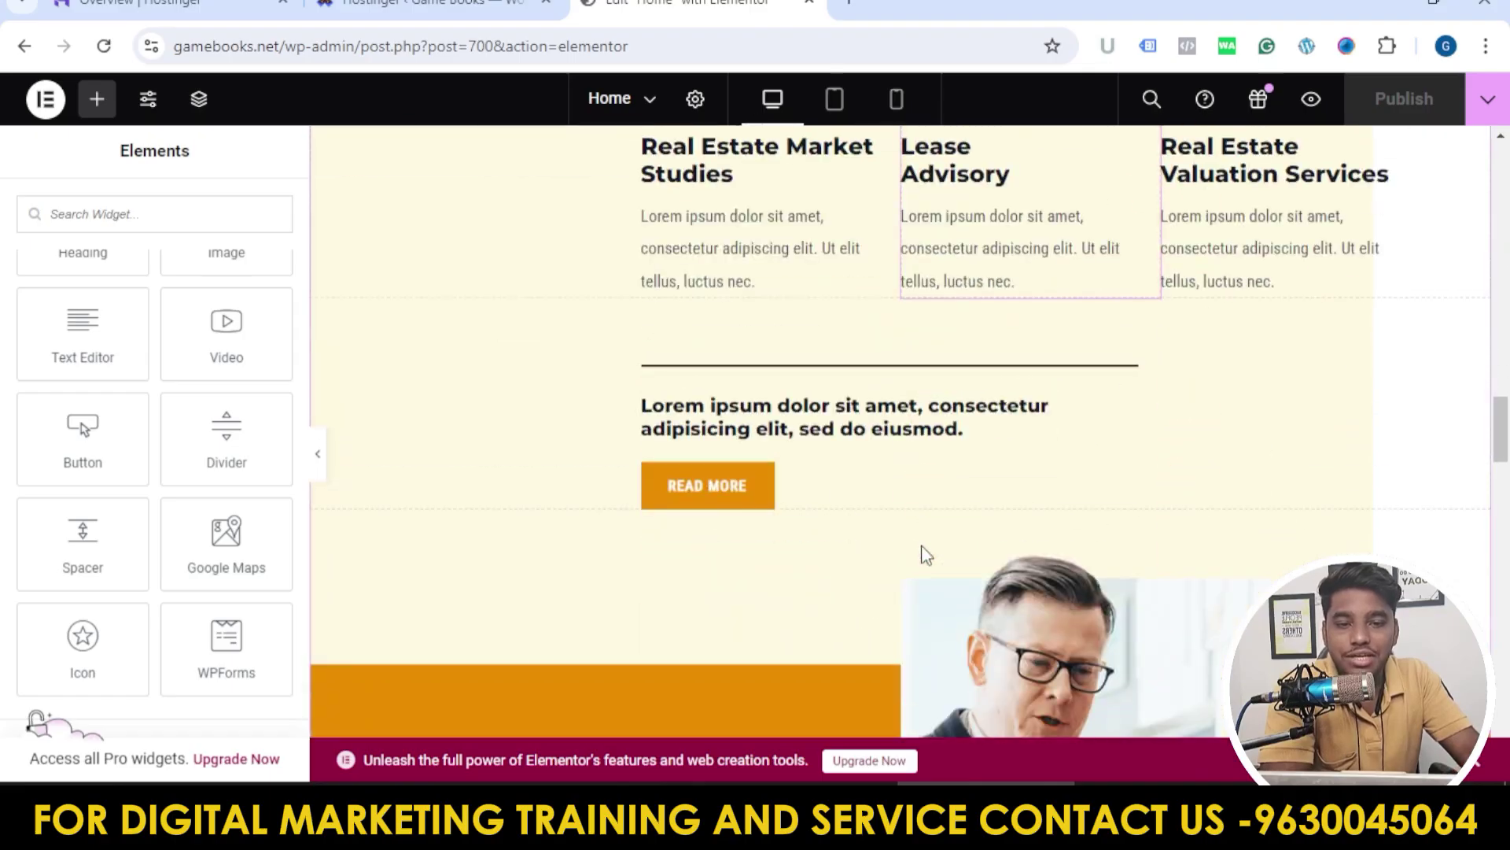
{"action": "scroll", "coordinate": [926, 558], "scroll_direction": "down", "scroll_amount": 12}
{"action": "scroll", "coordinate": [920, 563], "scroll_direction": "up", "scroll_amount": 9}
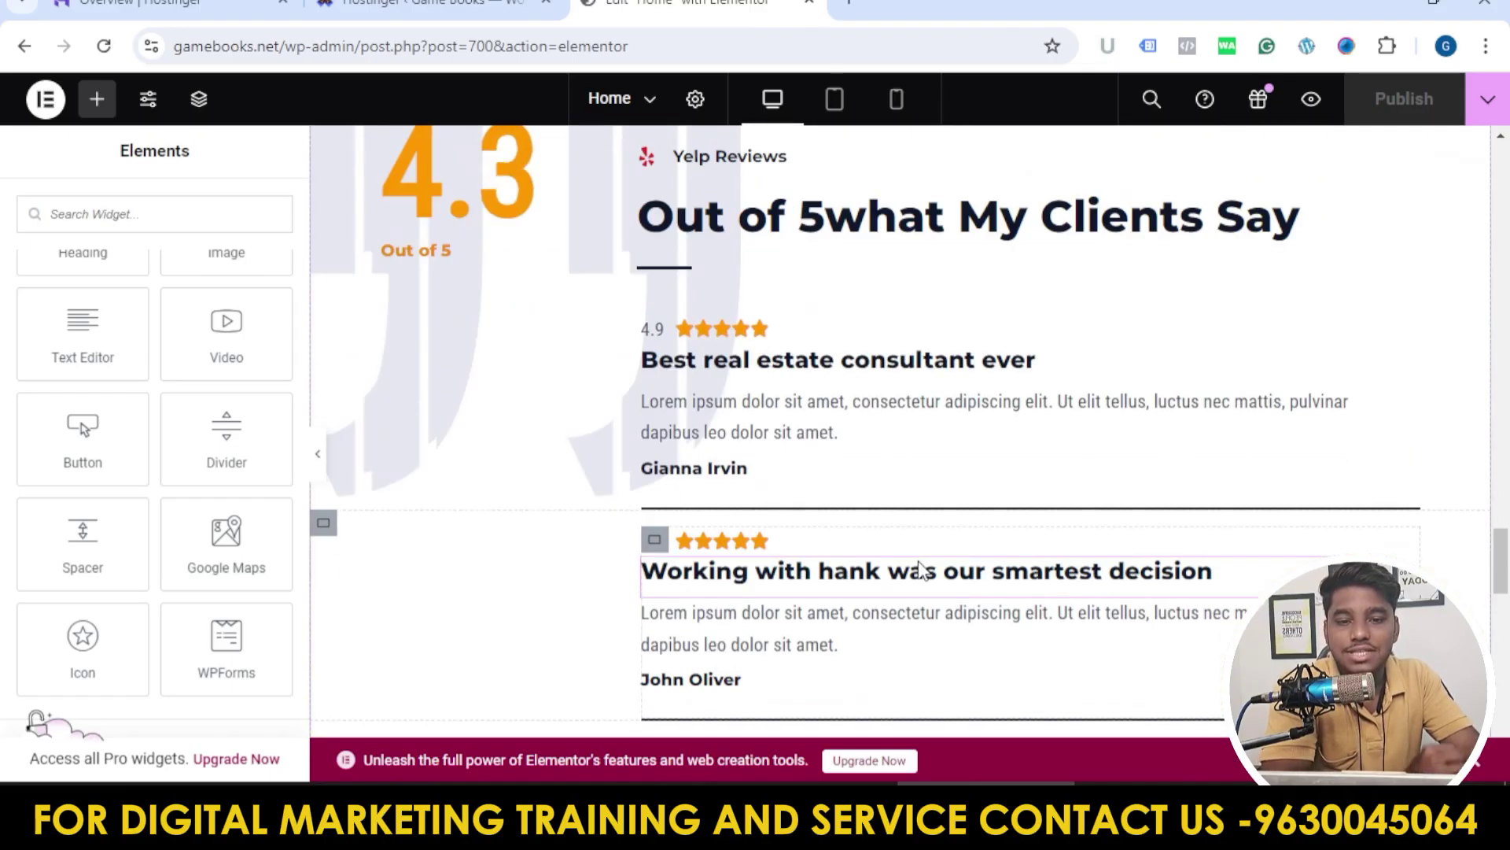
{"action": "scroll", "coordinate": [918, 561], "scroll_direction": "up", "scroll_amount": 20}
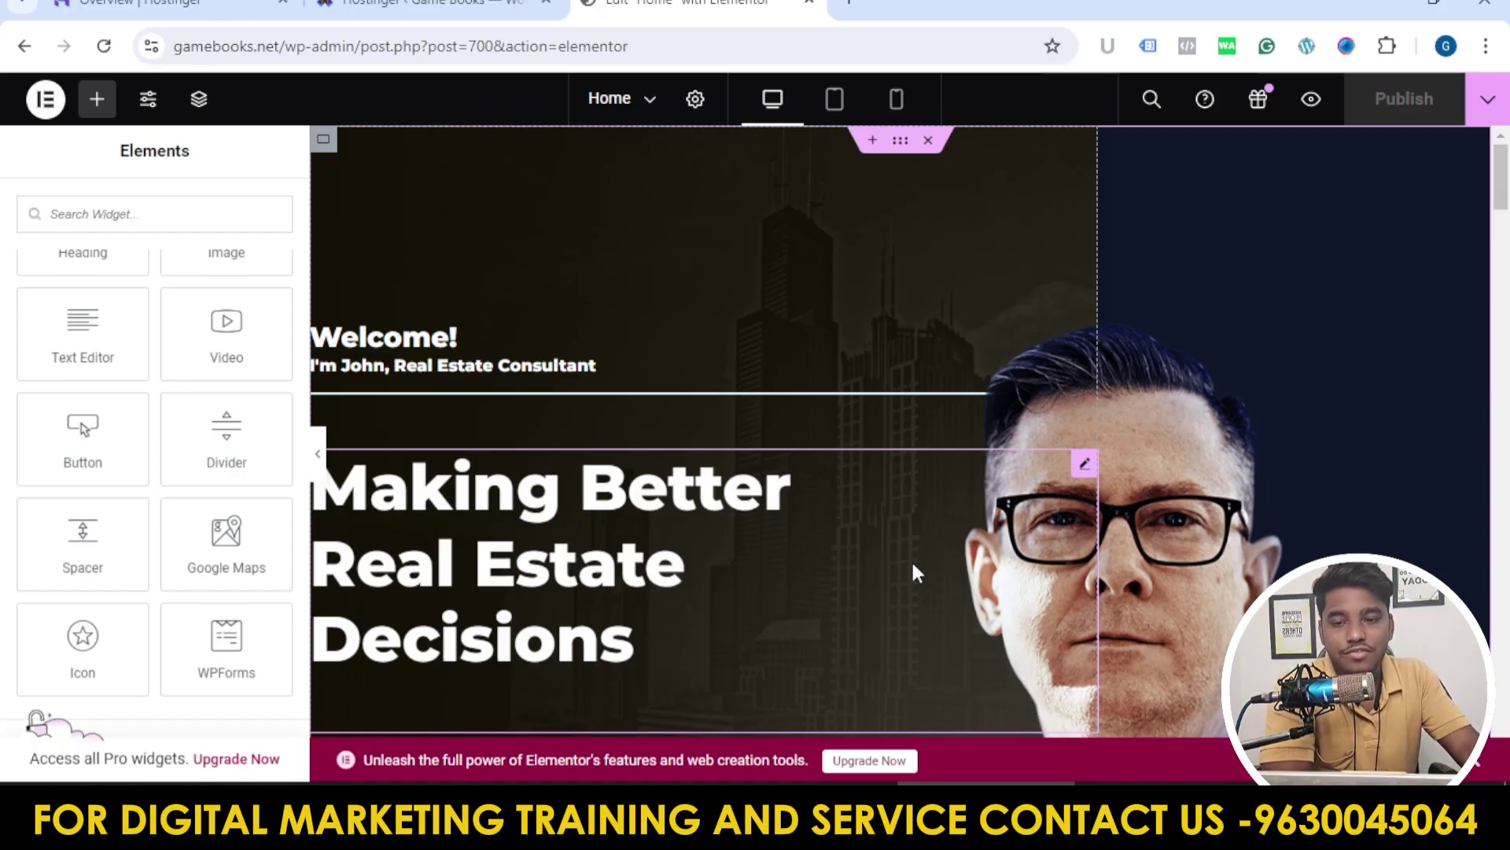
Step: Examine the hero portrait and text, then the How I Can Help, Consulting Services and About sections
{"action": "scroll", "coordinate": [907, 582], "scroll_direction": "down", "scroll_amount": 4}
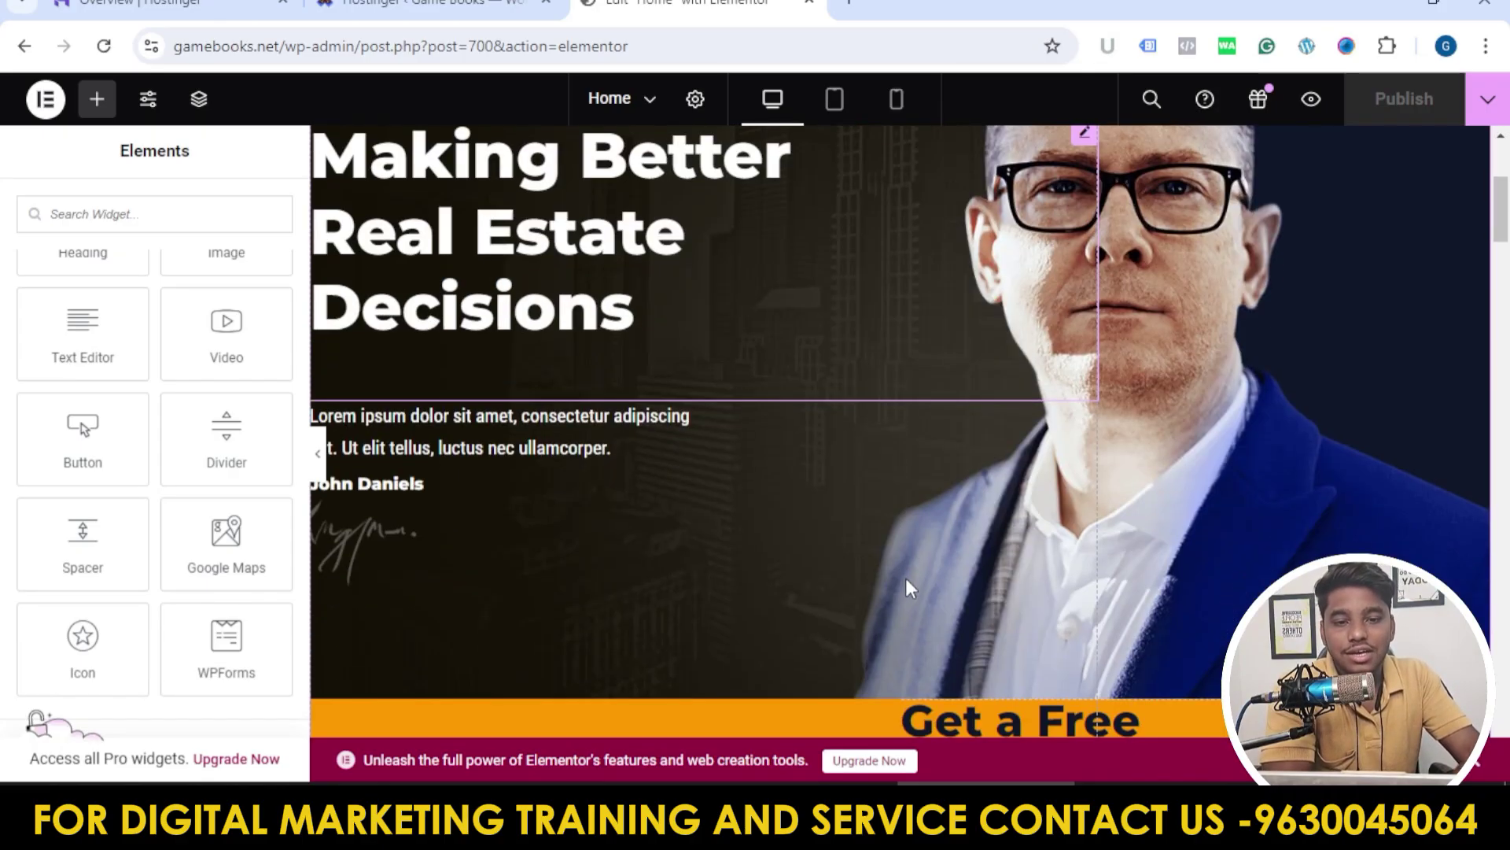
{"action": "scroll", "coordinate": [906, 580], "scroll_direction": "up", "scroll_amount": 3}
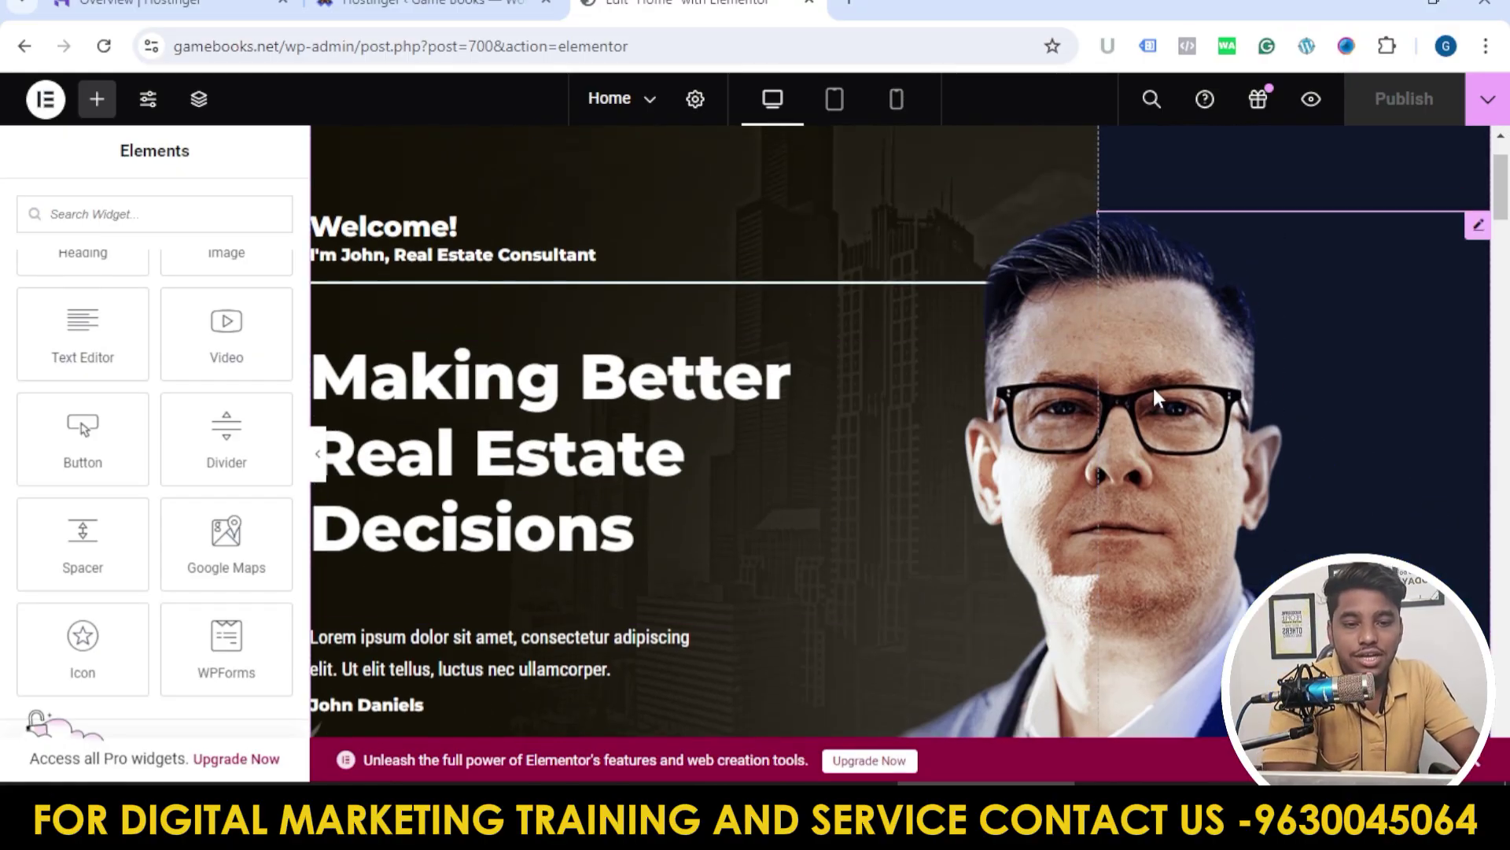
{"action": "scroll", "coordinate": [1150, 393], "scroll_direction": "down", "scroll_amount": 3}
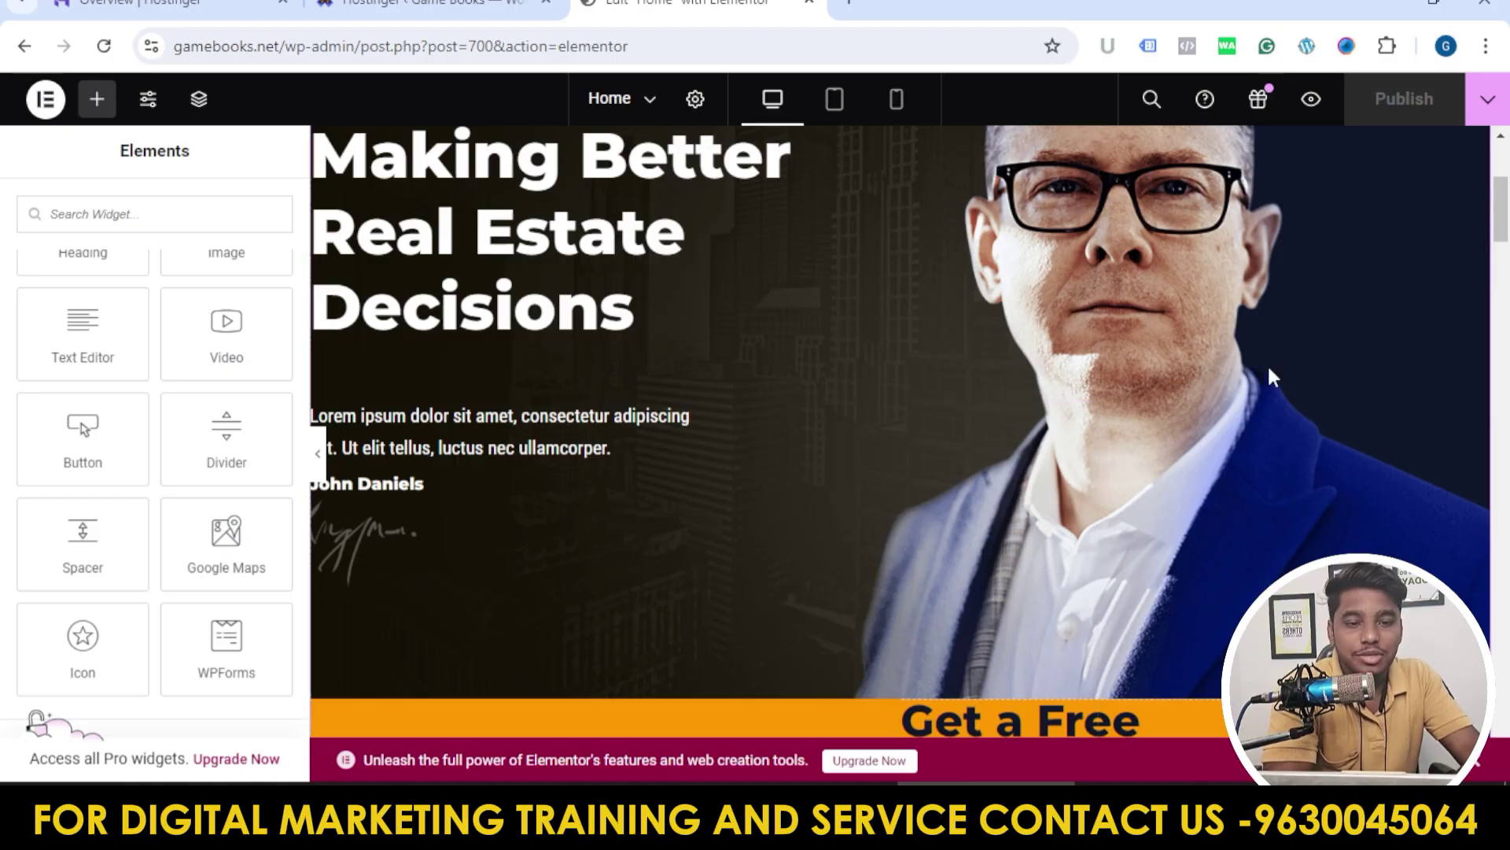
{"action": "scroll", "coordinate": [984, 354], "scroll_direction": "down", "scroll_amount": 10}
{"action": "scroll", "coordinate": [988, 380], "scroll_direction": "down", "scroll_amount": 12}
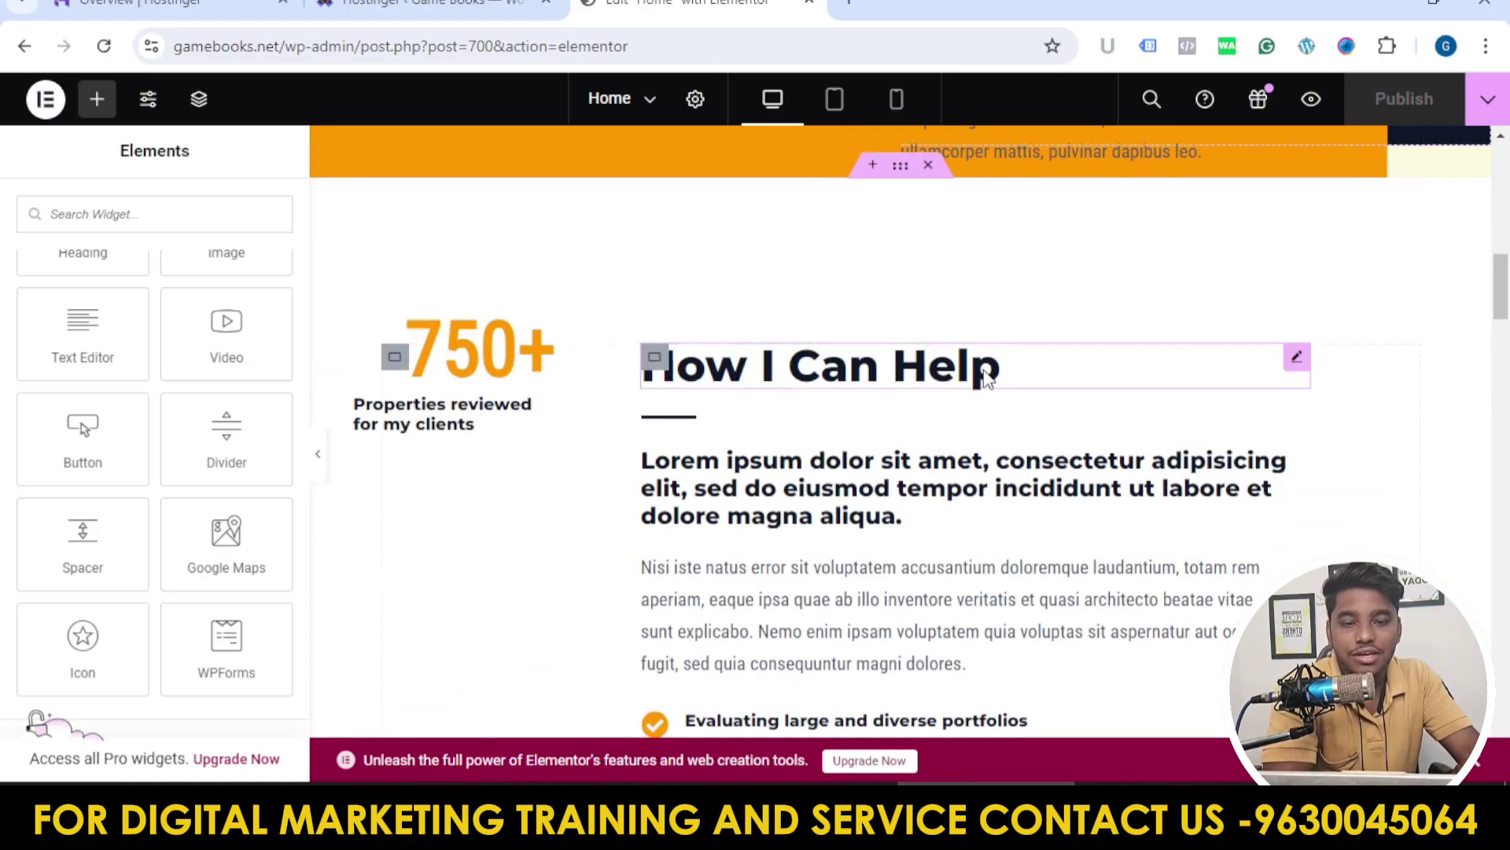
{"action": "scroll", "coordinate": [1024, 376], "scroll_direction": "down", "scroll_amount": 3}
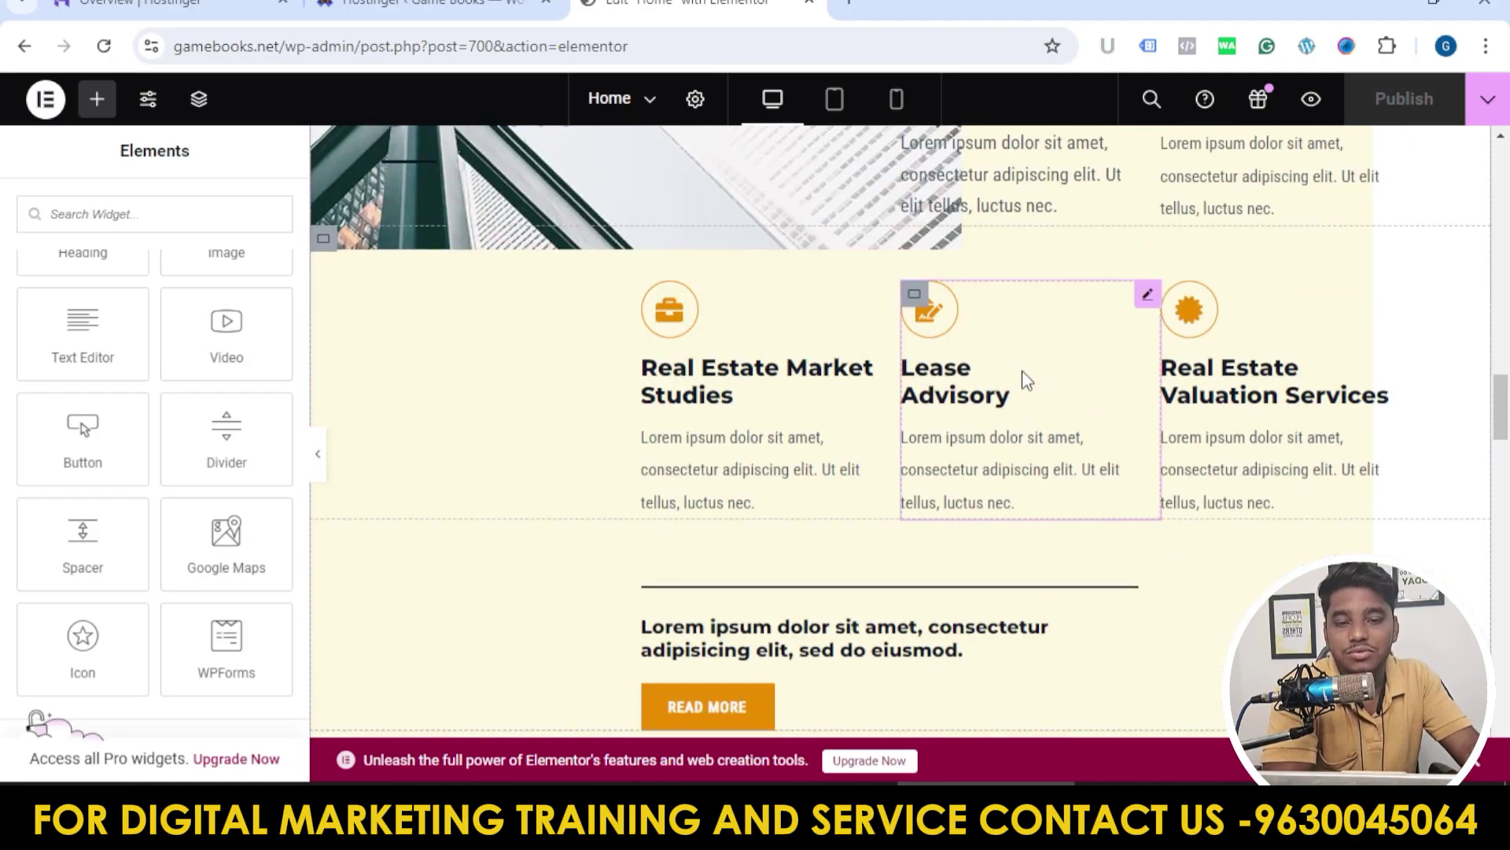
{"action": "scroll", "coordinate": [960, 357], "scroll_direction": "down", "scroll_amount": 9}
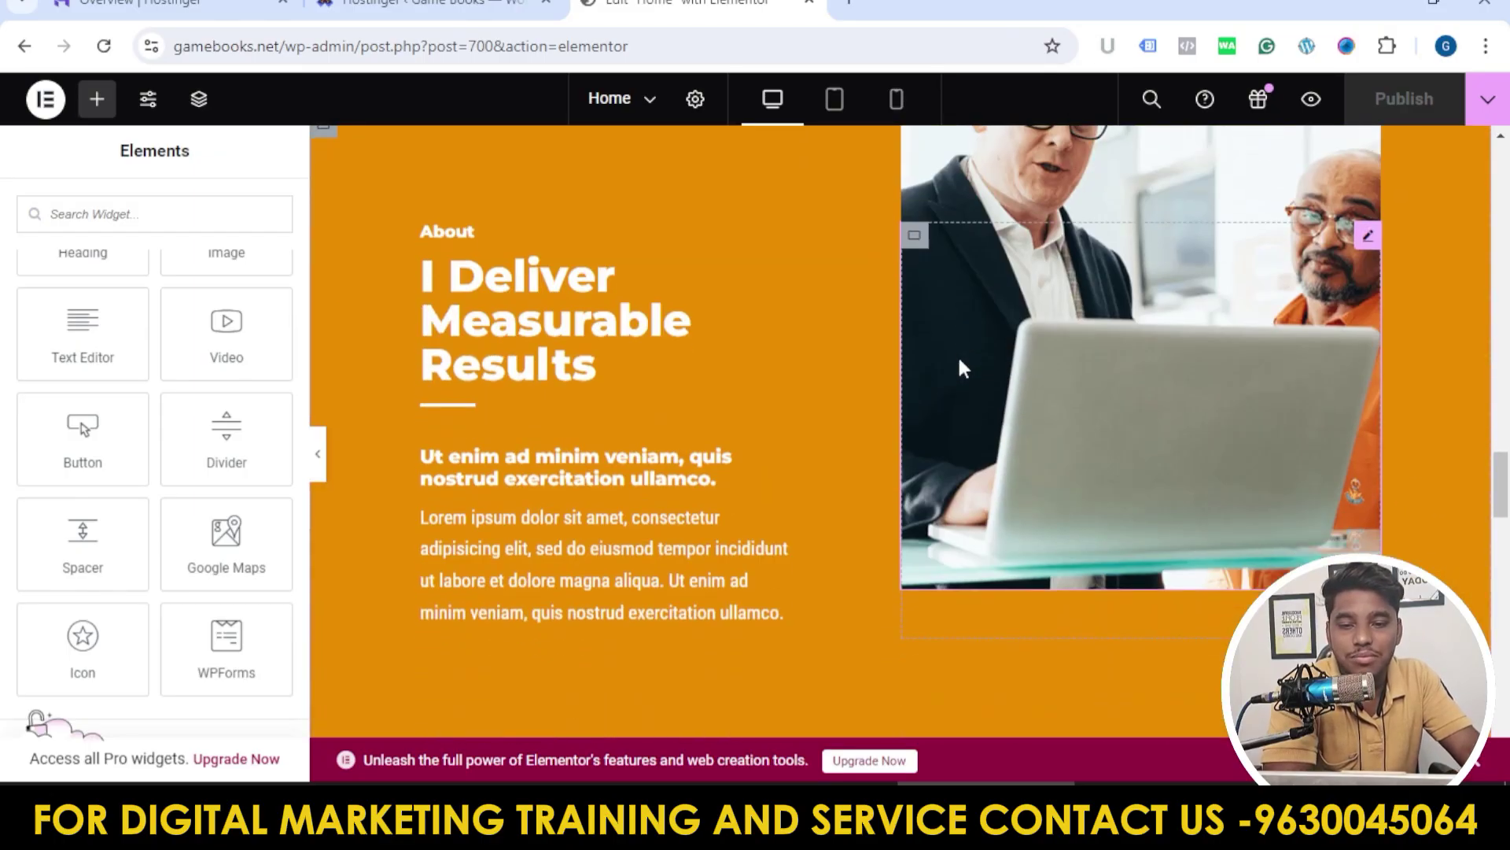
{"action": "scroll", "coordinate": [959, 357], "scroll_direction": "up", "scroll_amount": 15}
{"action": "scroll", "coordinate": [960, 357], "scroll_direction": "up", "scroll_amount": 20}
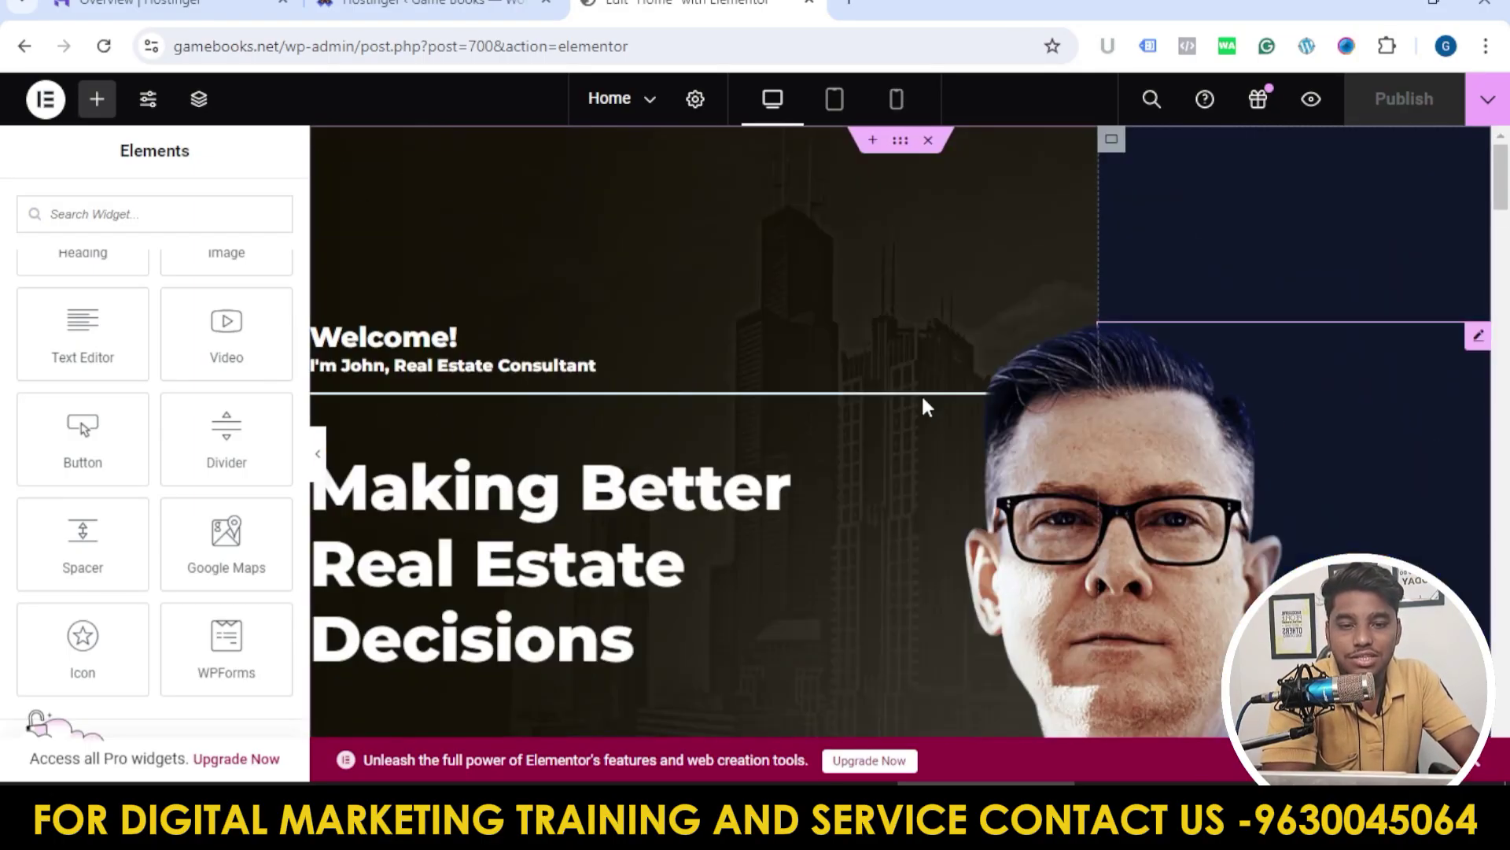
{"action": "scroll", "coordinate": [955, 310], "scroll_direction": "up", "scroll_amount": 2}
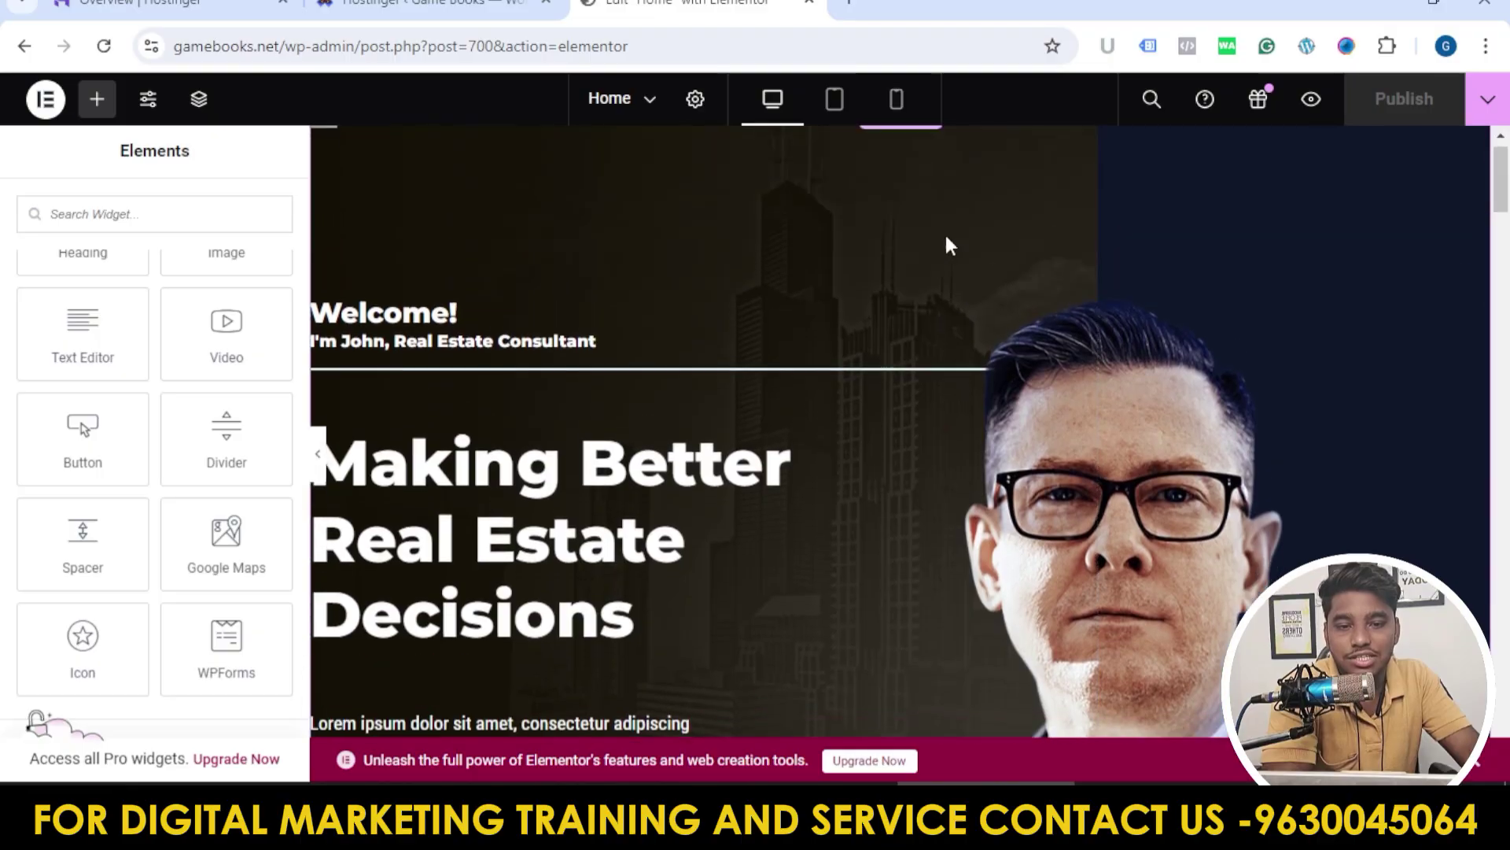
{"action": "scroll", "coordinate": [943, 434], "scroll_direction": "down", "scroll_amount": 15}
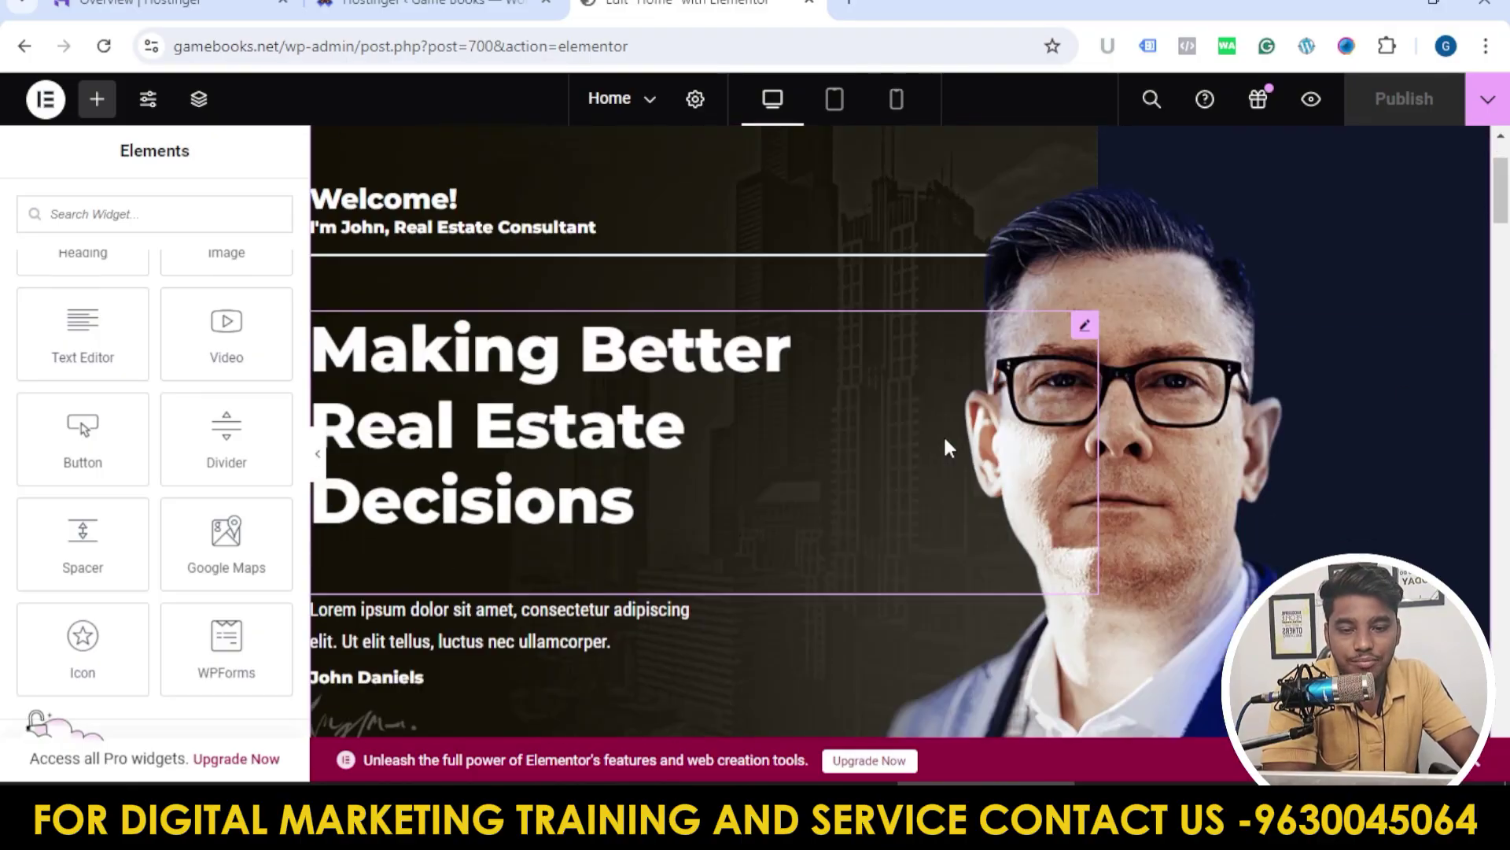
{"action": "scroll", "coordinate": [1035, 397], "scroll_direction": "down", "scroll_amount": 10}
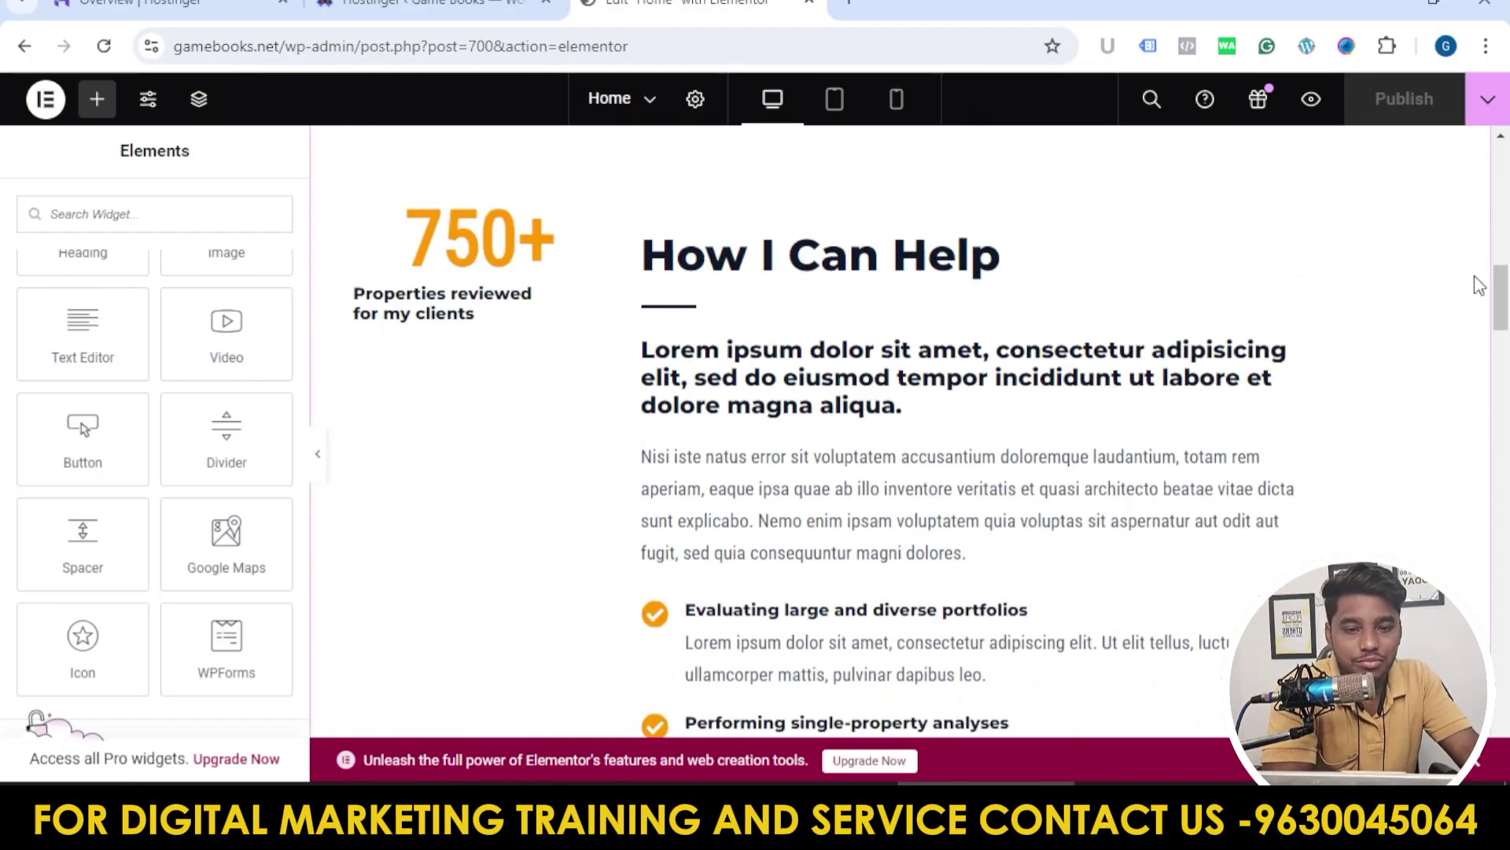
{"action": "scroll", "coordinate": [833, 400], "scroll_direction": "down", "scroll_amount": 8}
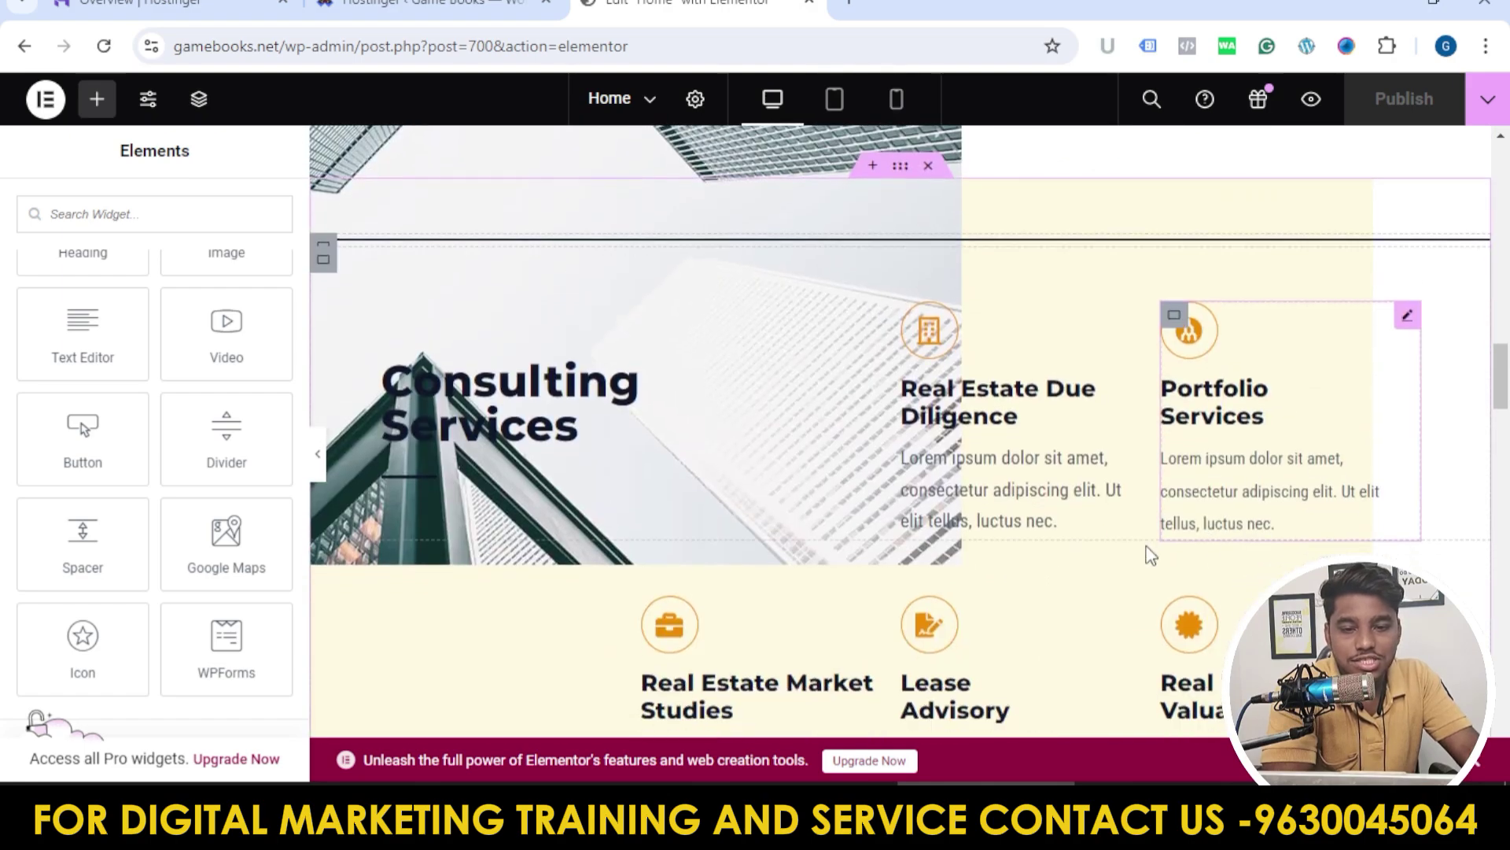
{"action": "scroll", "coordinate": [1335, 471], "scroll_direction": "down", "scroll_amount": 8}
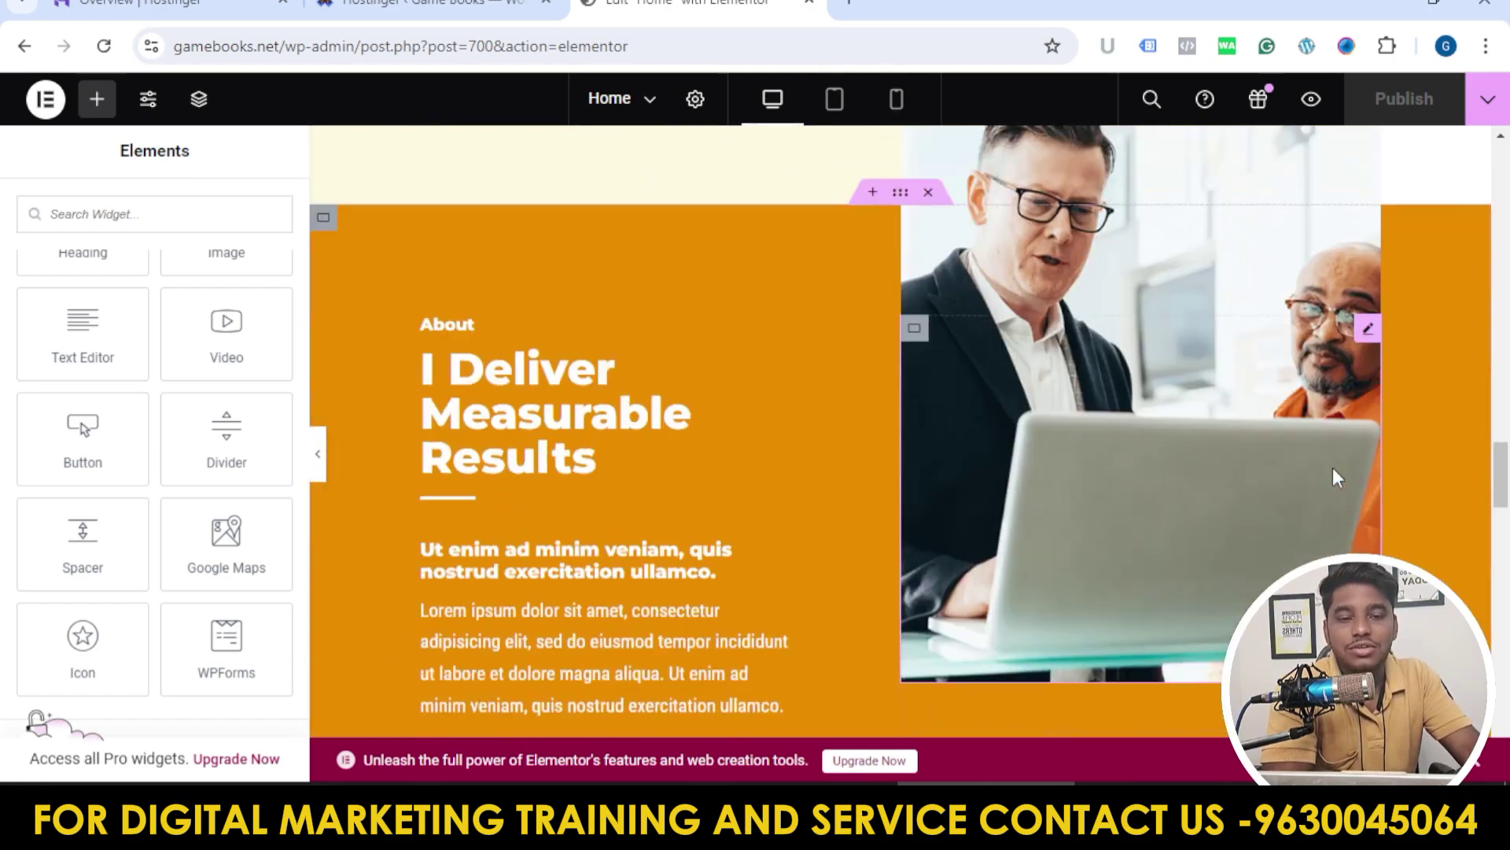
{"action": "scroll", "coordinate": [1378, 501], "scroll_direction": "up", "scroll_amount": 8}
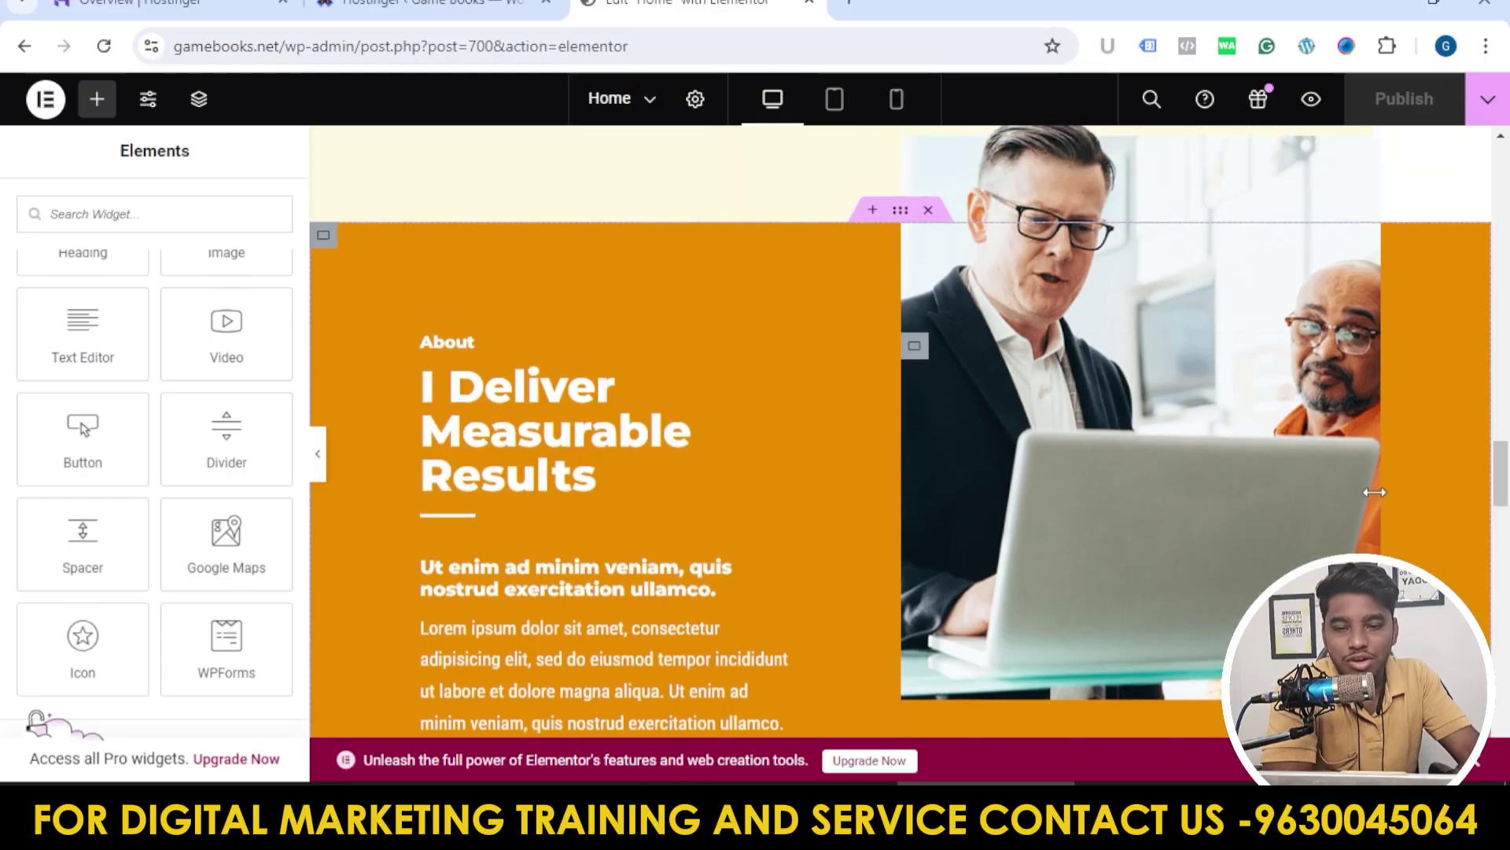
{"action": "scroll", "coordinate": [1355, 530], "scroll_direction": "up", "scroll_amount": 15}
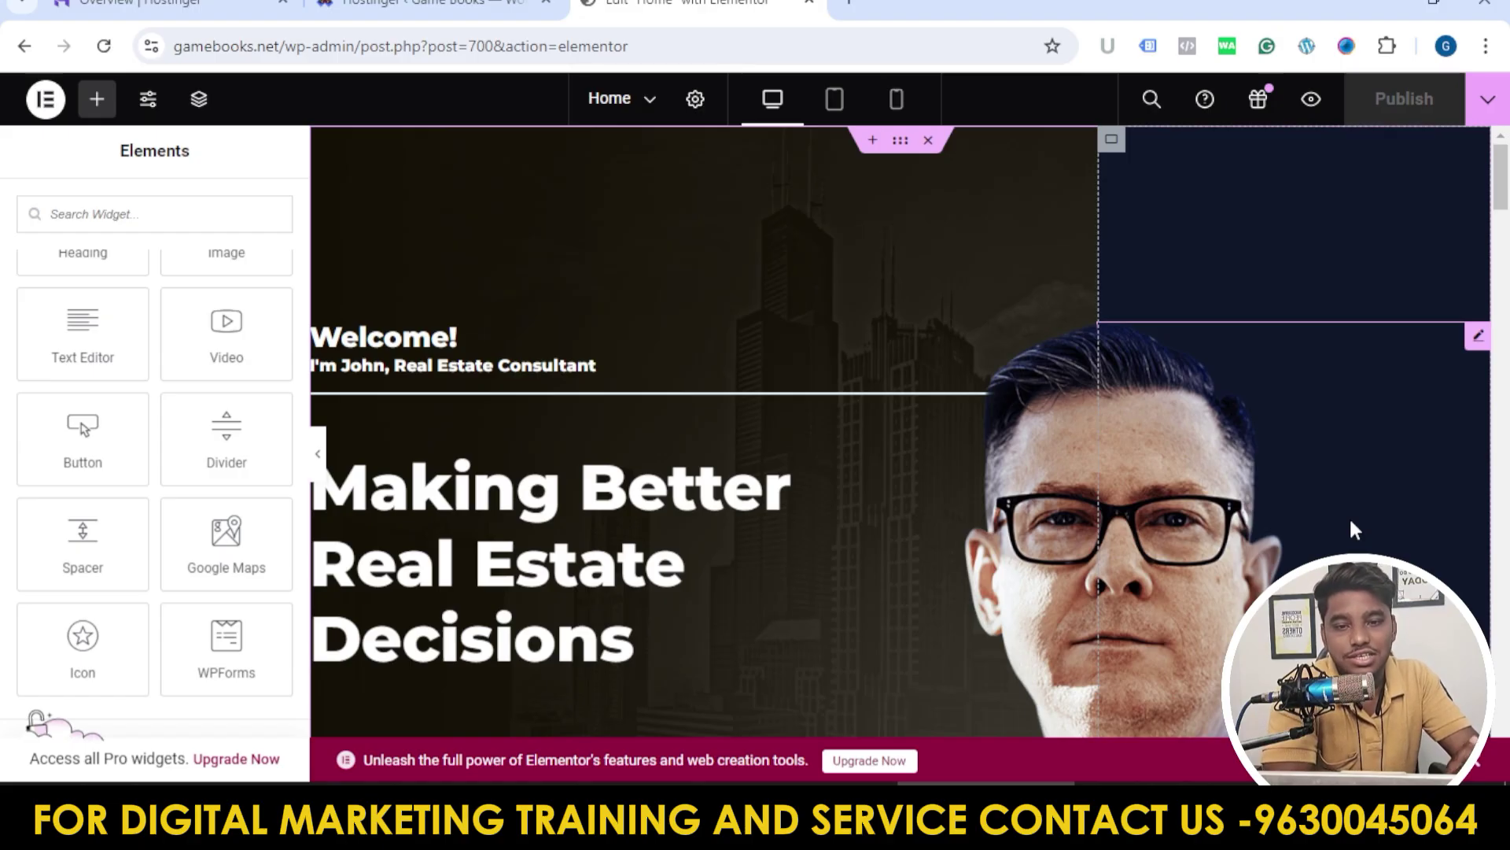
{"action": "scroll", "coordinate": [1240, 428], "scroll_direction": "down", "scroll_amount": 6}
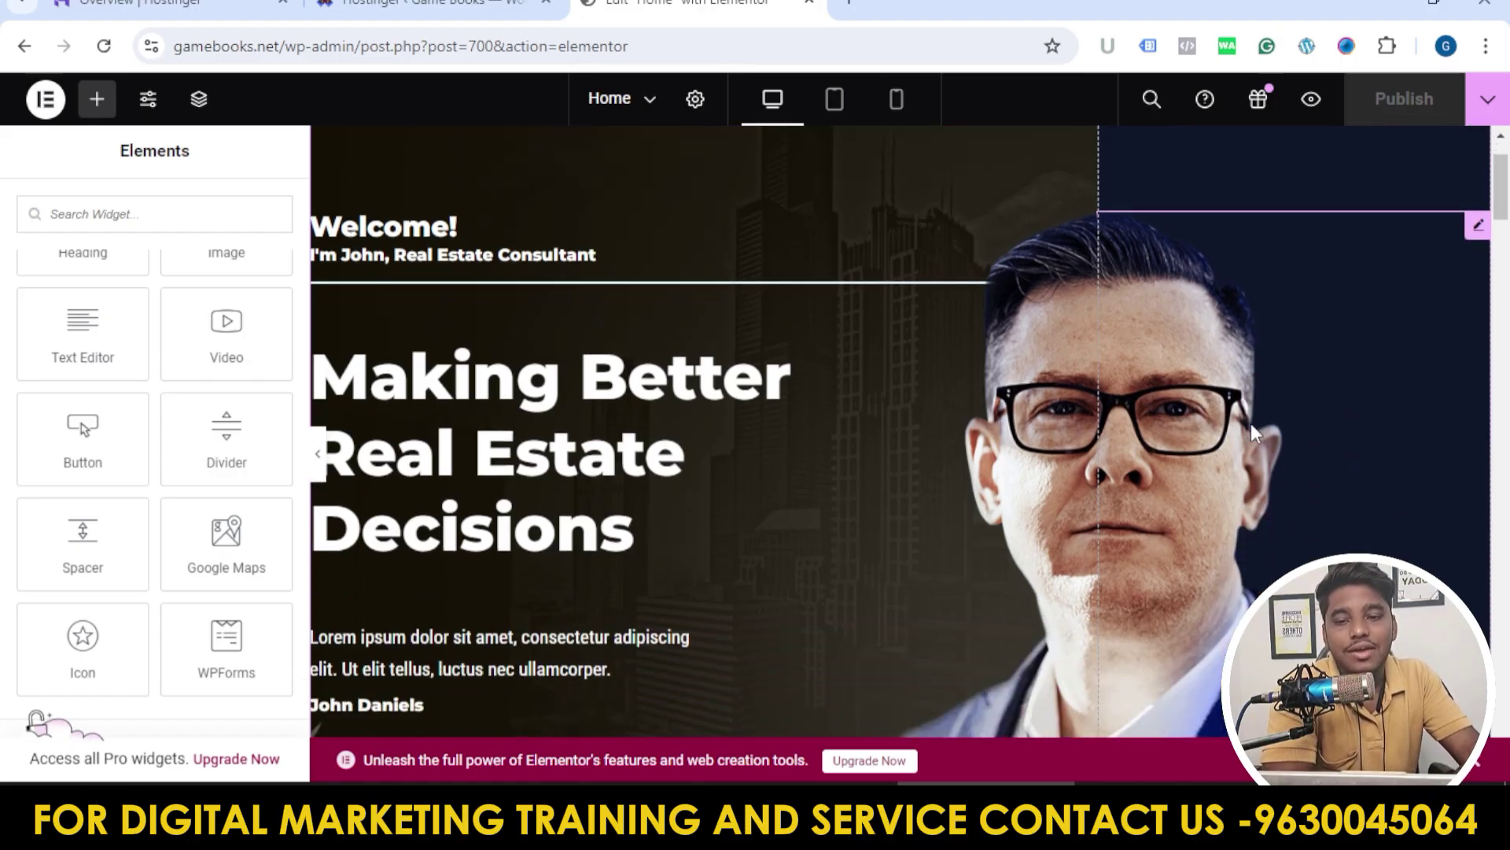
{"action": "scroll", "coordinate": [1068, 409], "scroll_direction": "up", "scroll_amount": 3}
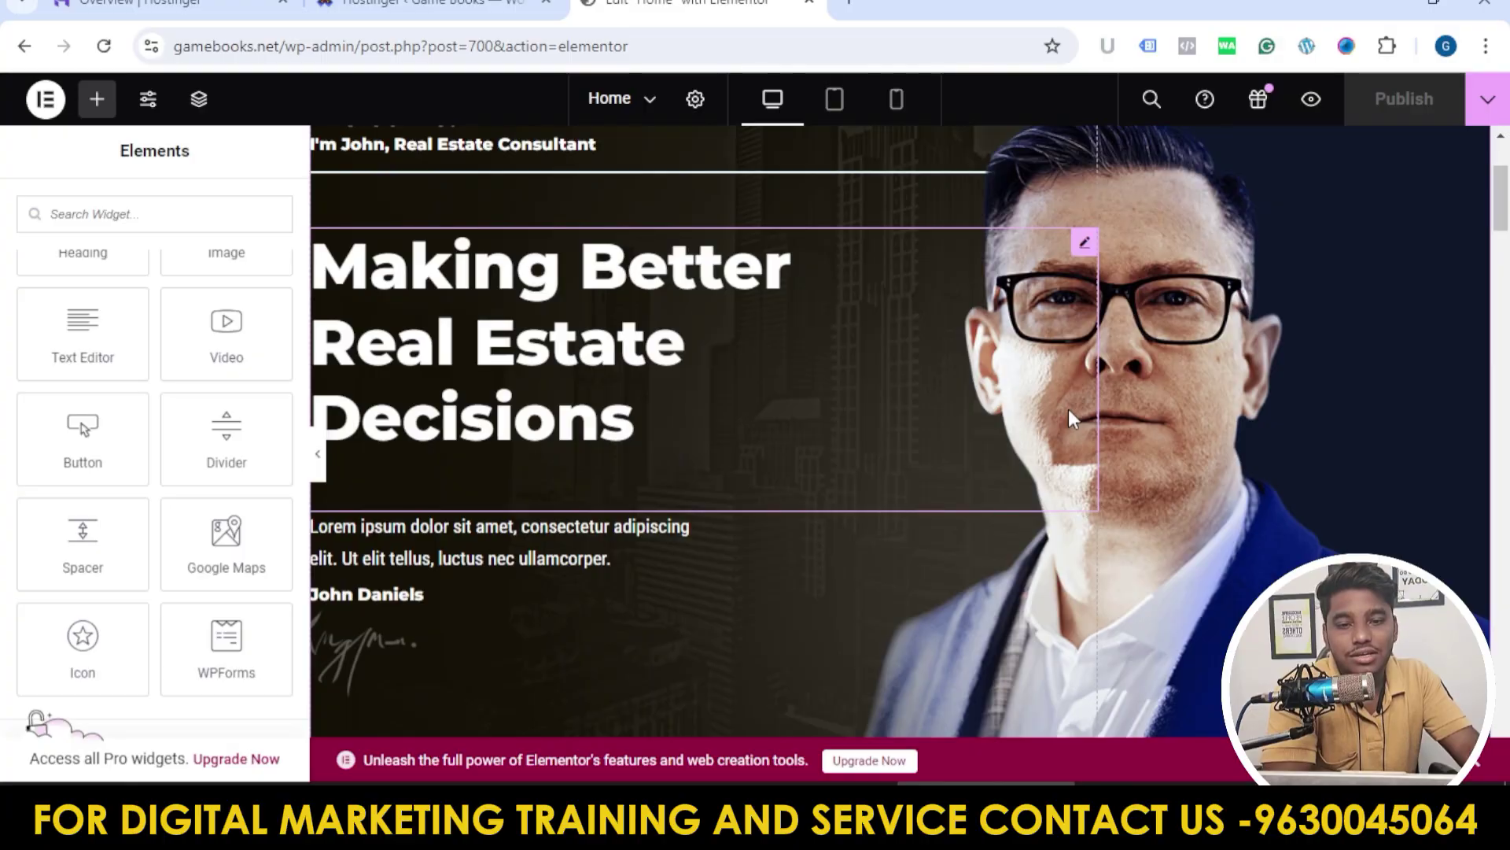
{"action": "scroll", "coordinate": [1264, 478], "scroll_direction": "down", "scroll_amount": 1}
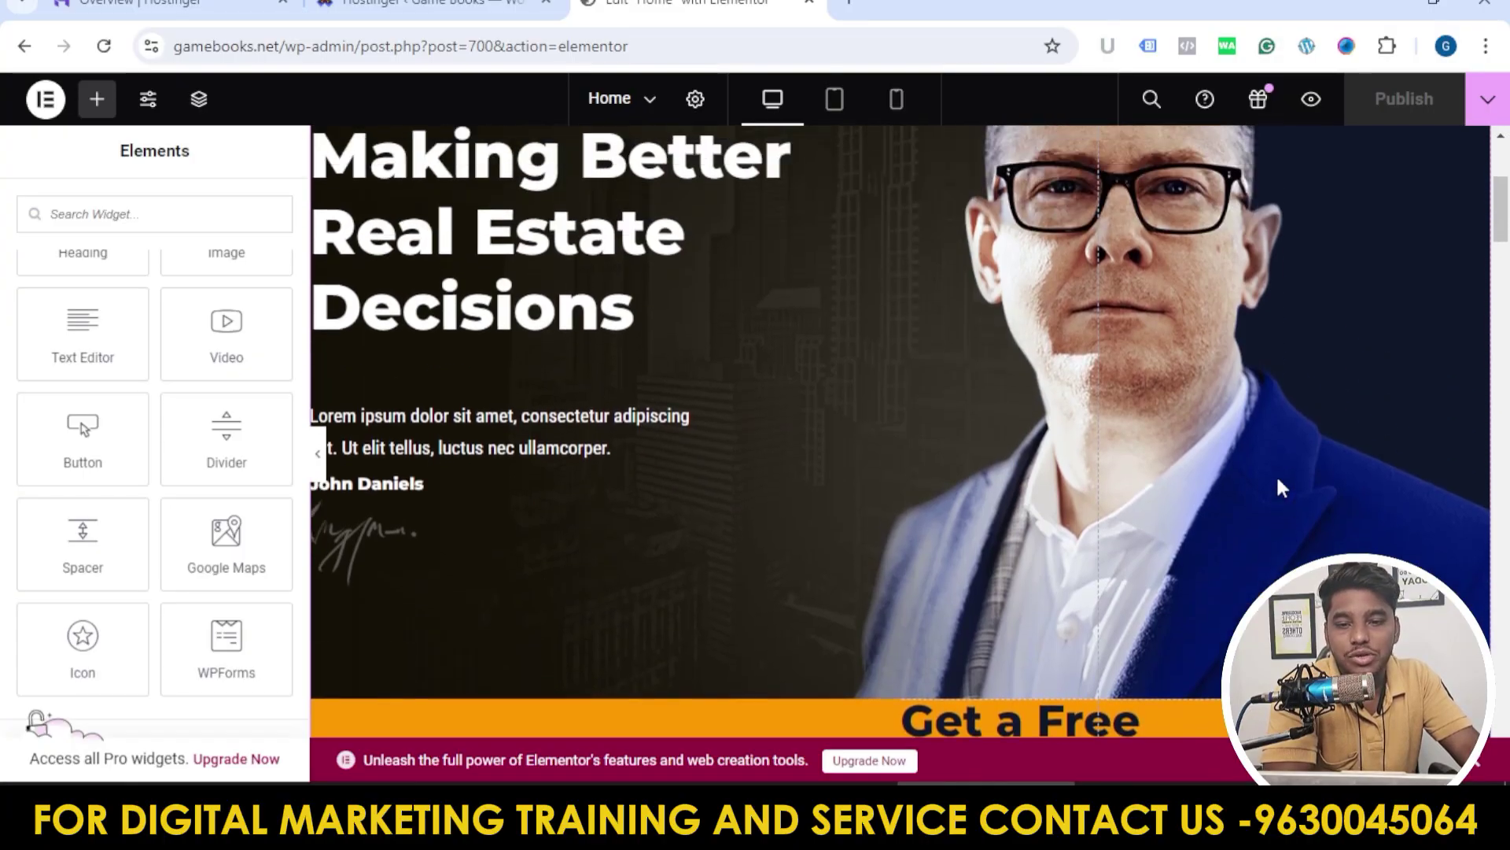
Step: Inspect the content settings of the hero heading and the hero portrait image, then look over the sections below
{"action": "scroll", "coordinate": [1278, 488], "scroll_direction": "up", "scroll_amount": 3}
{"action": "left_click", "coordinate": [666, 450]}
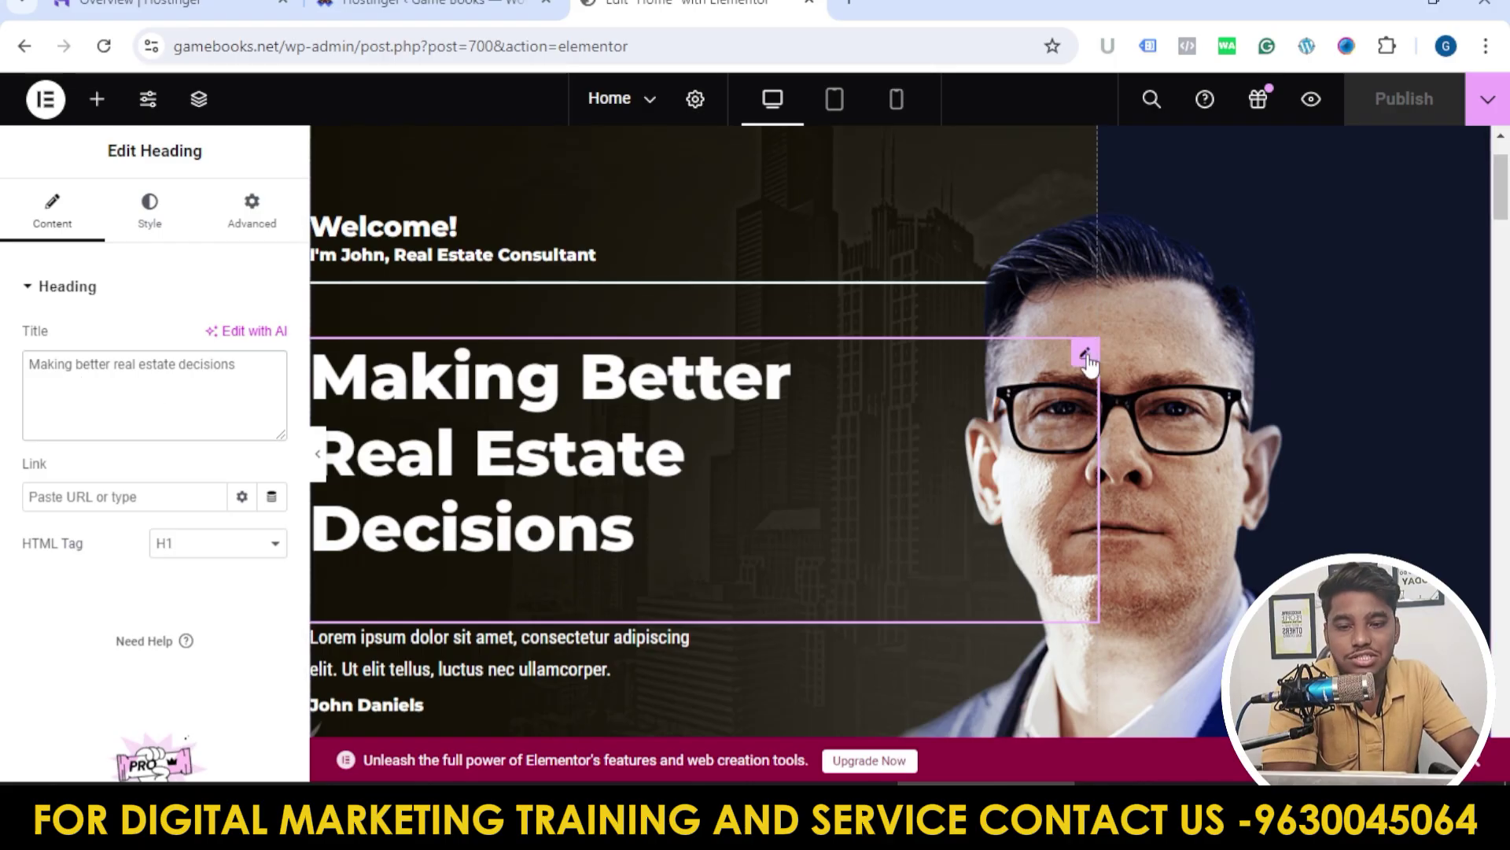
{"action": "left_click", "coordinate": [1188, 366]}
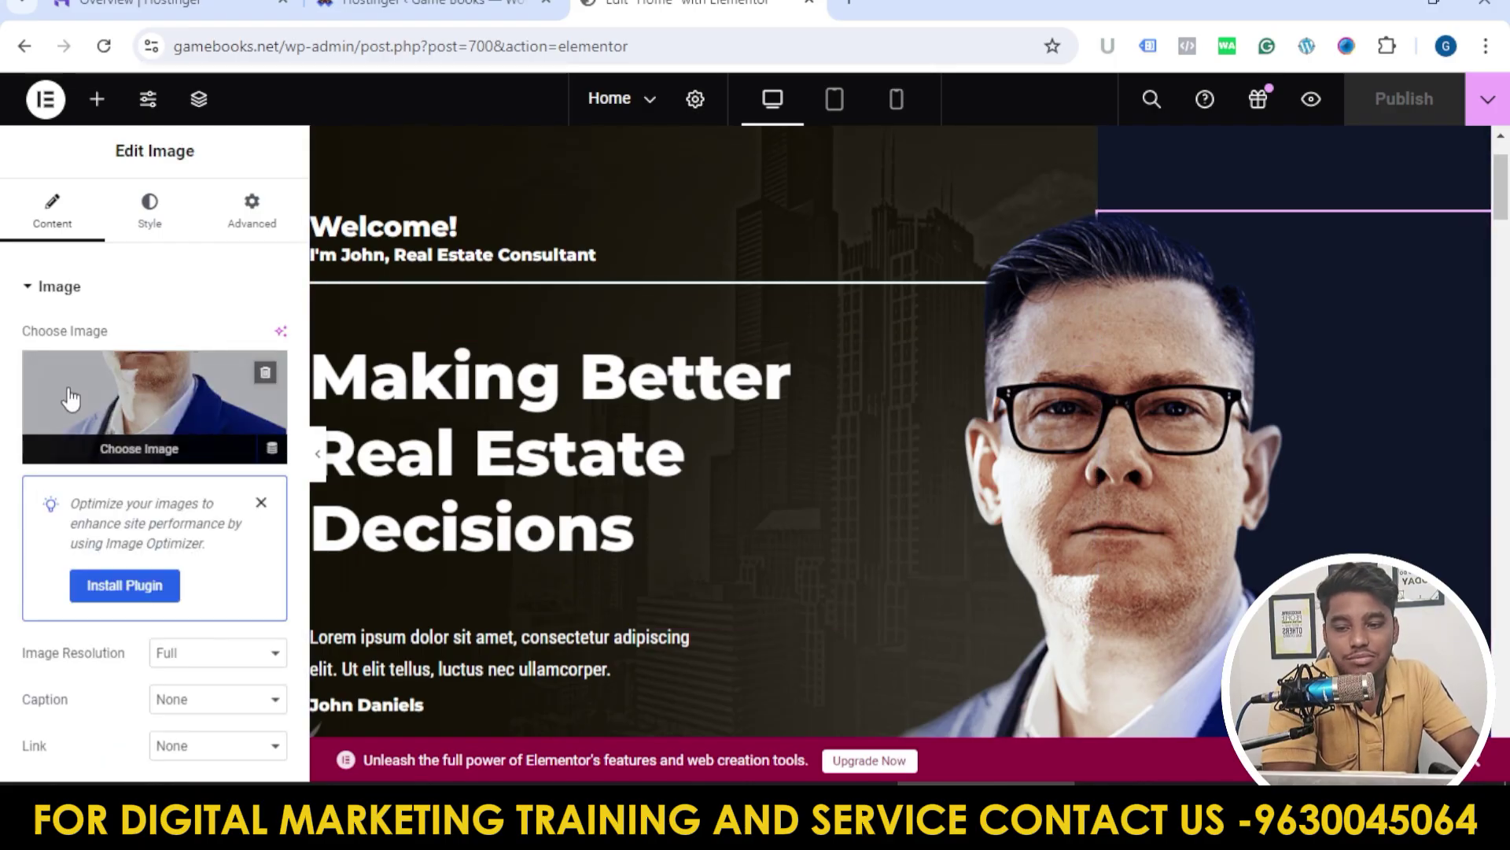
{"action": "scroll", "coordinate": [1227, 346], "scroll_direction": "down", "scroll_amount": 7}
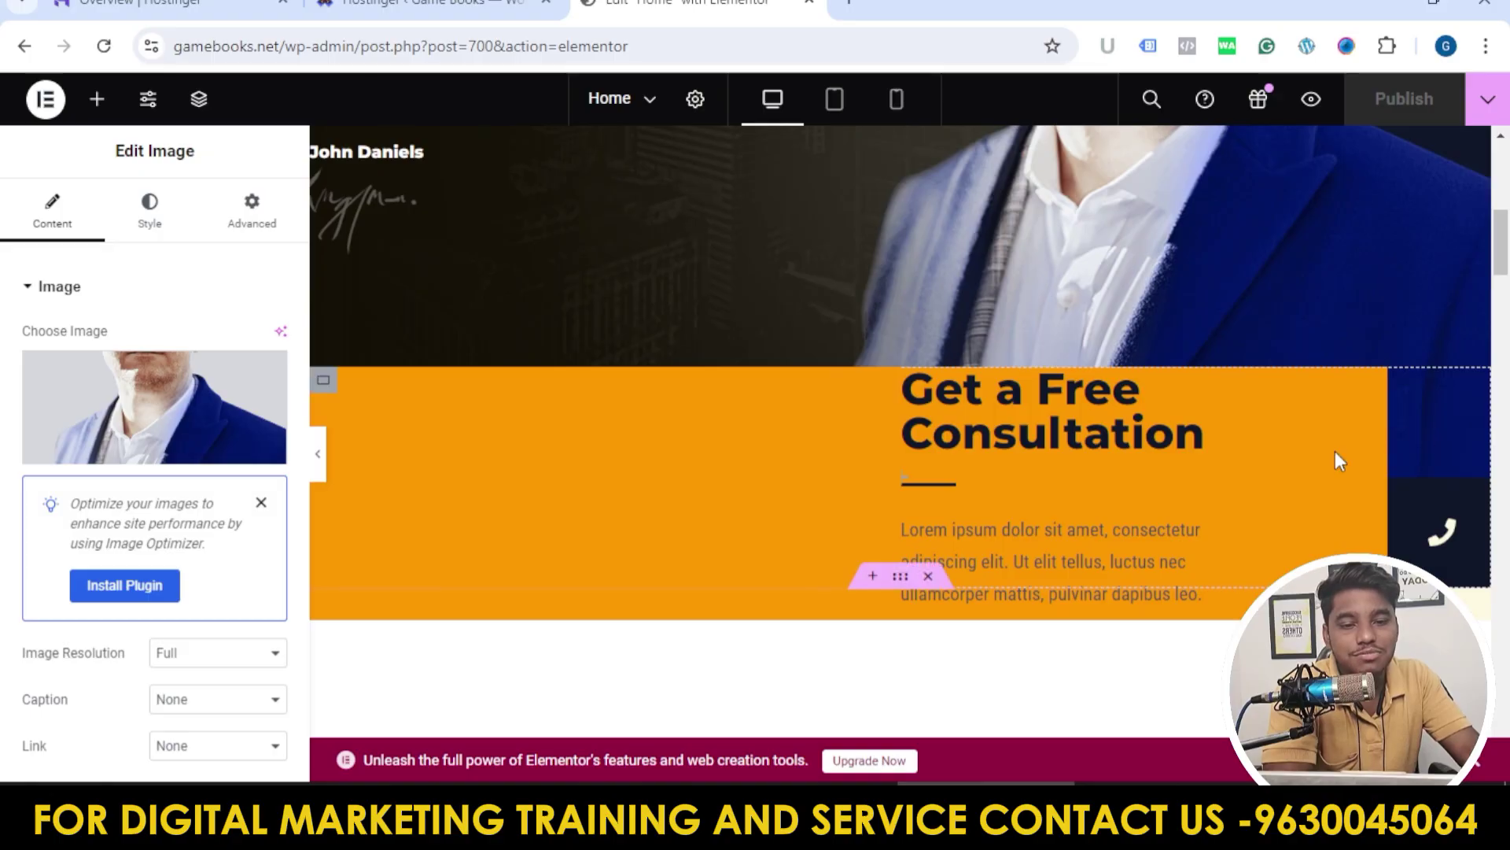
{"action": "scroll", "coordinate": [1338, 456], "scroll_direction": "down", "scroll_amount": 5}
{"action": "scroll", "coordinate": [901, 563], "scroll_direction": "down", "scroll_amount": 1}
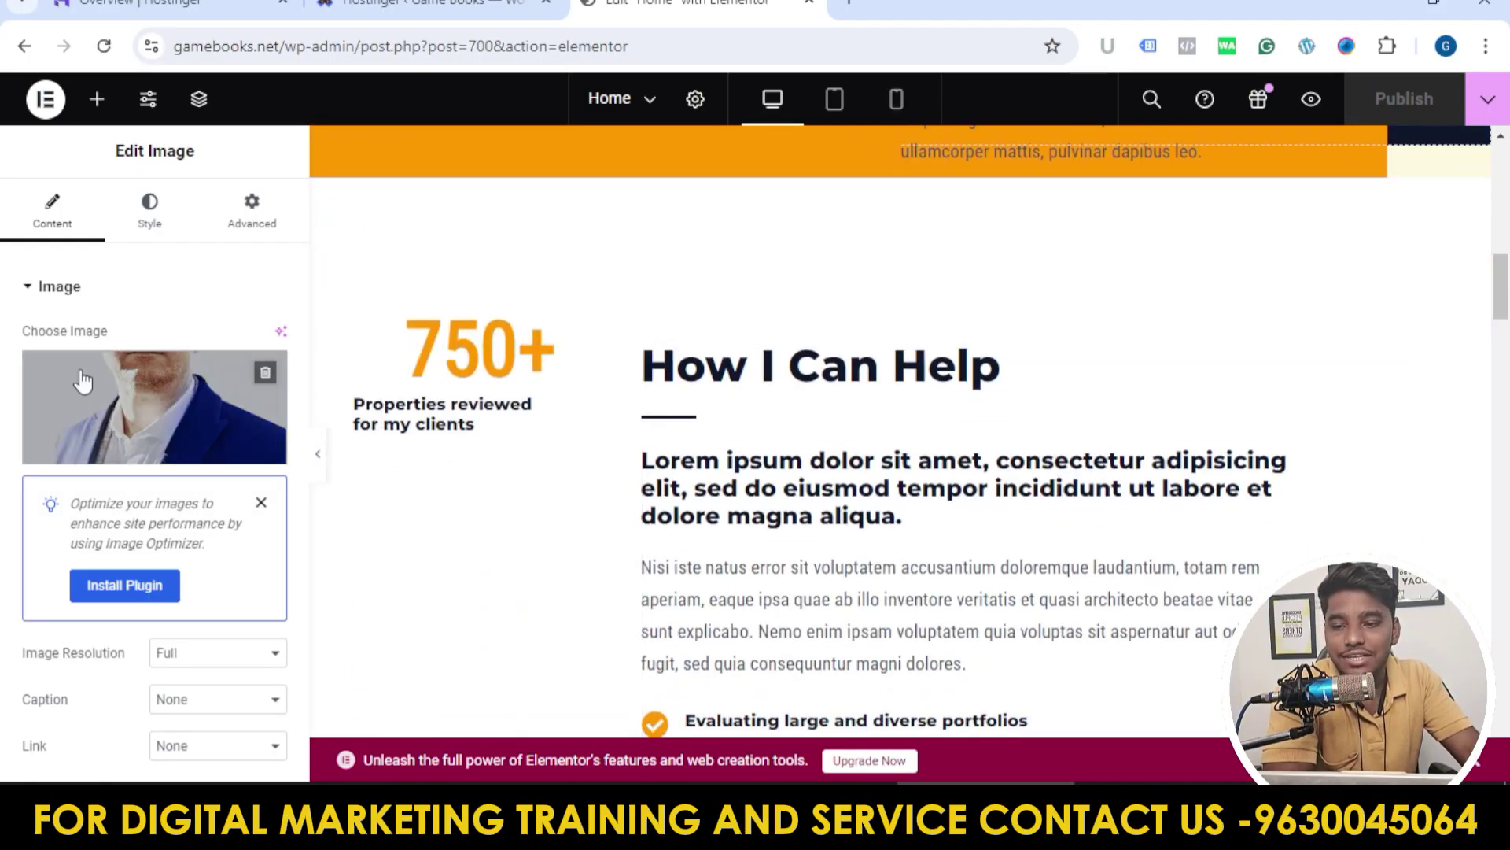
{"action": "scroll", "coordinate": [928, 447], "scroll_direction": "down", "scroll_amount": 10}
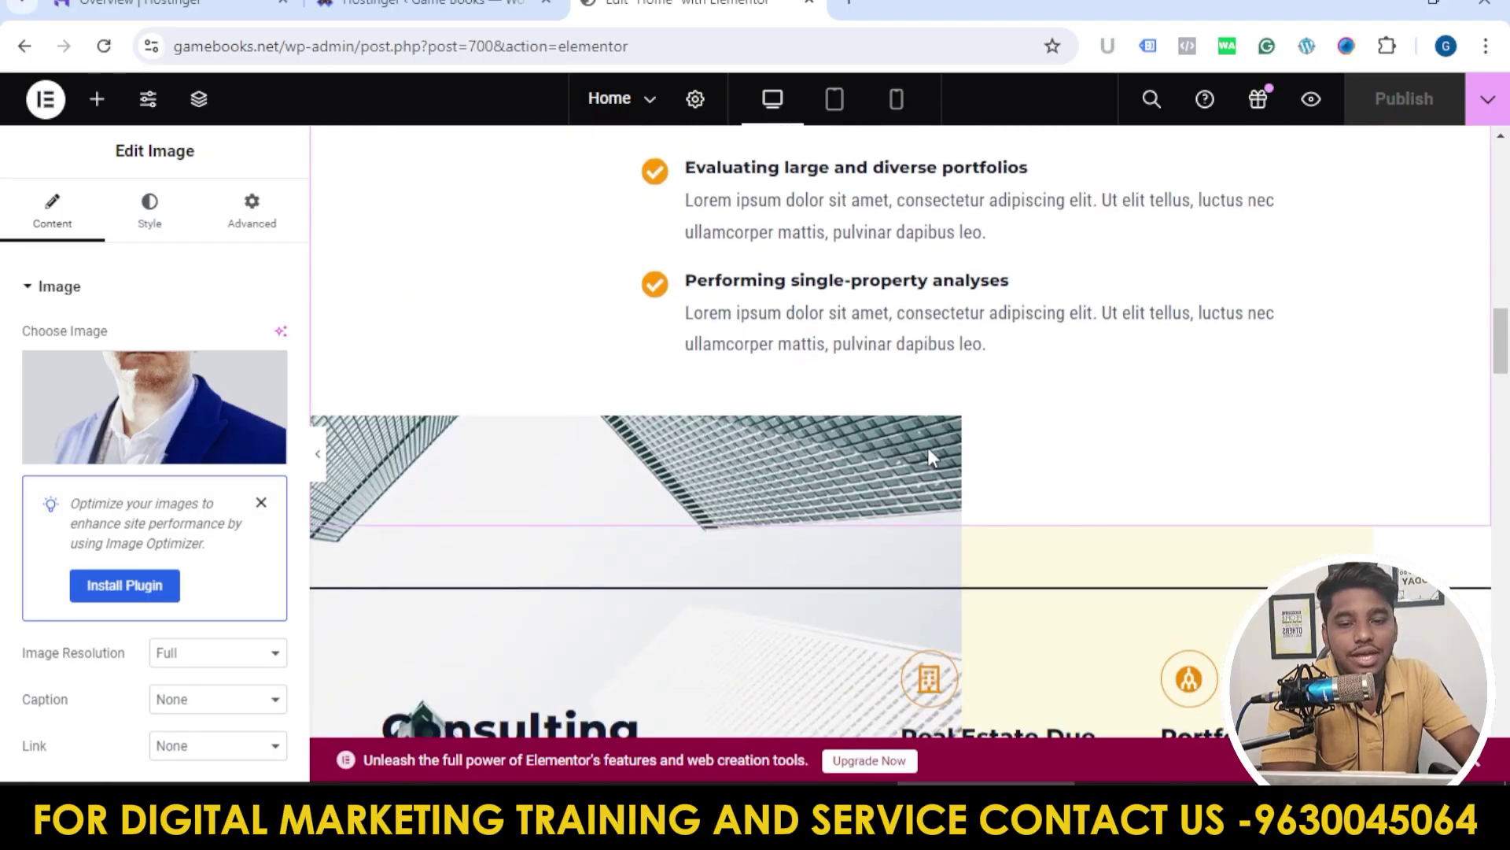
Step: Add a Flexbox container with two equal columns between the reviews and footer, with width 1089 px and minimum height 290 px
{"action": "scroll", "coordinate": [921, 260], "scroll_direction": "up", "scroll_amount": 2}
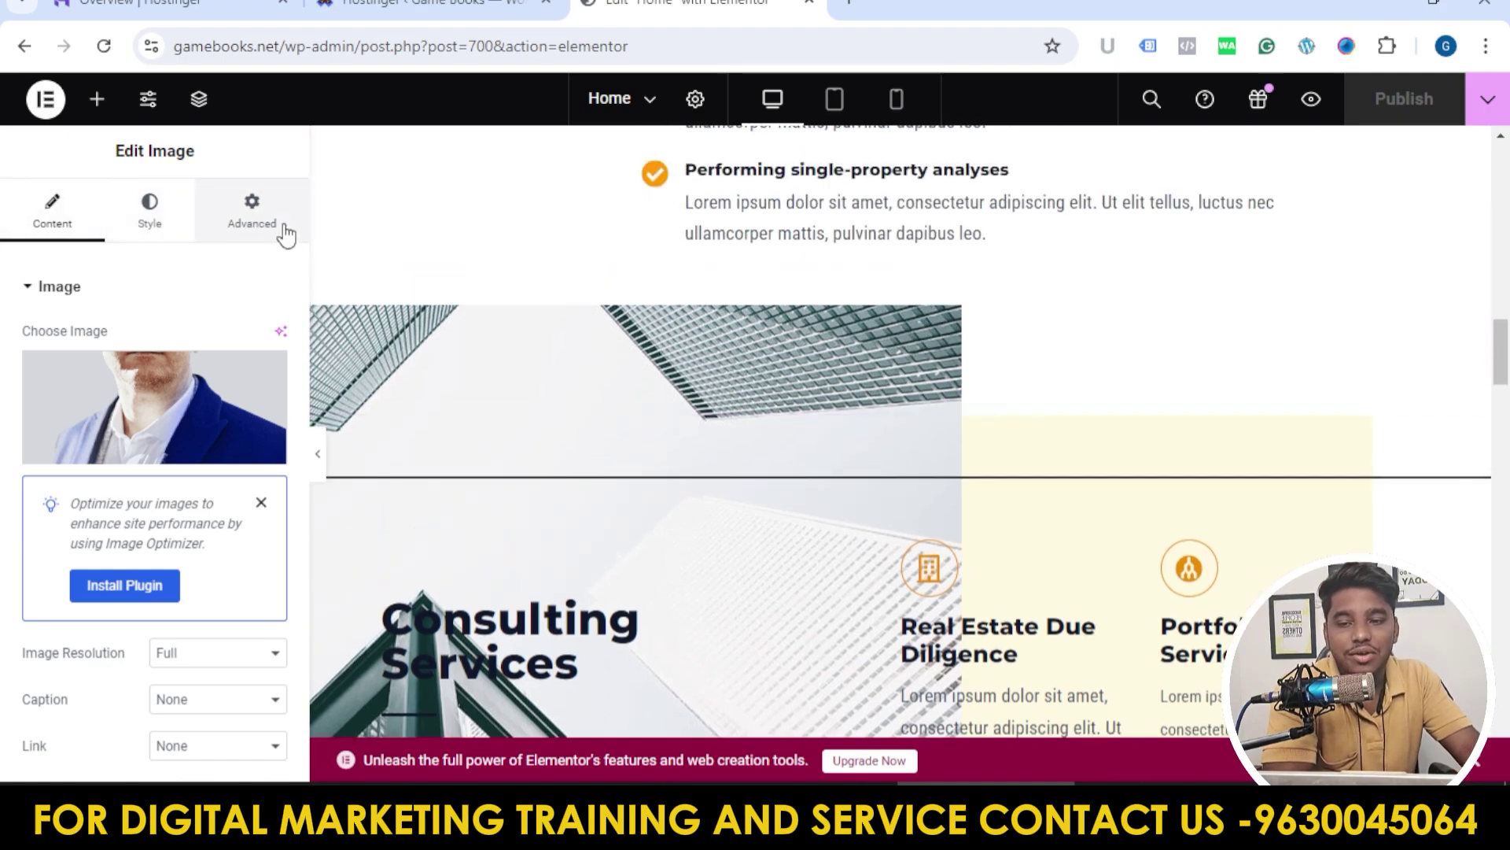
{"action": "scroll", "coordinate": [790, 394], "scroll_direction": "up", "scroll_amount": 15}
{"action": "scroll", "coordinate": [786, 394], "scroll_direction": "up", "scroll_amount": 6}
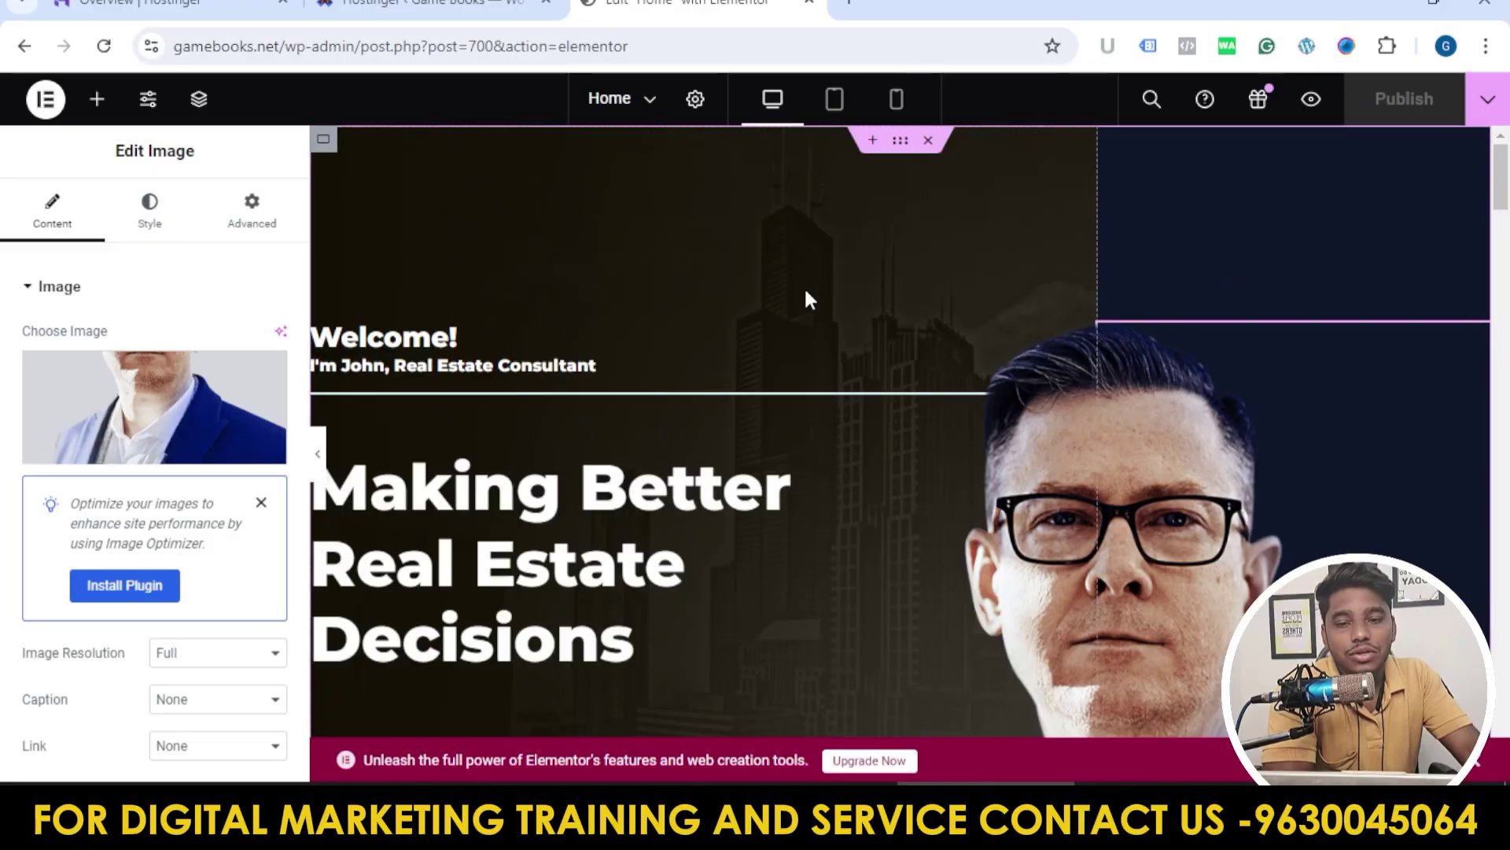
{"action": "scroll", "coordinate": [950, 291], "scroll_direction": "down", "scroll_amount": 20}
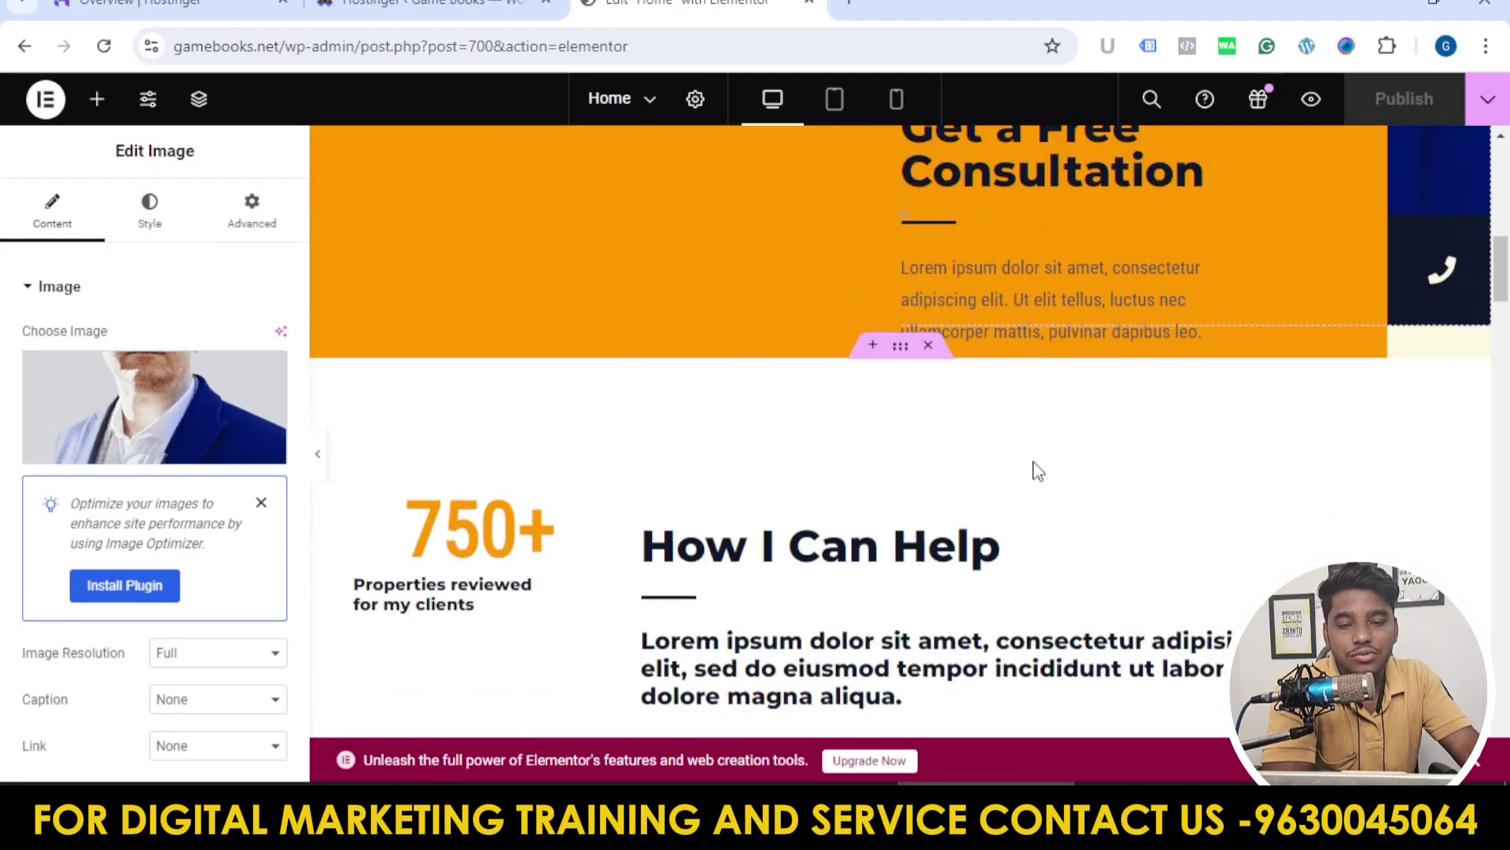
{"action": "scroll", "coordinate": [1065, 454], "scroll_direction": "down", "scroll_amount": 20}
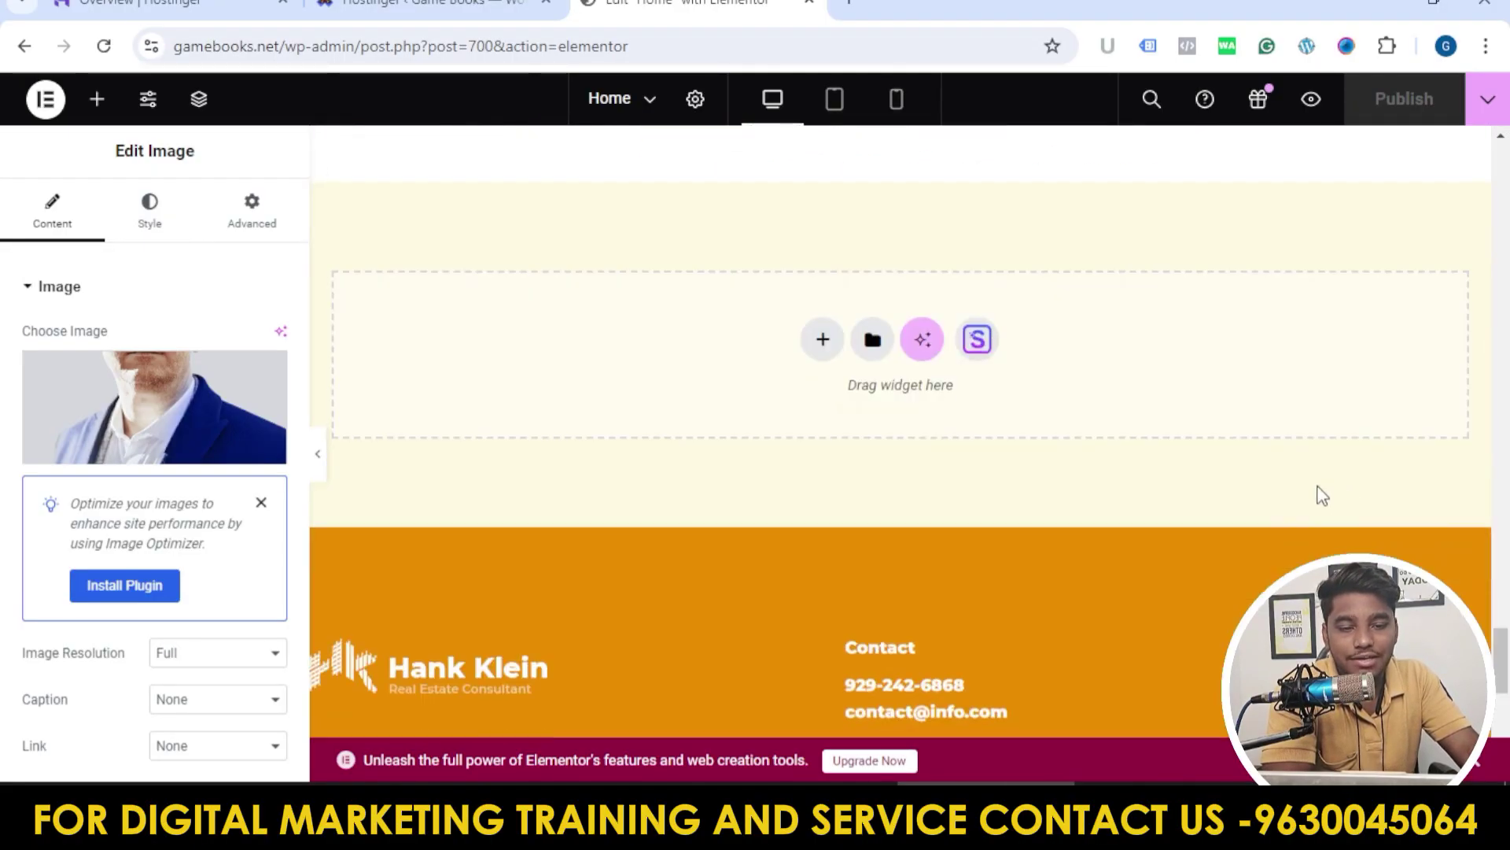
{"action": "scroll", "coordinate": [1113, 428], "scroll_direction": "up", "scroll_amount": 6}
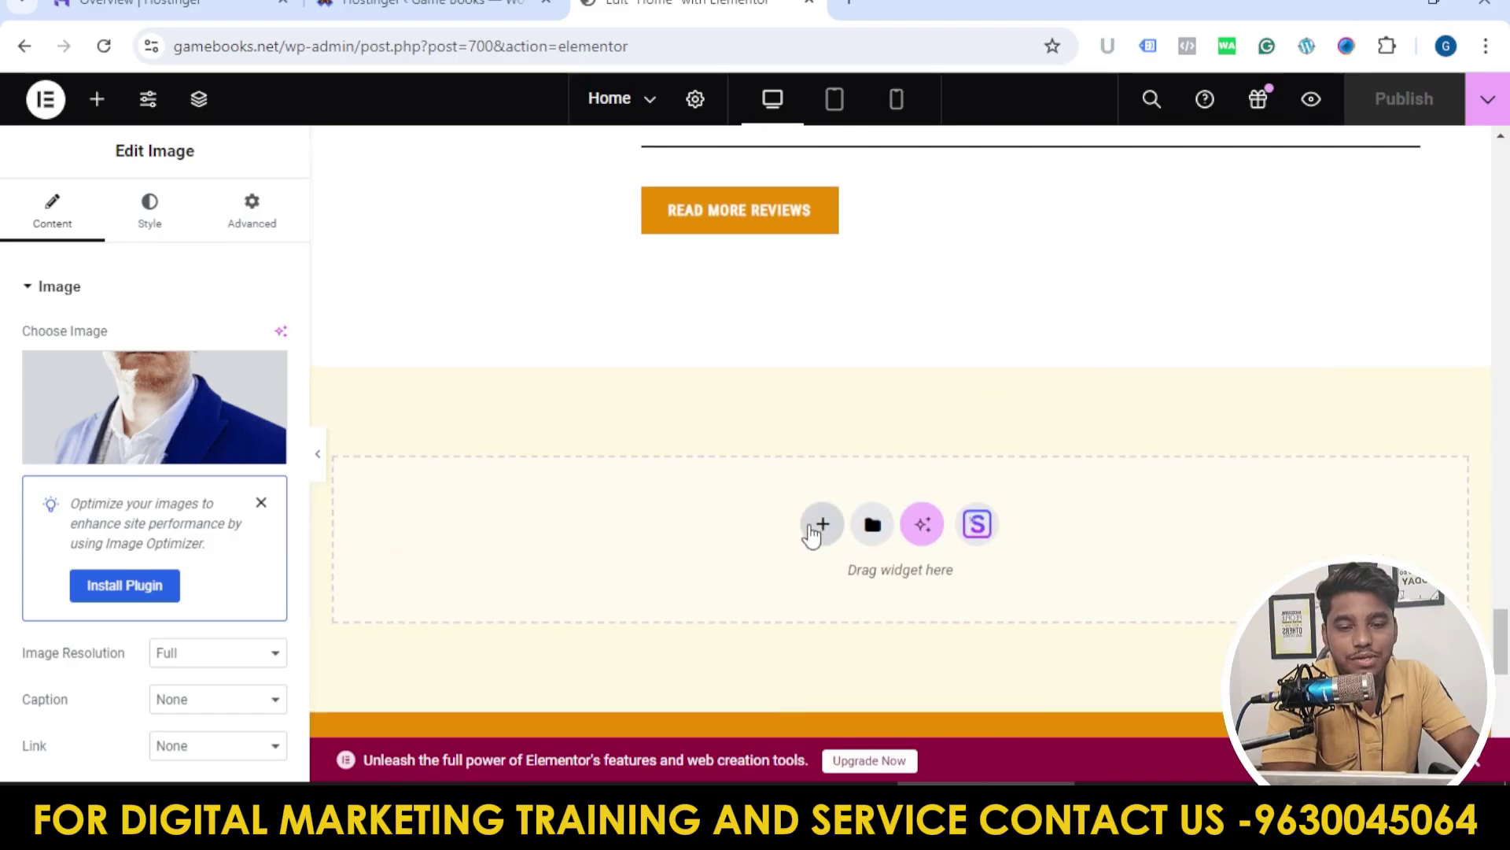
{"action": "left_click", "coordinate": [819, 525]}
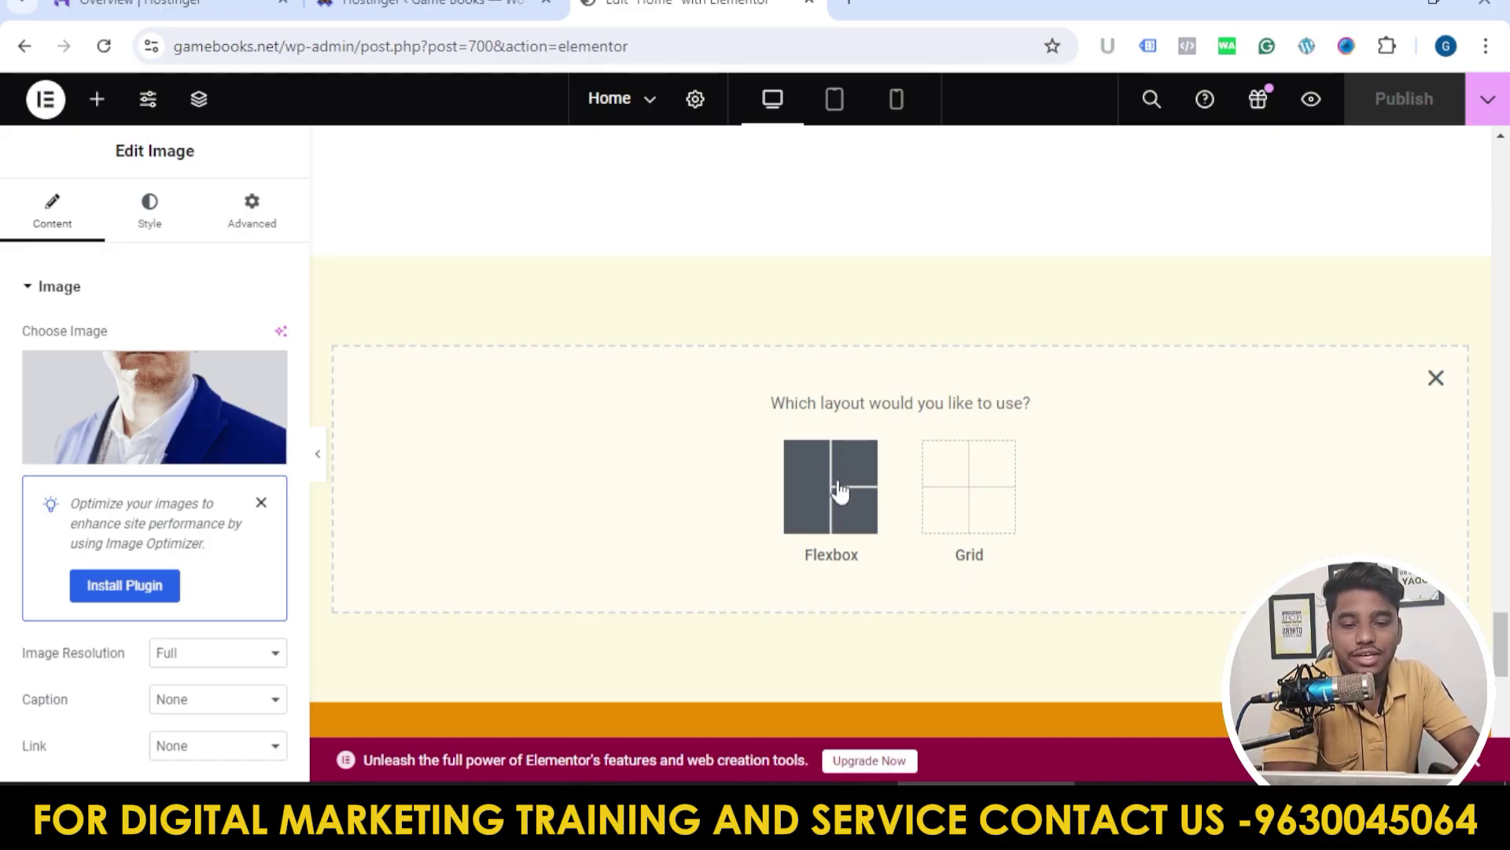
{"action": "left_click", "coordinate": [832, 511]}
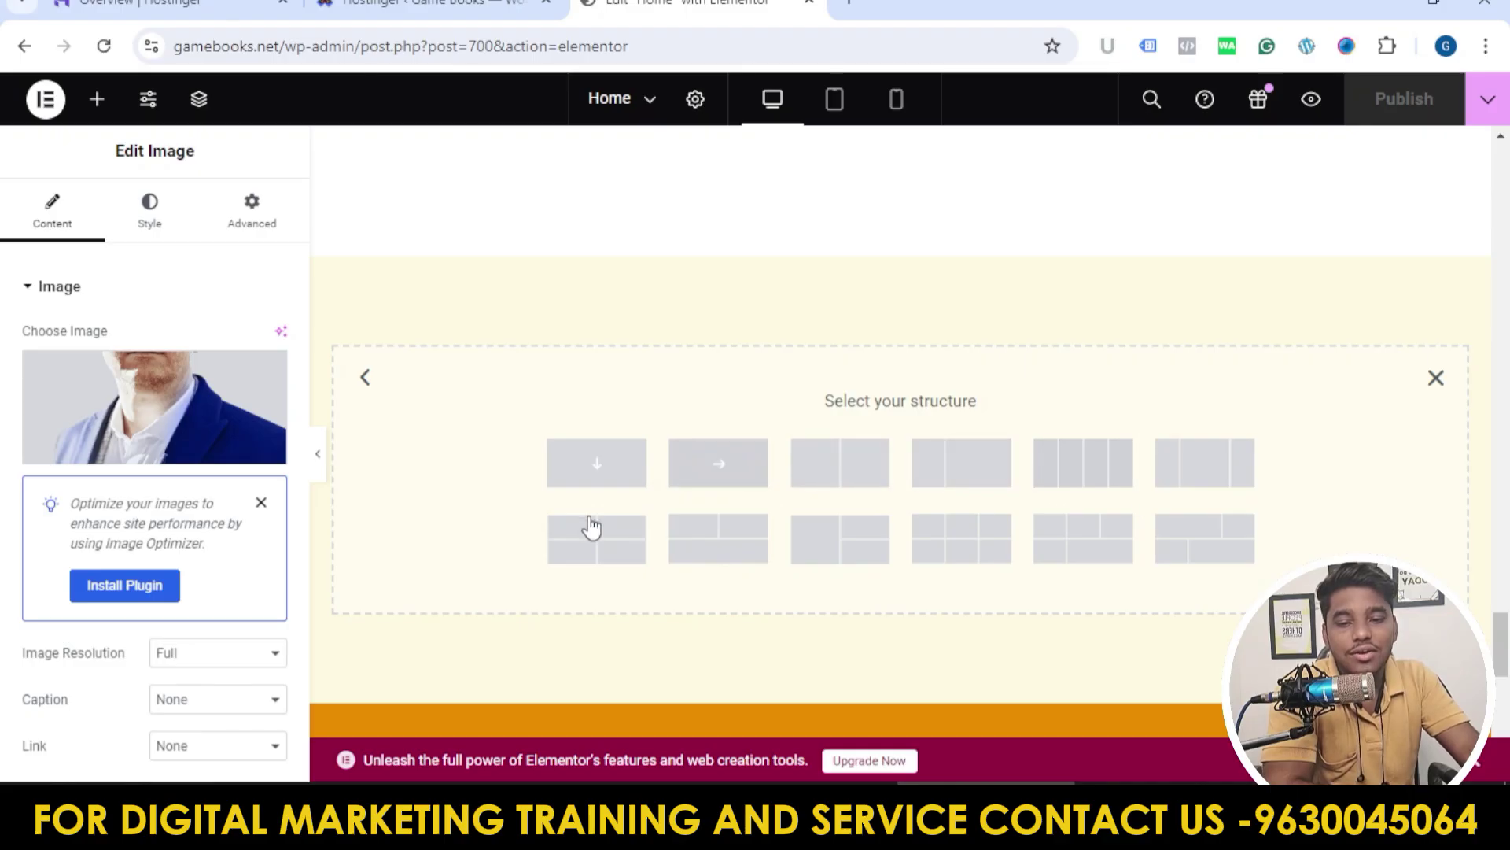
{"action": "left_click", "coordinate": [848, 478]}
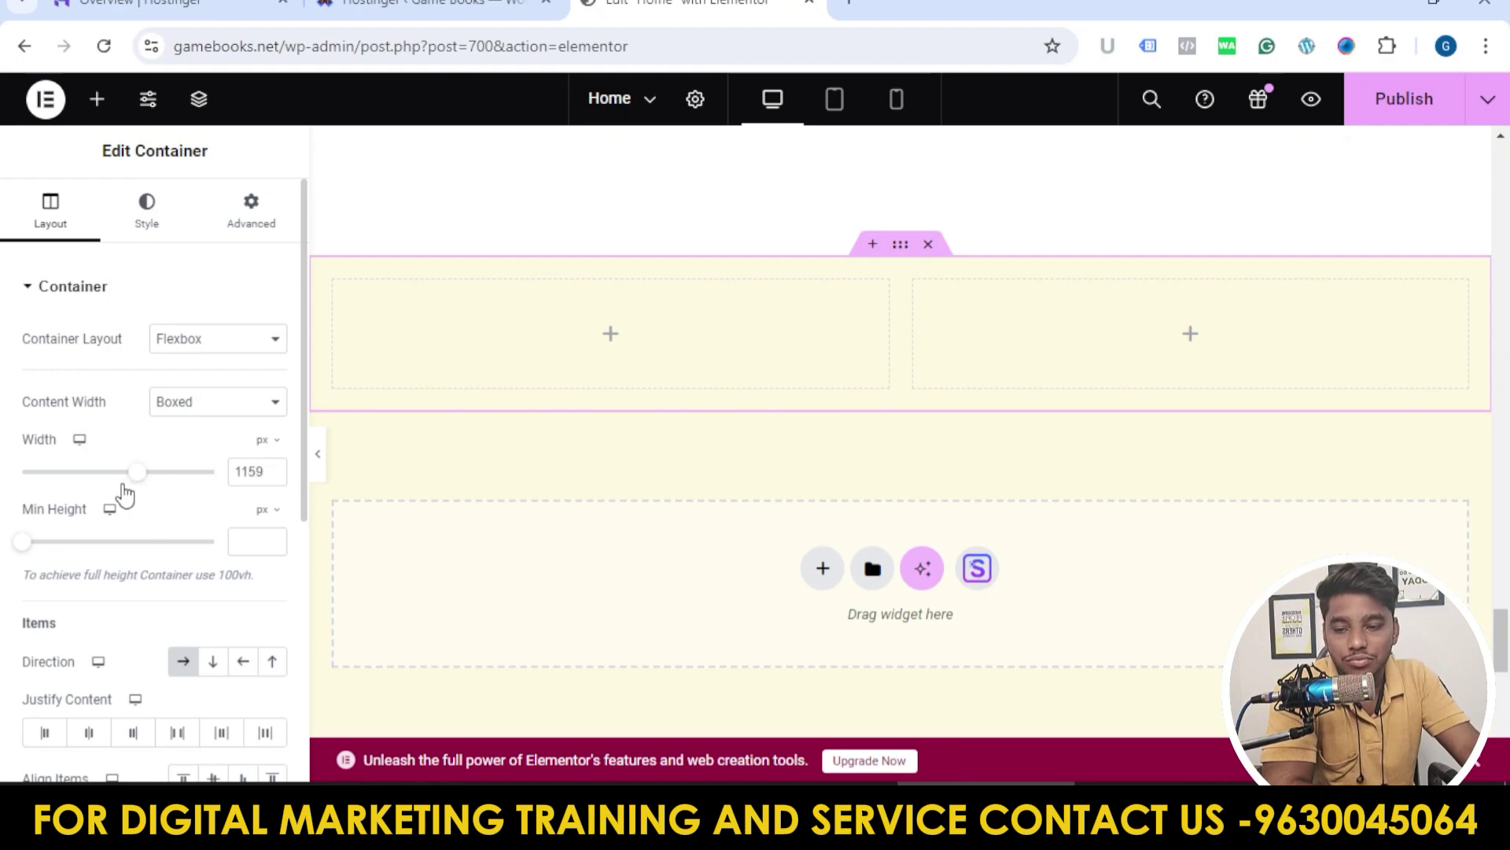
{"action": "mouse_move", "coordinate": [63, 551]}
{"action": "left_mouse_down"}
{"action": "mouse_move", "coordinate": [100, 551]}
{"action": "mouse_move", "coordinate": [62, 551]}
{"action": "left_mouse_up"}
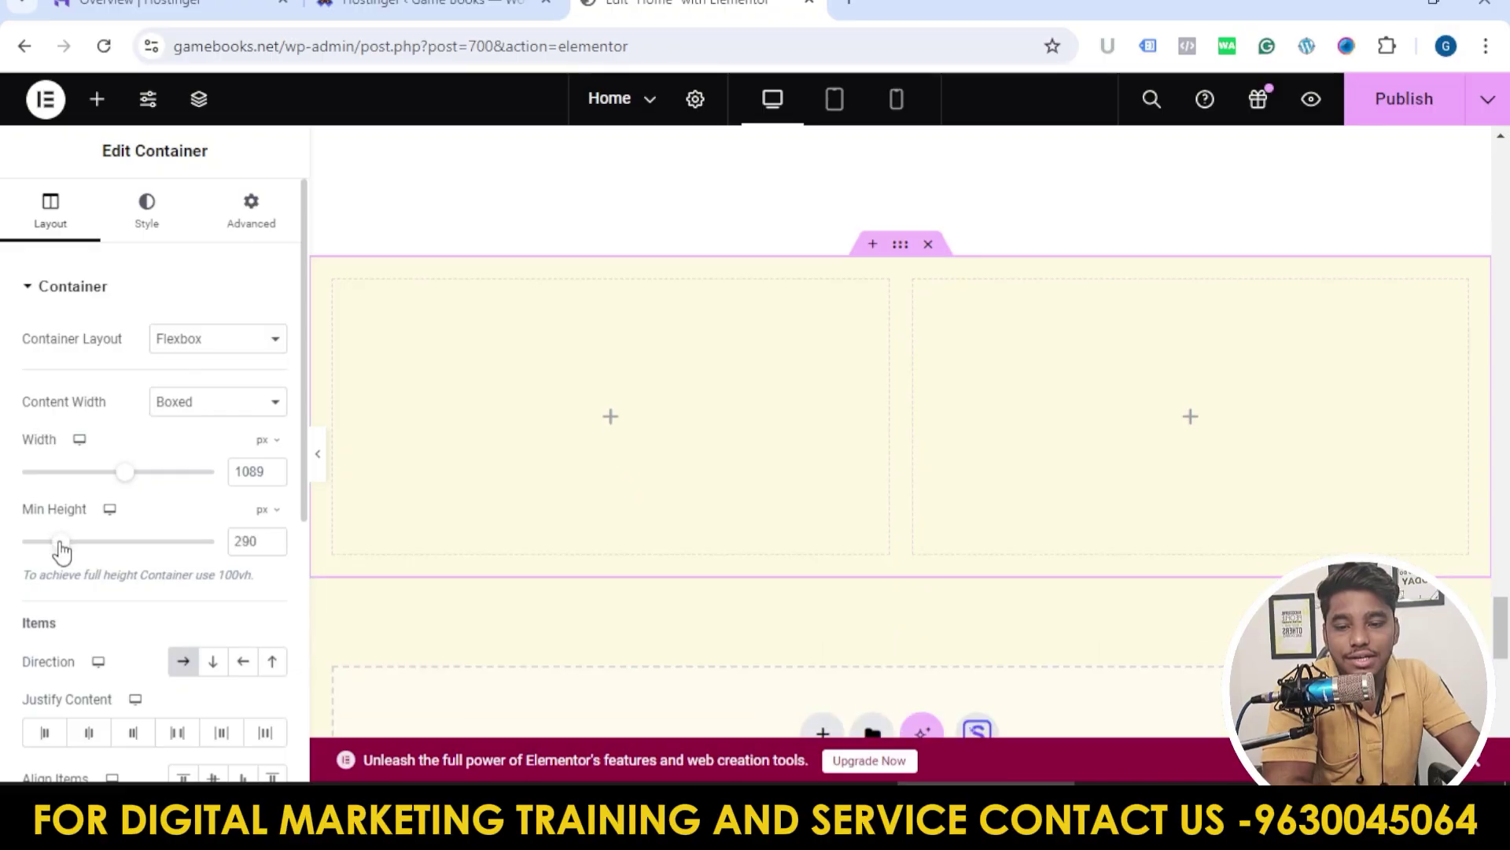
Step: Try the Full Width content width on the new container, then return it to Boxed
{"action": "left_click", "coordinate": [228, 403]}
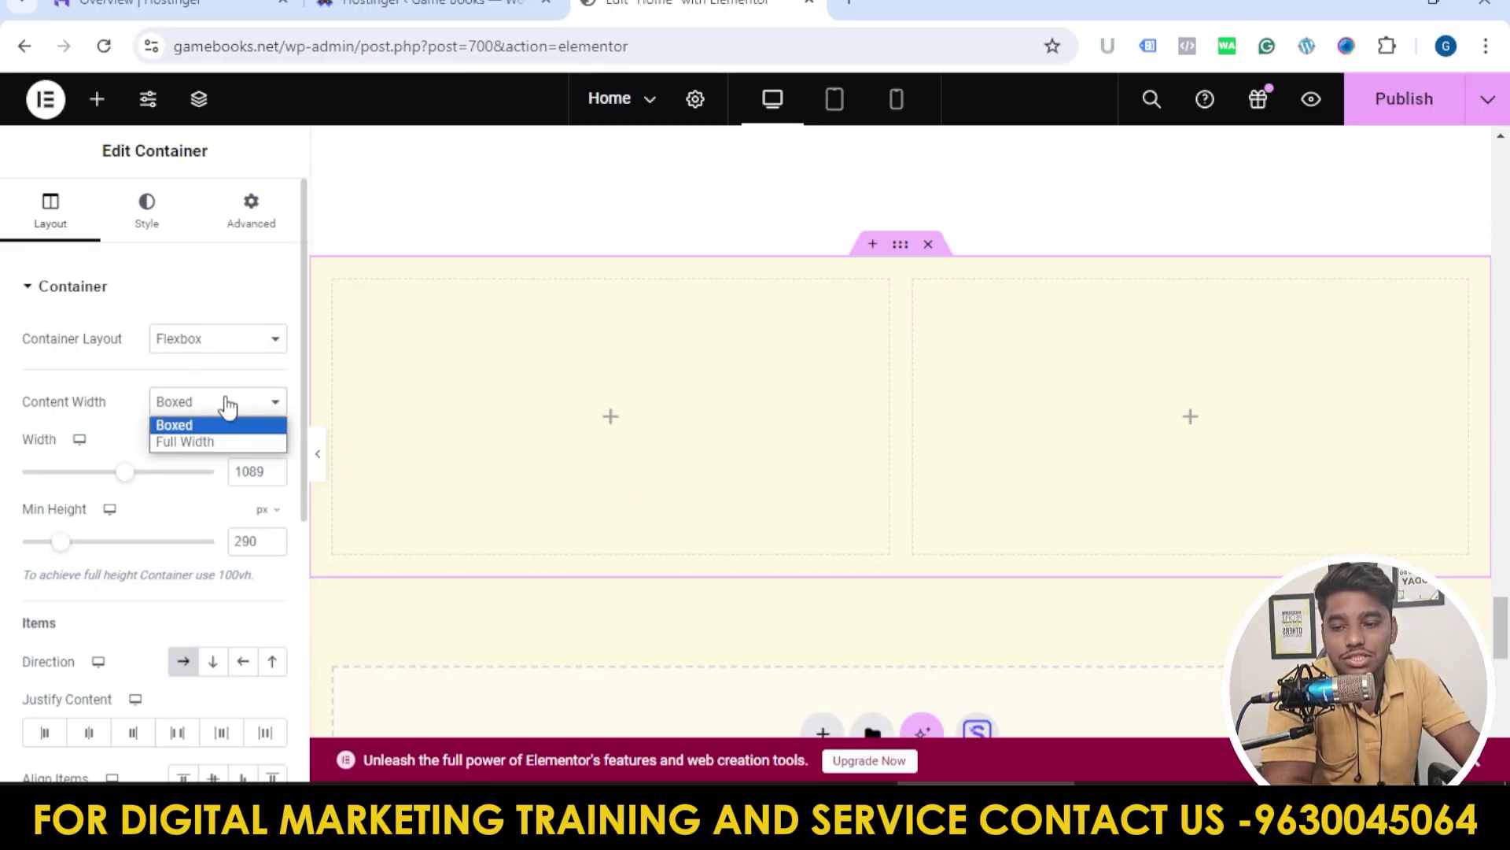
{"action": "left_click", "coordinate": [241, 443]}
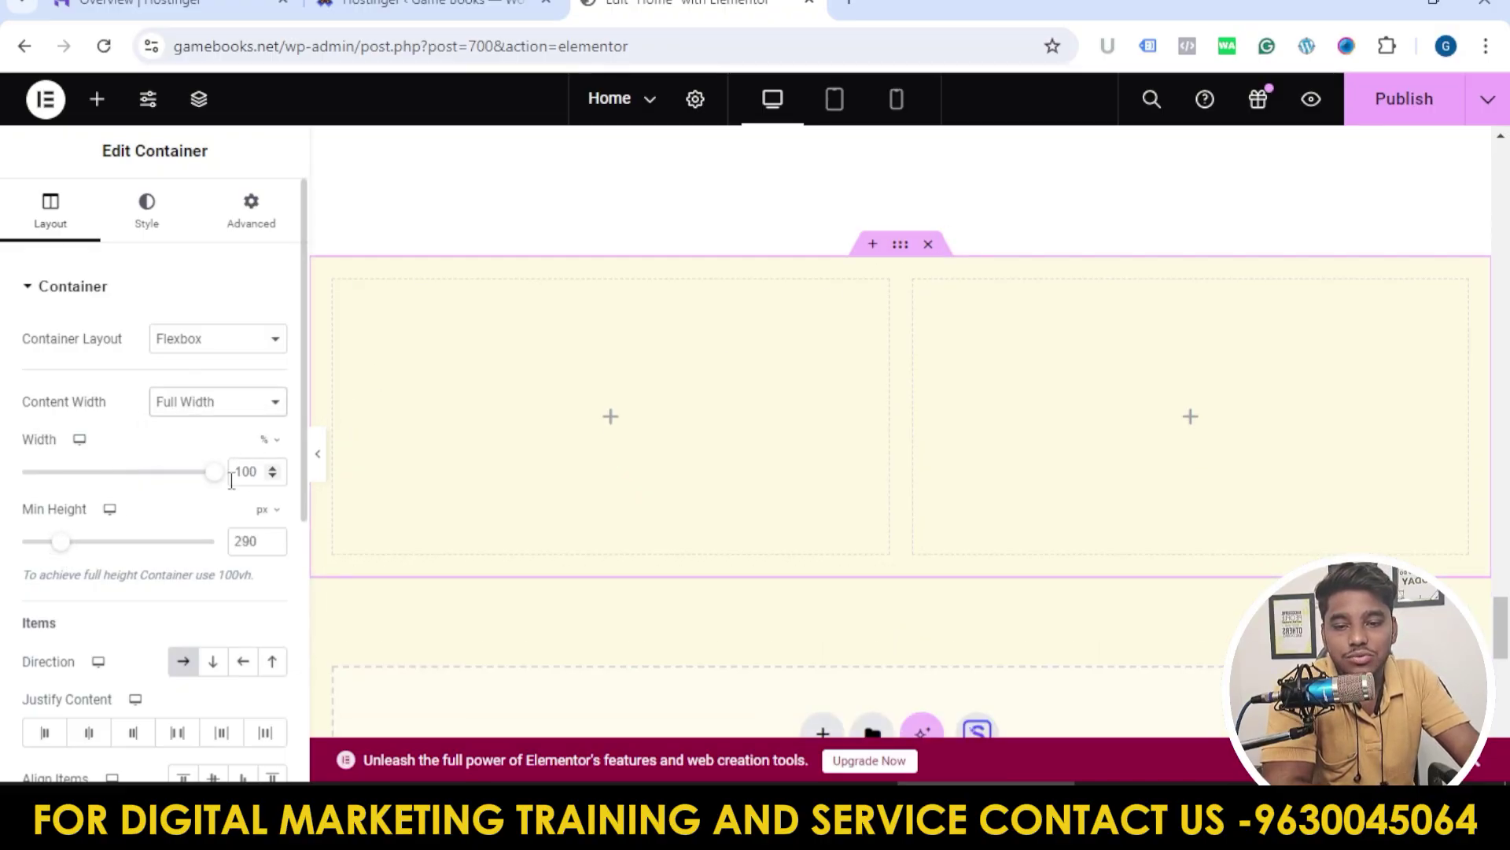
{"action": "left_click_drag", "start_coordinate": [203, 488], "coordinate": [114, 476]}
{"action": "left_click", "coordinate": [228, 403]}
{"action": "left_click", "coordinate": [238, 428]}
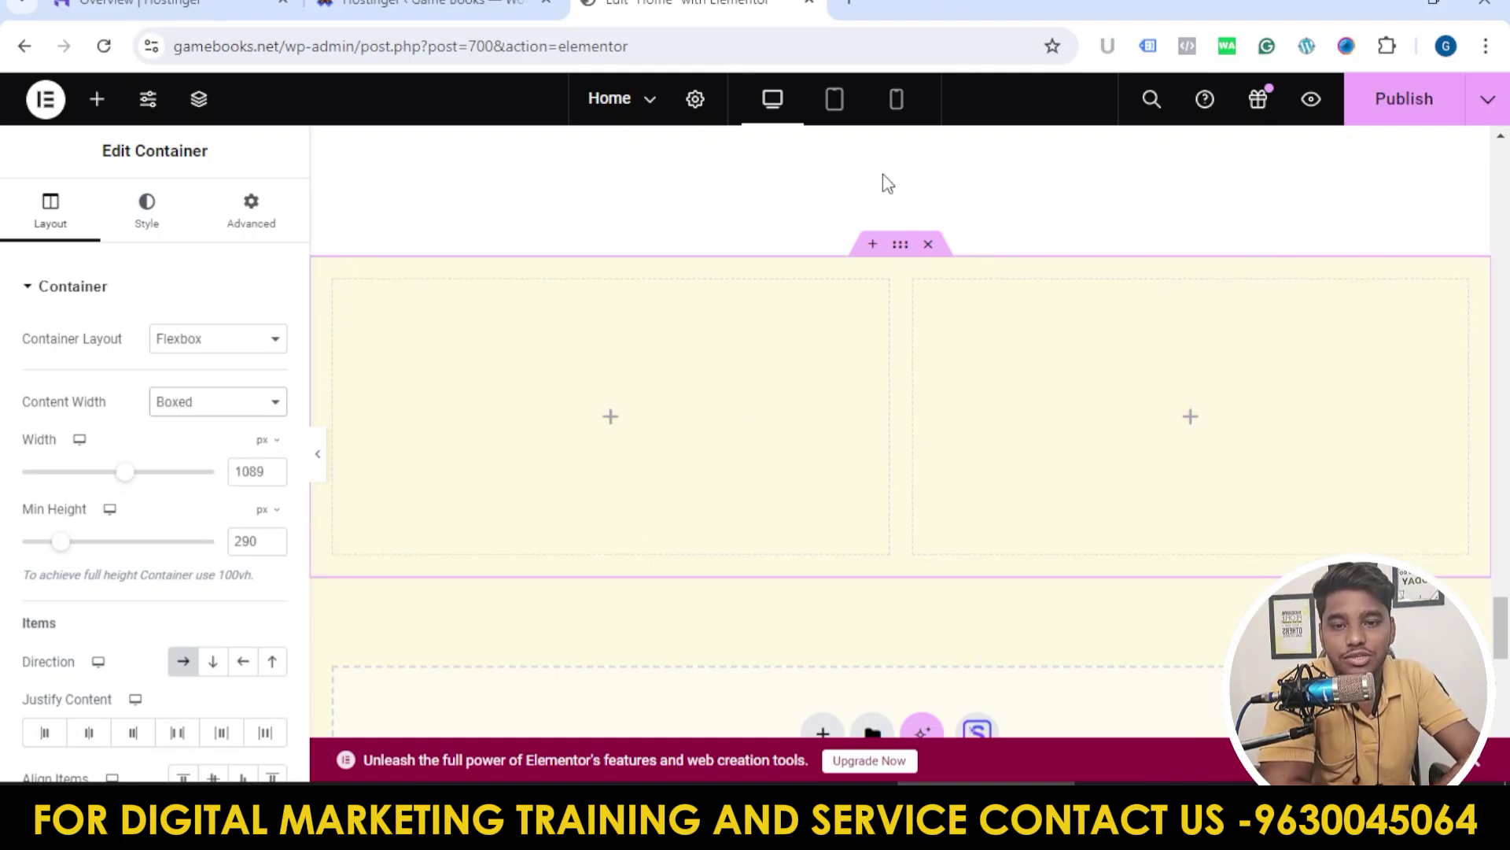
{"action": "left_click", "coordinate": [433, 4]}
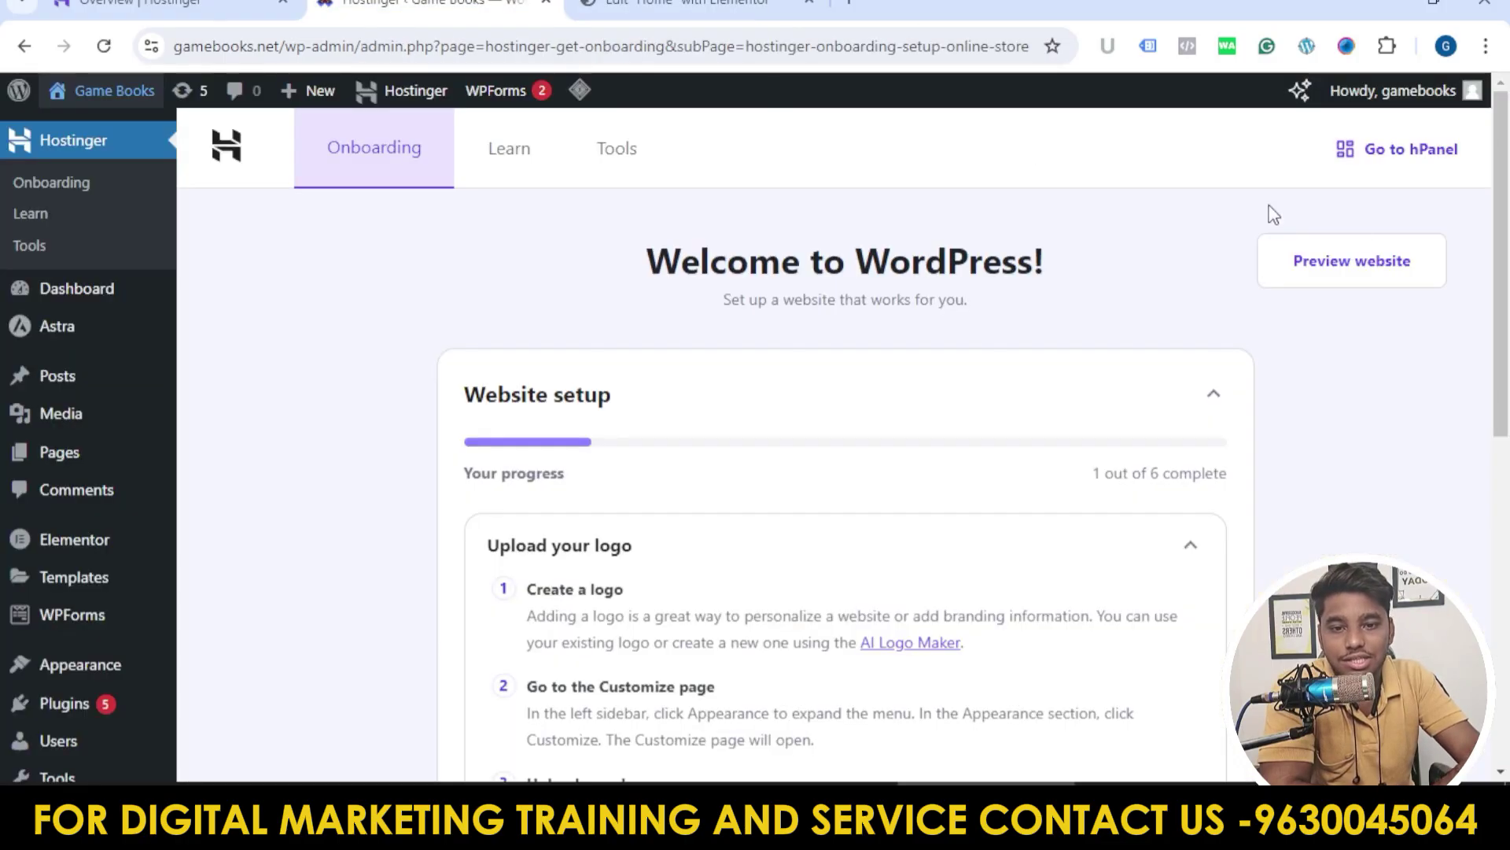
{"action": "left_click", "coordinate": [684, 4]}
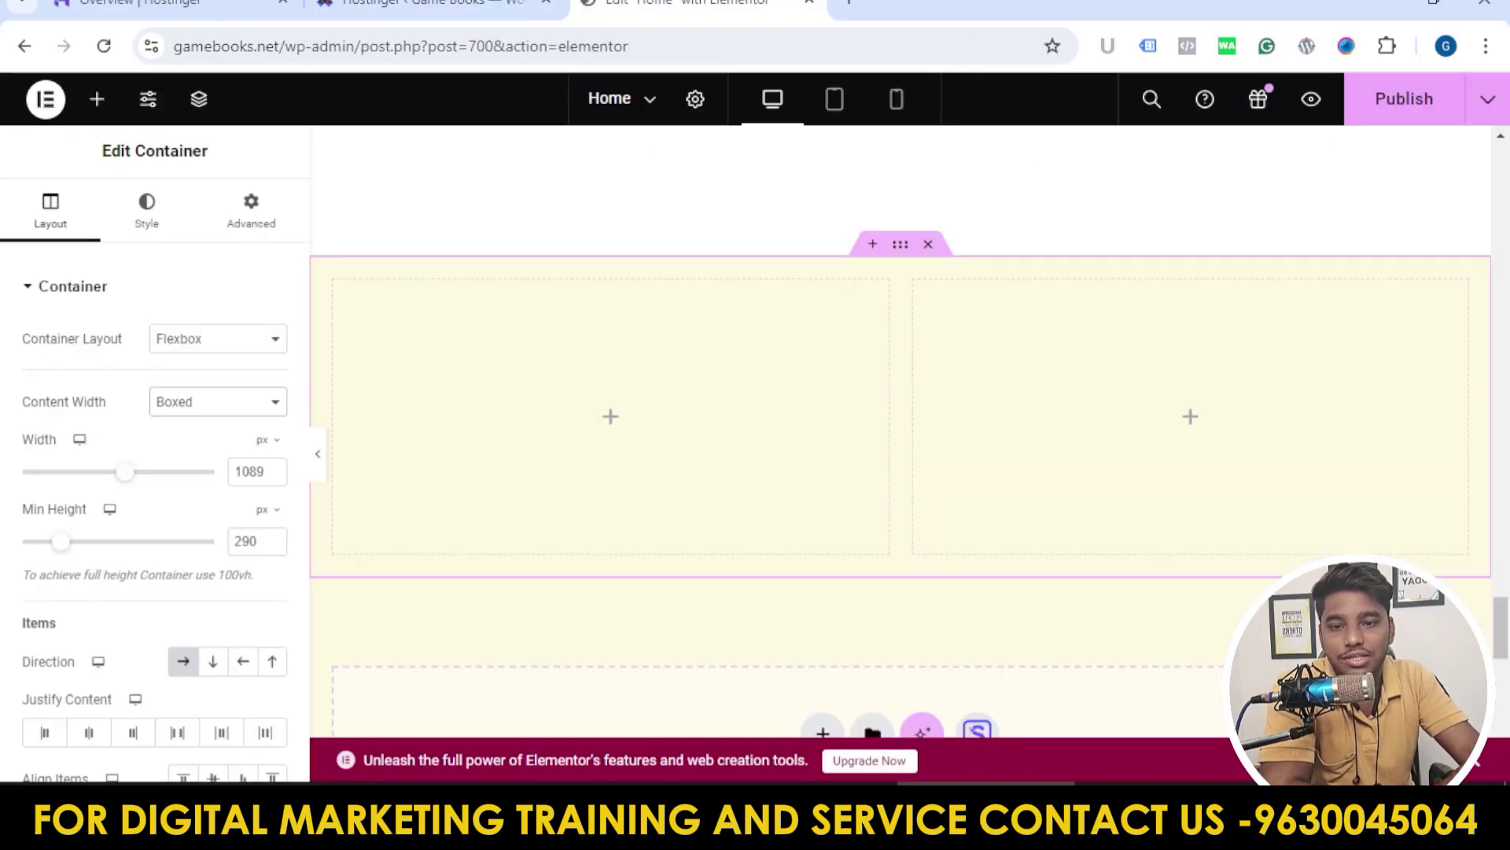
Step: Examine the container's layout options for direction, content justification, item alignment, gaps and wrapping
{"action": "scroll", "coordinate": [189, 346], "scroll_direction": "down", "scroll_amount": 3}
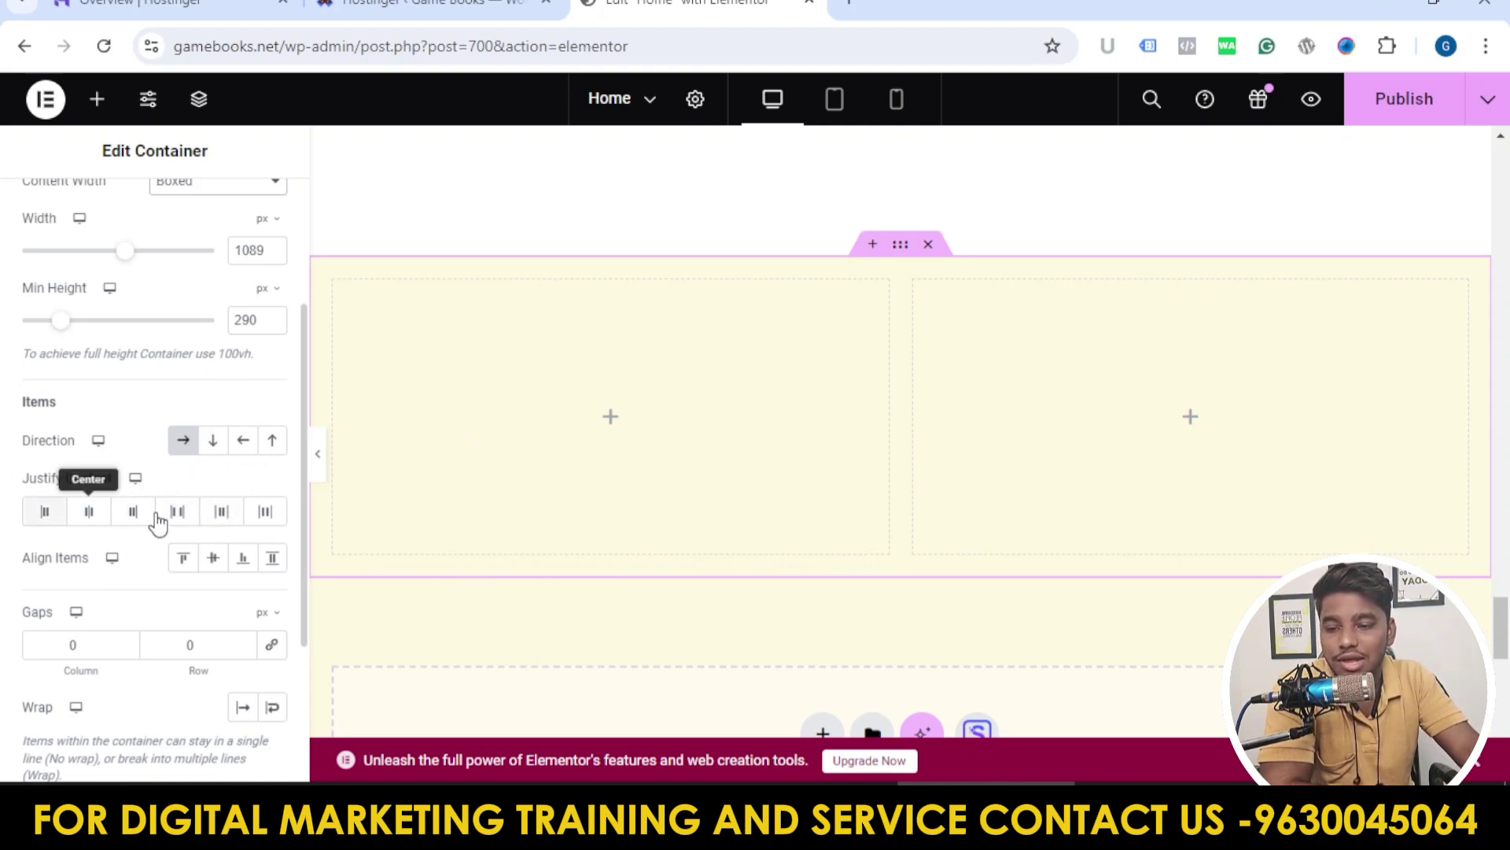
{"action": "scroll", "coordinate": [126, 497], "scroll_direction": "down", "scroll_amount": 1}
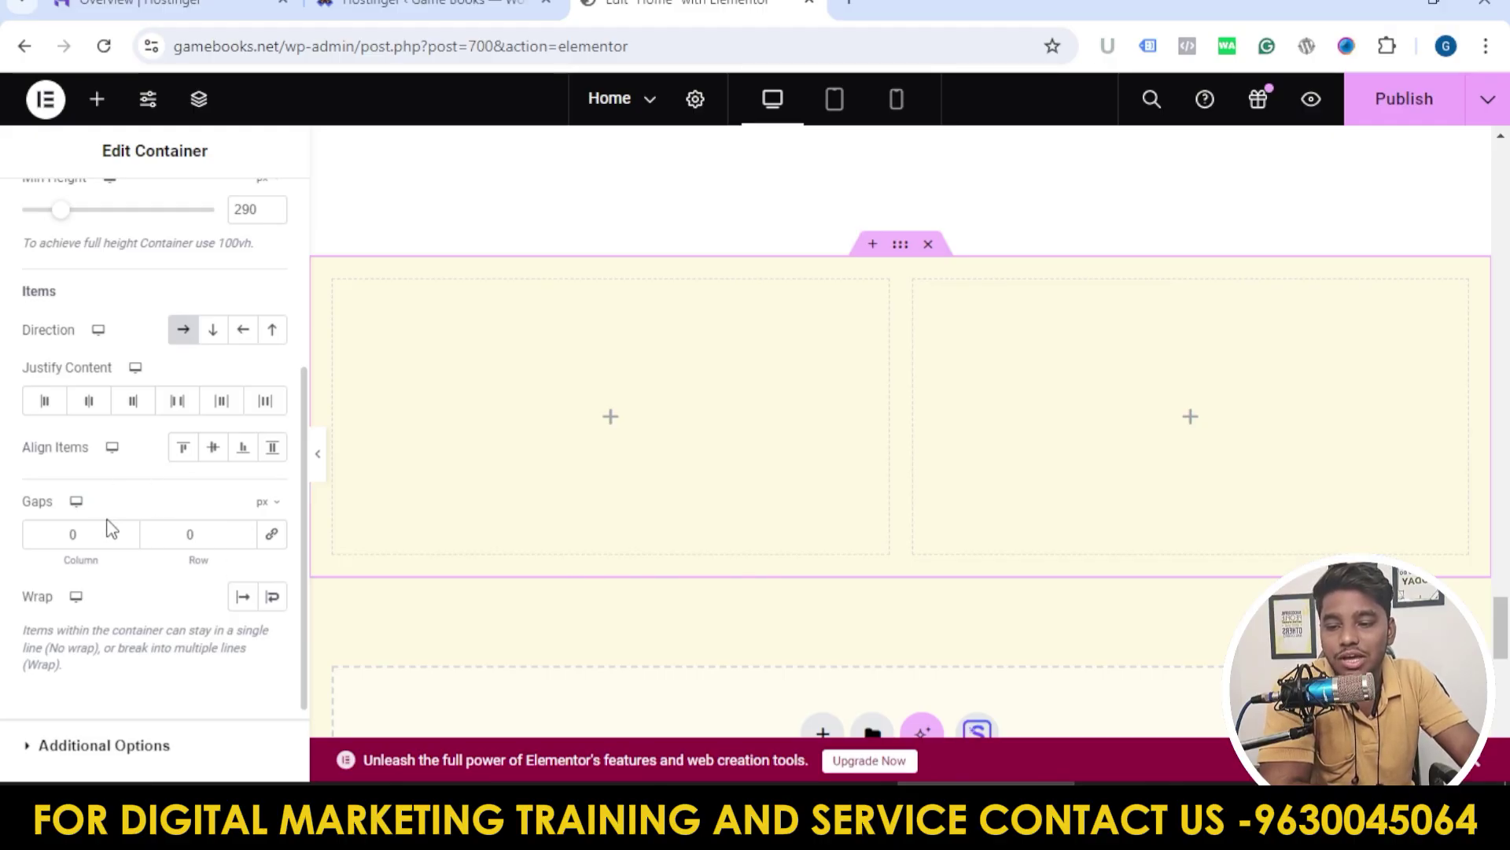
{"action": "scroll", "coordinate": [142, 523], "scroll_direction": "down", "scroll_amount": 2}
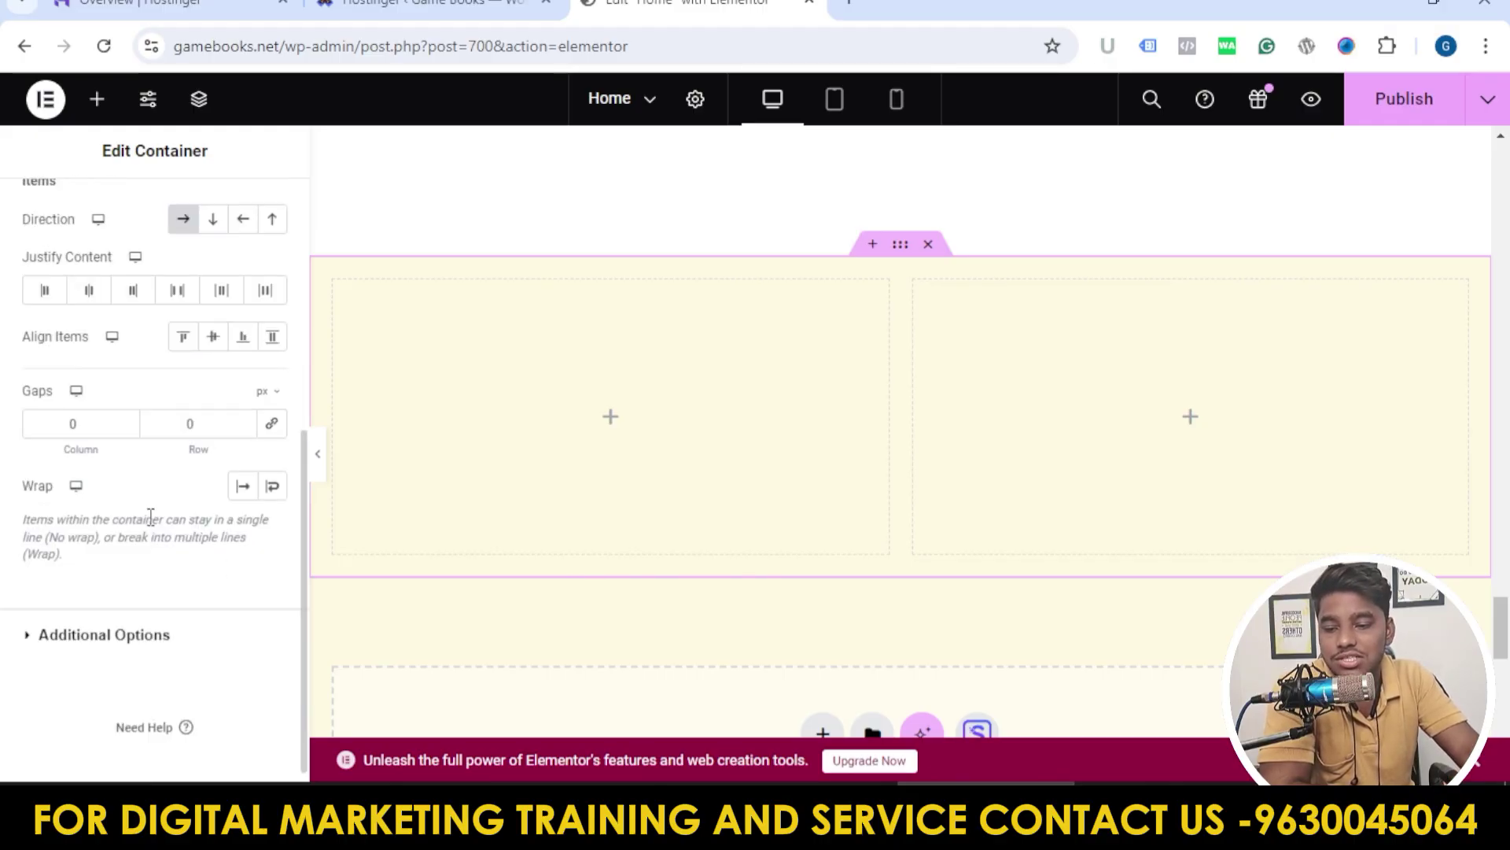
{"action": "scroll", "coordinate": [173, 567], "scroll_direction": "up", "scroll_amount": 7}
{"action": "scroll", "coordinate": [205, 555], "scroll_direction": "down", "scroll_amount": 2}
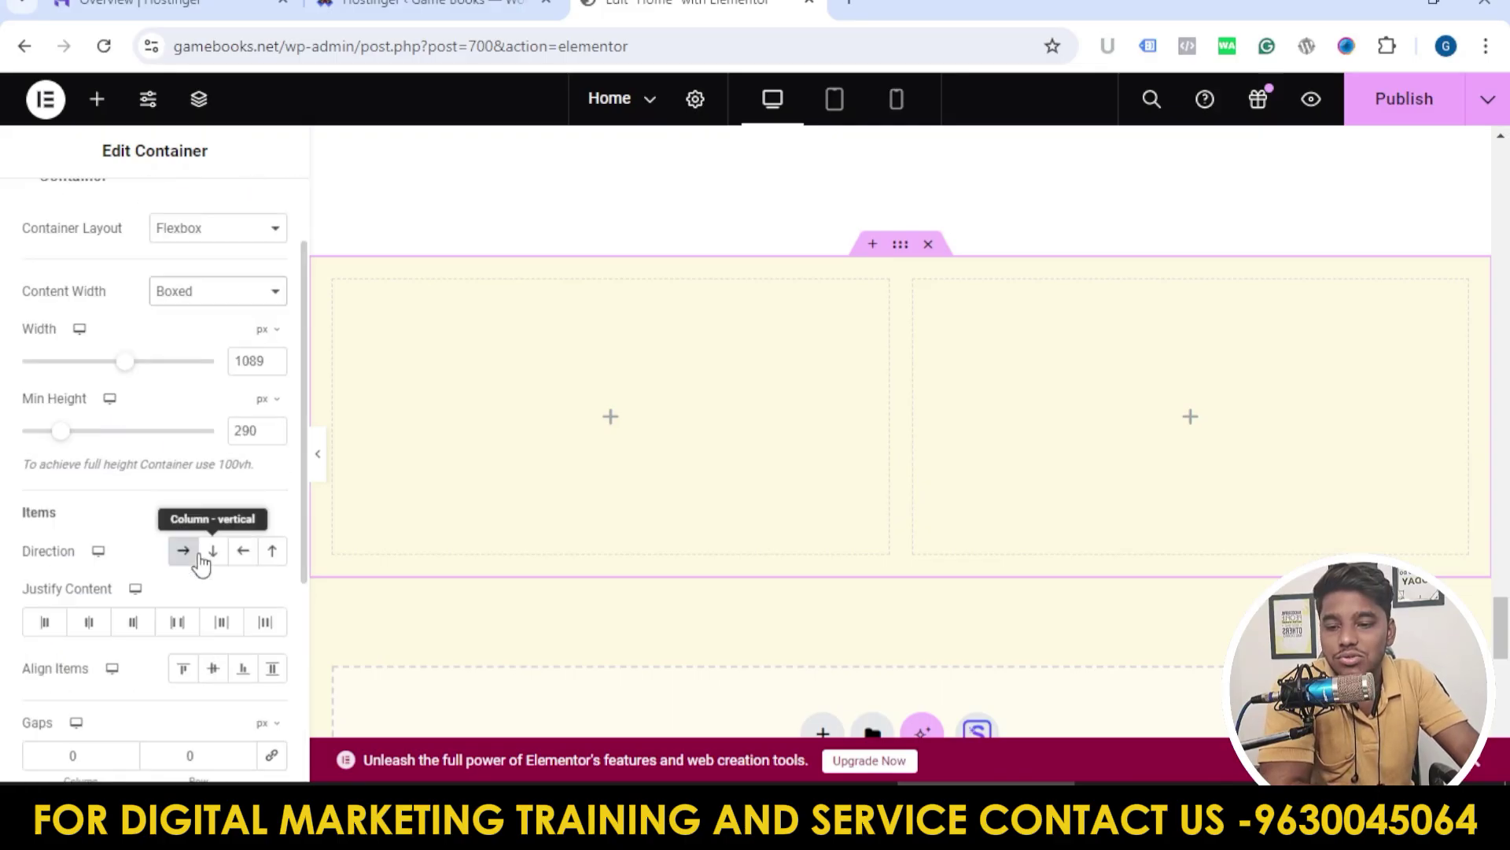
{"action": "scroll", "coordinate": [198, 562], "scroll_direction": "down", "scroll_amount": 5}
{"action": "scroll", "coordinate": [221, 567], "scroll_direction": "up", "scroll_amount": 4}
{"action": "scroll", "coordinate": [228, 570], "scroll_direction": "up", "scroll_amount": 3}
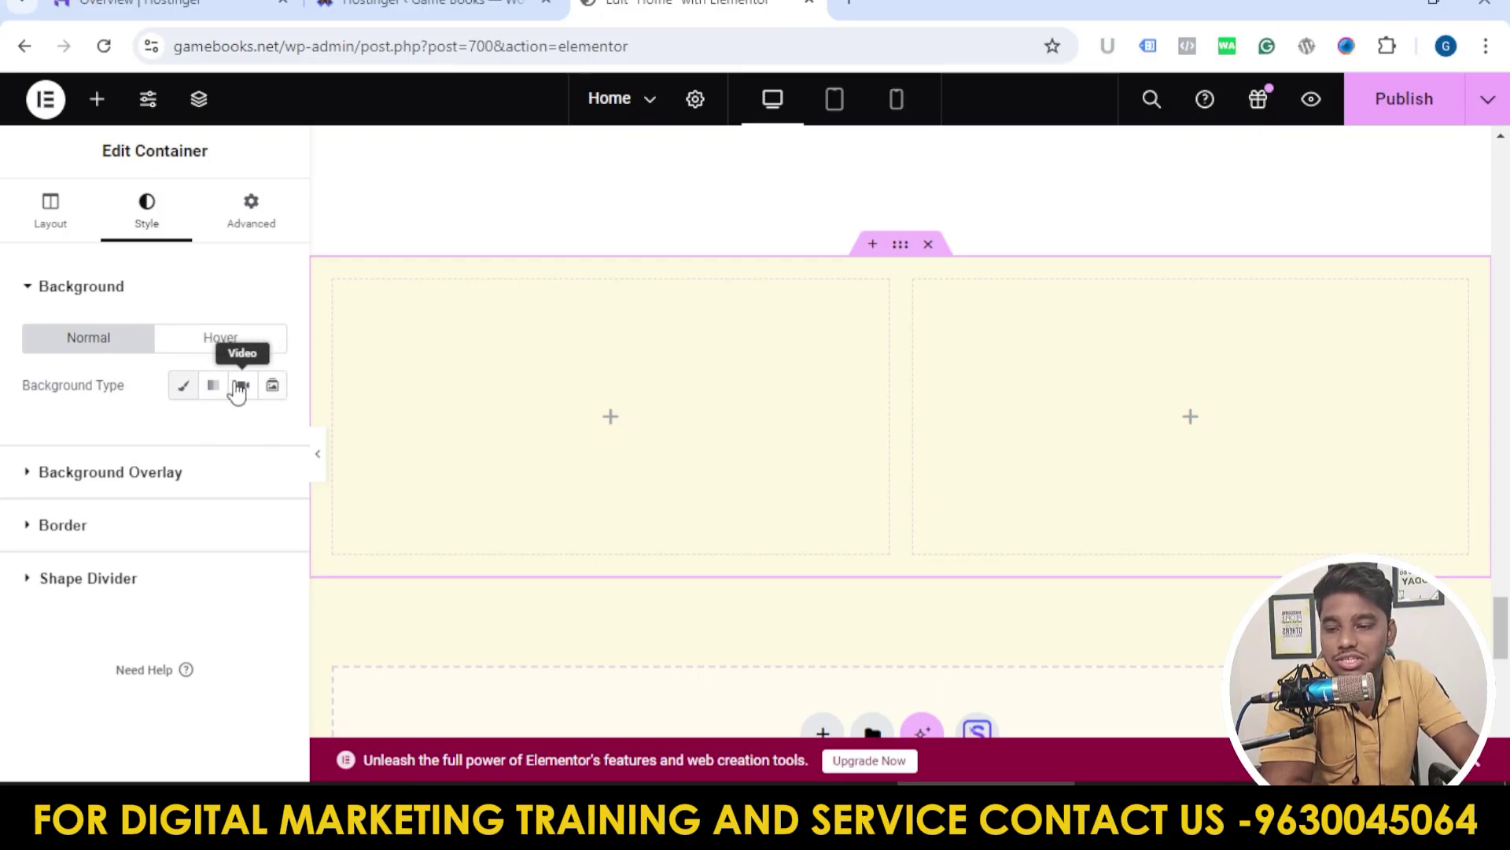
Step: Give the container a Classic background with the dark red color #743636
{"action": "left_click", "coordinate": [178, 394]}
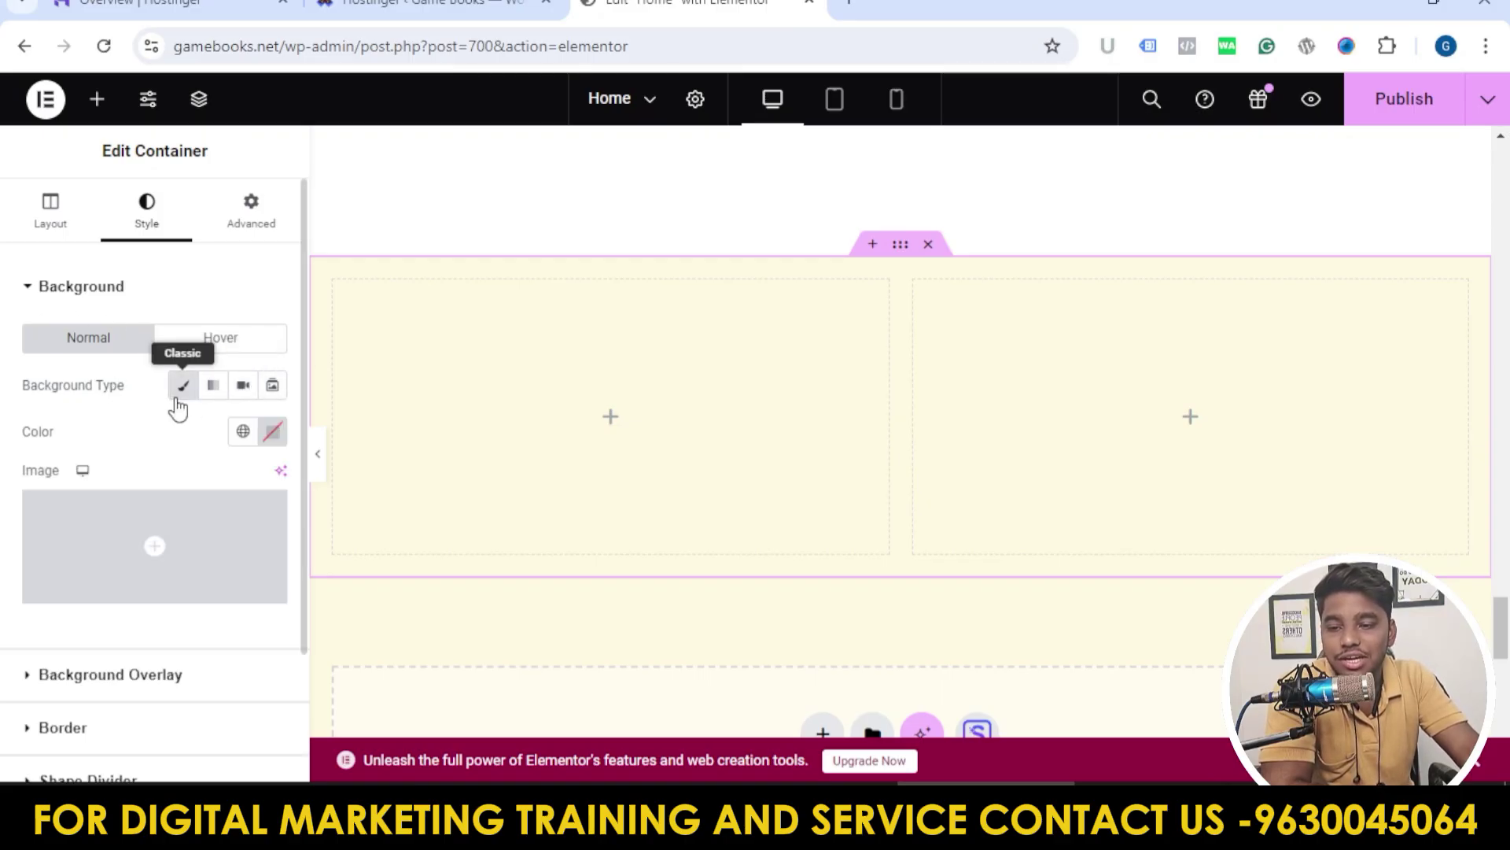
{"action": "left_click", "coordinate": [273, 433]}
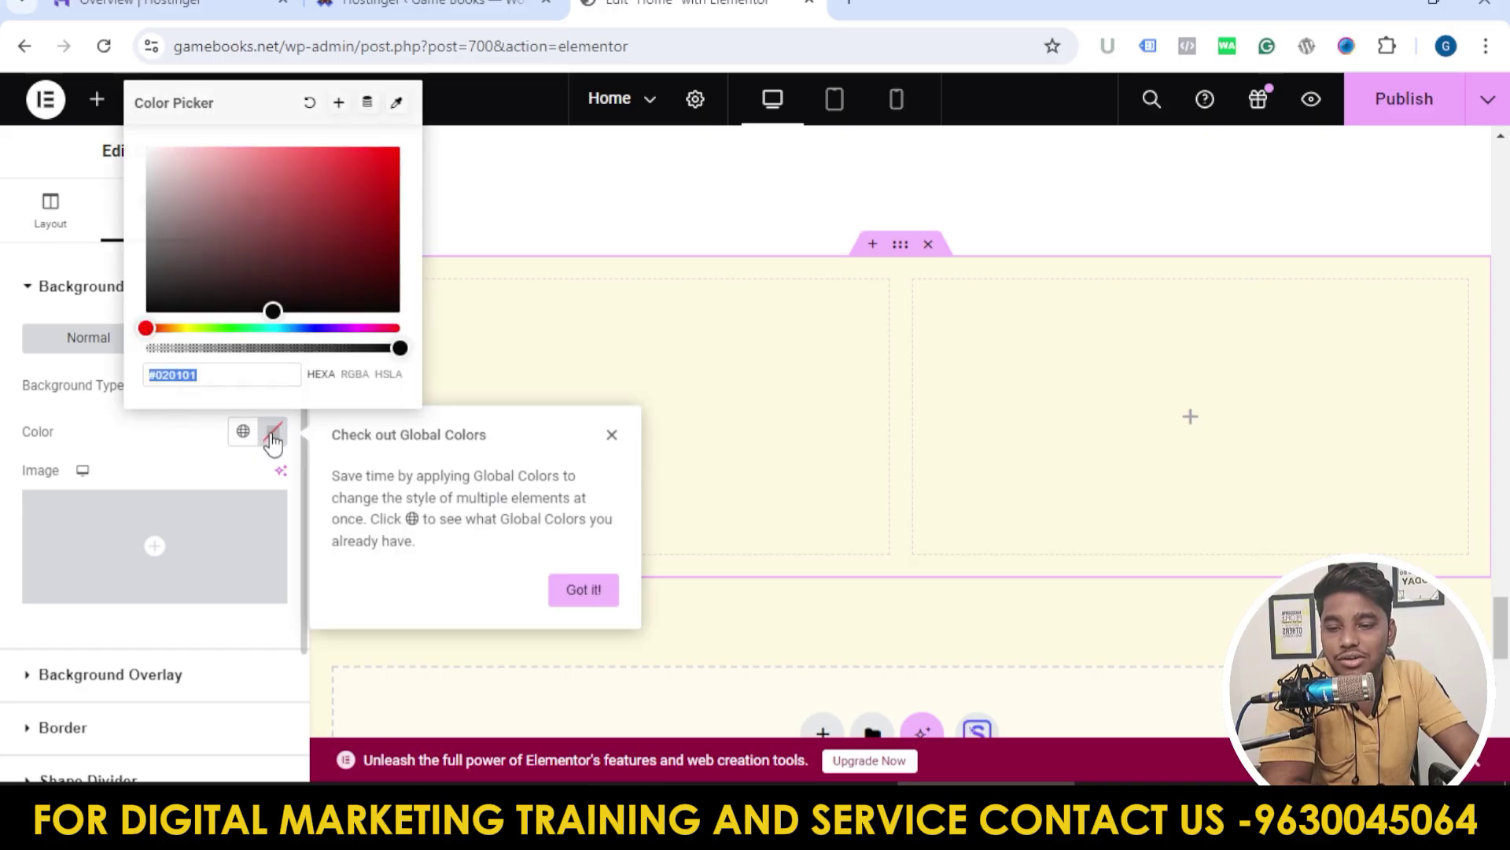
{"action": "left_click", "coordinate": [297, 228]}
{"action": "mouse_move", "coordinate": [303, 187]}
{"action": "left_mouse_down"}
{"action": "mouse_move", "coordinate": [310, 215]}
{"action": "mouse_move", "coordinate": [279, 236]}
{"action": "left_mouse_up"}
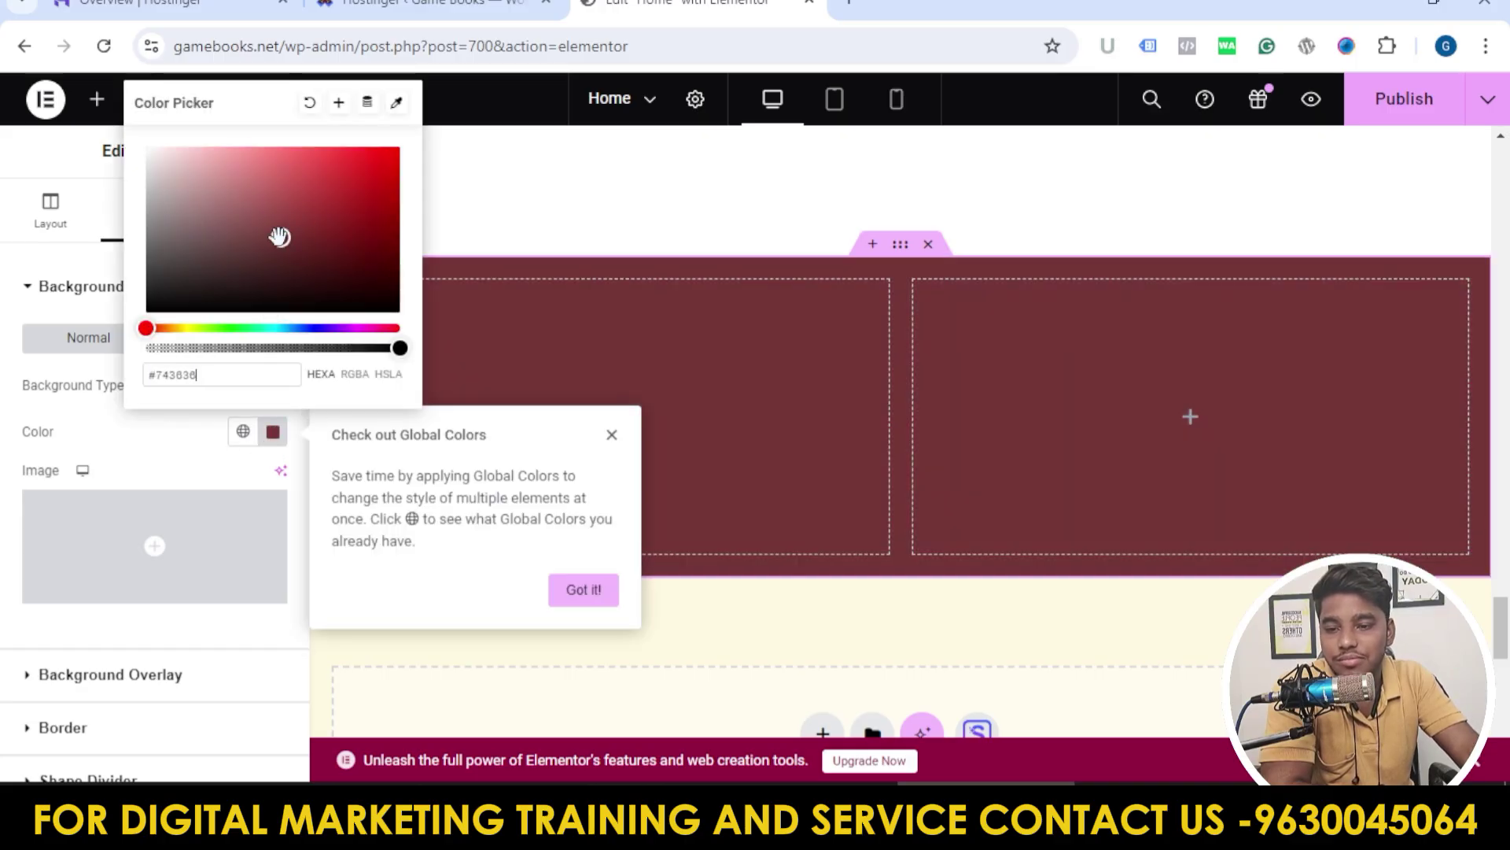
{"action": "left_click", "coordinate": [258, 470]}
Step: Insert real-estate-social-image.jpg from the media library as the container's background image
{"action": "left_click", "coordinate": [220, 555]}
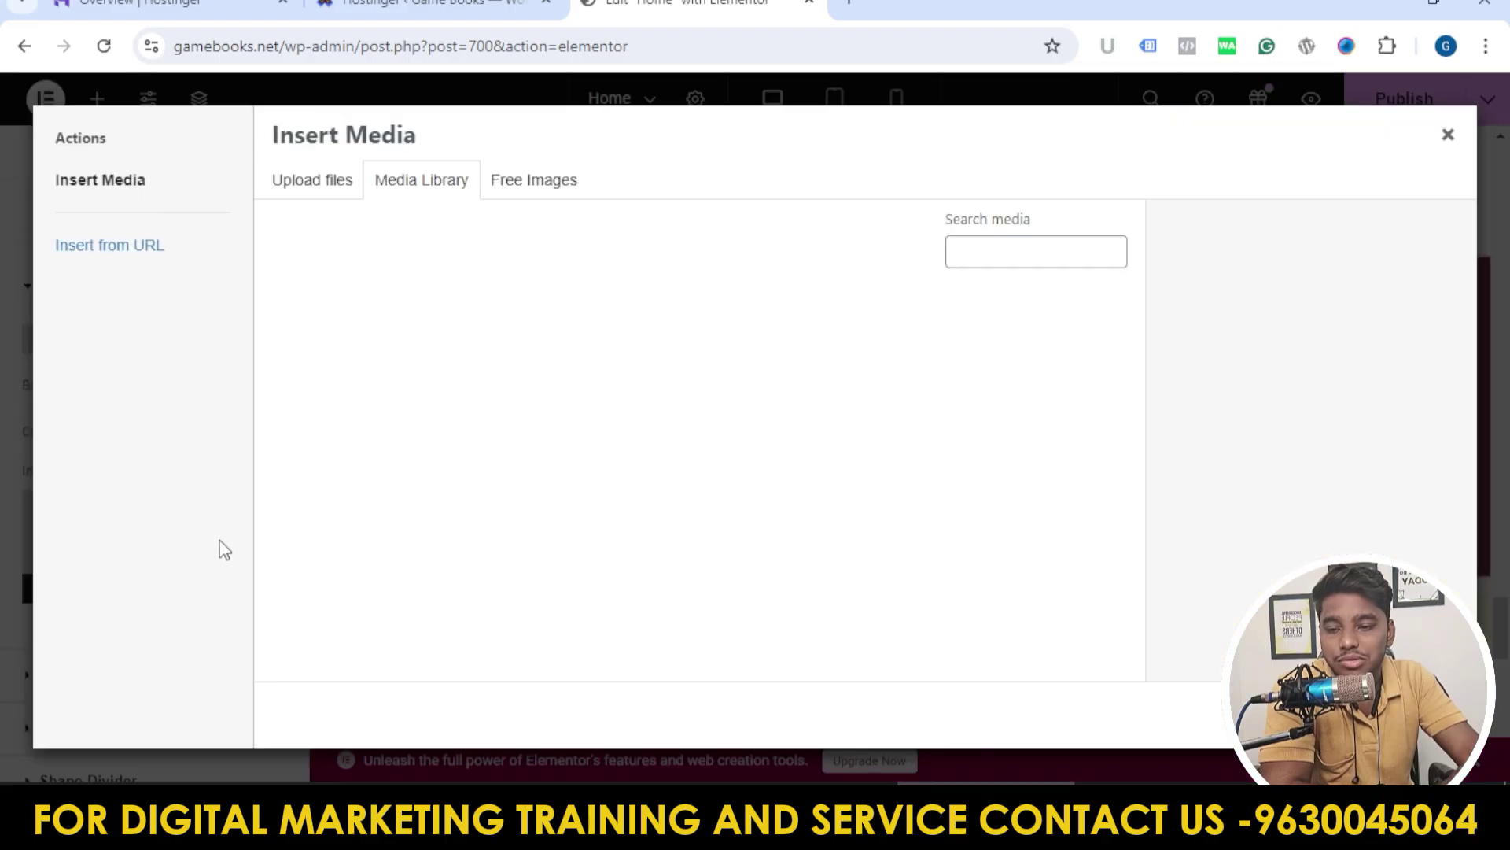
{"action": "left_click", "coordinate": [1023, 409]}
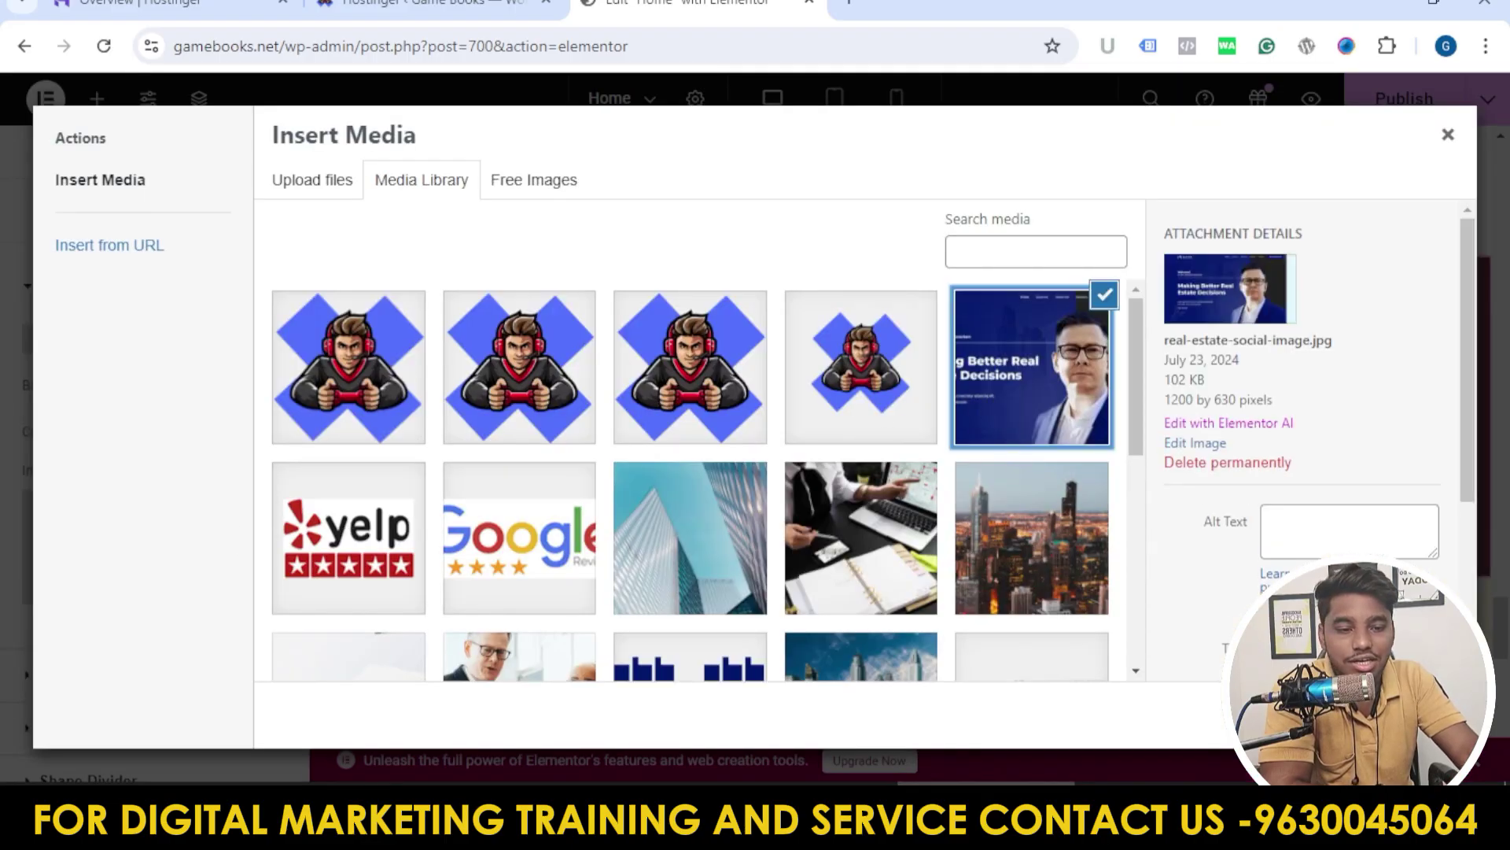
{"action": "left_click", "coordinate": [1424, 715]}
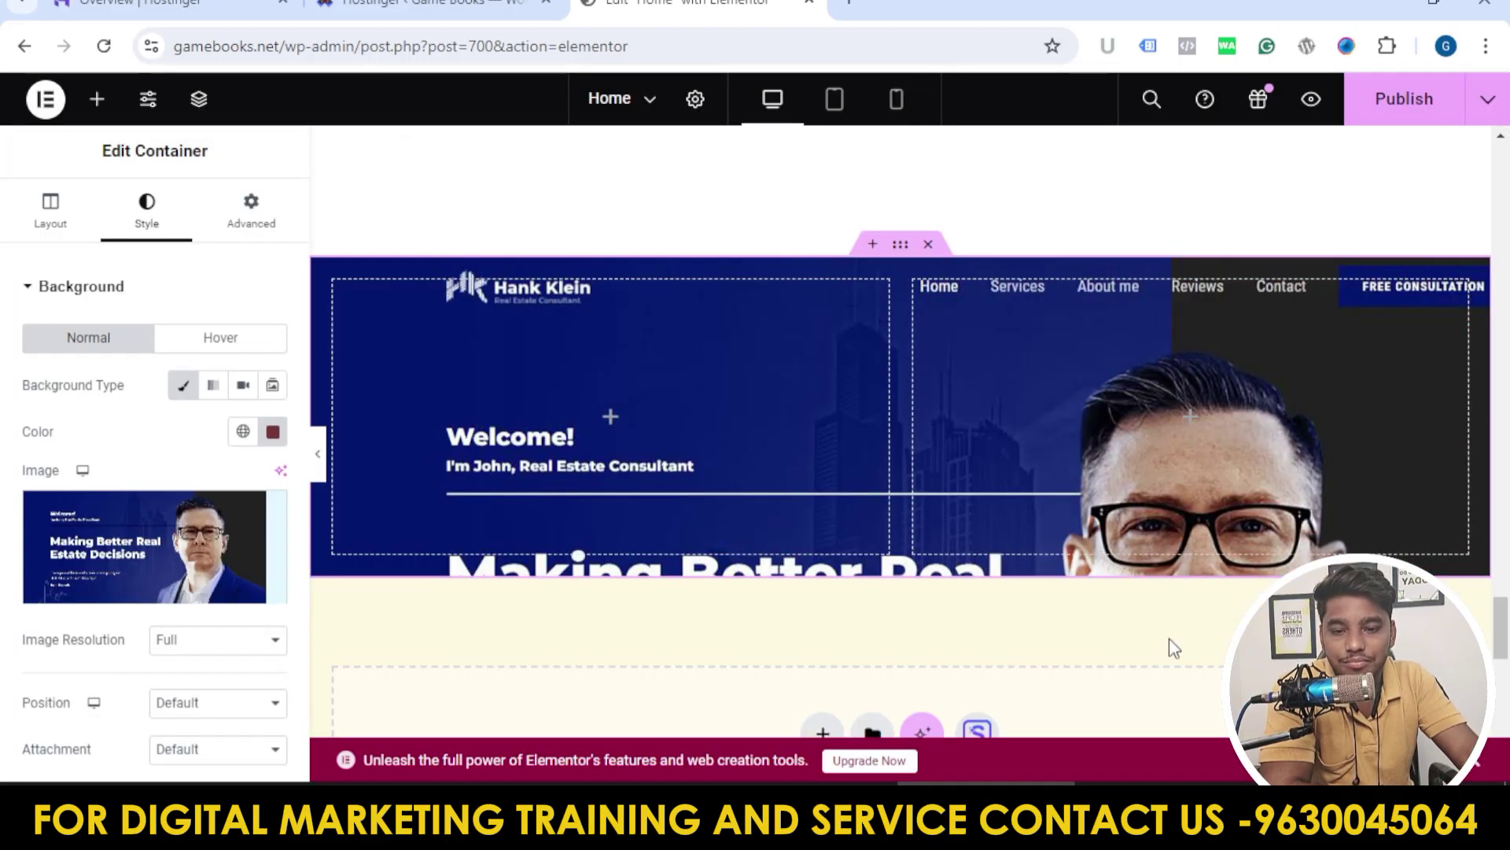
Step: Check the background image's resolution options, keeping Full, and dismiss the Image Optimizer suggestion
{"action": "scroll", "coordinate": [1038, 484], "scroll_direction": "down", "scroll_amount": 1}
{"action": "scroll", "coordinate": [216, 443], "scroll_direction": "down", "scroll_amount": 3}
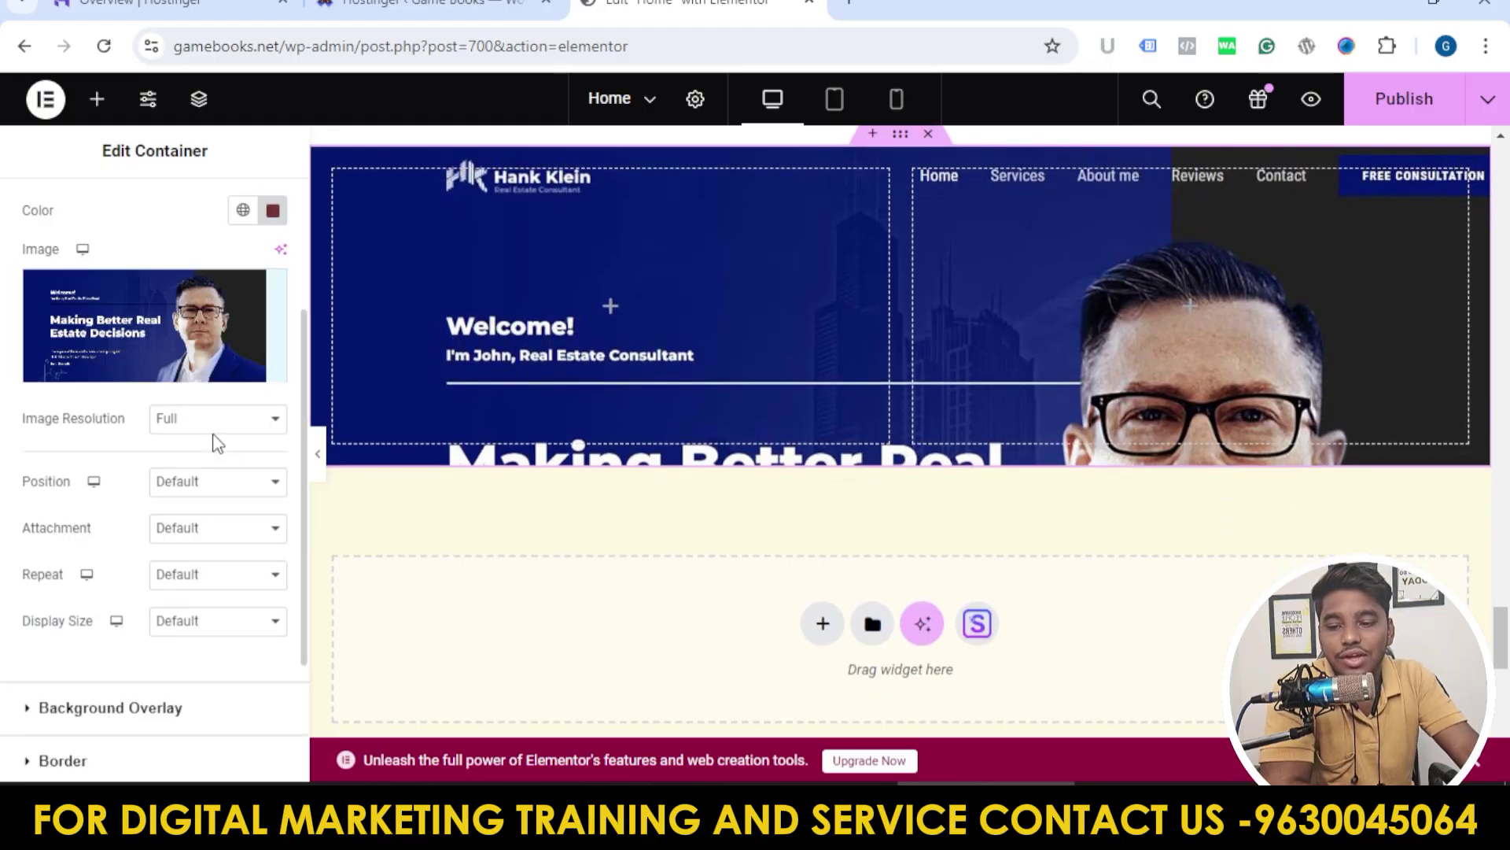
{"action": "left_click", "coordinate": [234, 424]}
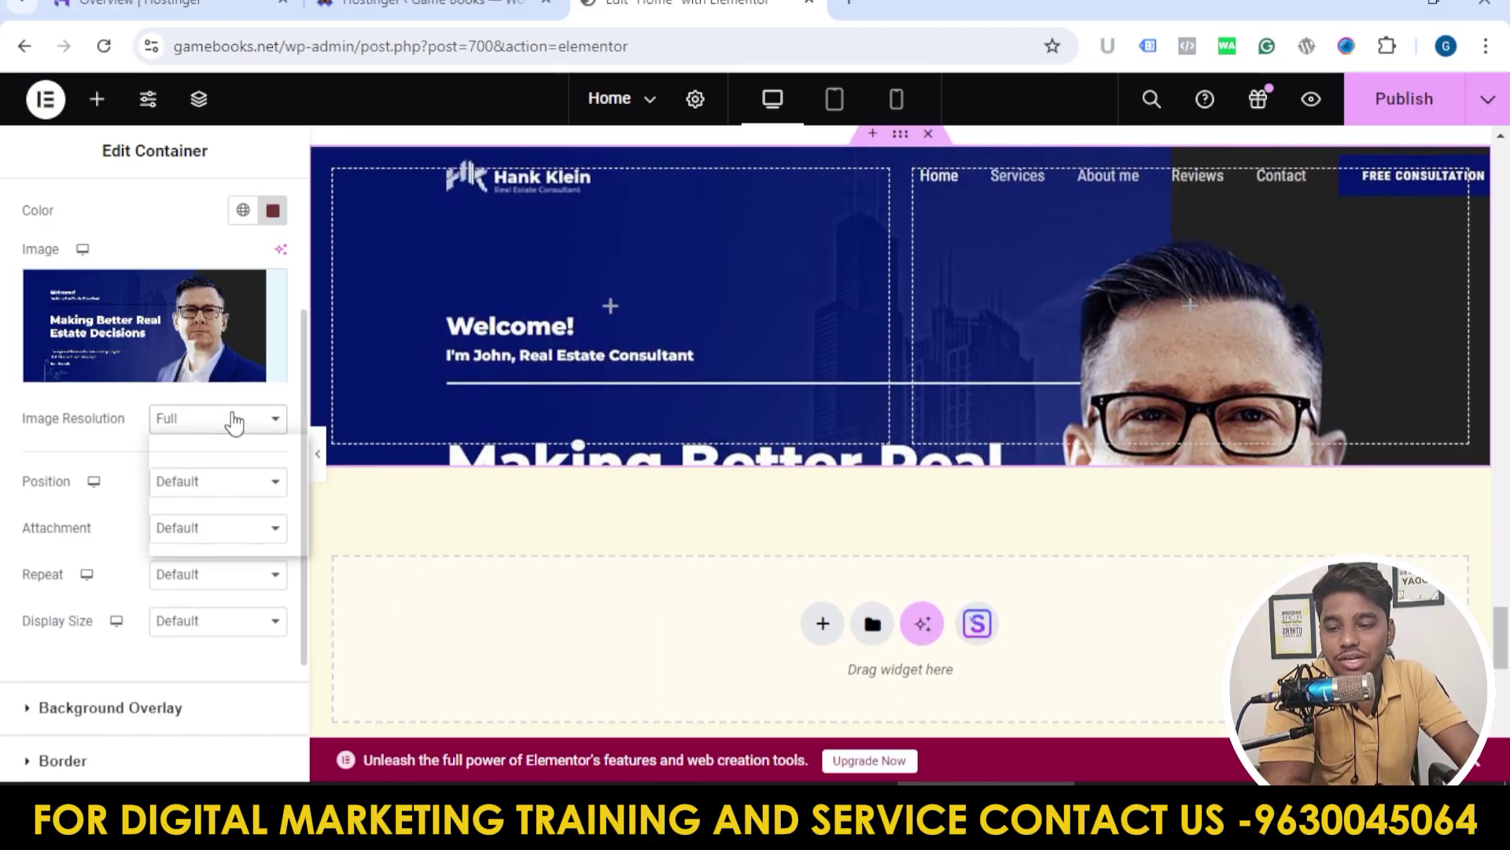
{"action": "left_click", "coordinate": [229, 418]}
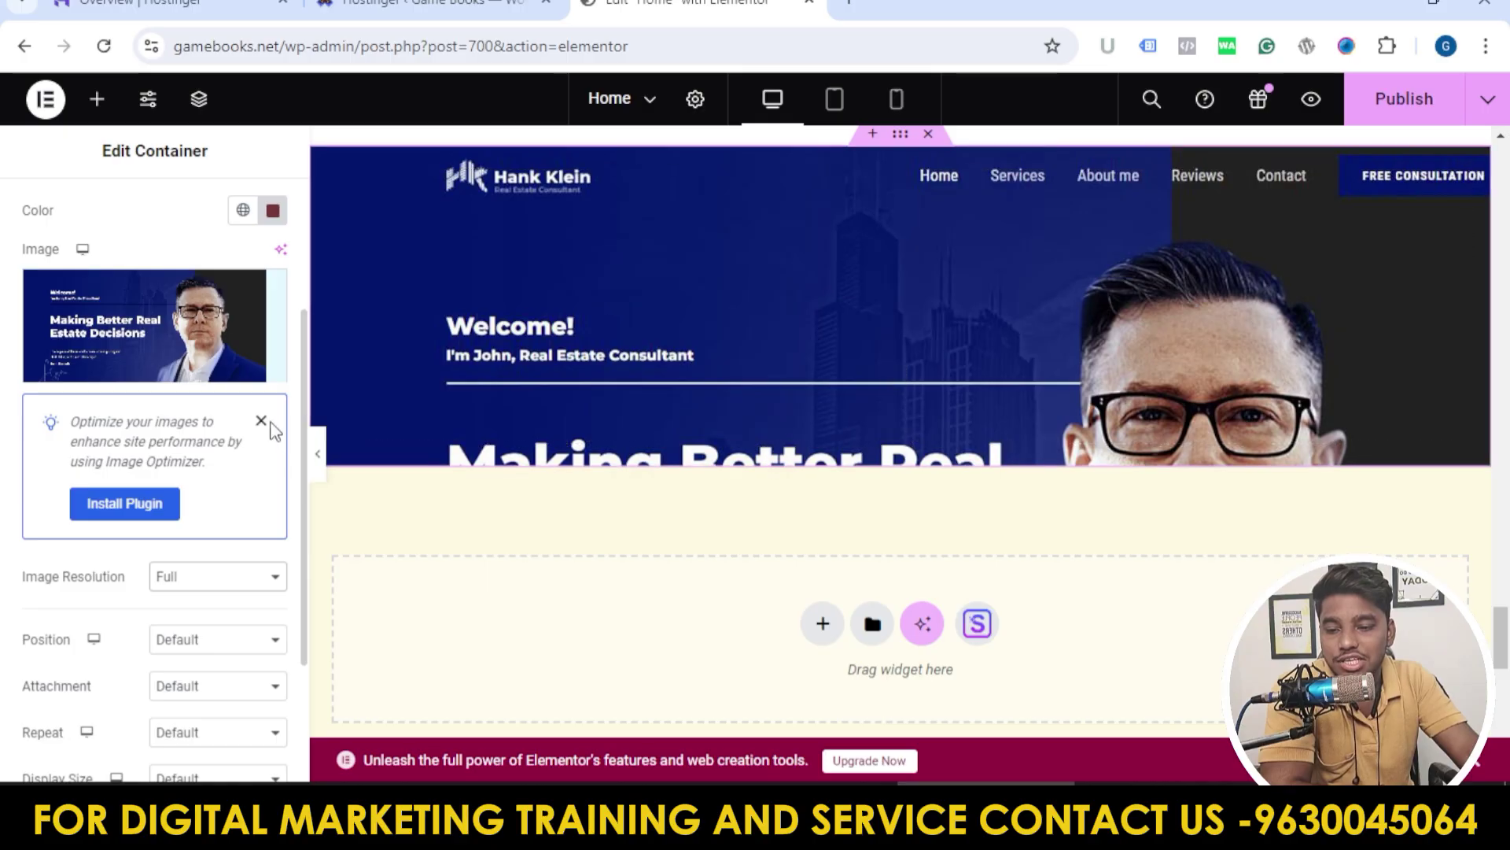
{"action": "left_click", "coordinate": [261, 421]}
{"action": "scroll", "coordinate": [243, 445], "scroll_direction": "down", "scroll_amount": 2}
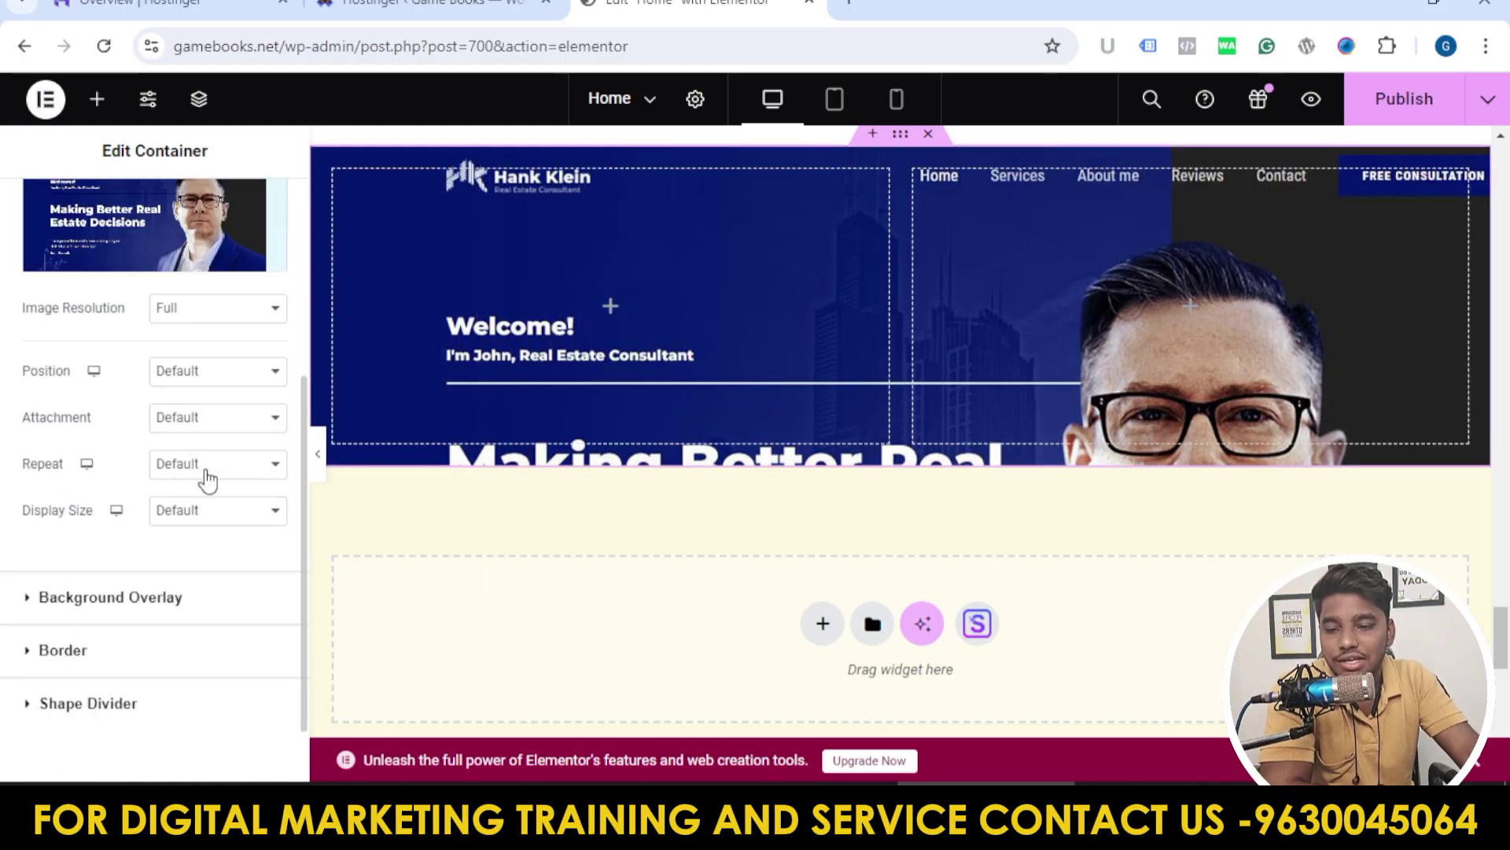
Step: Try the Top Center, Center Left and Center Right positions for the container's background image
{"action": "left_click", "coordinate": [211, 379]}
{"action": "left_click", "coordinate": [214, 464]}
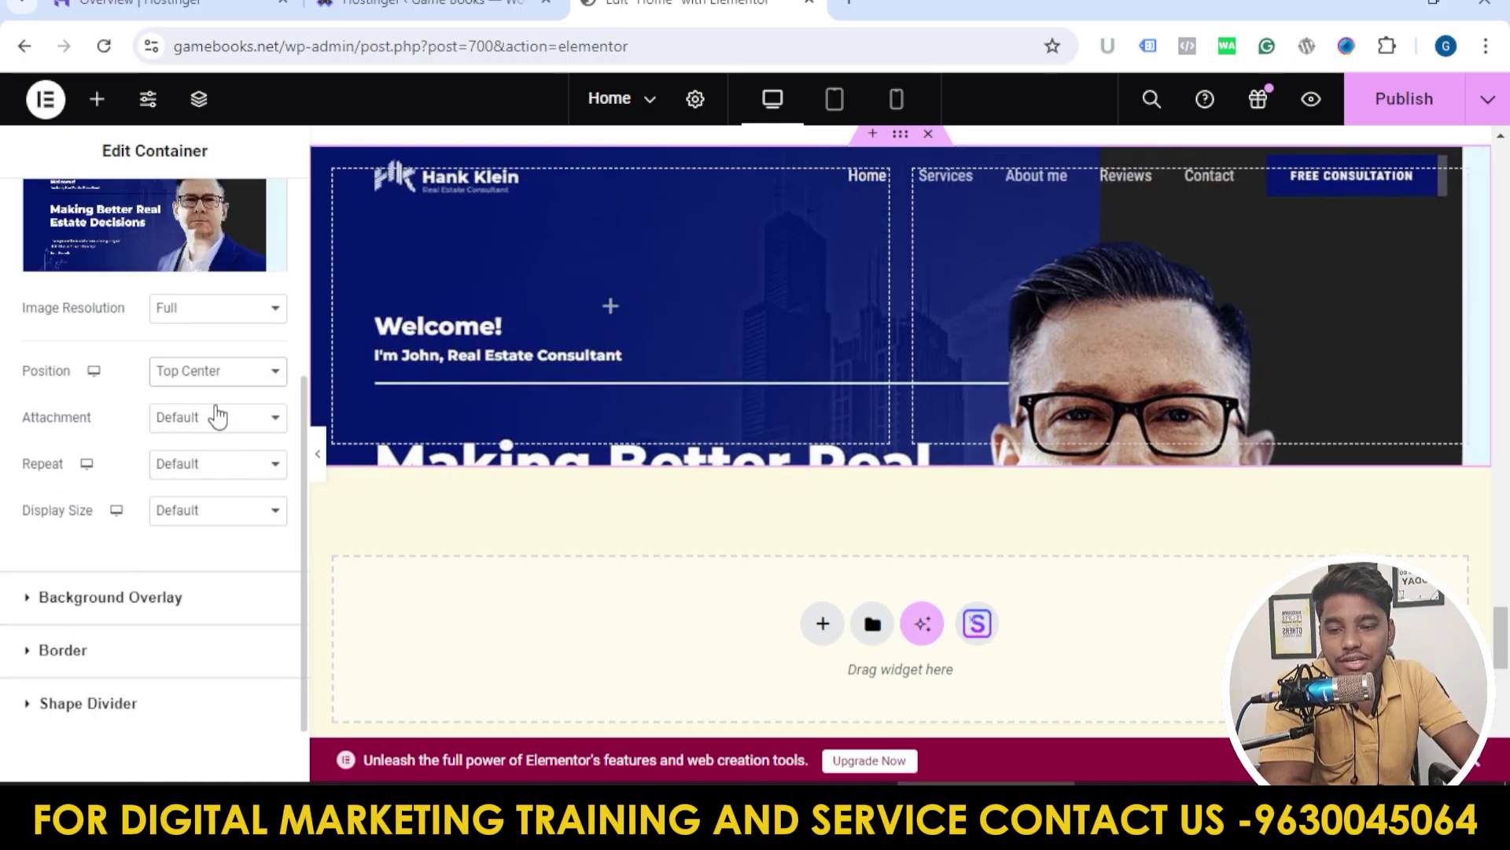
{"action": "left_click", "coordinate": [217, 373]}
{"action": "left_click", "coordinate": [209, 428]}
{"action": "left_click", "coordinate": [218, 379]}
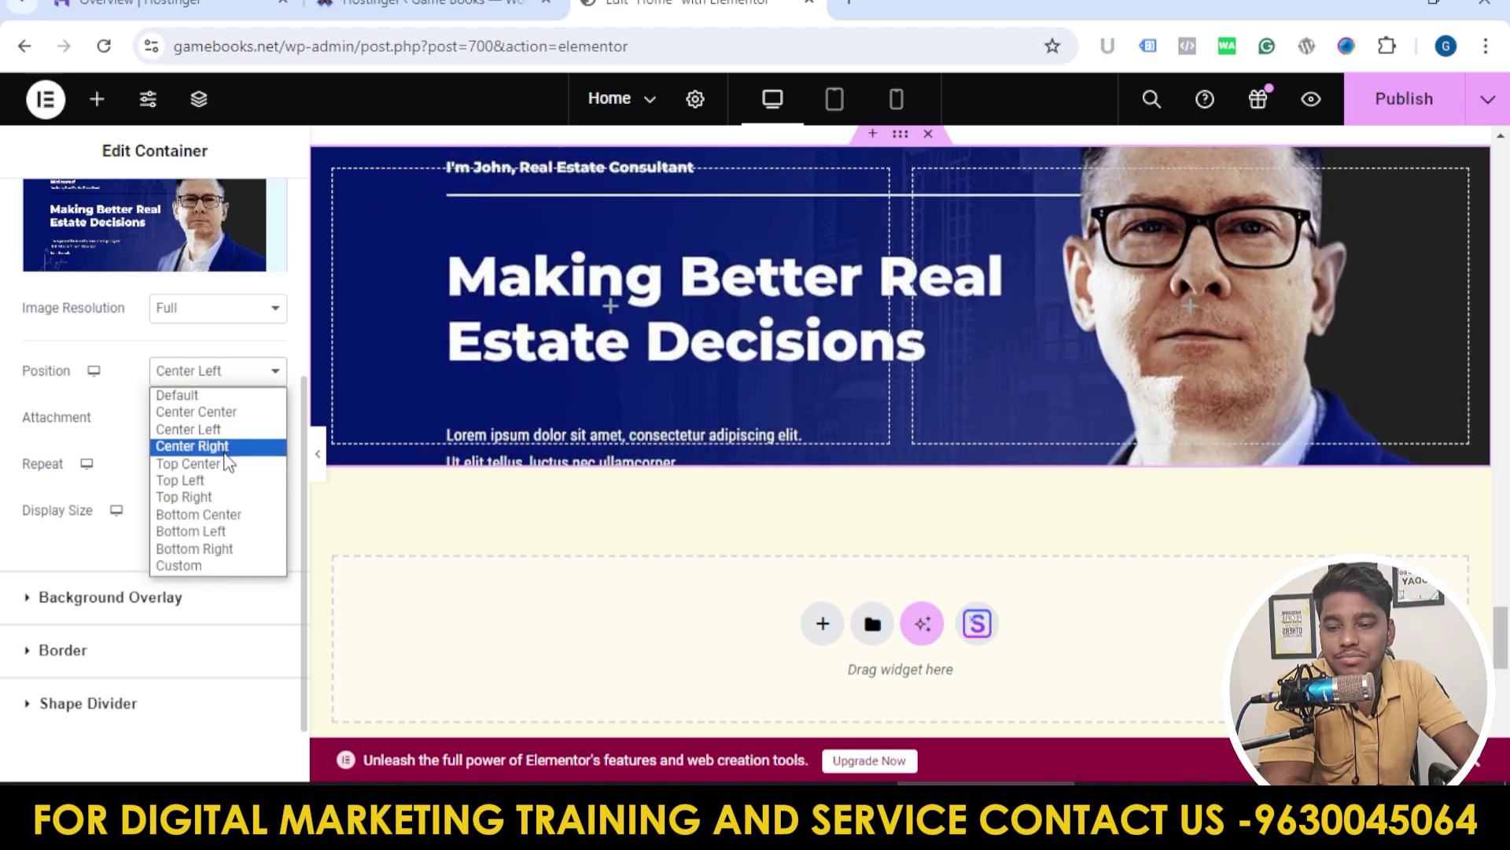
{"action": "left_click", "coordinate": [223, 448]}
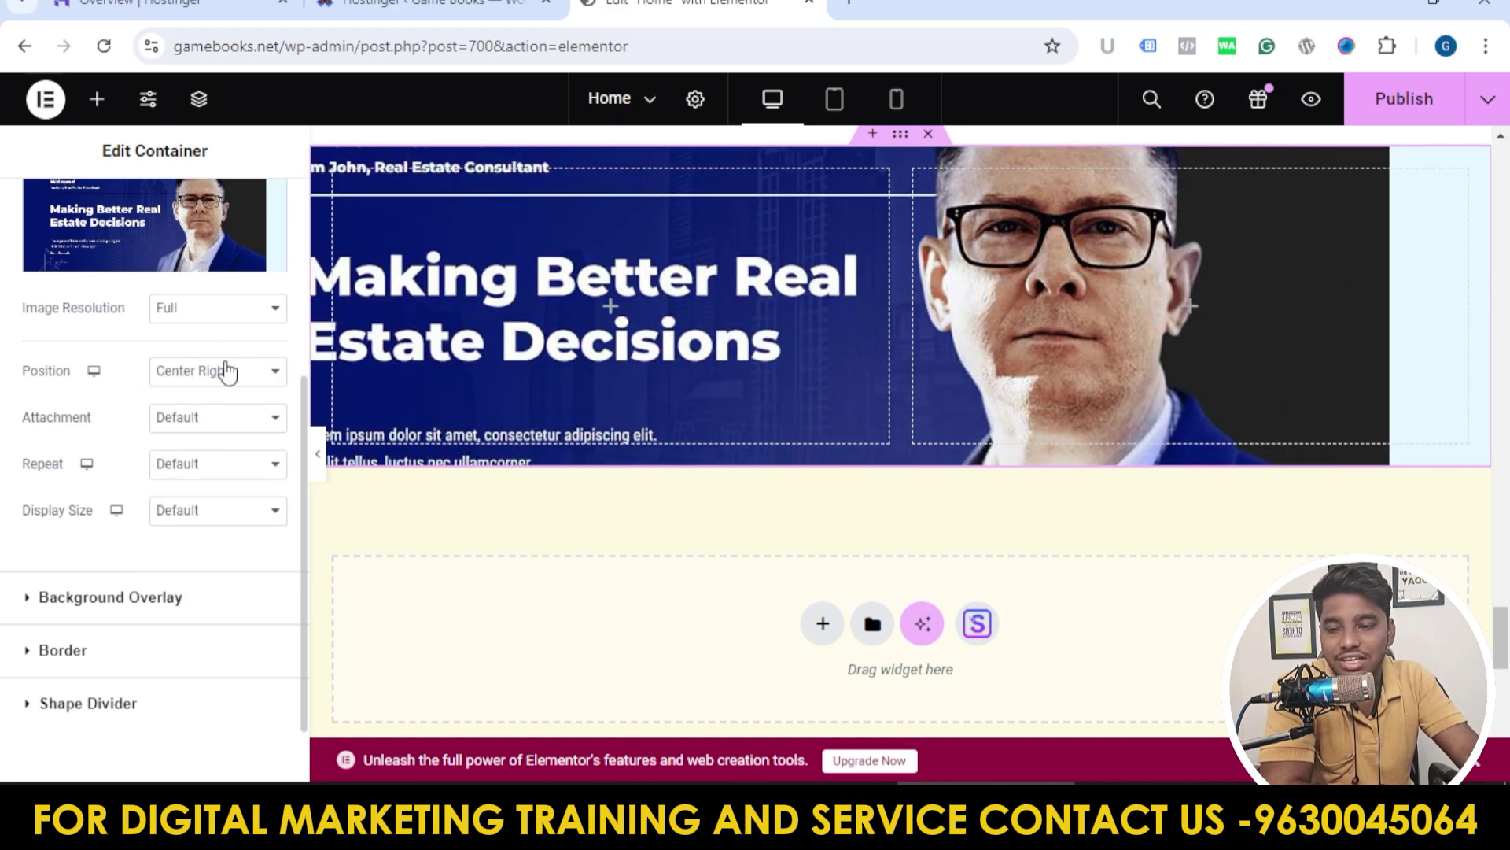
Step: Set the background image's position to Top Center and its repeat option to No-repeat
{"action": "left_click", "coordinate": [219, 371]}
{"action": "left_click", "coordinate": [220, 463]}
{"action": "scroll", "coordinate": [228, 477], "scroll_direction": "down", "scroll_amount": 1}
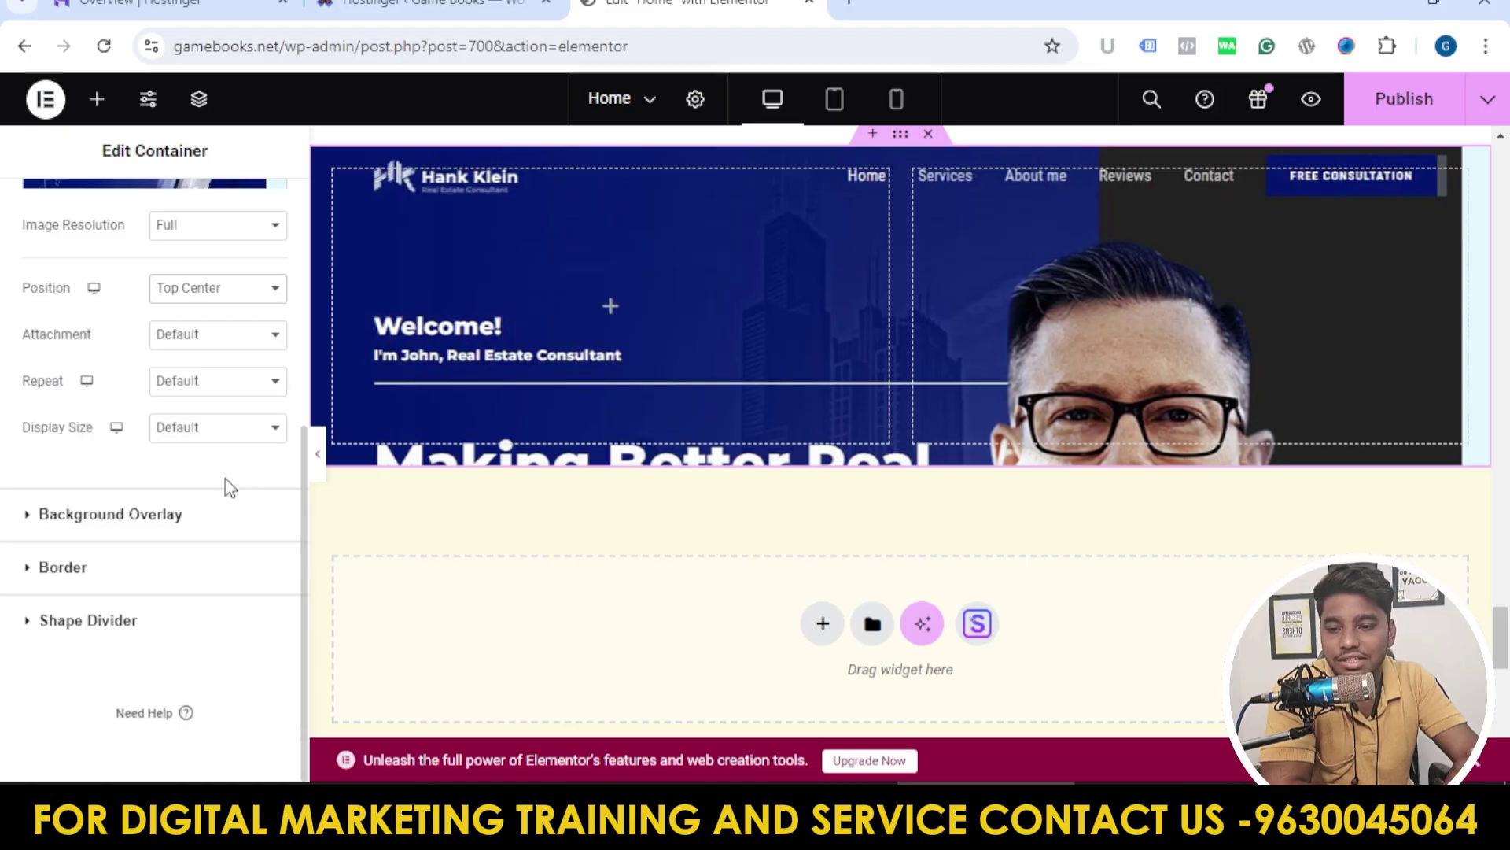
{"action": "left_click", "coordinate": [222, 382]}
{"action": "left_click", "coordinate": [240, 419]}
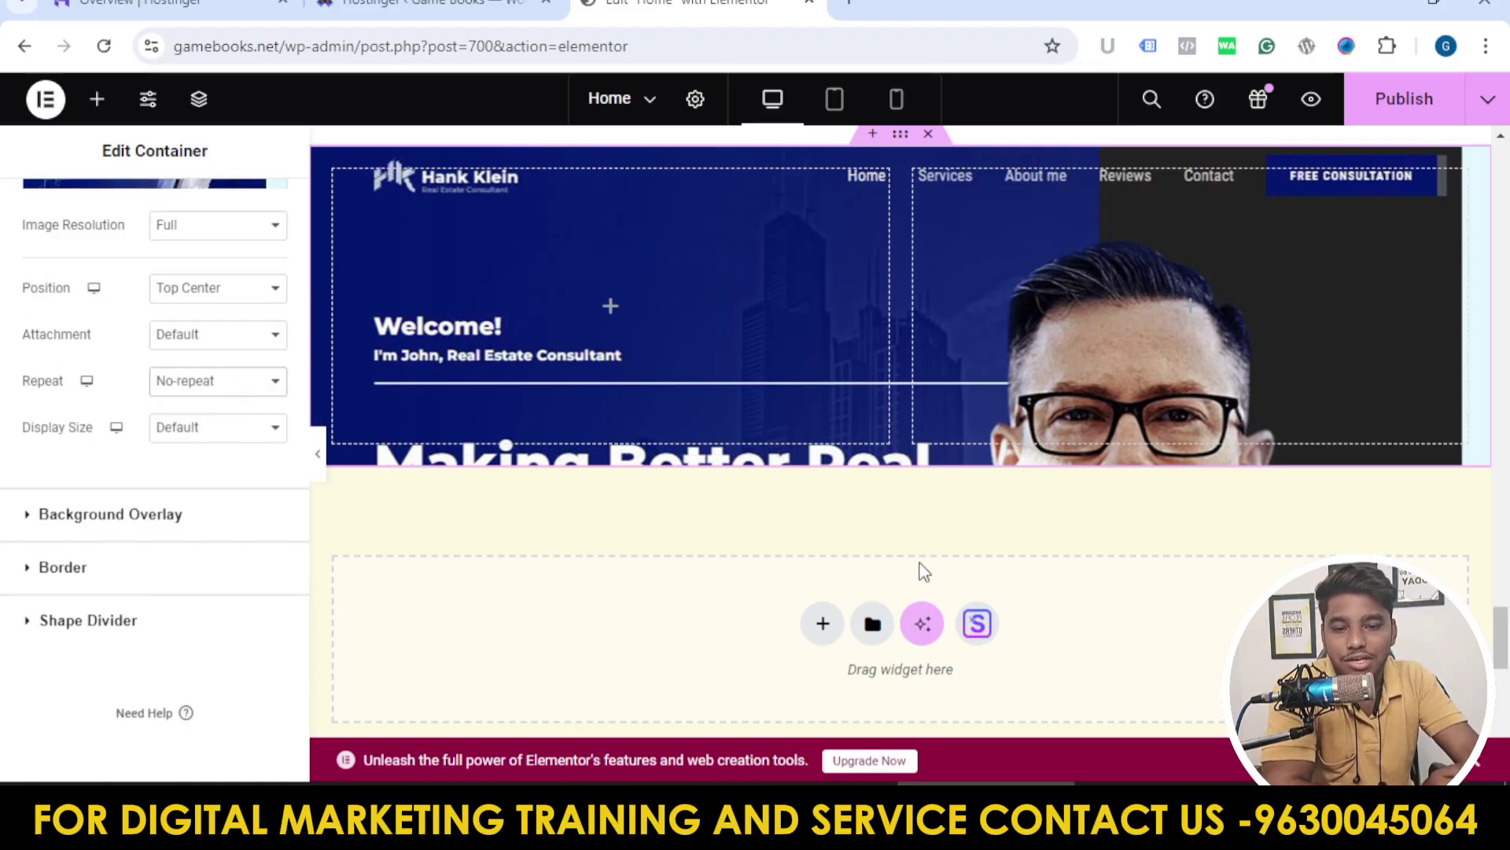
{"action": "scroll", "coordinate": [253, 403], "scroll_direction": "up", "scroll_amount": 5}
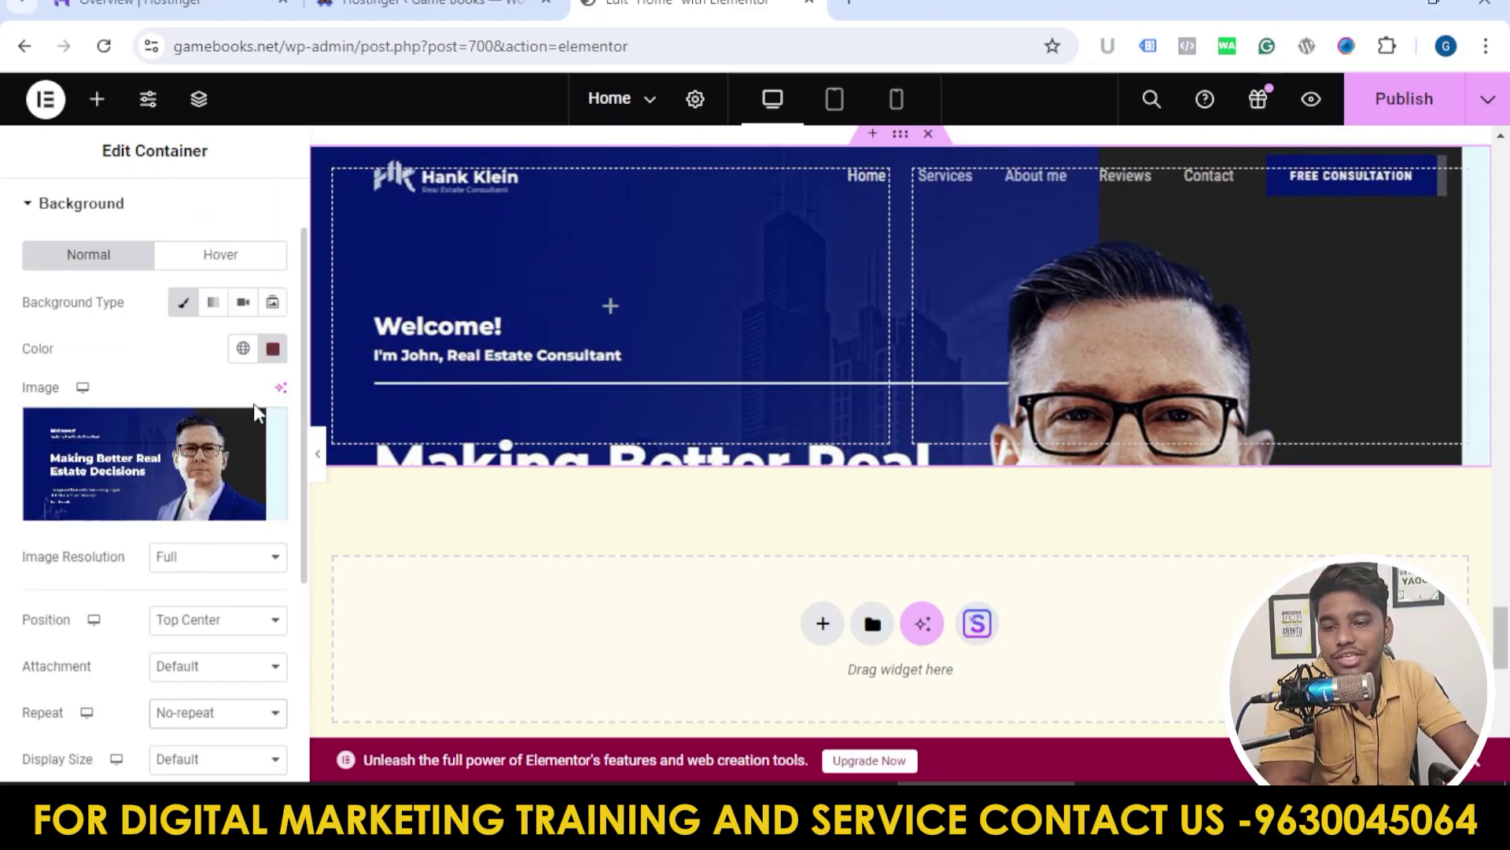
Step: Switch the container's background type to Gradient and set its first color to a brighter red
{"action": "scroll", "coordinate": [684, 381], "scroll_direction": "up", "scroll_amount": 5}
{"action": "scroll", "coordinate": [771, 409], "scroll_direction": "down", "scroll_amount": 4}
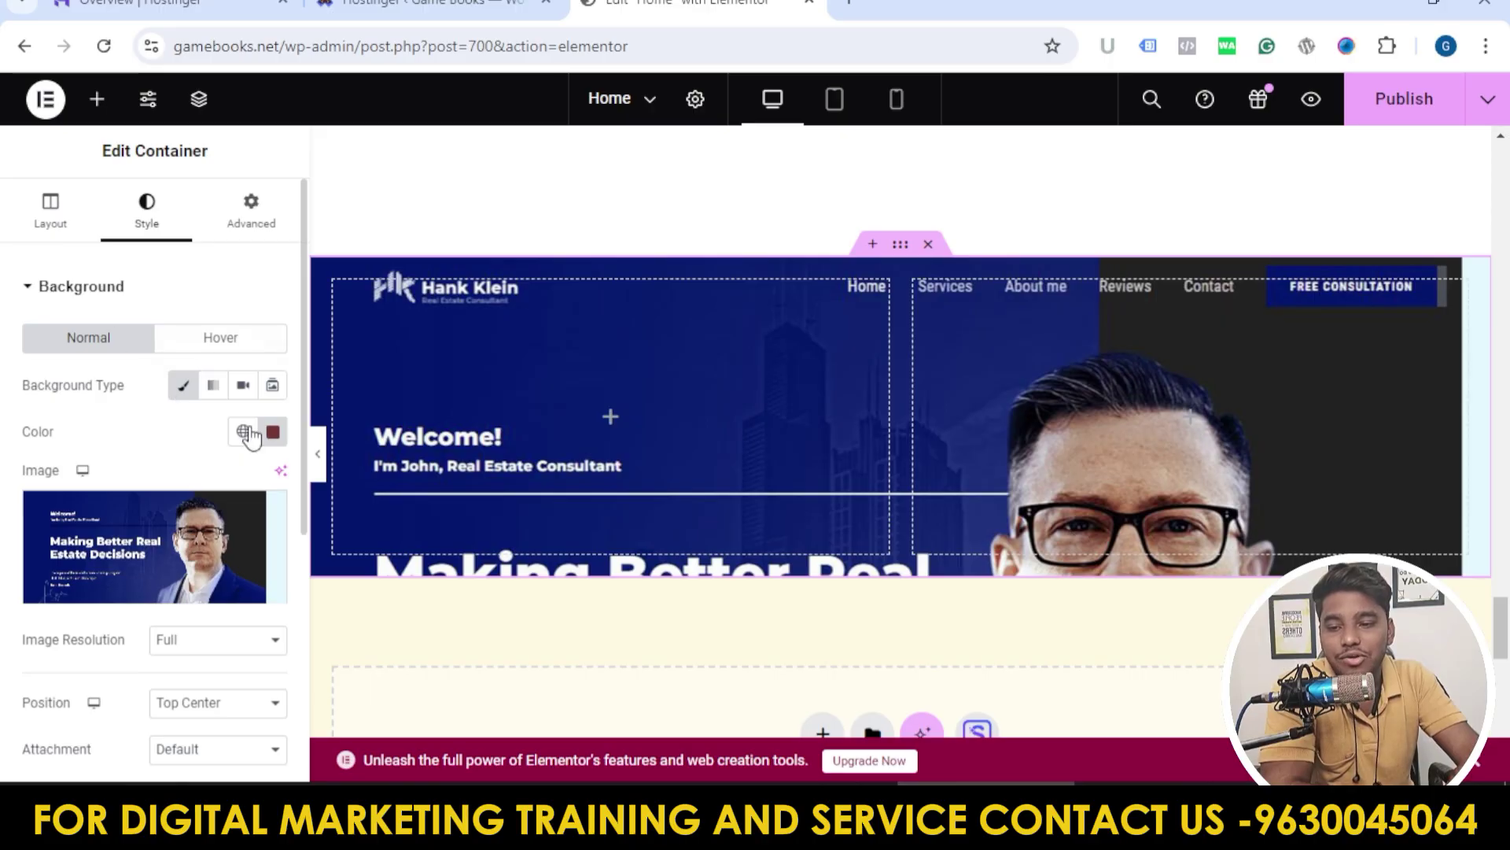
{"action": "left_click", "coordinate": [212, 387]}
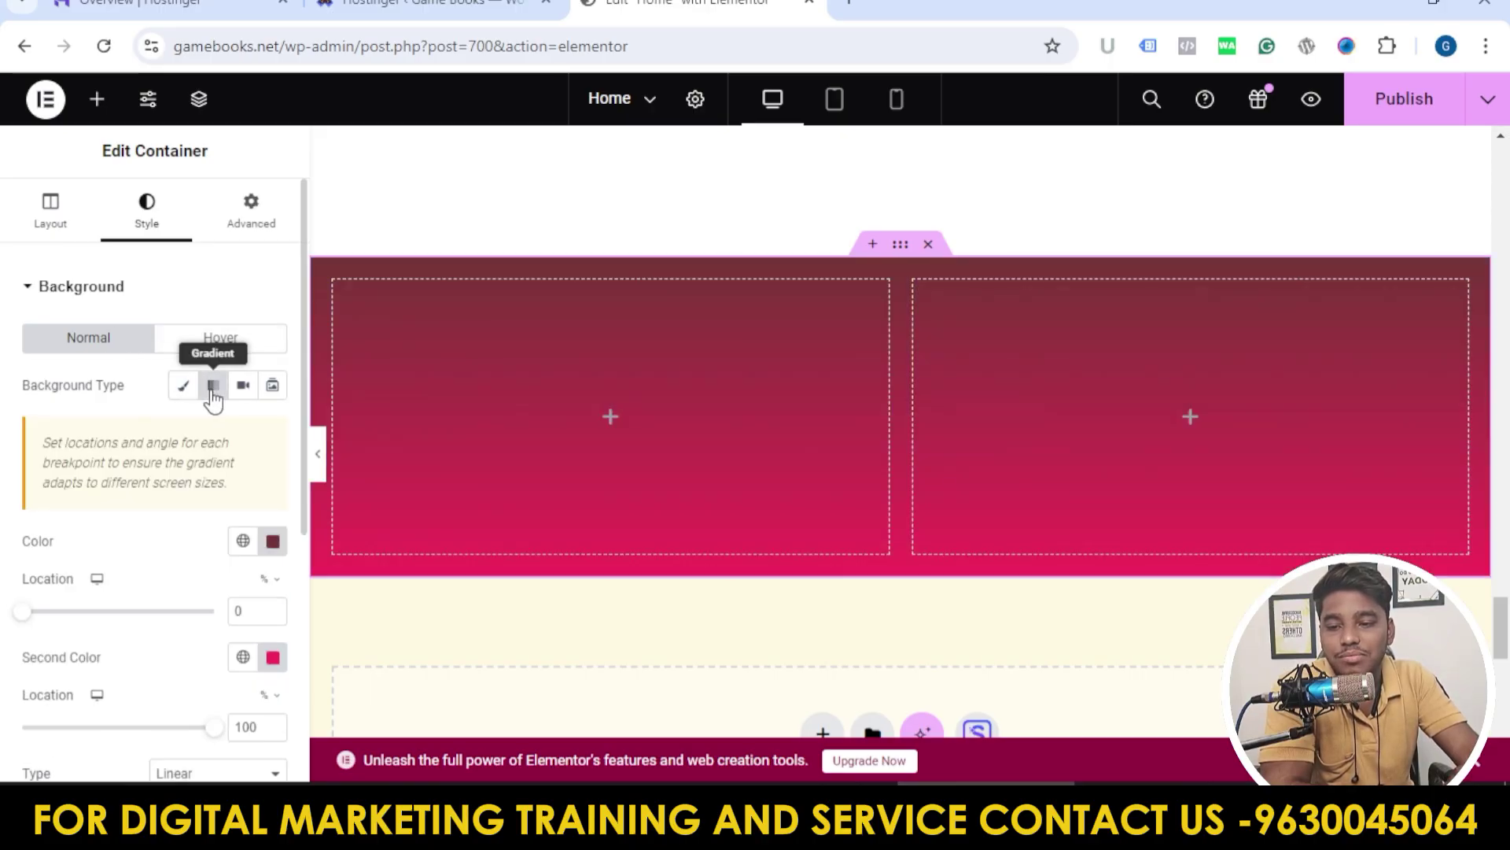
{"action": "scroll", "coordinate": [199, 492], "scroll_direction": "down", "scroll_amount": 2}
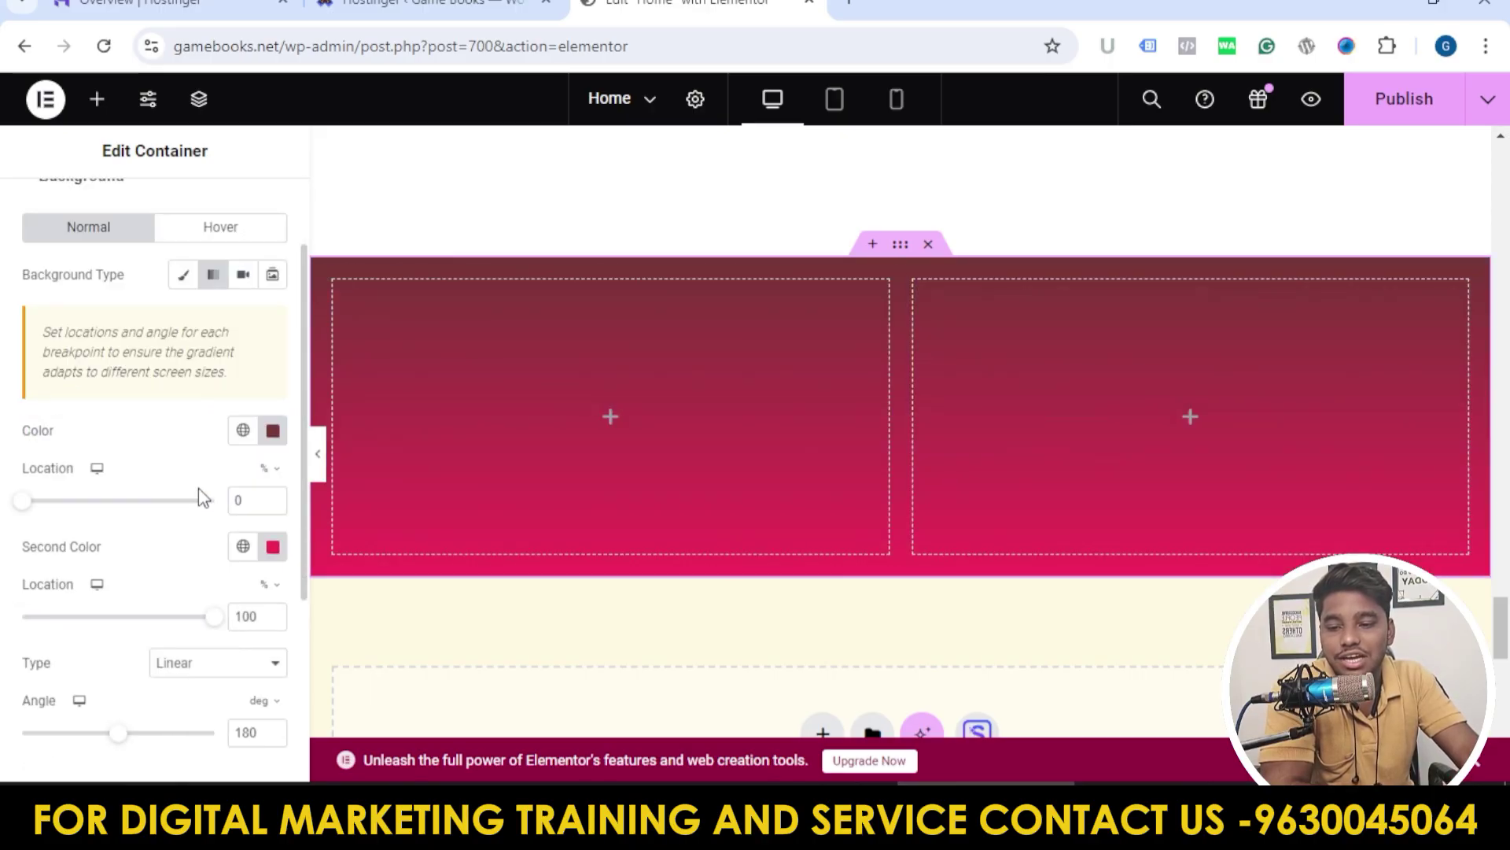
{"action": "left_click", "coordinate": [272, 430]}
{"action": "left_click", "coordinate": [328, 552]}
{"action": "left_click", "coordinate": [166, 433]}
{"action": "scroll", "coordinate": [197, 456], "scroll_direction": "down", "scroll_amount": 4}
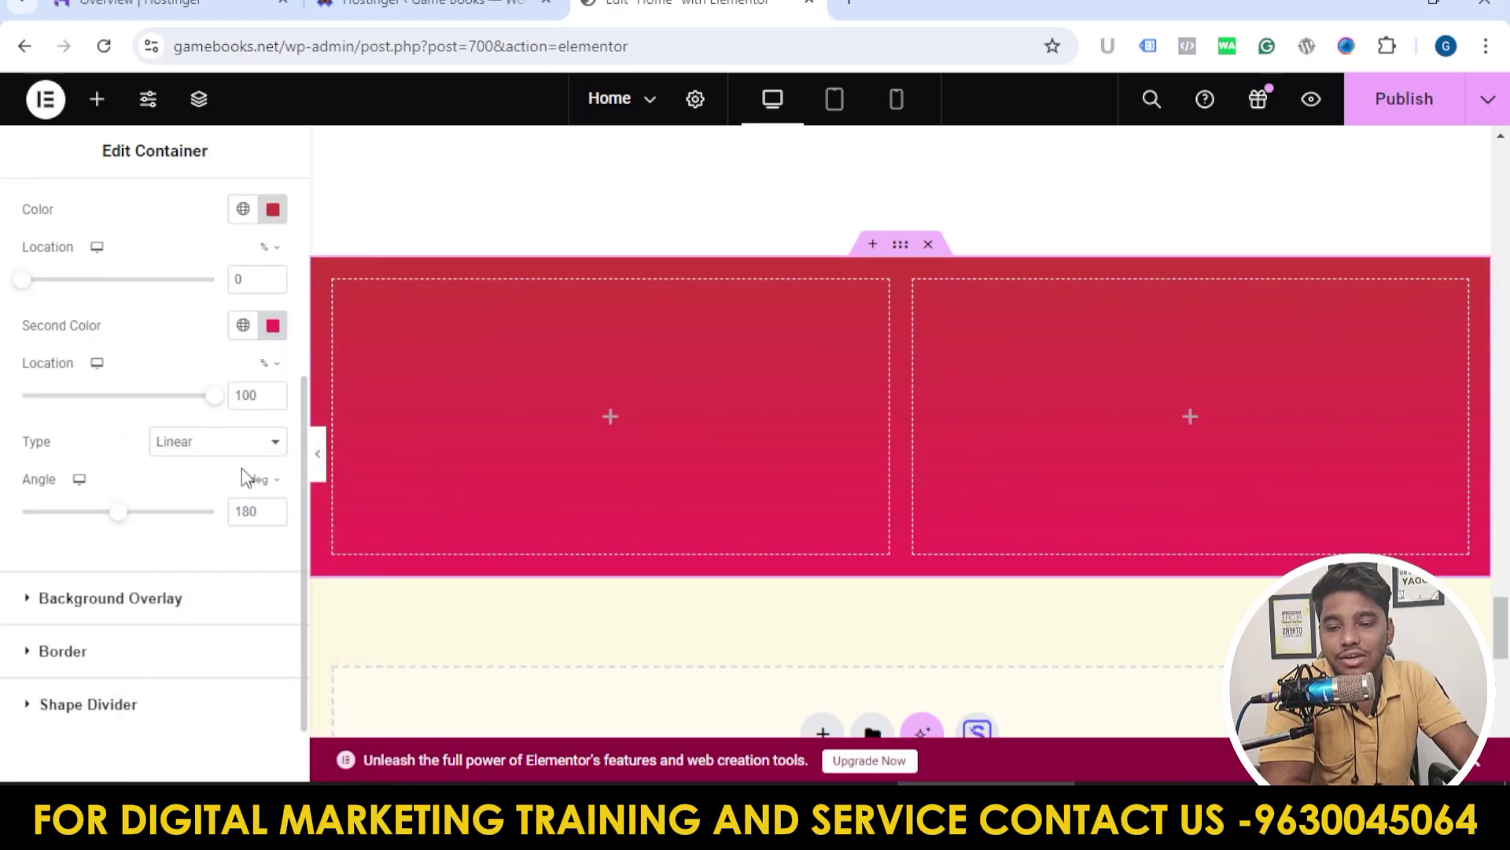
Step: Set the gradient's second color to blue #544EFF
{"action": "left_click", "coordinate": [272, 325]}
{"action": "left_click_drag", "start_coordinate": [233, 511], "coordinate": [209, 512]}
{"action": "left_click", "coordinate": [314, 595]}
{"action": "left_click_drag", "start_coordinate": [335, 436], "coordinate": [322, 414]}
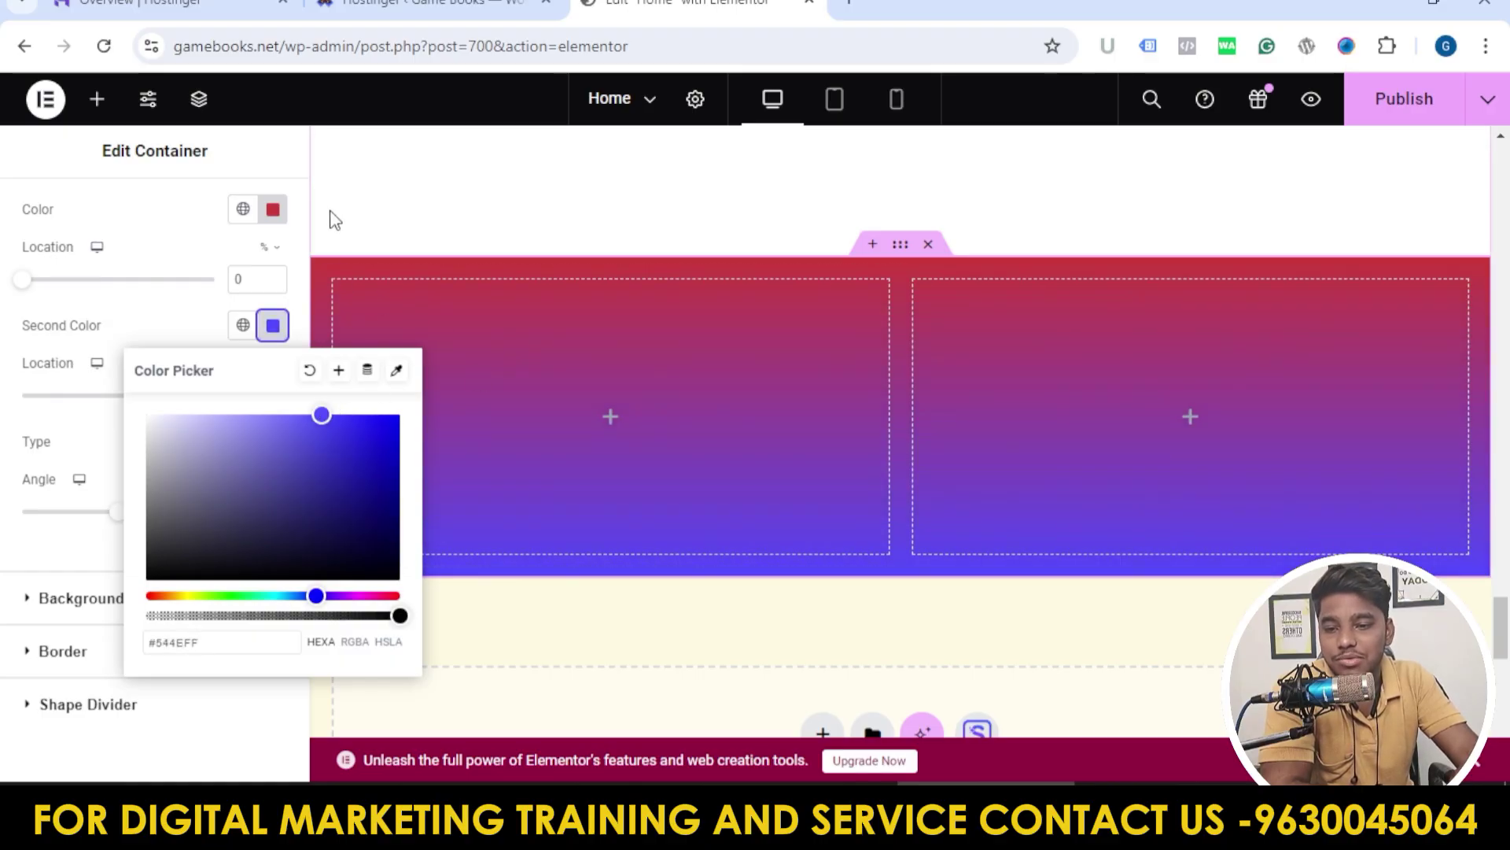
{"action": "left_click", "coordinate": [297, 283]}
{"action": "scroll", "coordinate": [220, 428], "scroll_direction": "down", "scroll_amount": 1}
{"action": "scroll", "coordinate": [236, 401], "scroll_direction": "up", "scroll_amount": 5}
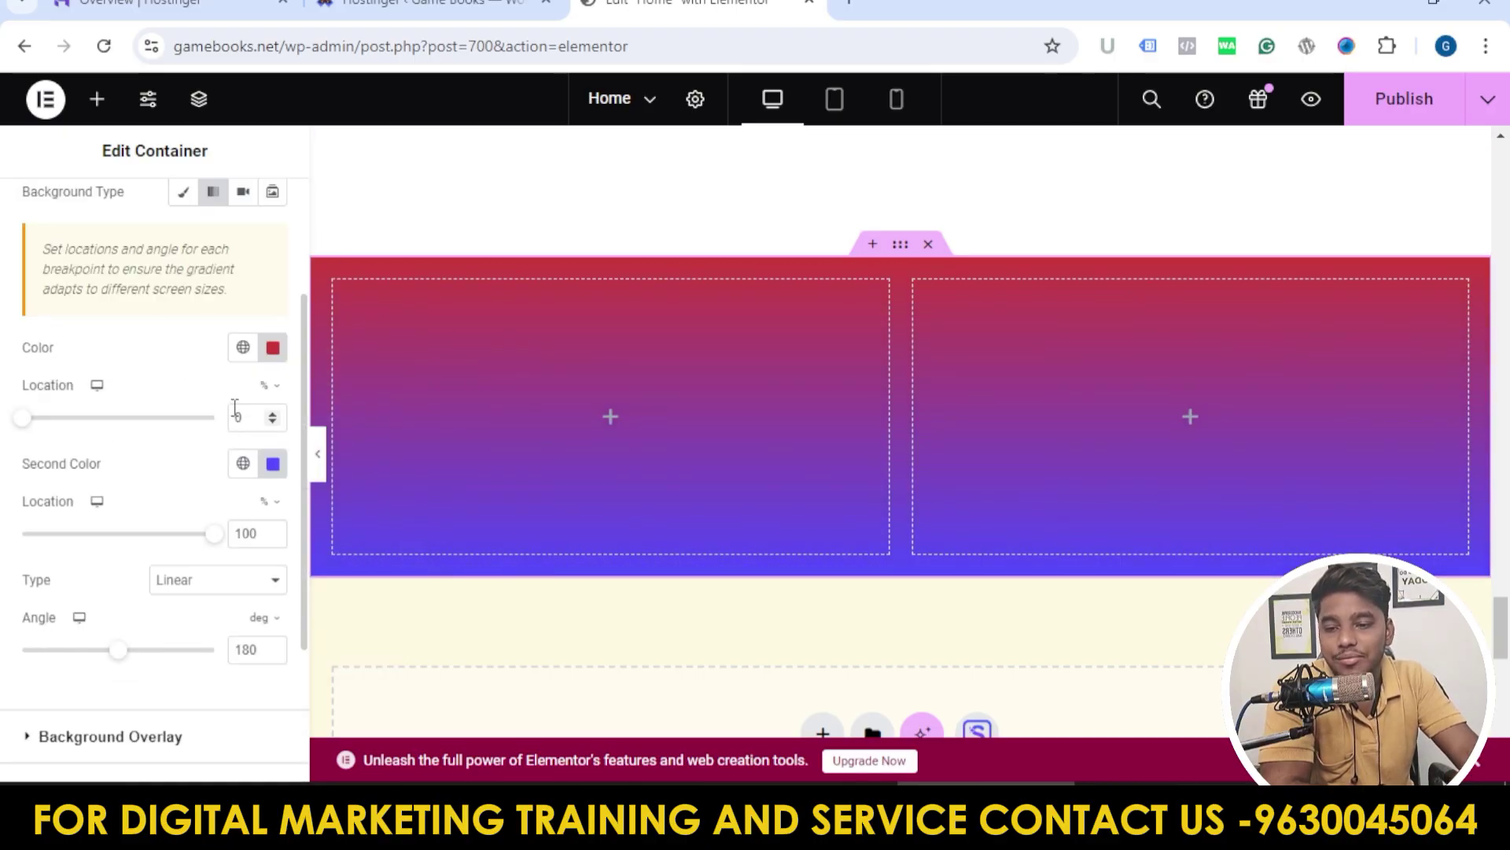
Step: Check the Video background type, then make the background a slideshow of the desk photo and bg-07-free-img.jpg
{"action": "left_click", "coordinate": [243, 386]}
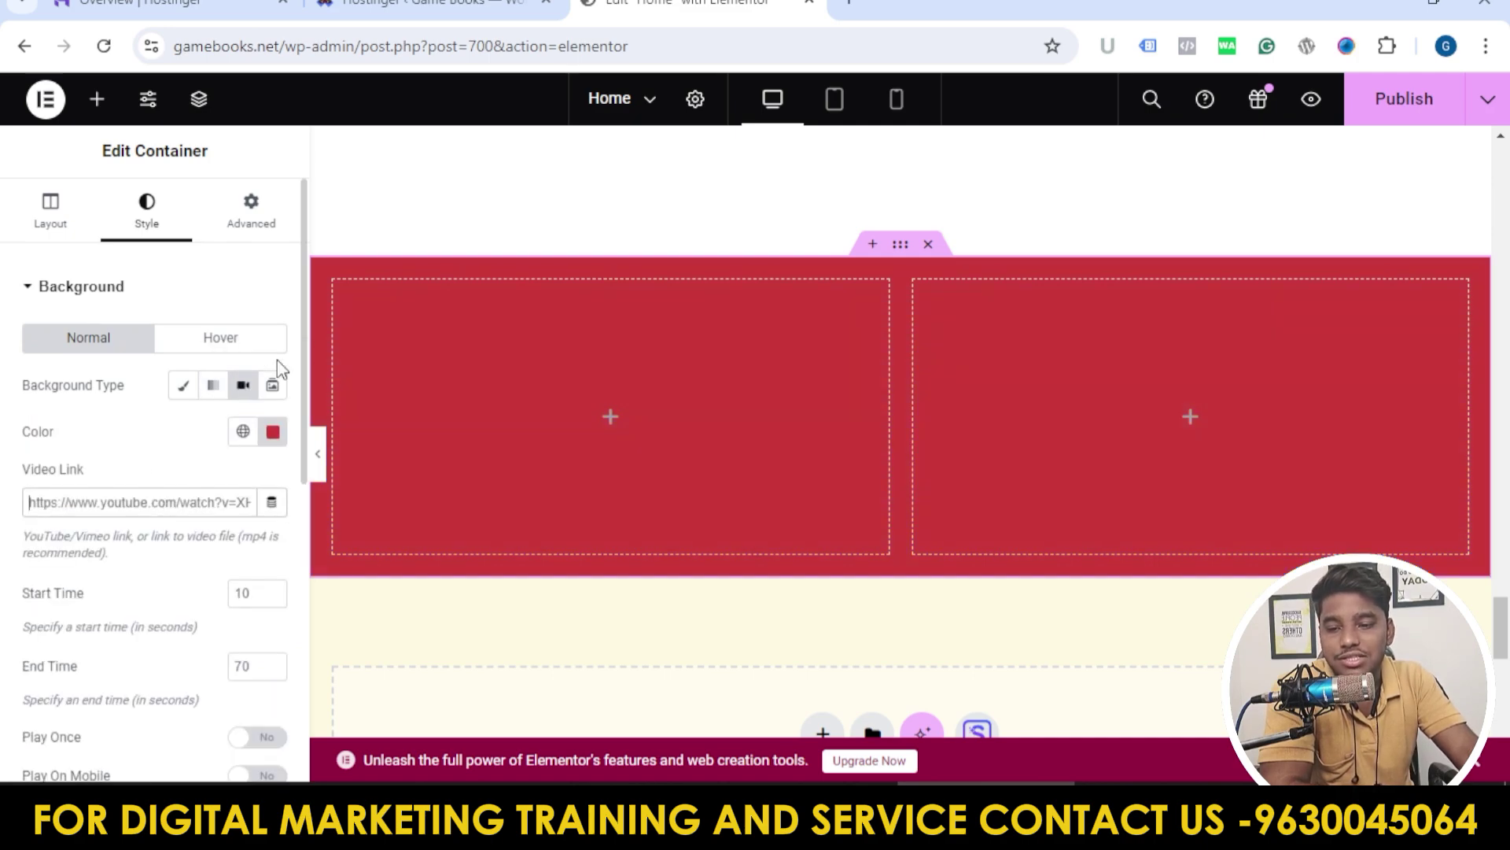
{"action": "left_click", "coordinate": [273, 386]}
{"action": "left_click", "coordinate": [59, 481]}
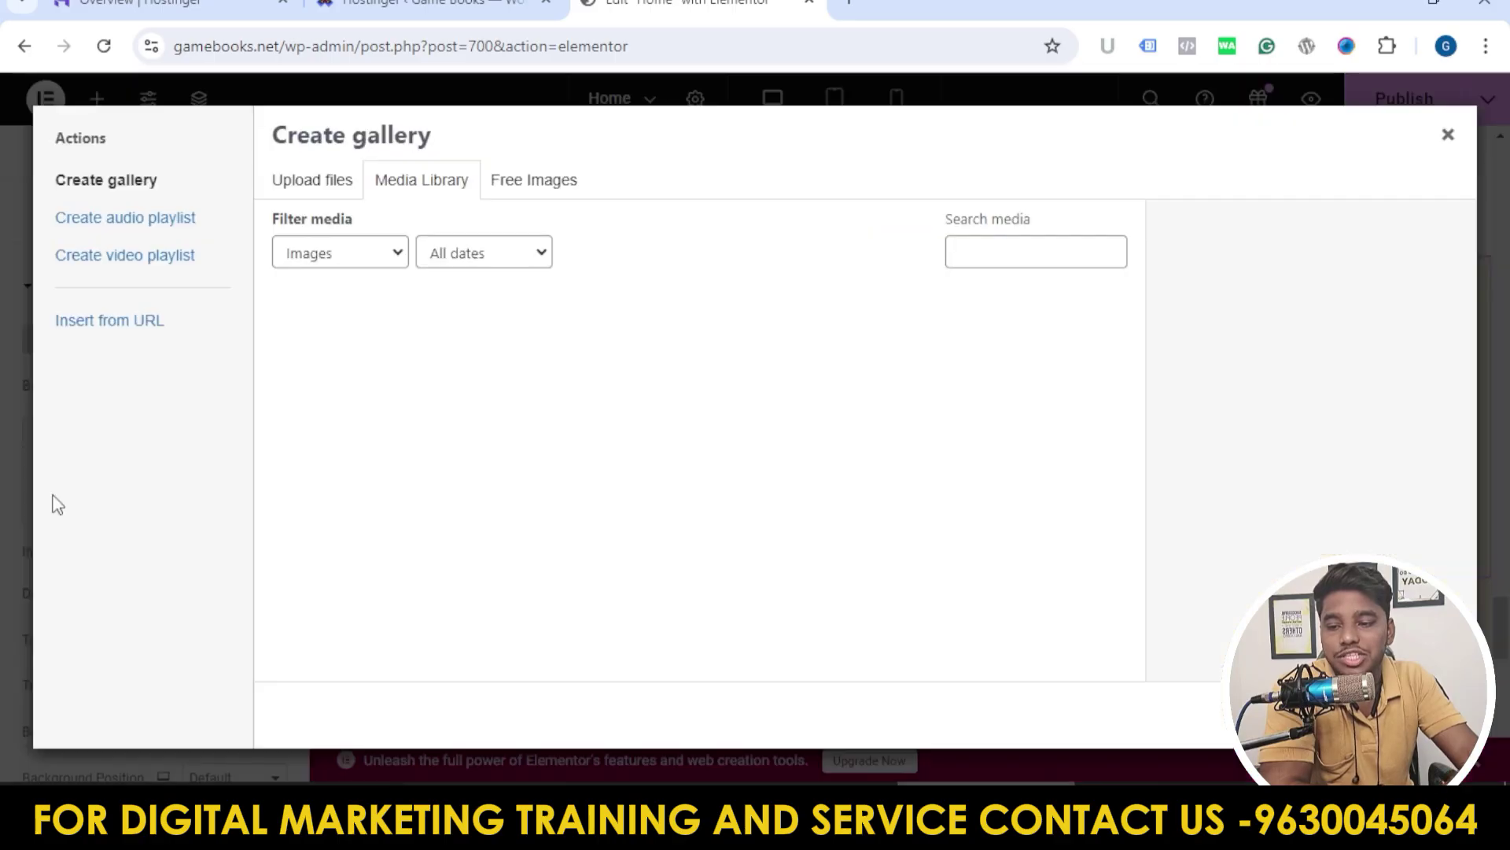
{"action": "left_click", "coordinate": [830, 513]}
{"action": "left_click", "coordinate": [759, 526]}
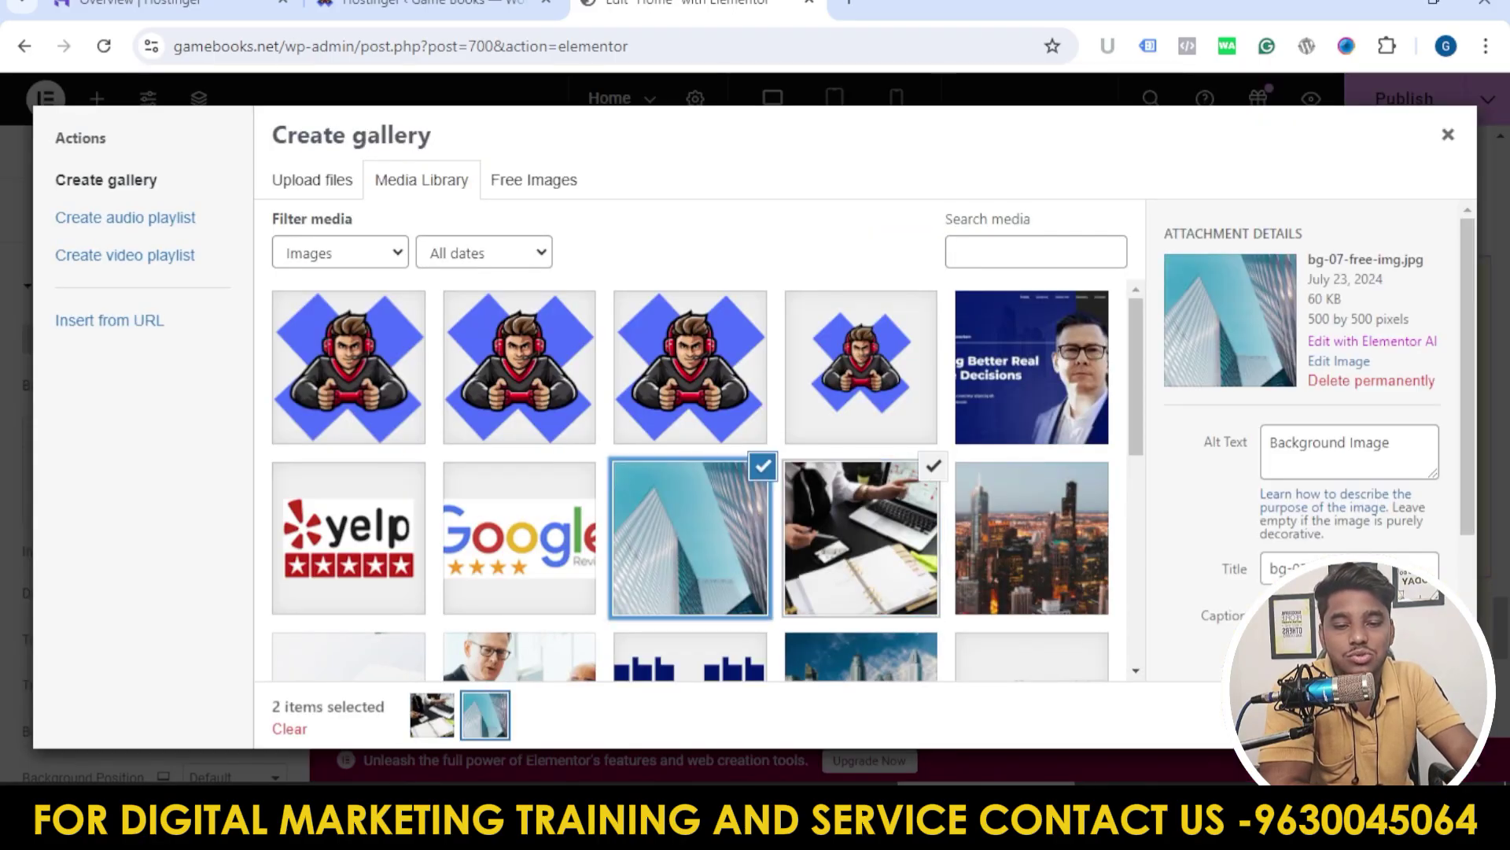
{"action": "left_click", "coordinate": [1386, 714]}
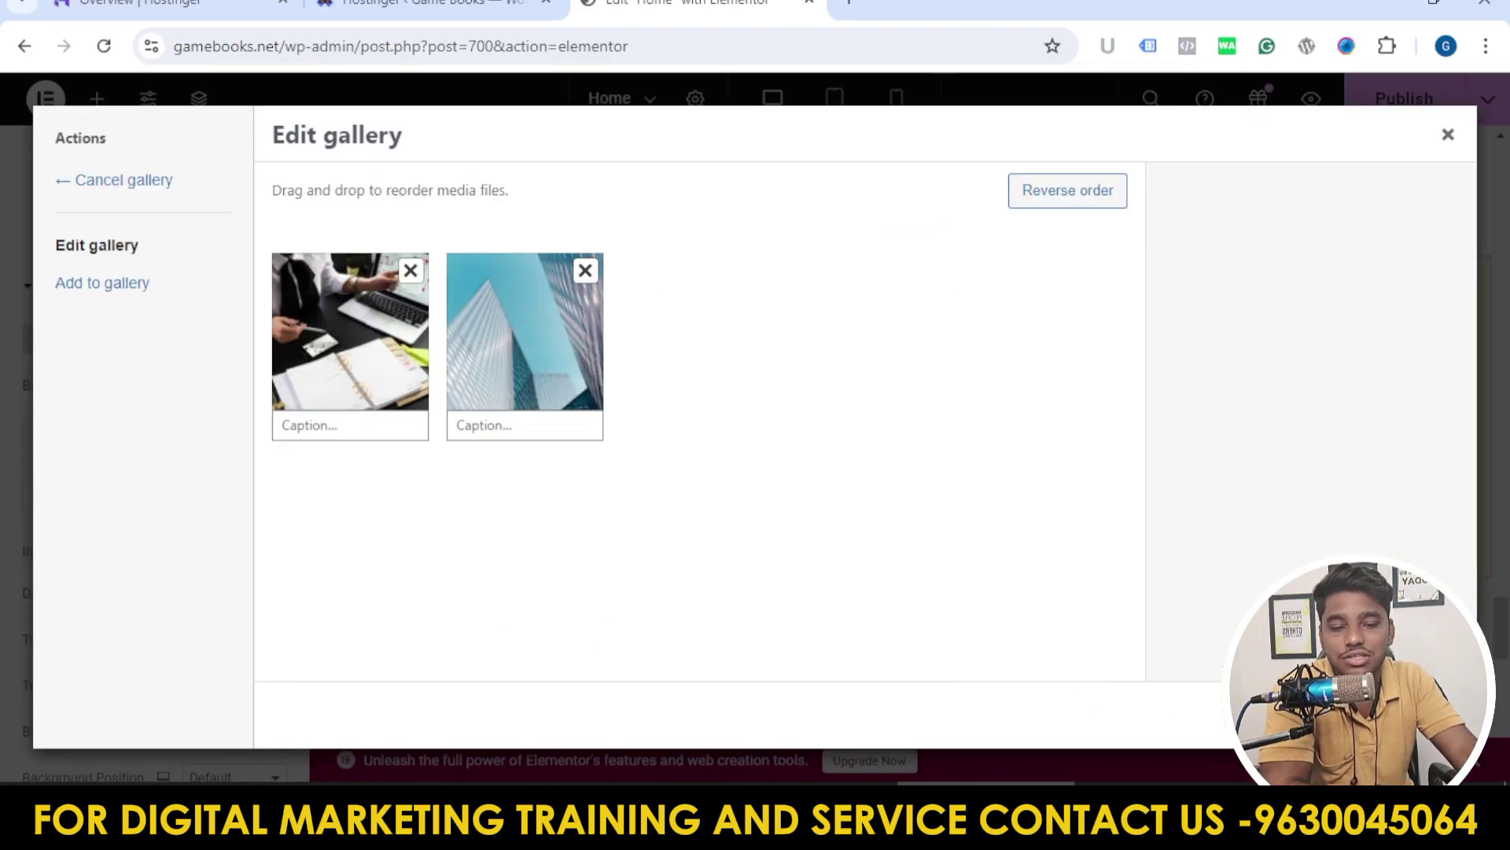
{"action": "left_click", "coordinate": [1392, 714]}
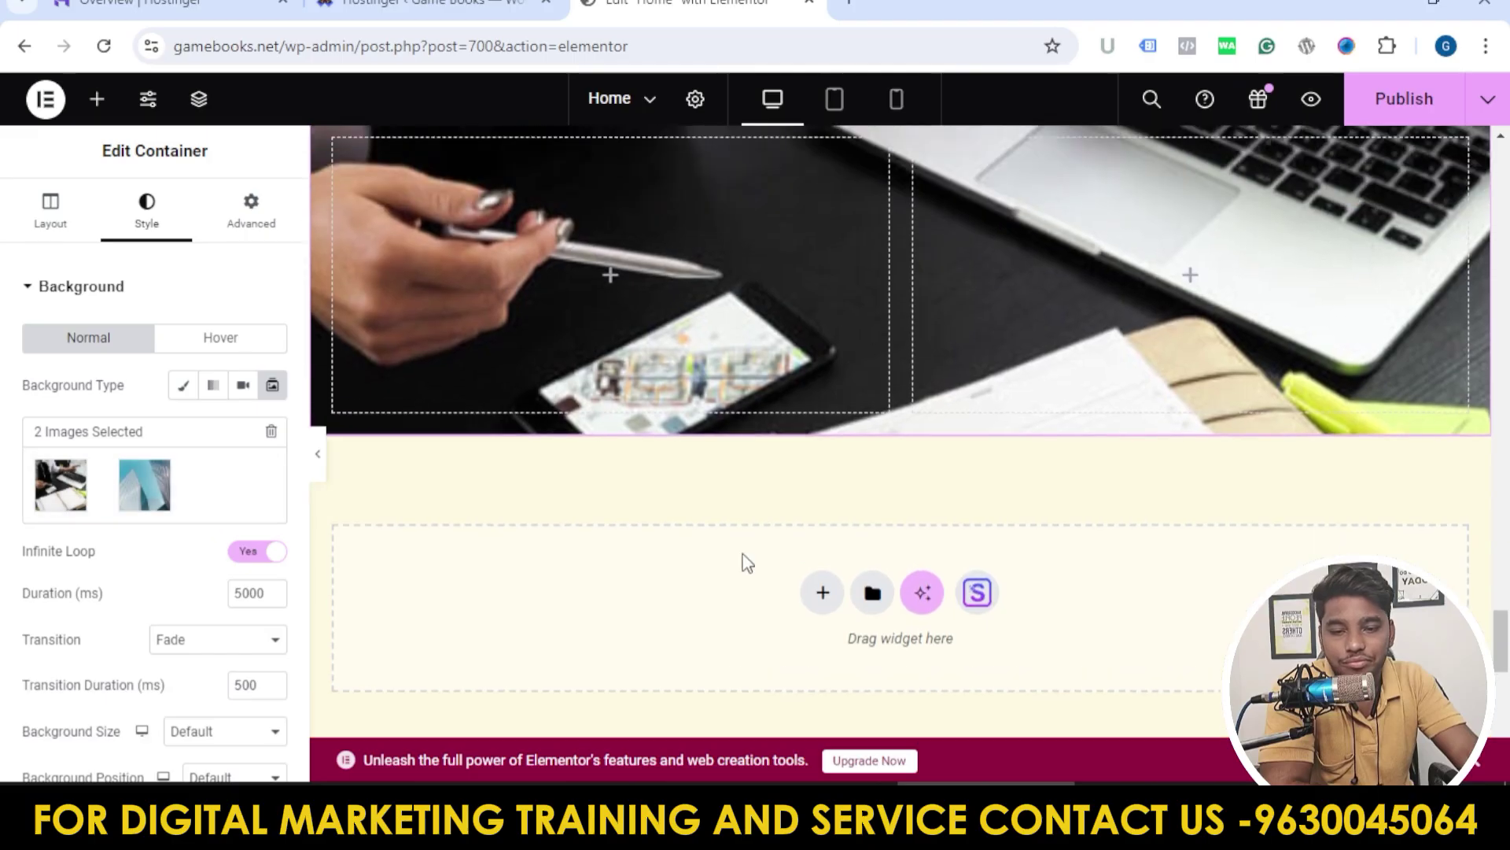
Step: Set the background slideshow's duration to 500 ms and review its remaining options
{"action": "scroll", "coordinate": [202, 573], "scroll_direction": "down", "scroll_amount": 3}
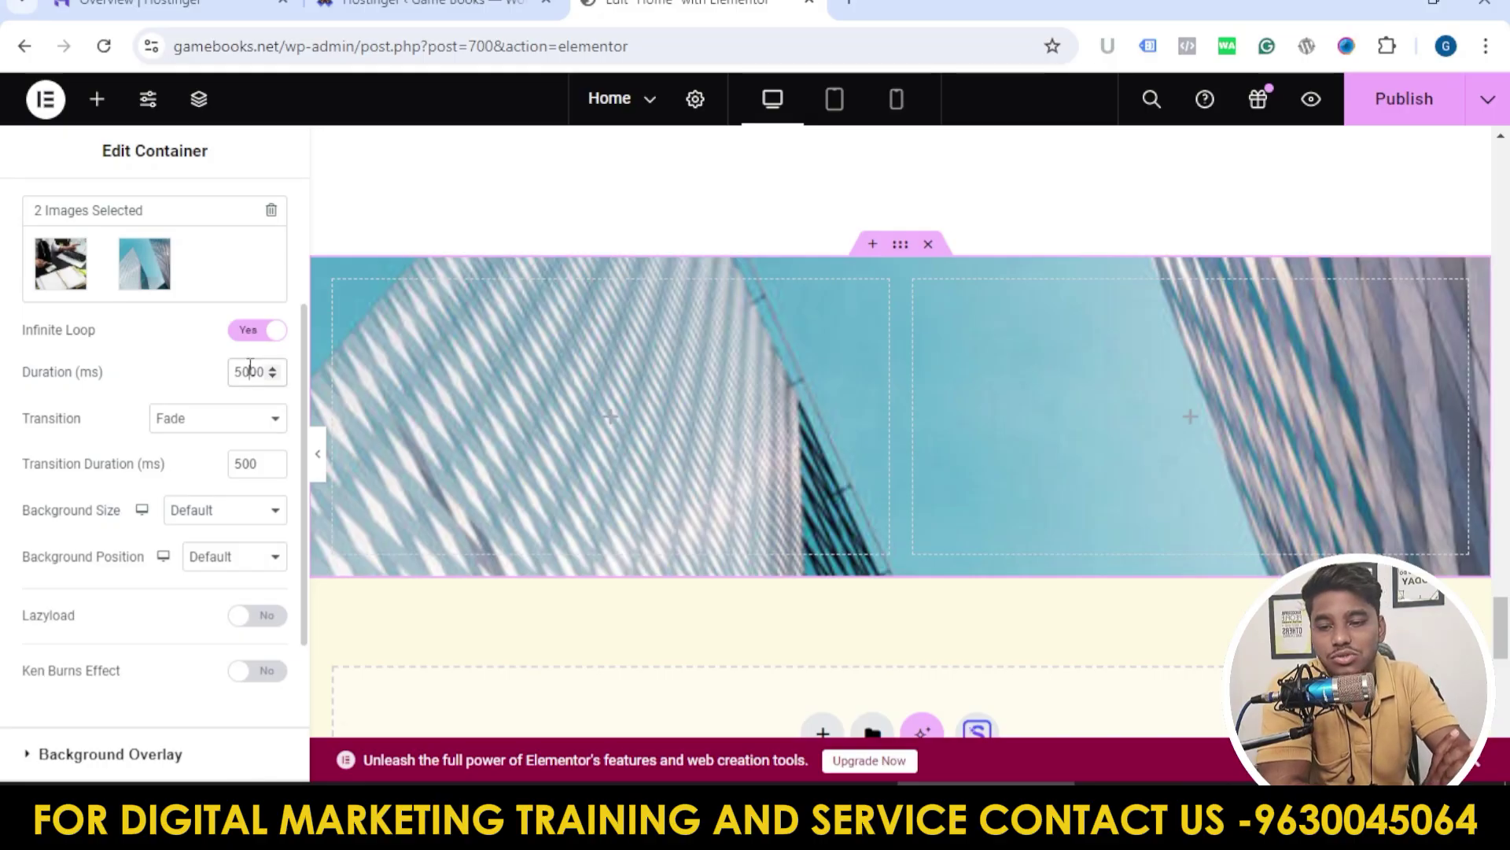
{"action": "key", "text": "BackSpace"}
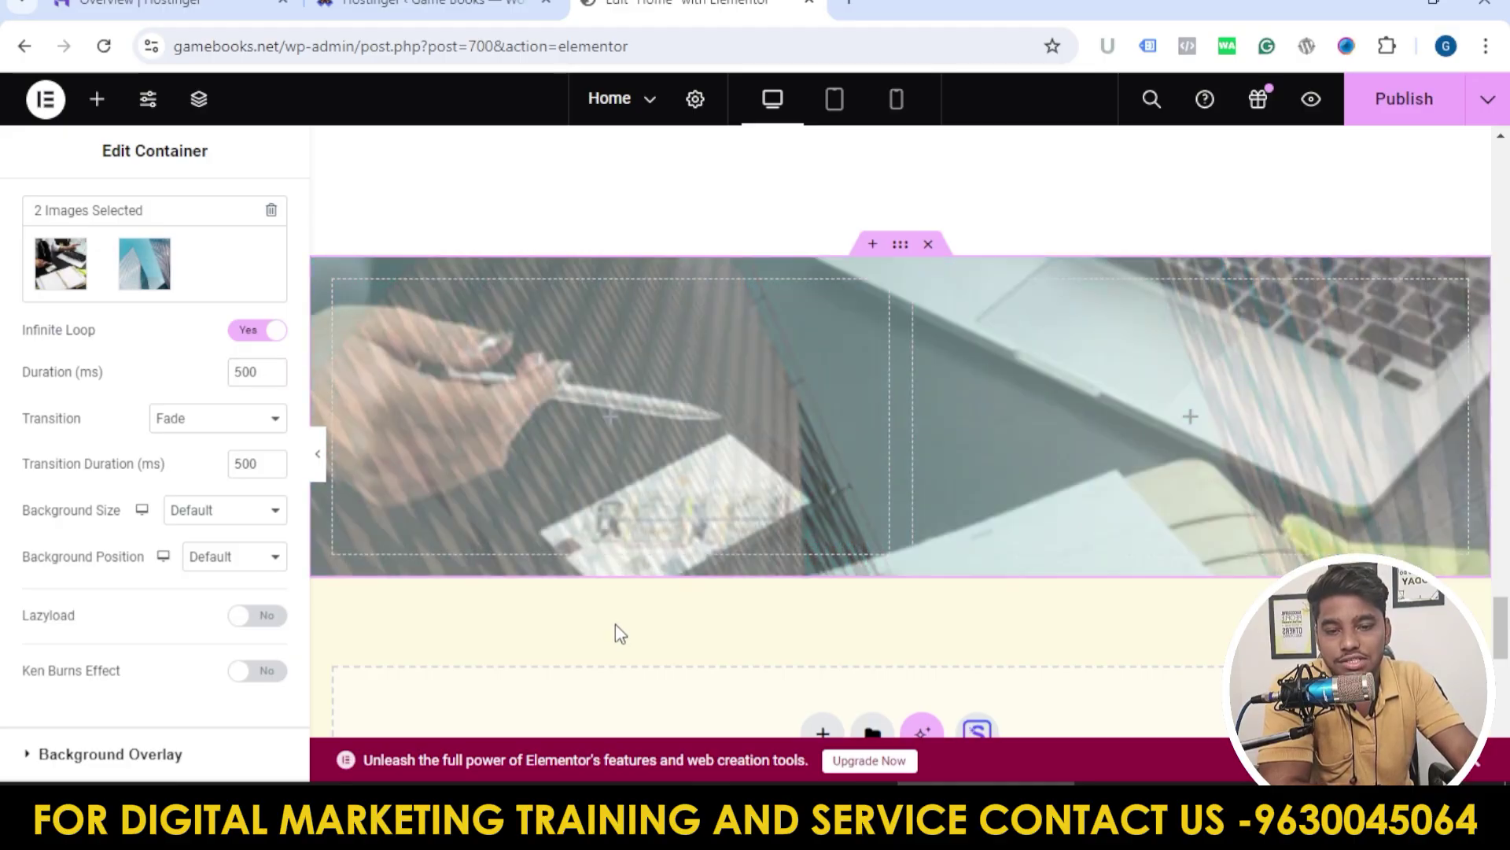
{"action": "scroll", "coordinate": [181, 425], "scroll_direction": "down", "scroll_amount": 2}
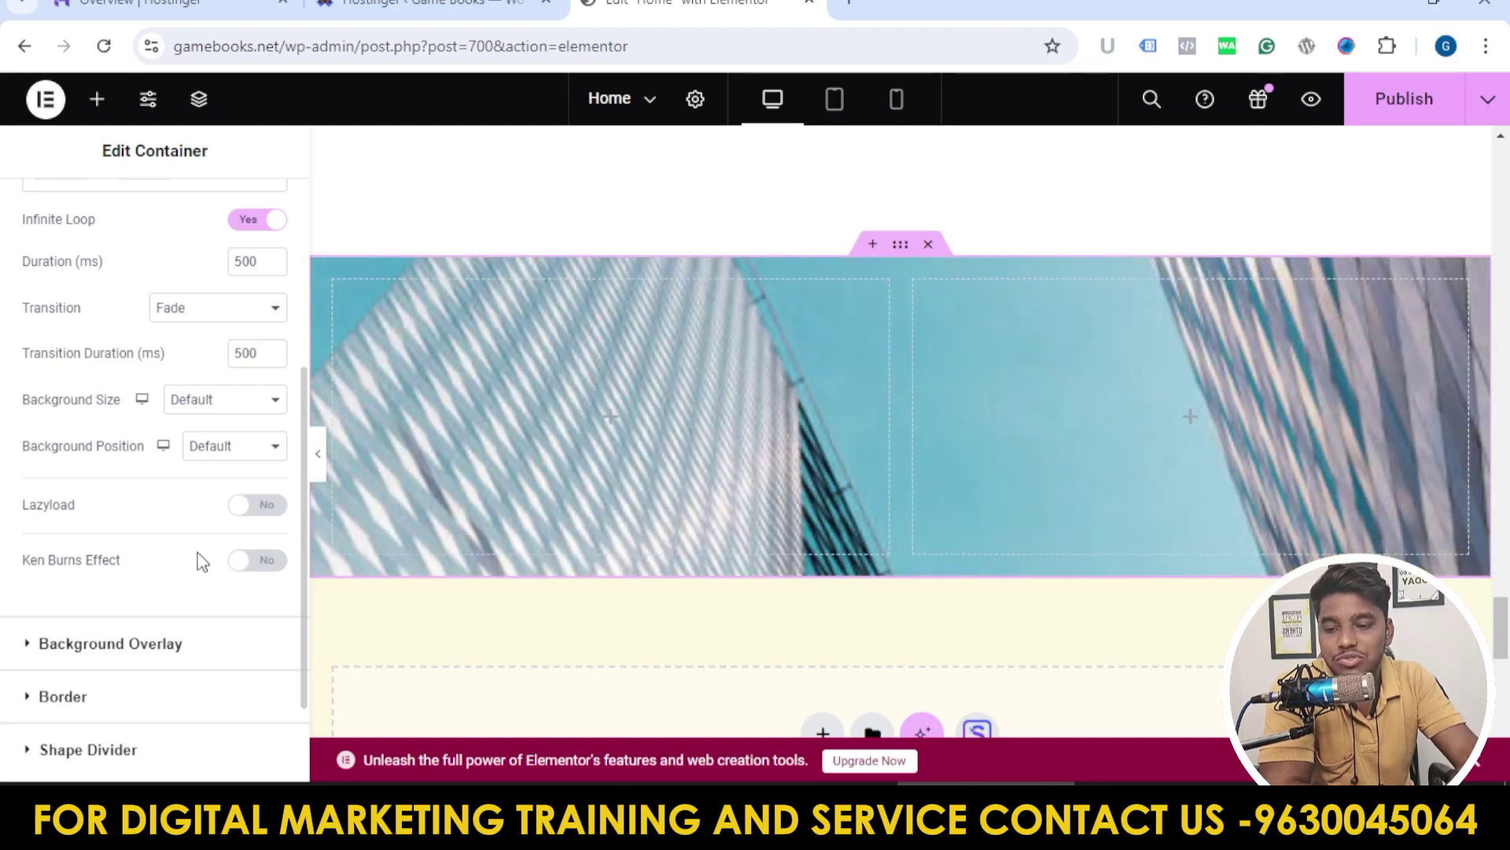
{"action": "scroll", "coordinate": [173, 511], "scroll_direction": "down", "scroll_amount": 2}
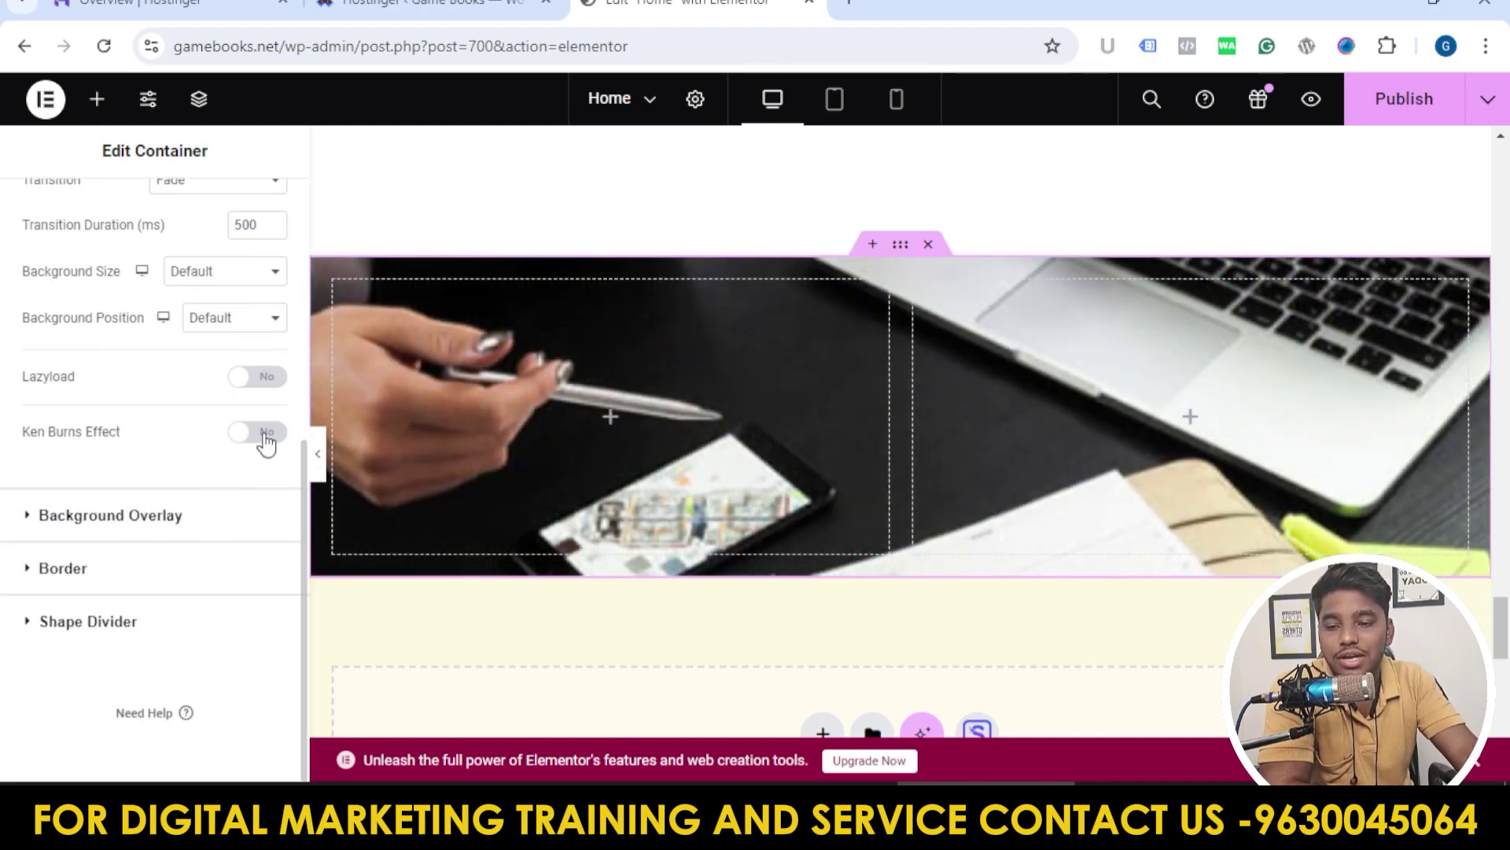
Step: Give the container a Classic background overlay with real-estate-social-image.jpg from the media library
{"action": "left_click", "coordinate": [173, 514]}
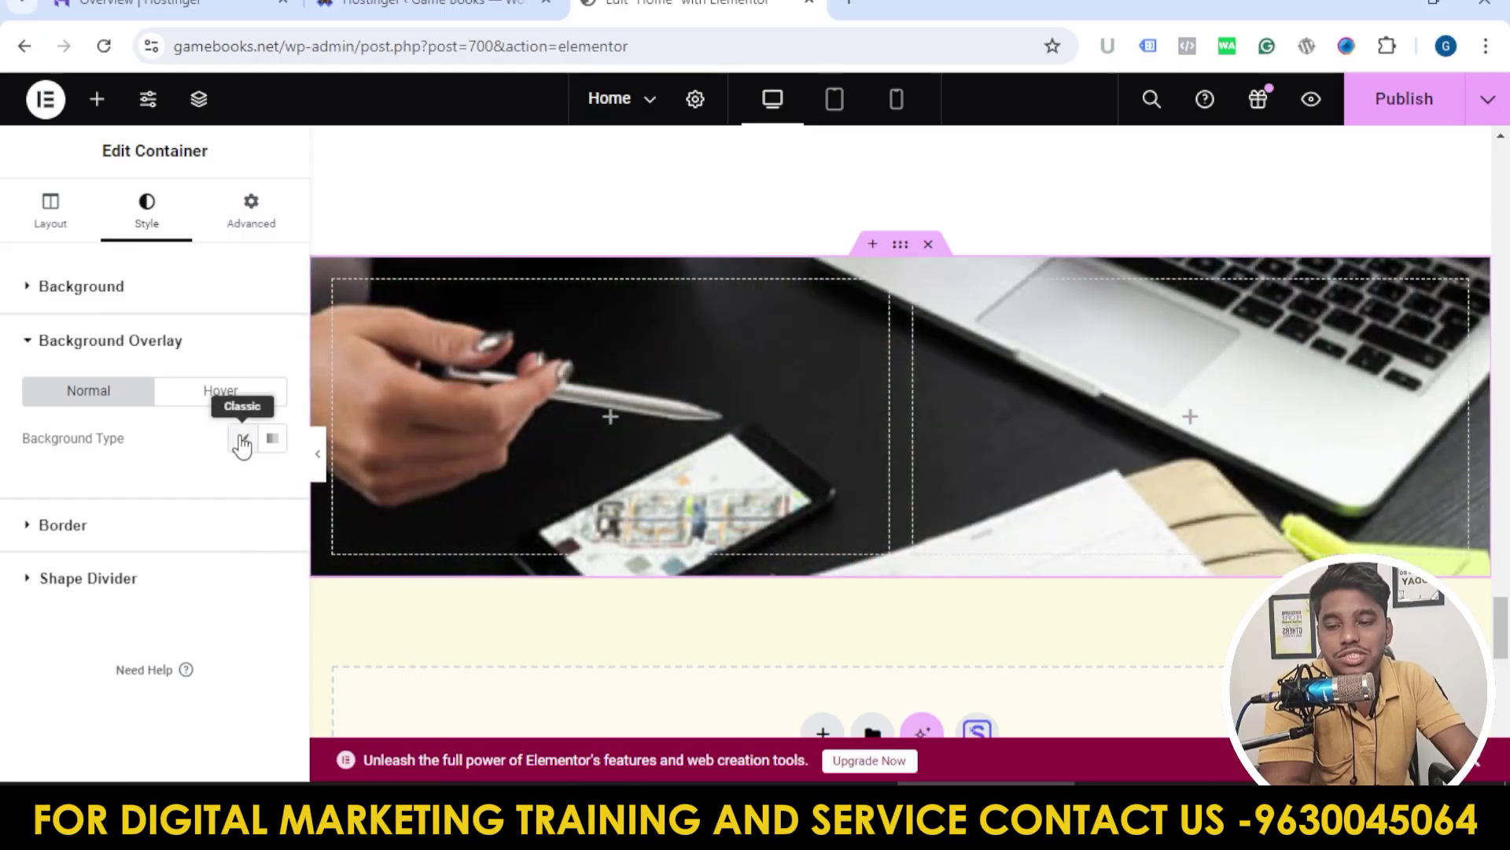
{"action": "left_click", "coordinate": [236, 442]}
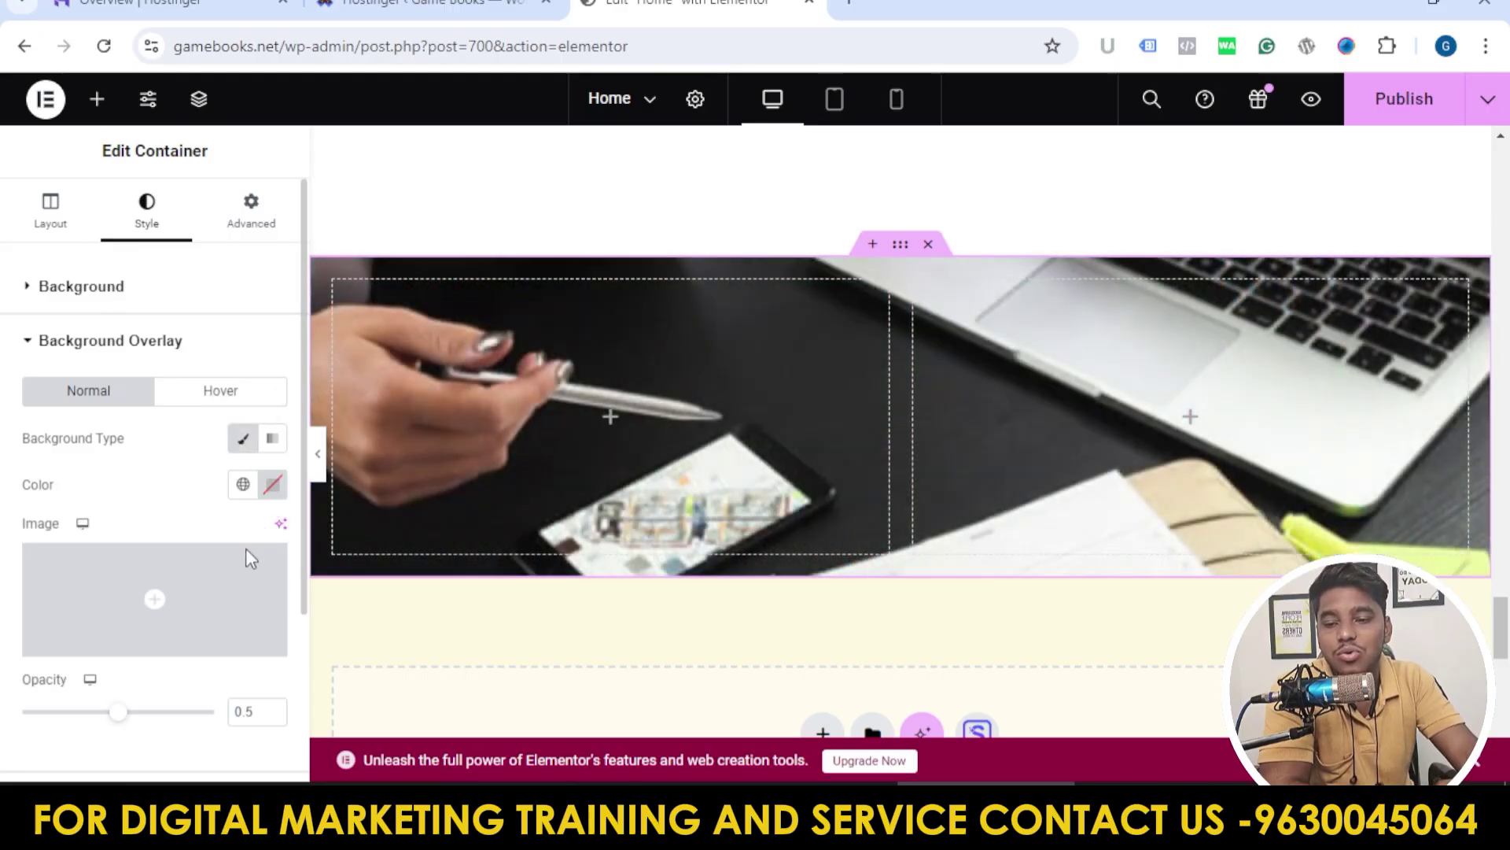
{"action": "left_click", "coordinate": [243, 565]}
{"action": "left_click", "coordinate": [975, 437]}
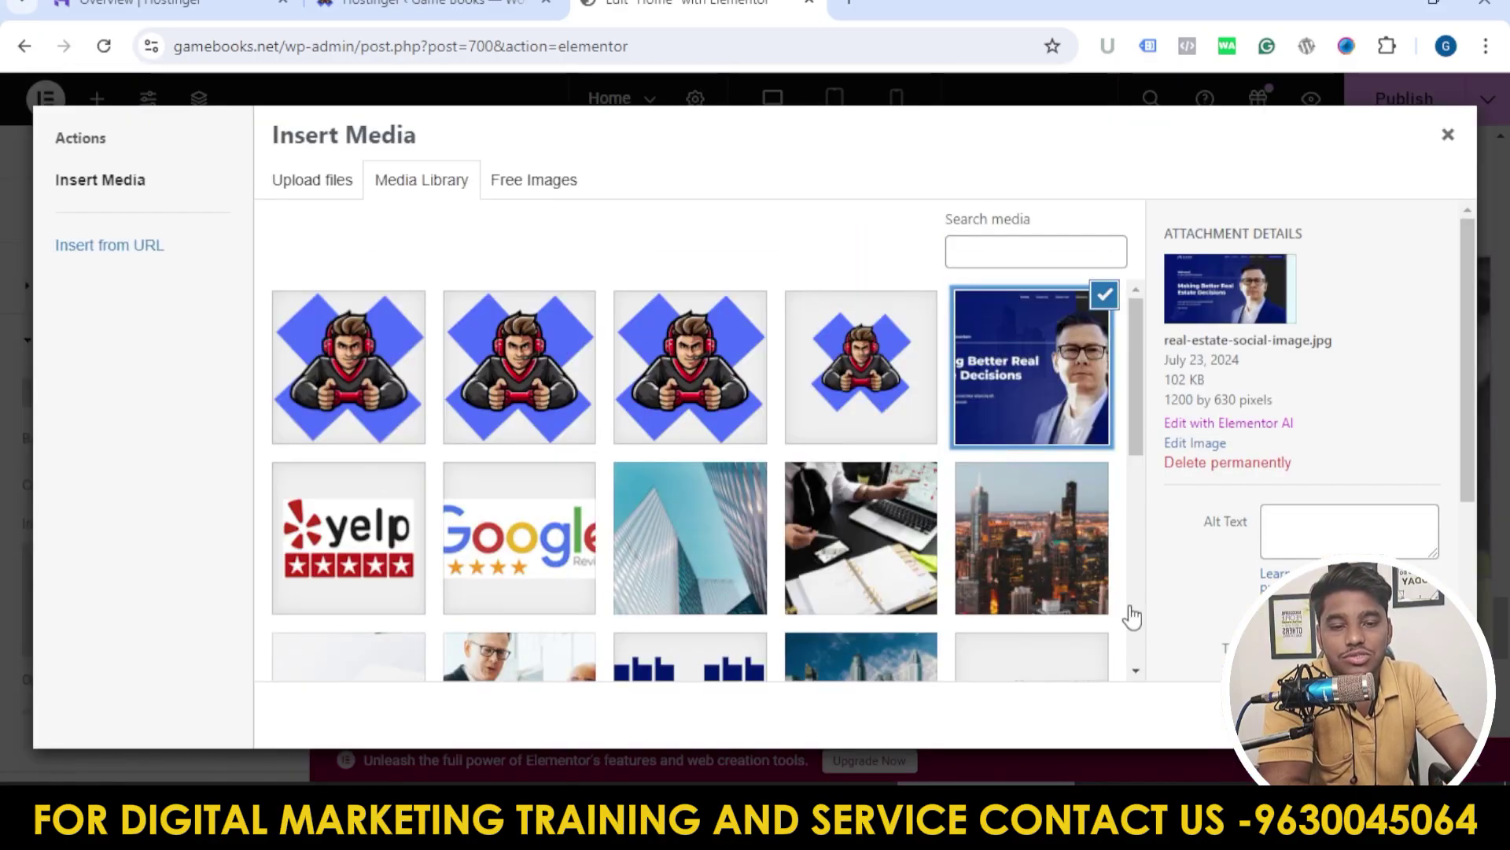
{"action": "left_click", "coordinate": [1216, 708]}
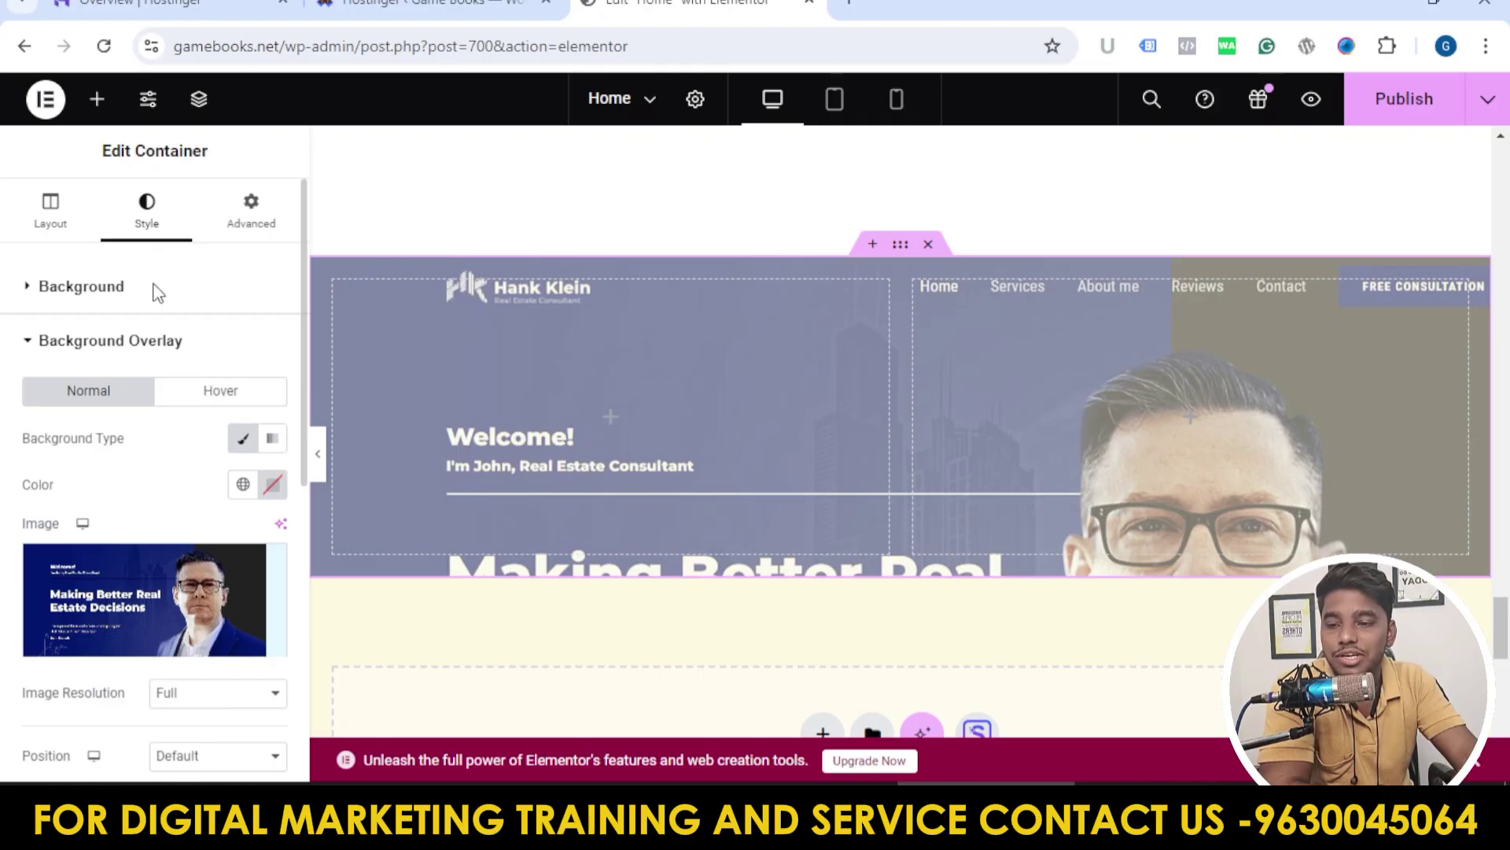
Step: Switch the container's background type back to Classic and set its color to a dark red
{"action": "left_click", "coordinate": [108, 292]}
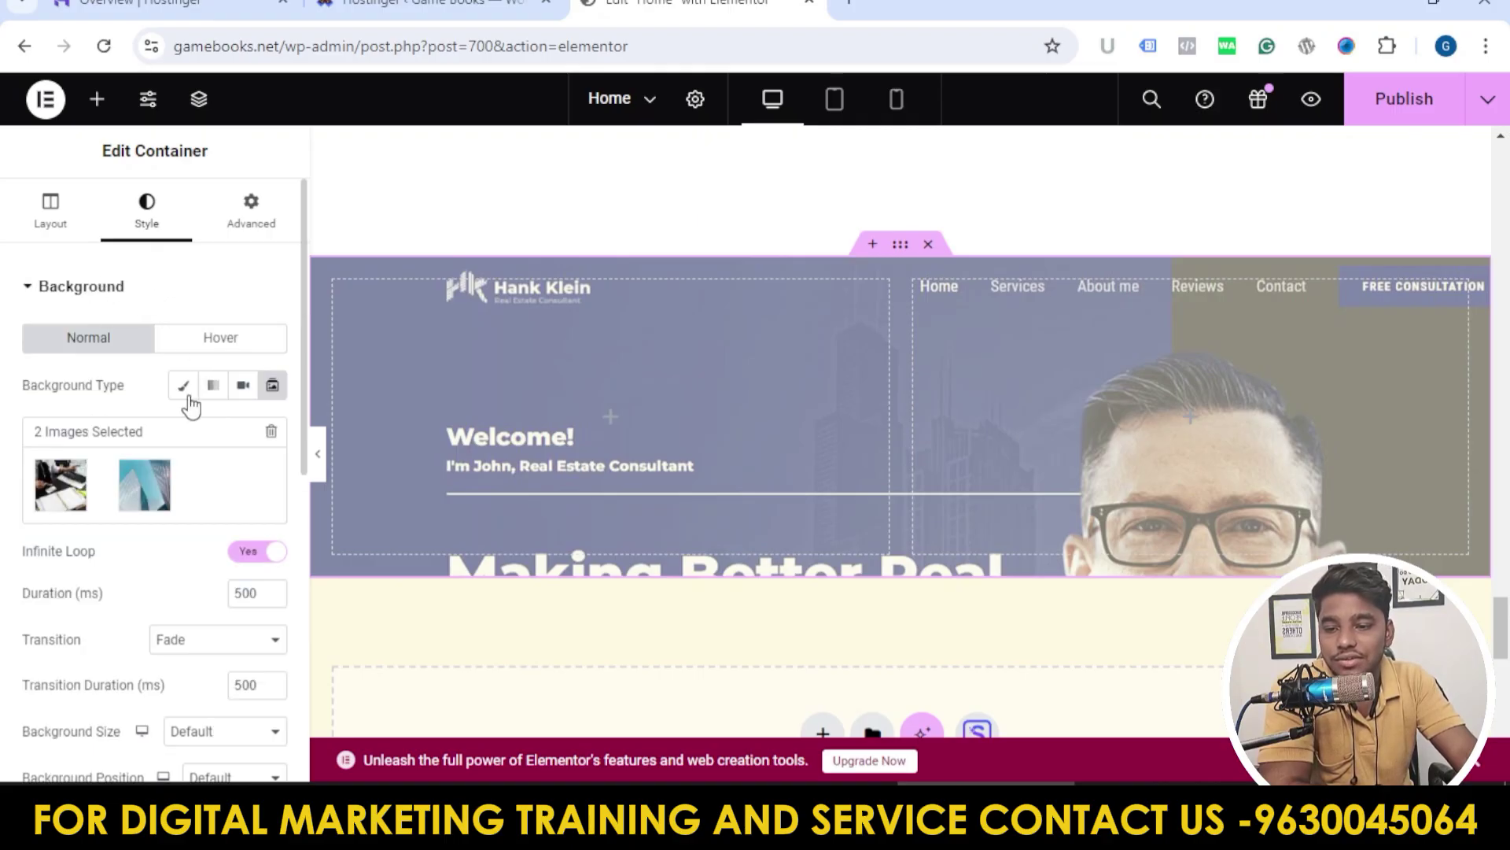
{"action": "left_click", "coordinate": [186, 387]}
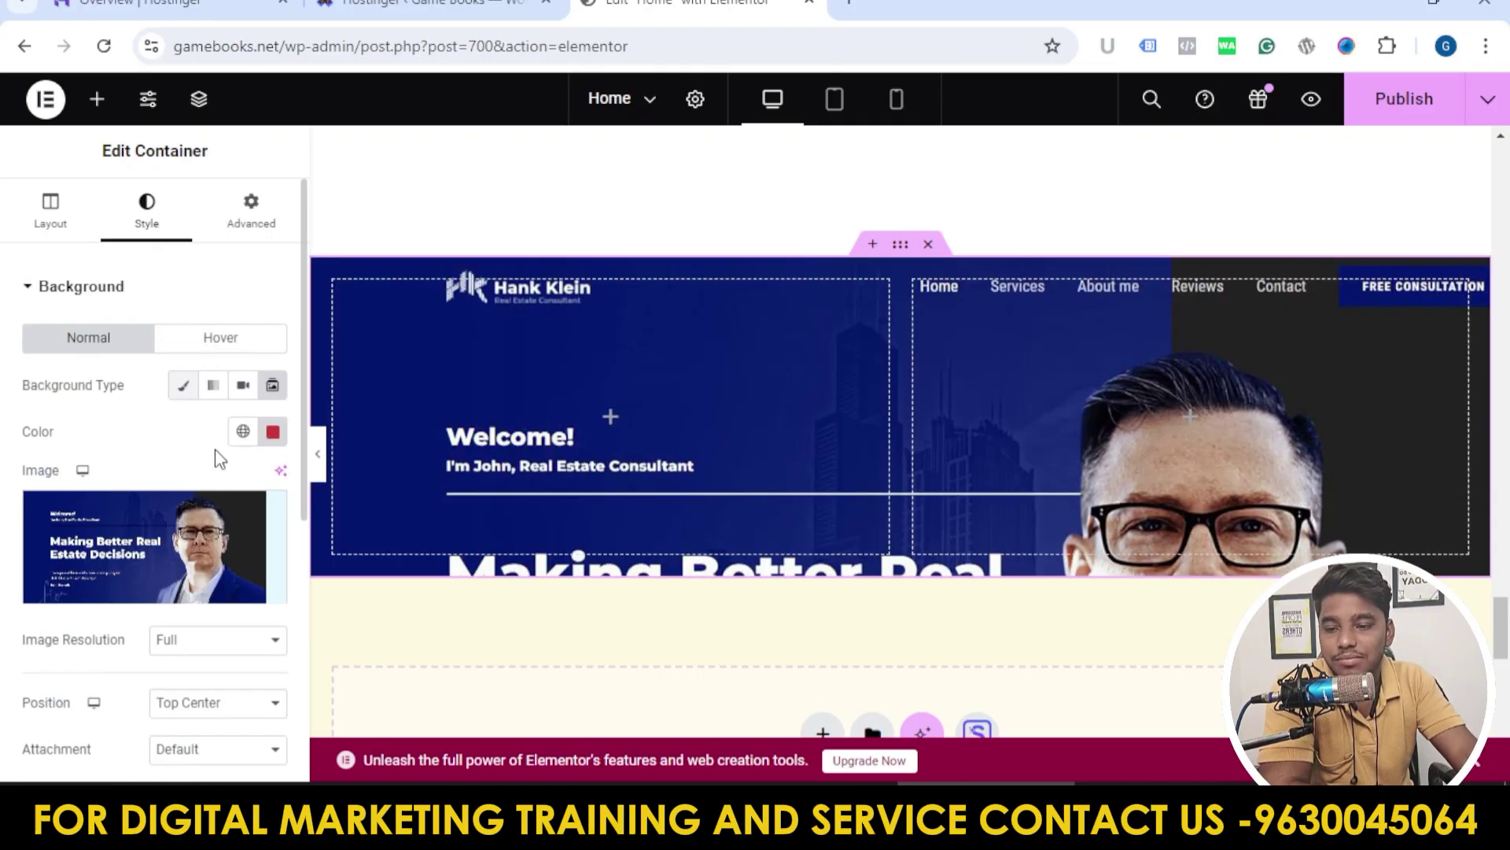
{"action": "left_click", "coordinate": [272, 431]}
{"action": "left_click_drag", "start_coordinate": [370, 191], "coordinate": [370, 245]}
{"action": "left_click", "coordinate": [347, 530]}
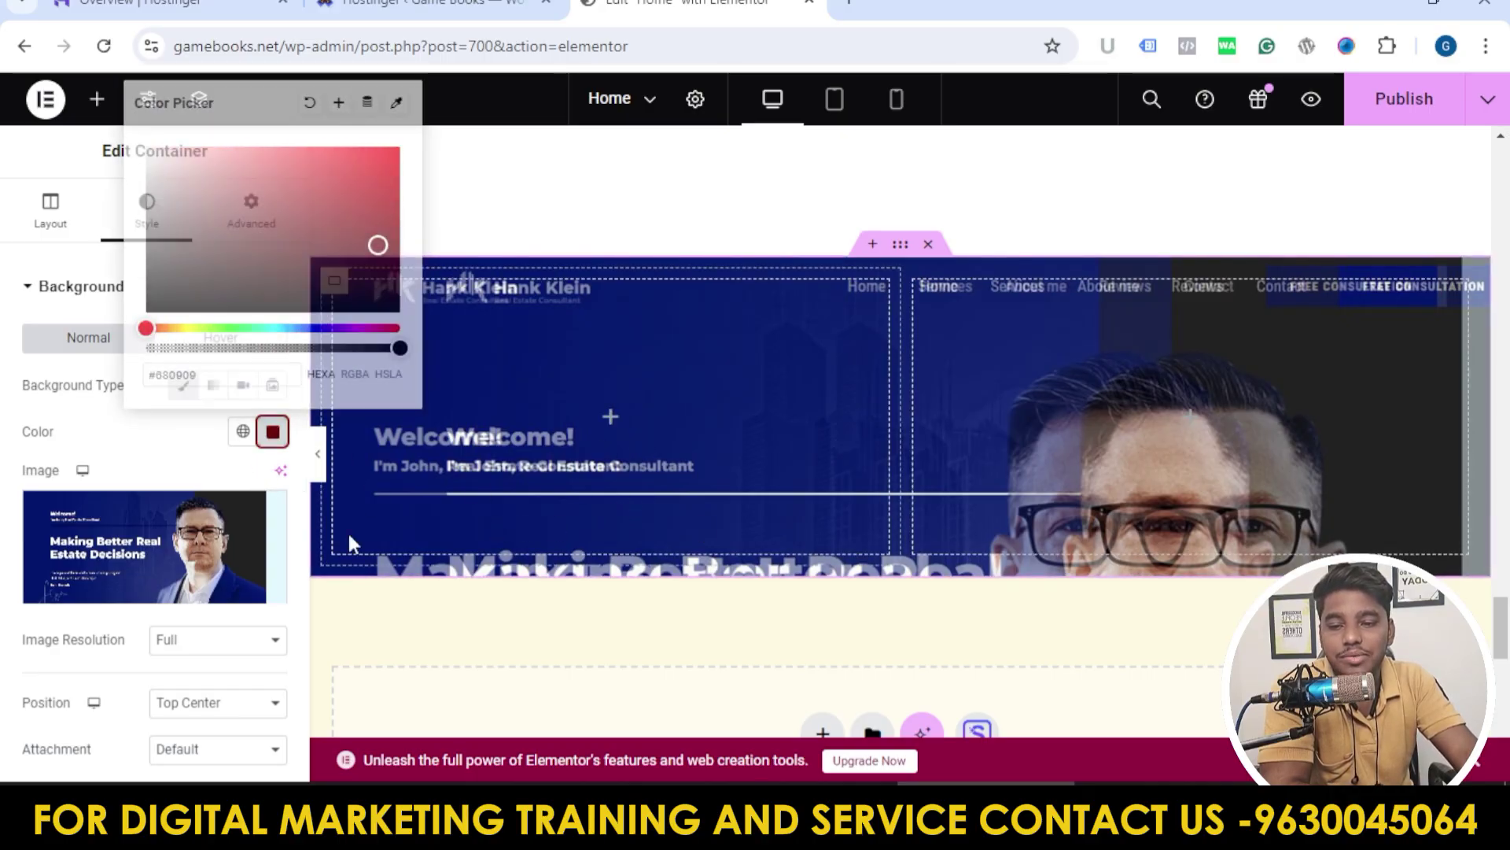
Step: Remove the image from the container's Classic background, leaving the overlay image in place
{"action": "scroll", "coordinate": [236, 551], "scroll_direction": "down", "scroll_amount": 2}
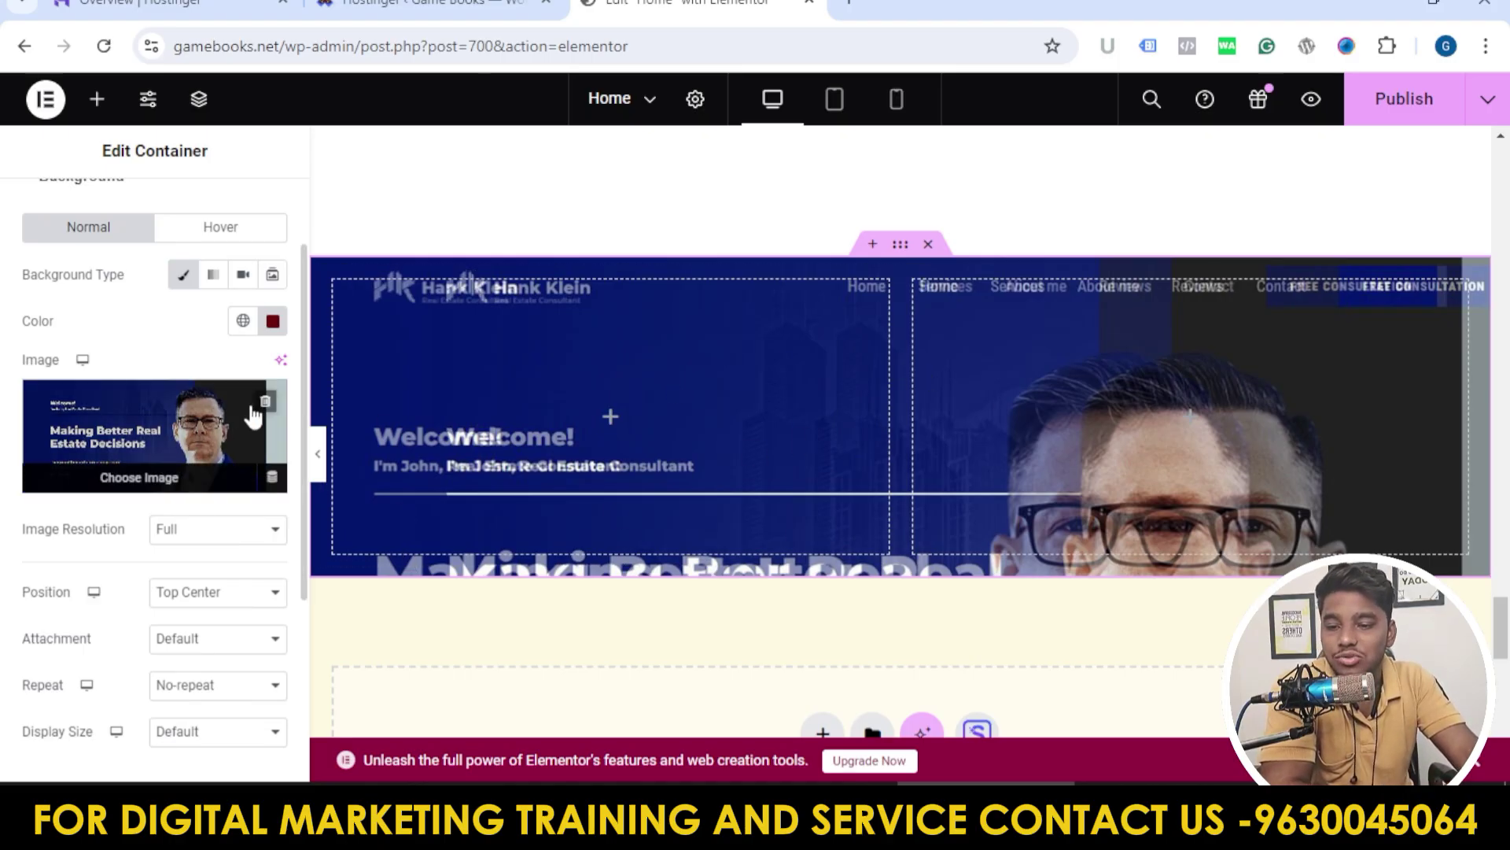
{"action": "left_click", "coordinate": [254, 406]}
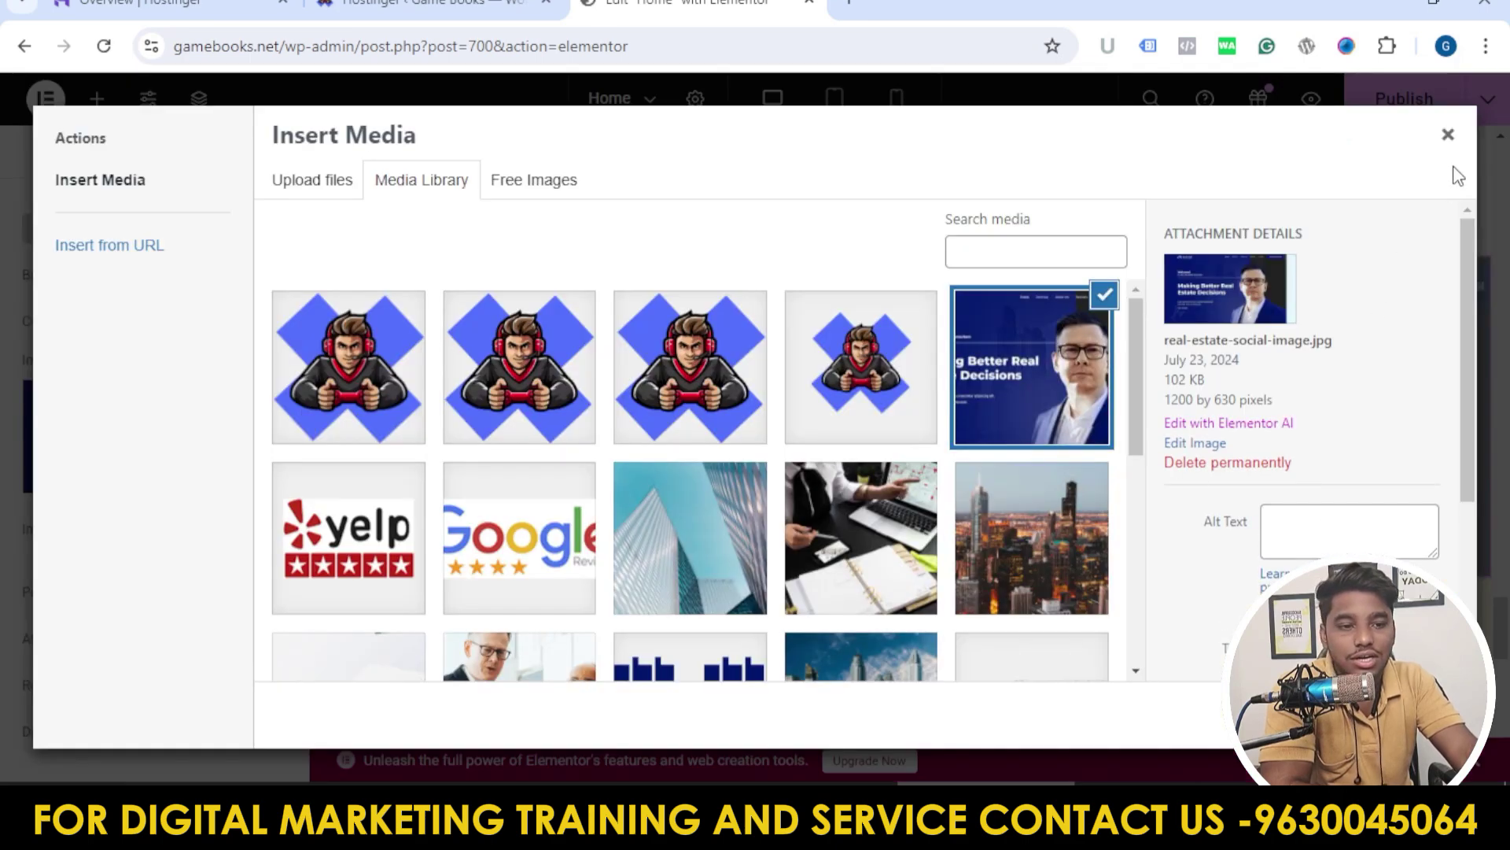
{"action": "left_click", "coordinate": [1448, 135]}
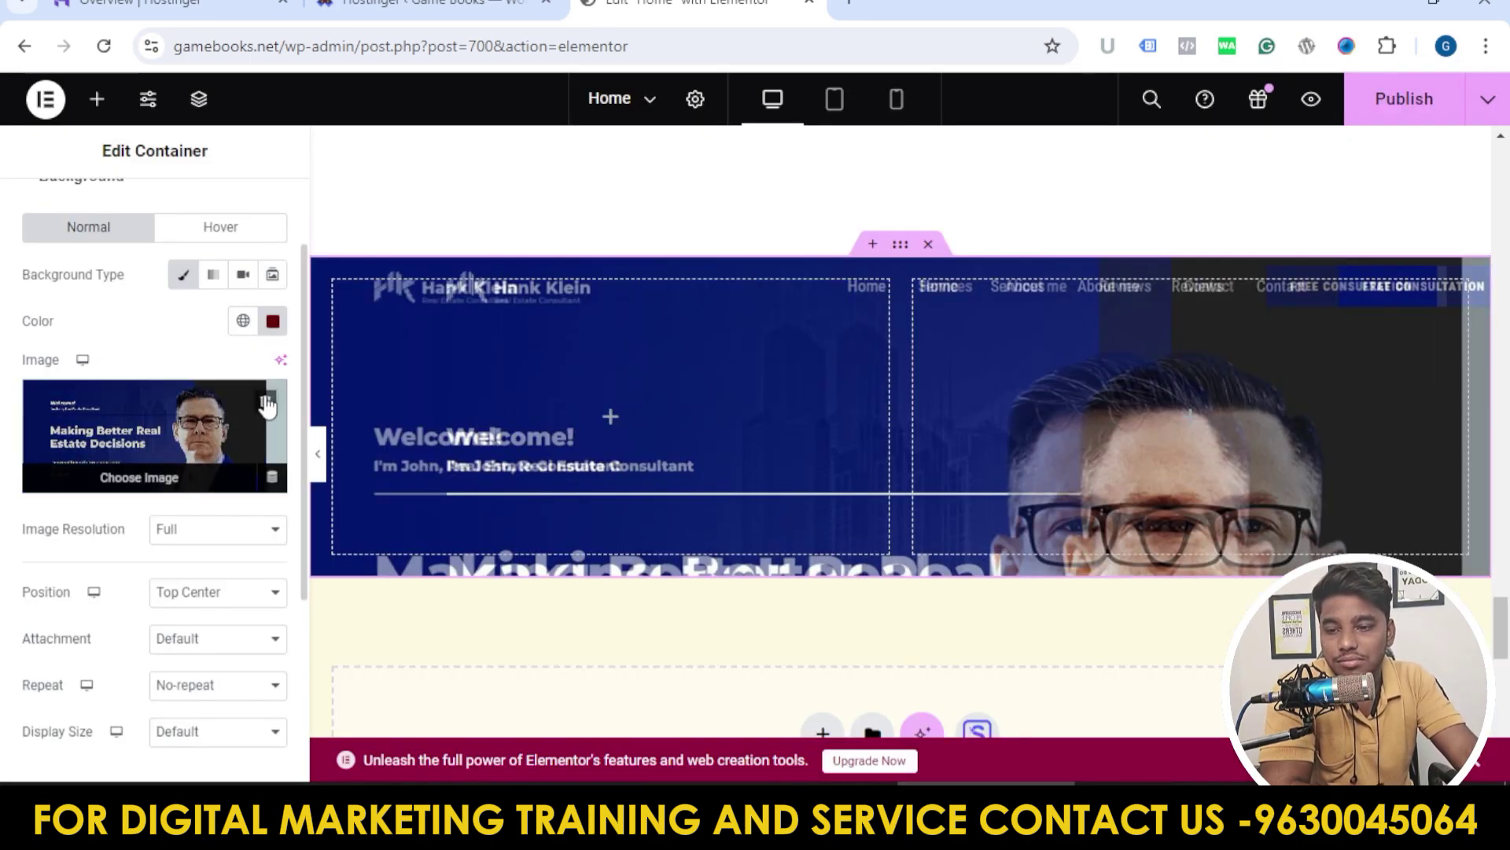
{"action": "left_click", "coordinate": [268, 403]}
{"action": "scroll", "coordinate": [815, 418], "scroll_direction": "down", "scroll_amount": 2}
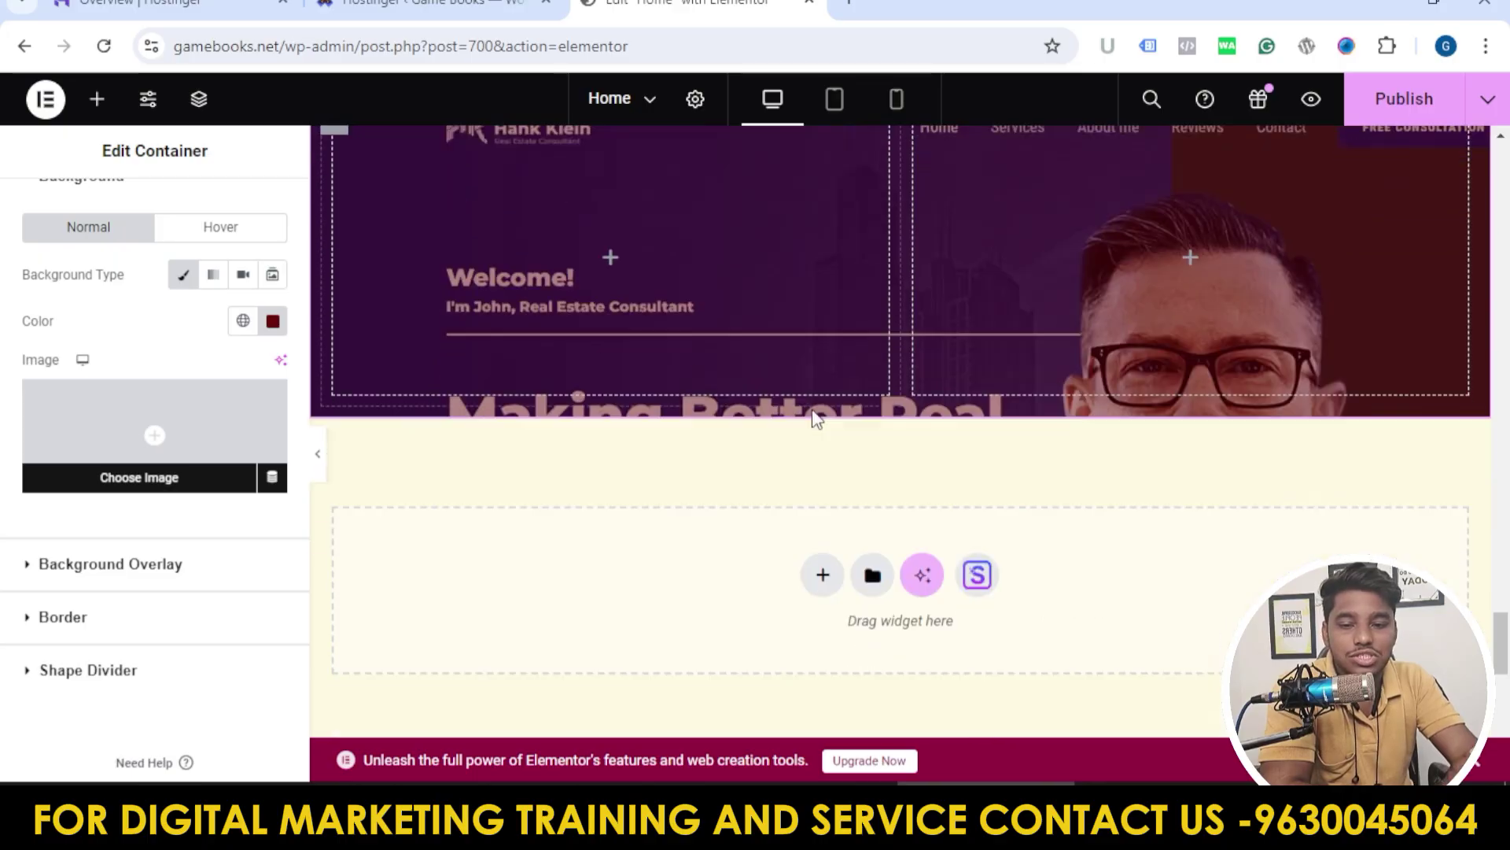
{"action": "scroll", "coordinate": [984, 454], "scroll_direction": "up", "scroll_amount": 3}
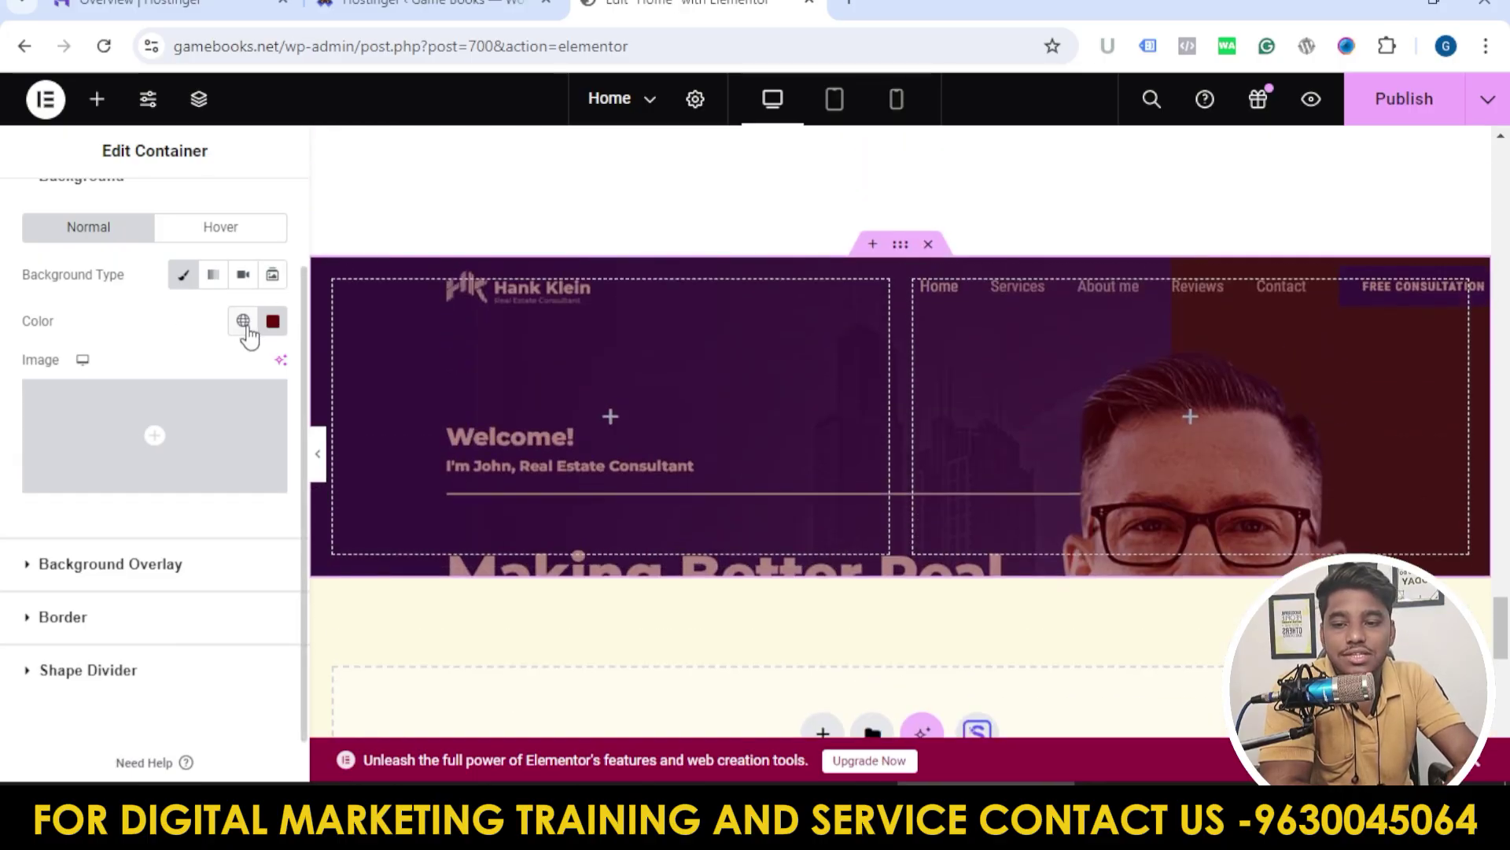
Step: Change the container's background color to a brighter red beneath the overlay
{"action": "left_click", "coordinate": [273, 321]}
{"action": "left_click", "coordinate": [294, 441]}
{"action": "left_click", "coordinate": [232, 515]}
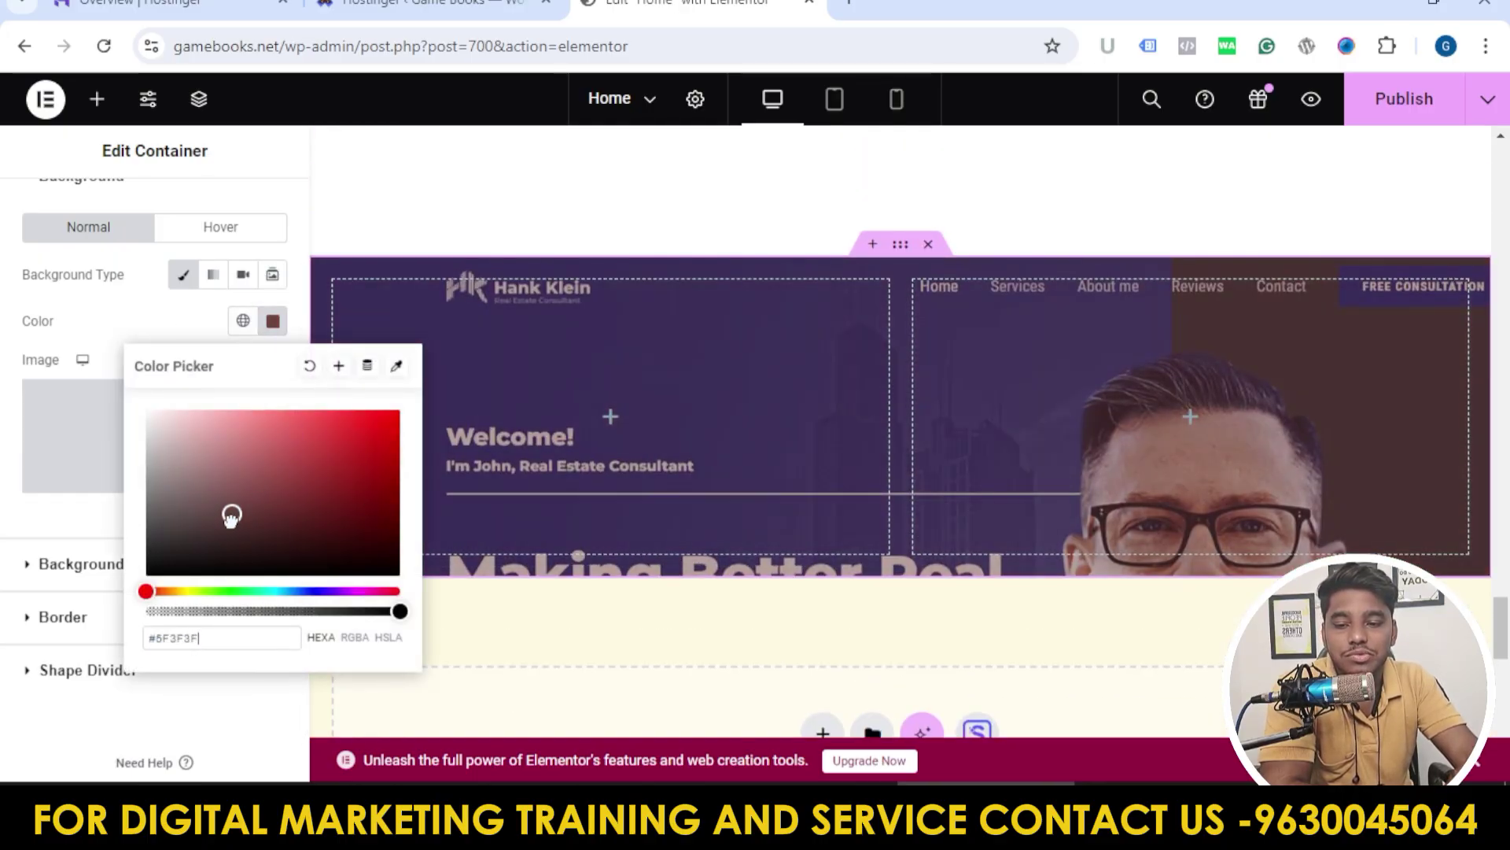
{"action": "mouse_move", "coordinate": [232, 515]}
{"action": "left_mouse_down"}
{"action": "mouse_move", "coordinate": [246, 575]}
{"action": "mouse_move", "coordinate": [276, 441]}
{"action": "mouse_move", "coordinate": [337, 575]}
{"action": "mouse_move", "coordinate": [341, 472]}
{"action": "mouse_move", "coordinate": [313, 468]}
{"action": "left_mouse_up"}
{"action": "scroll", "coordinate": [886, 482], "scroll_direction": "down", "scroll_amount": 1}
{"action": "left_click", "coordinate": [110, 516]}
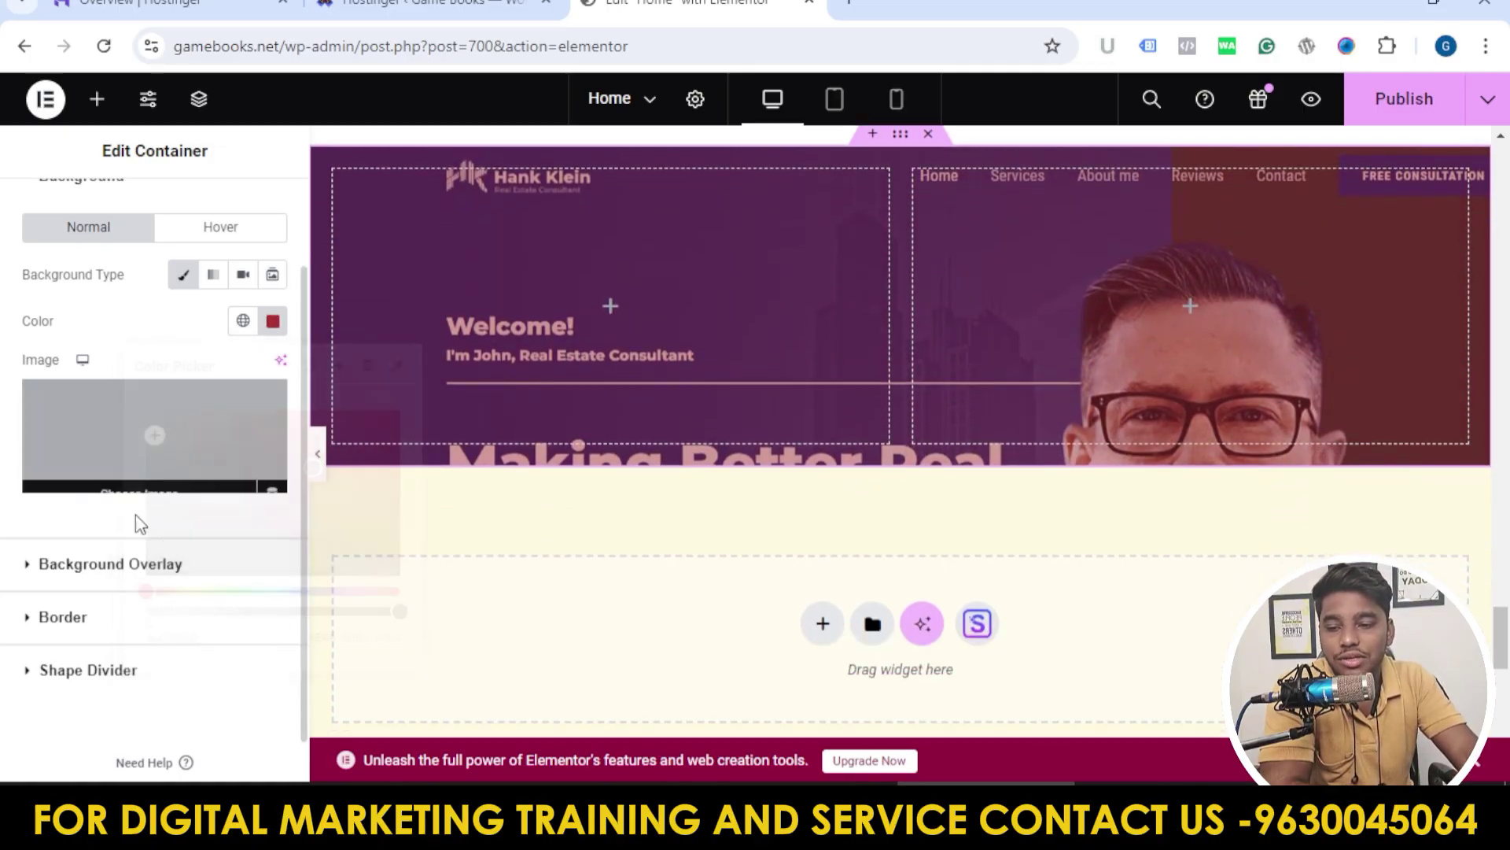
Step: Set the container's border type to Dotted, trying Solid first
{"action": "left_click", "coordinate": [141, 574]}
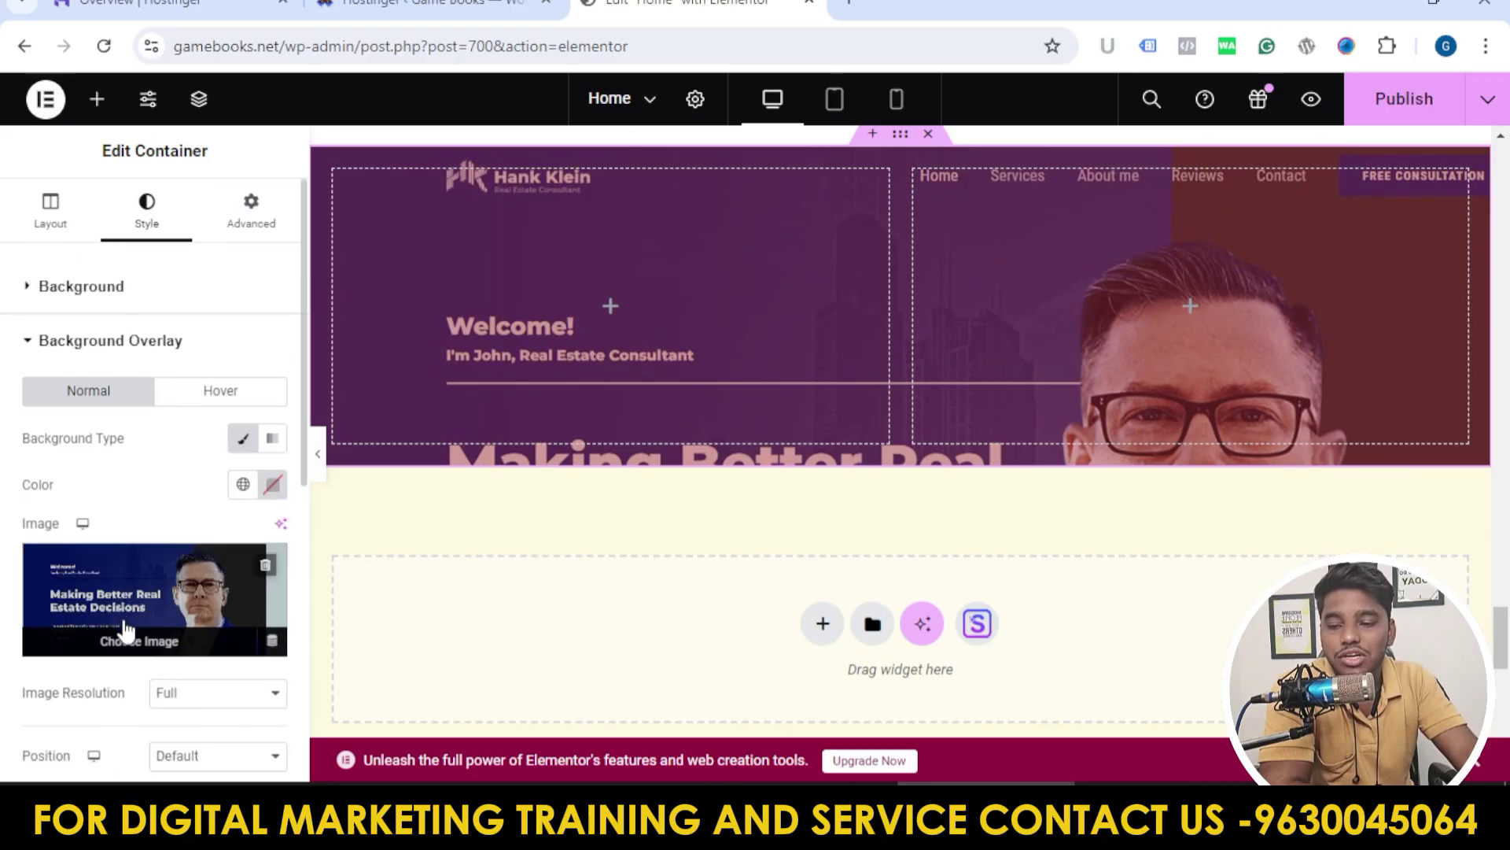
{"action": "scroll", "coordinate": [157, 582], "scroll_direction": "down", "scroll_amount": 6}
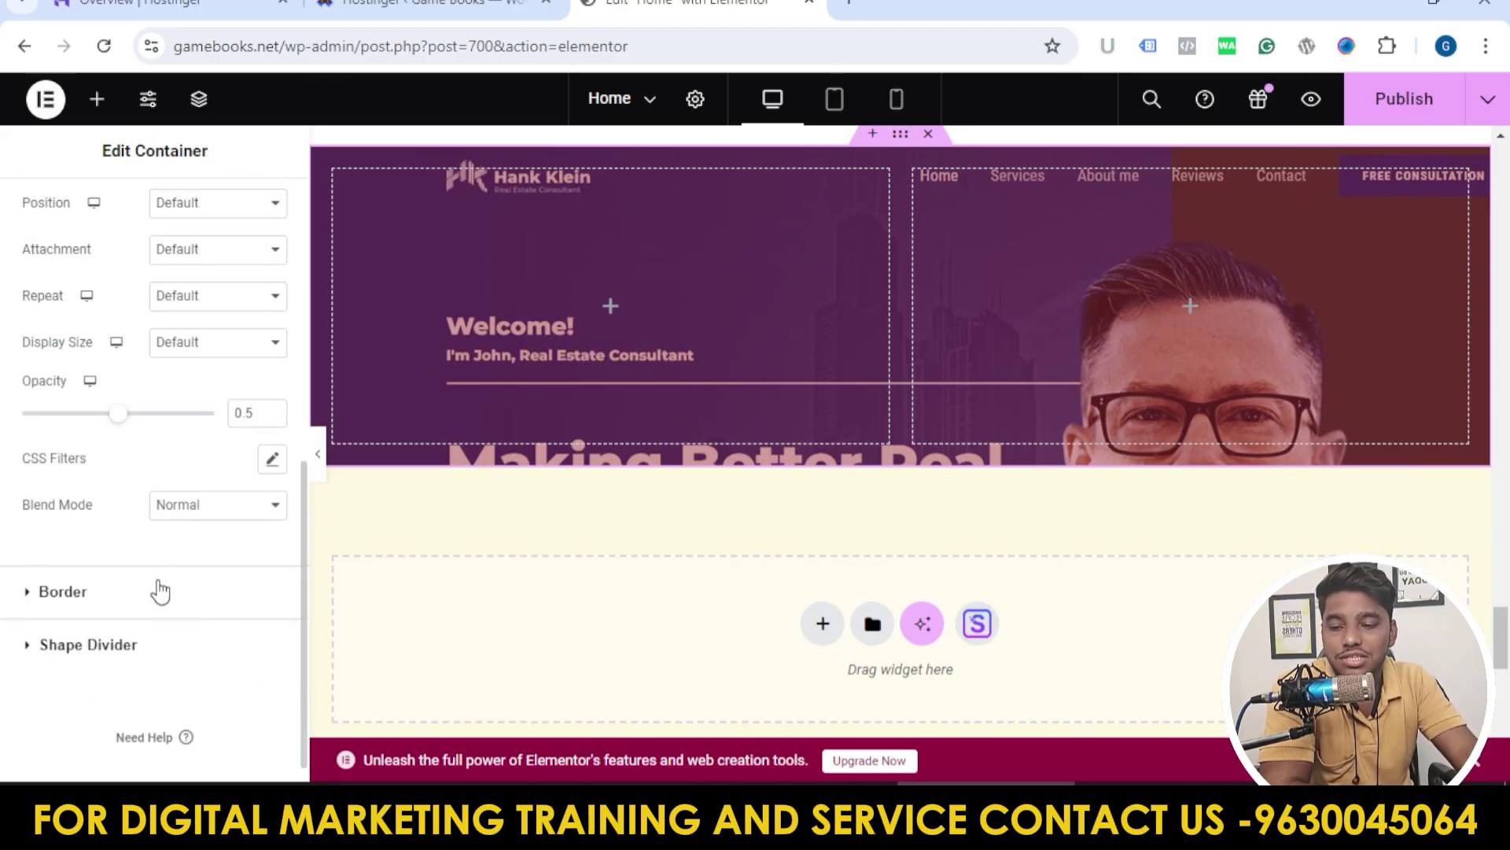
{"action": "left_click", "coordinate": [160, 591]}
{"action": "left_click", "coordinate": [205, 403]}
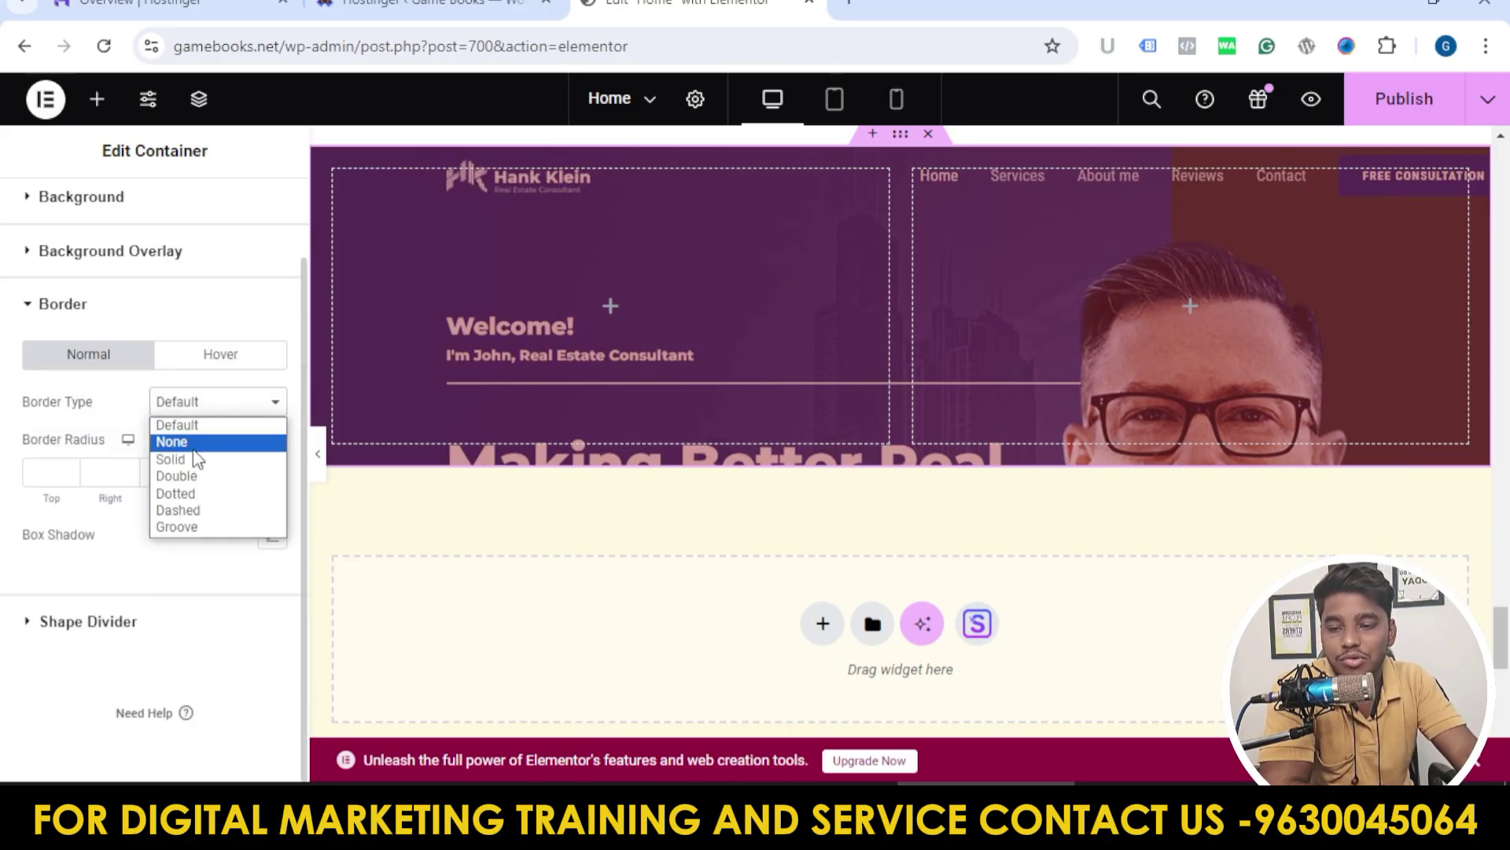
{"action": "left_click", "coordinate": [202, 453]}
{"action": "left_click", "coordinate": [220, 411]}
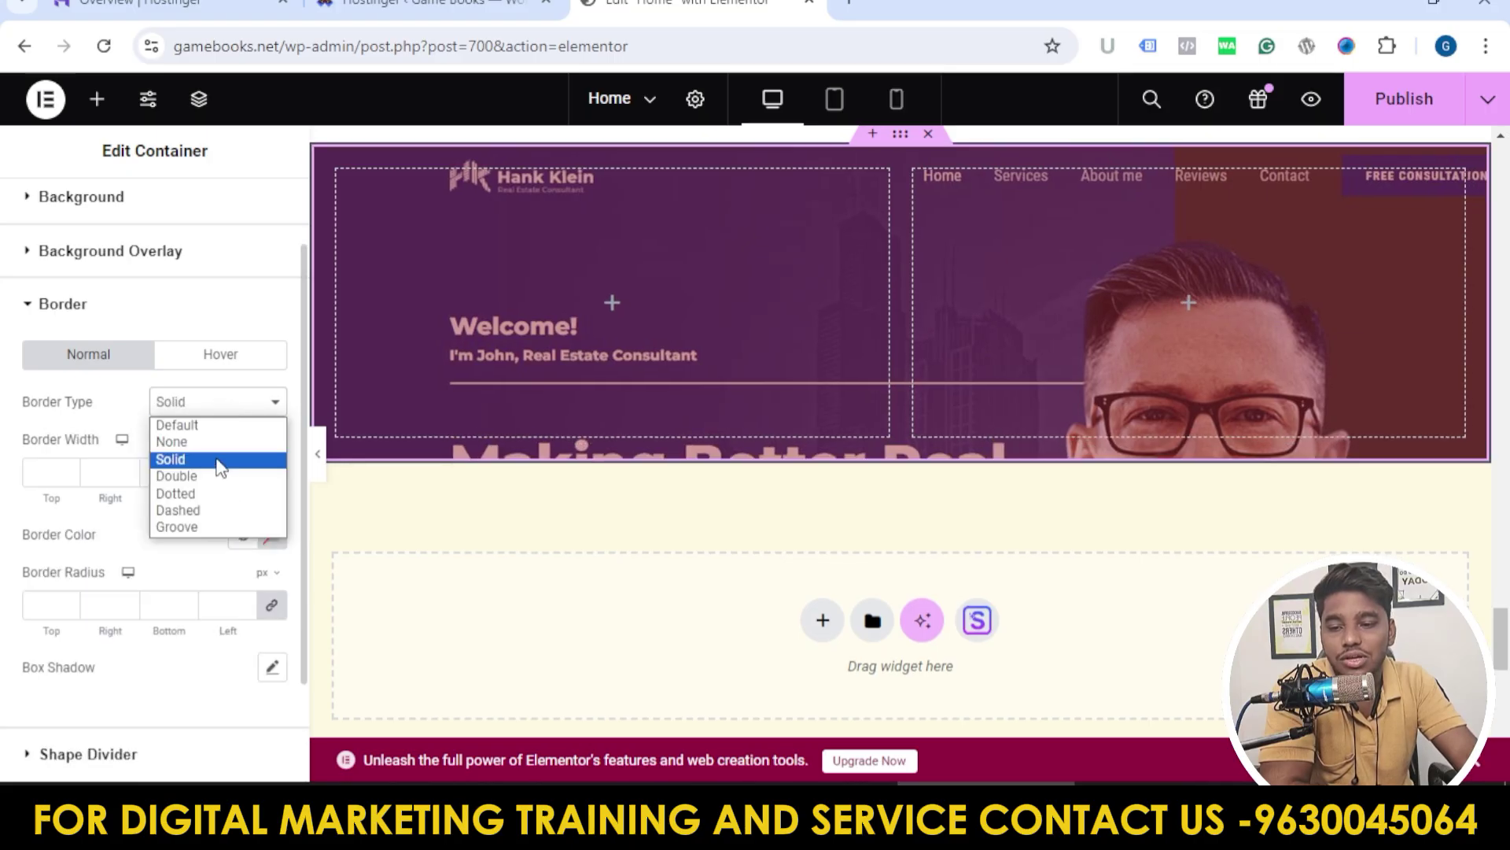
{"action": "left_click", "coordinate": [224, 490]}
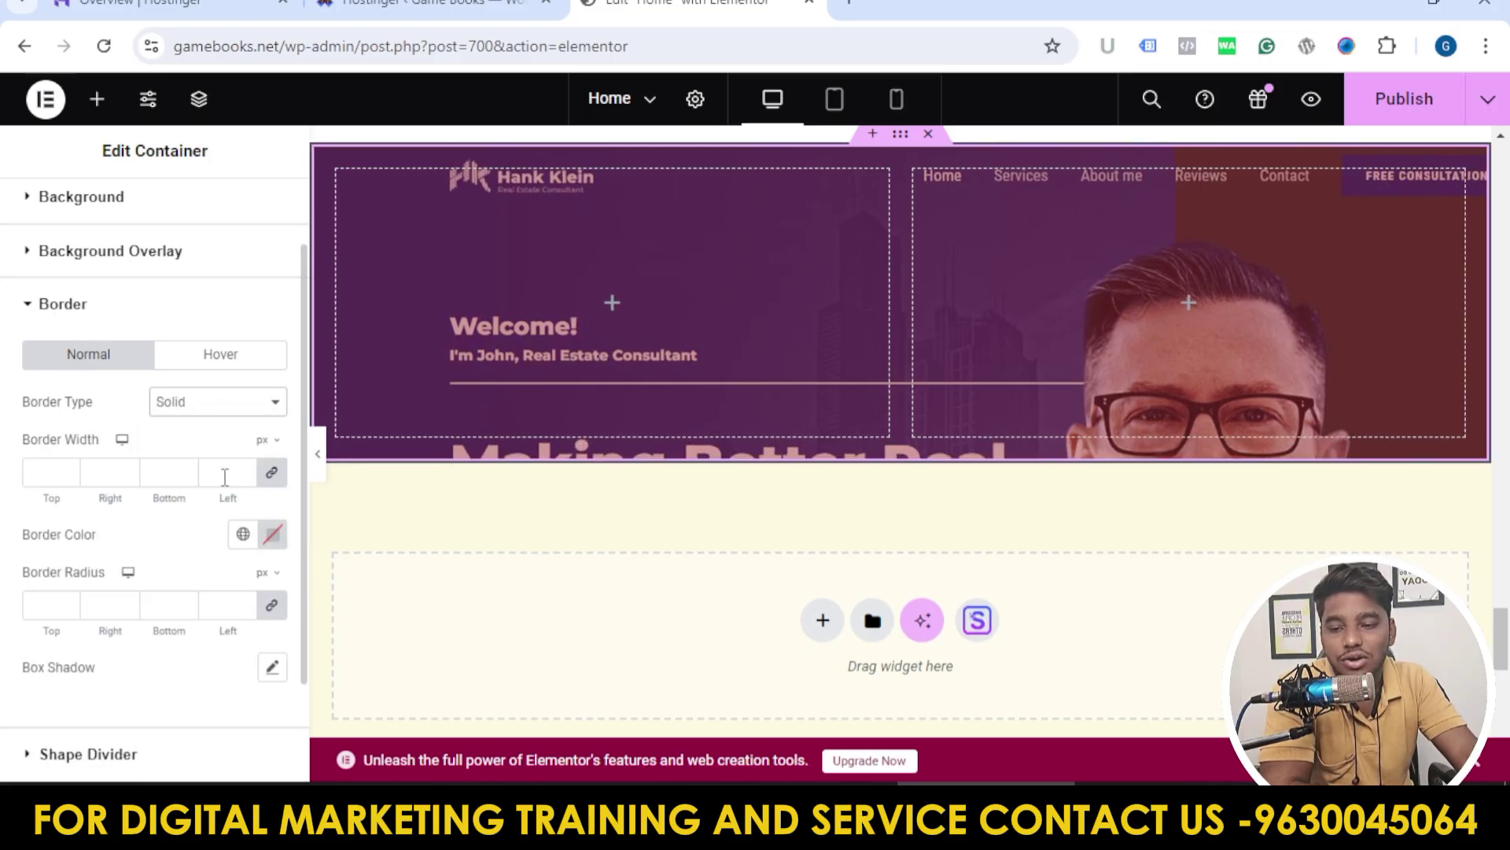
{"action": "left_click", "coordinate": [248, 409]}
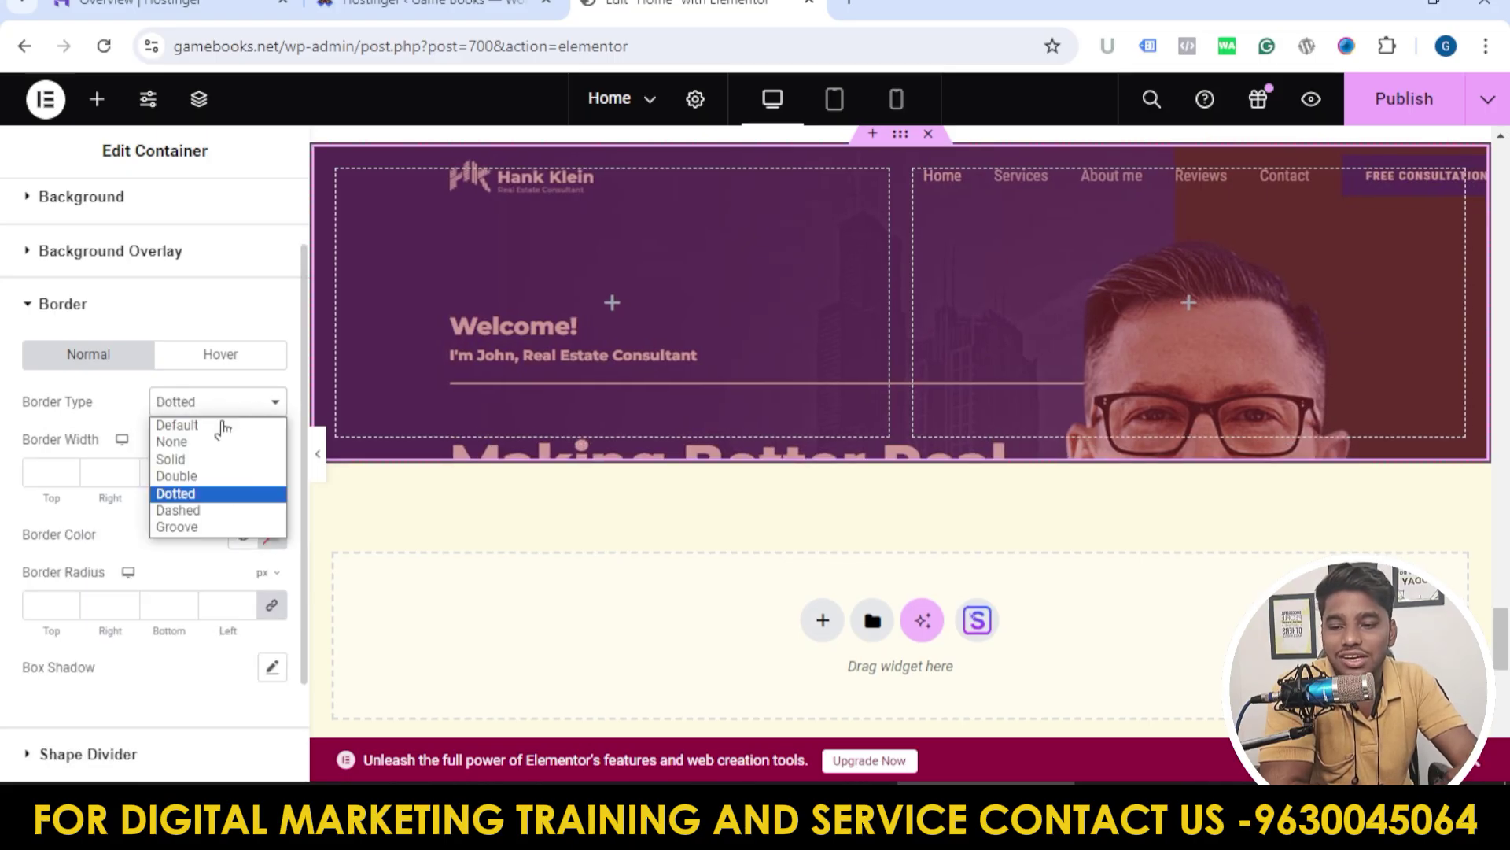
{"action": "left_click", "coordinate": [173, 561]}
Step: Set the color of the container's dotted border to a dark red
{"action": "left_click", "coordinate": [272, 535]}
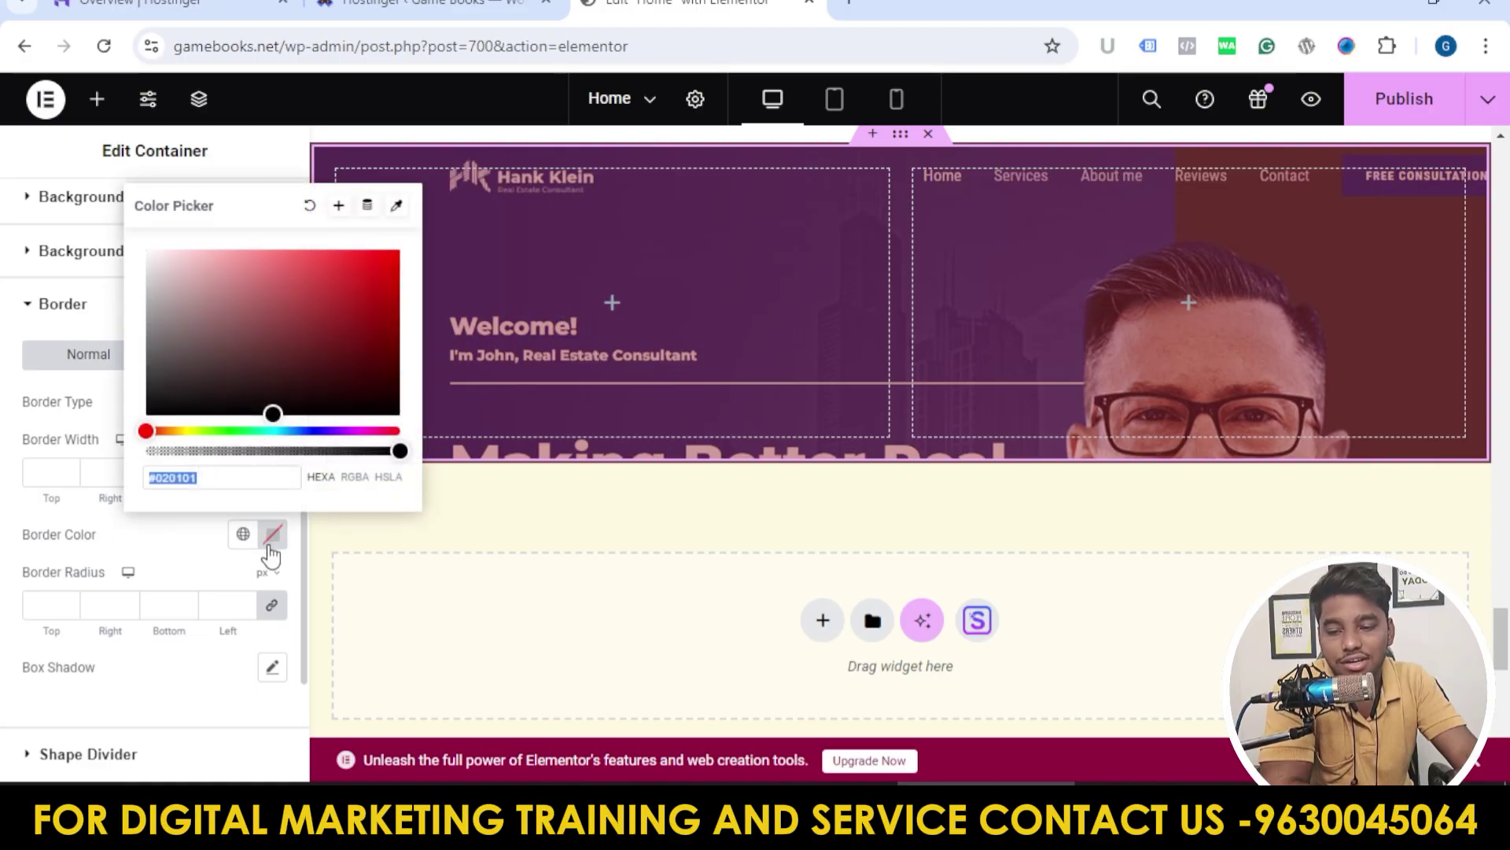
{"action": "left_click", "coordinate": [286, 395]}
{"action": "left_click", "coordinate": [354, 331]}
{"action": "left_click", "coordinate": [4, 439]}
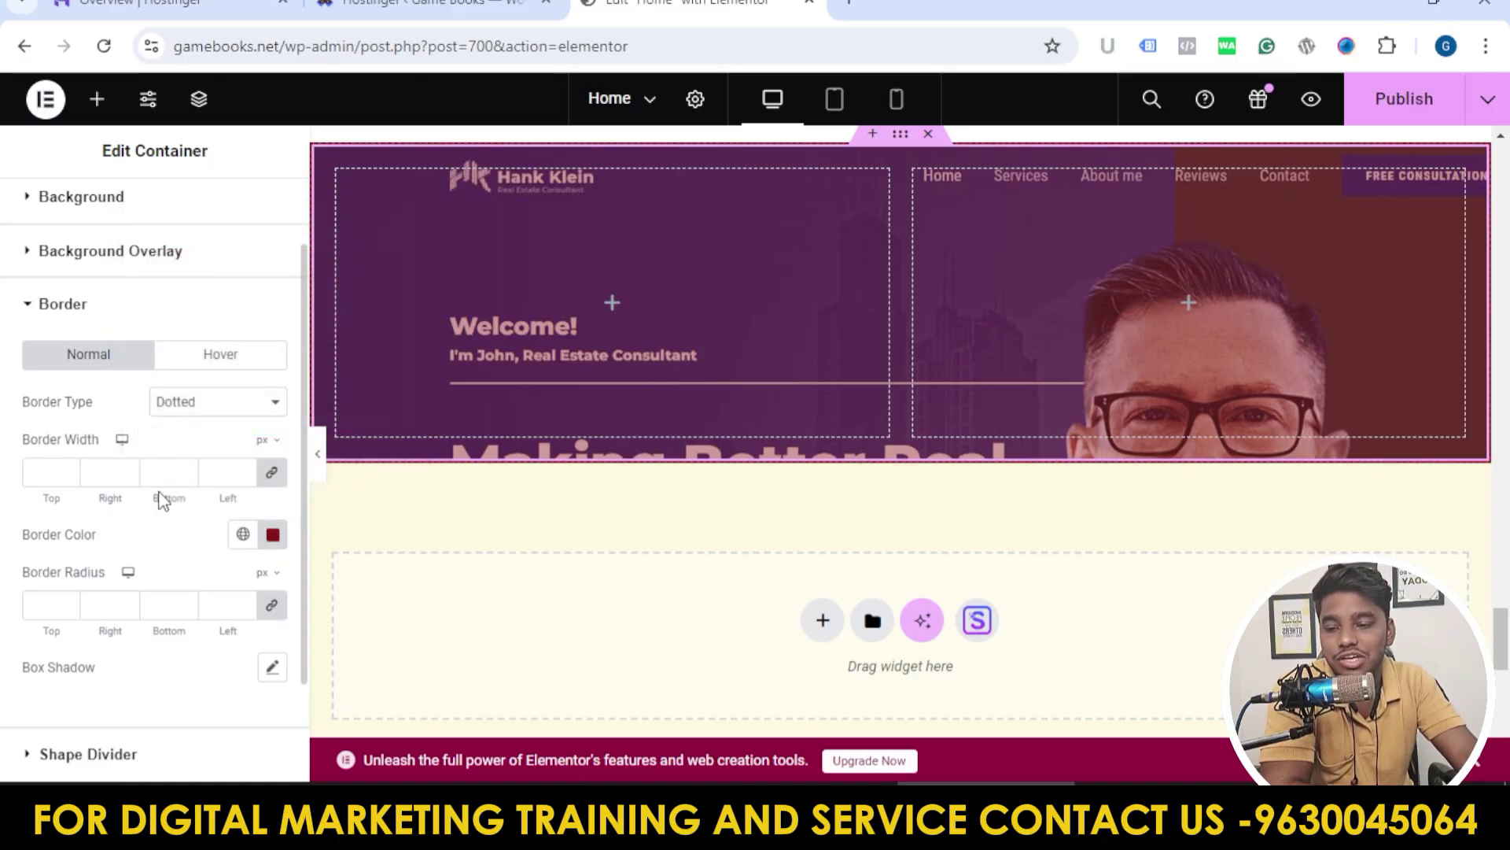
Step: Raise the container's border radius to 29 px on all four corners with the values linked
{"action": "scroll", "coordinate": [244, 486], "scroll_direction": "down", "scroll_amount": 2}
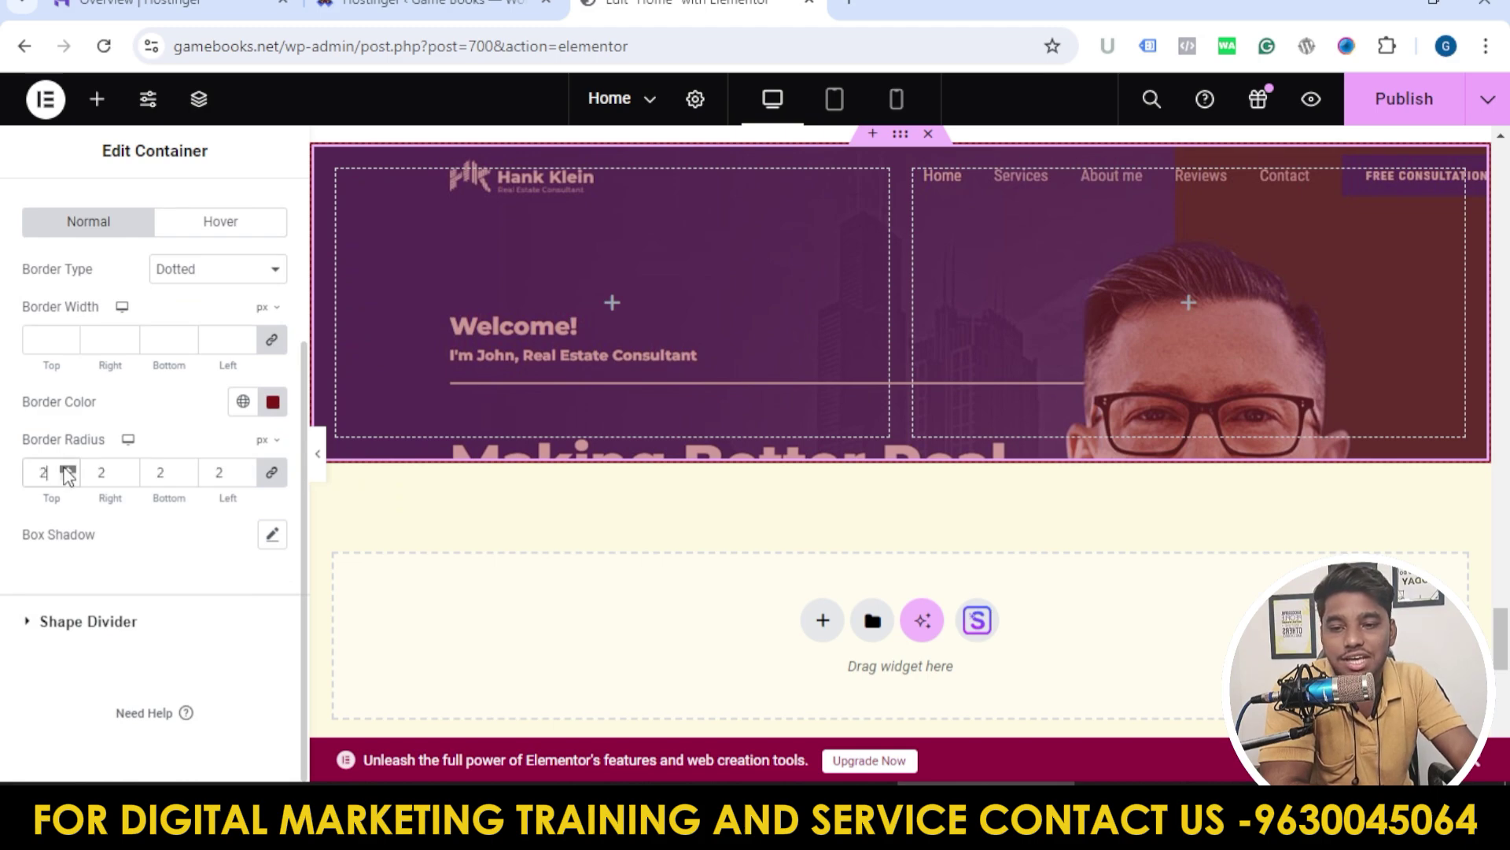
{"action": "left_click", "coordinate": [67, 469]}
{"action": "left_click", "coordinate": [67, 469]}
{"action": "left_click", "coordinate": [68, 468]}
{"action": "left_click", "coordinate": [67, 468]}
{"action": "left_click", "coordinate": [68, 468]}
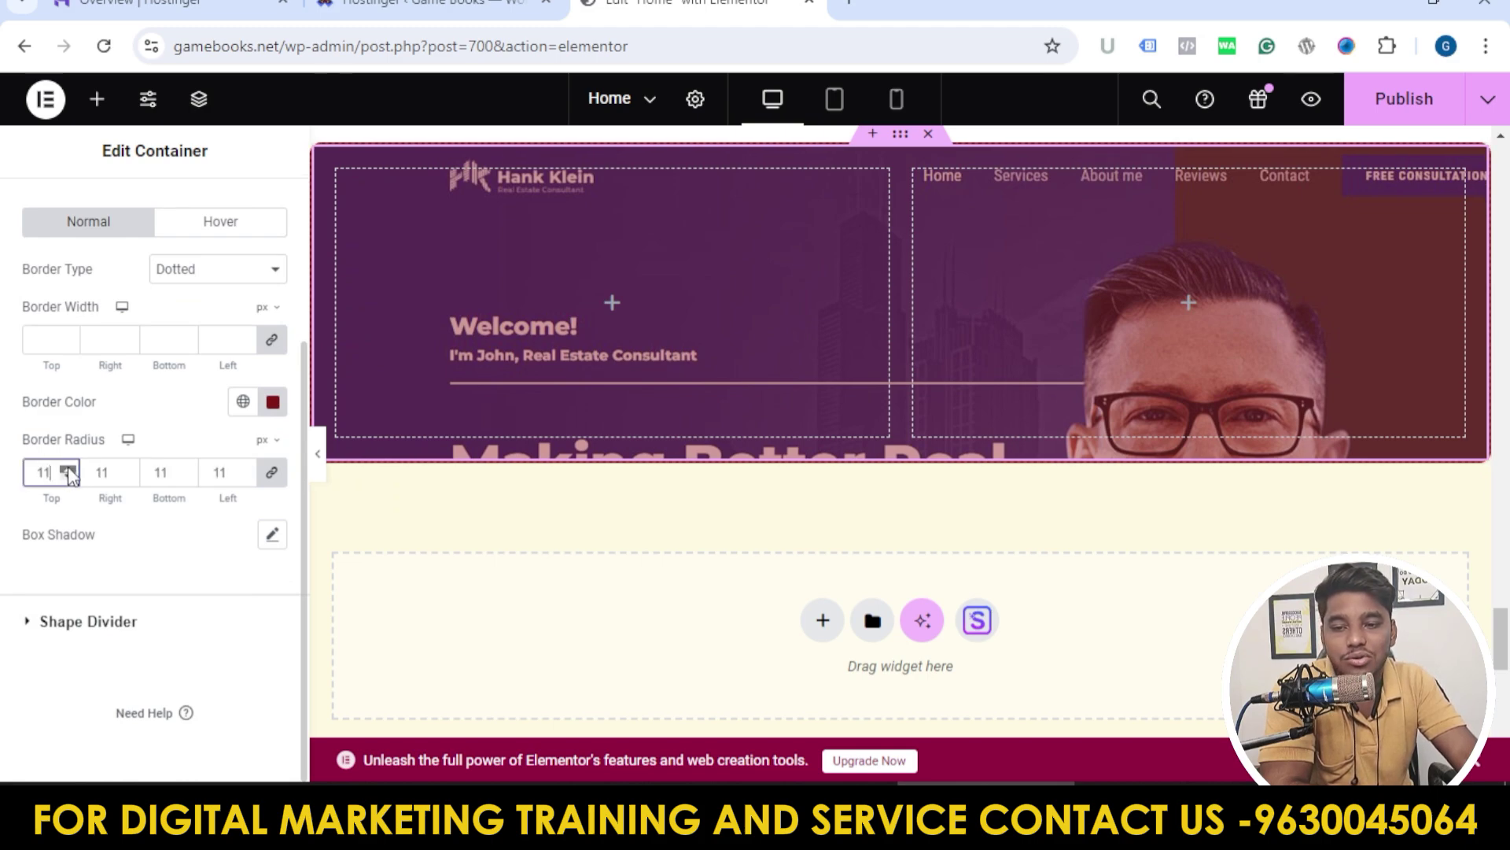
{"action": "left_click", "coordinate": [67, 469]}
{"action": "left_click", "coordinate": [67, 469]}
{"action": "left_click", "coordinate": [67, 469]}
{"action": "left_click", "coordinate": [67, 469]}
{"action": "left_click", "coordinate": [67, 468]}
{"action": "left_click", "coordinate": [68, 469]}
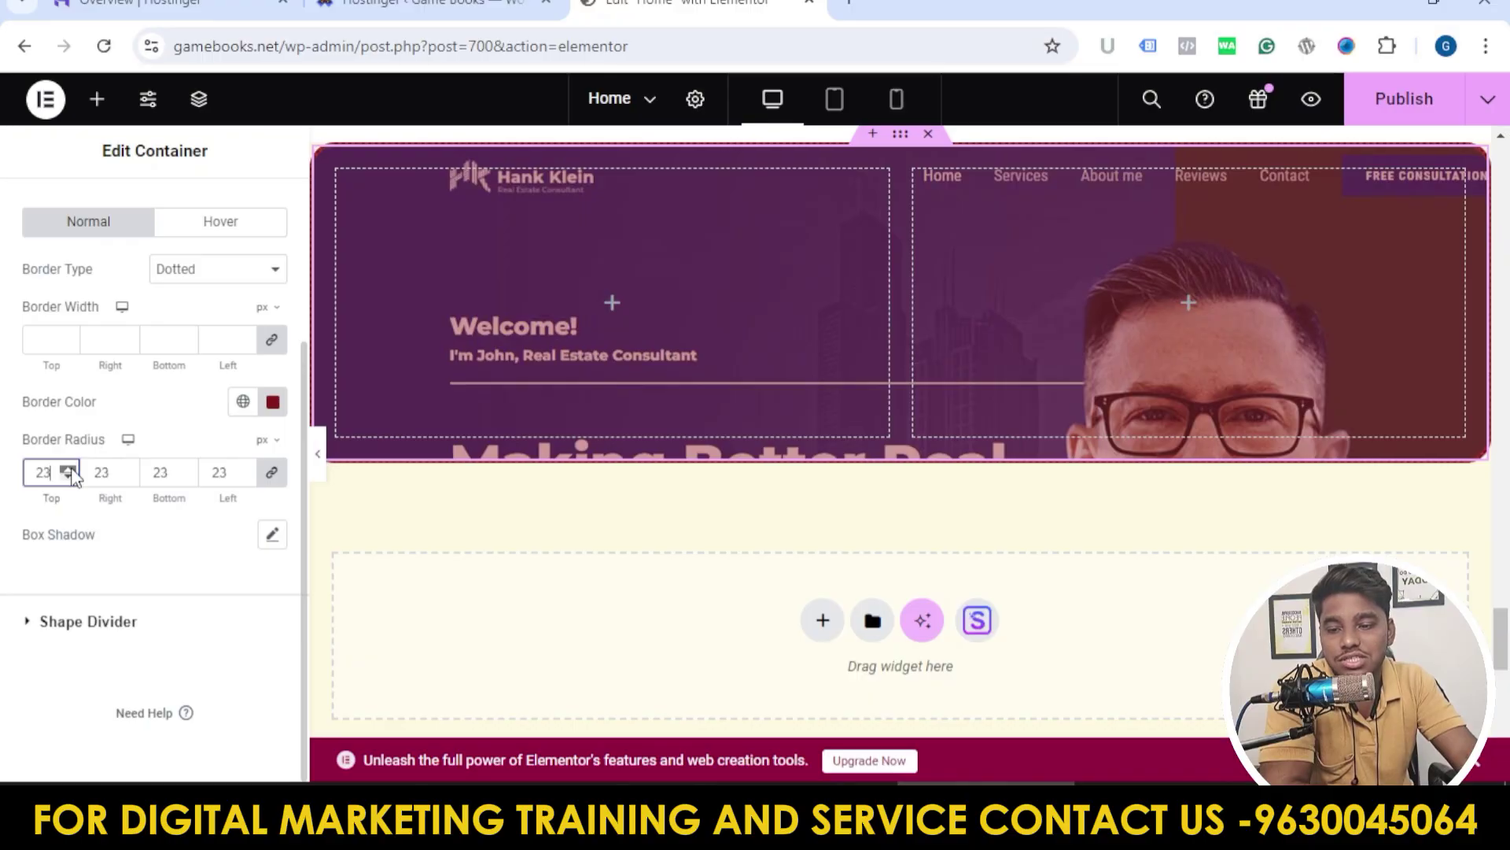
{"action": "left_click", "coordinate": [67, 469]}
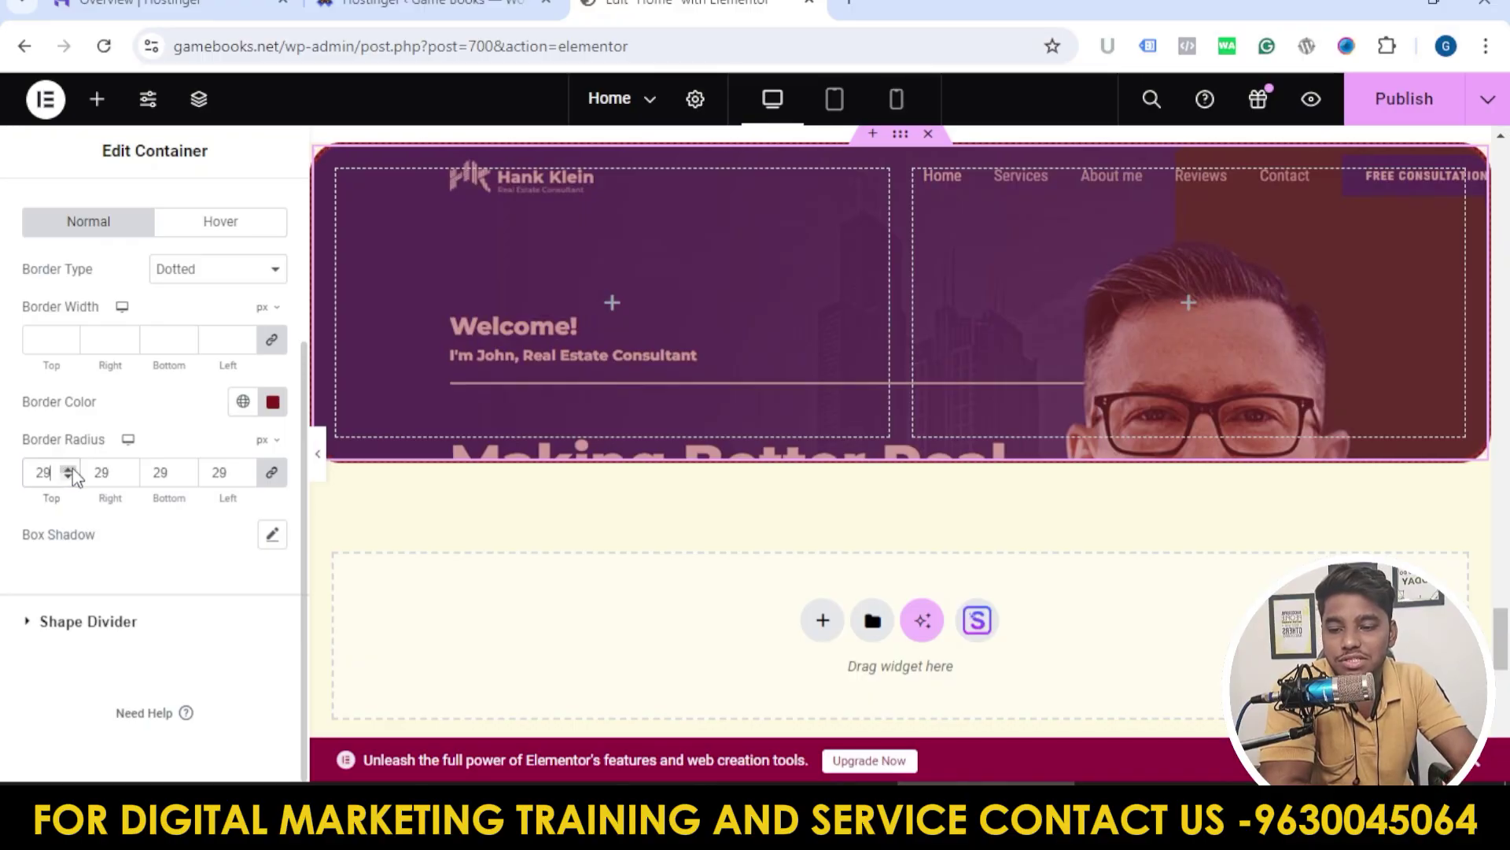
Step: Link the container's border radius values and set all four corners to 0 px
{"action": "left_click", "coordinate": [272, 474]}
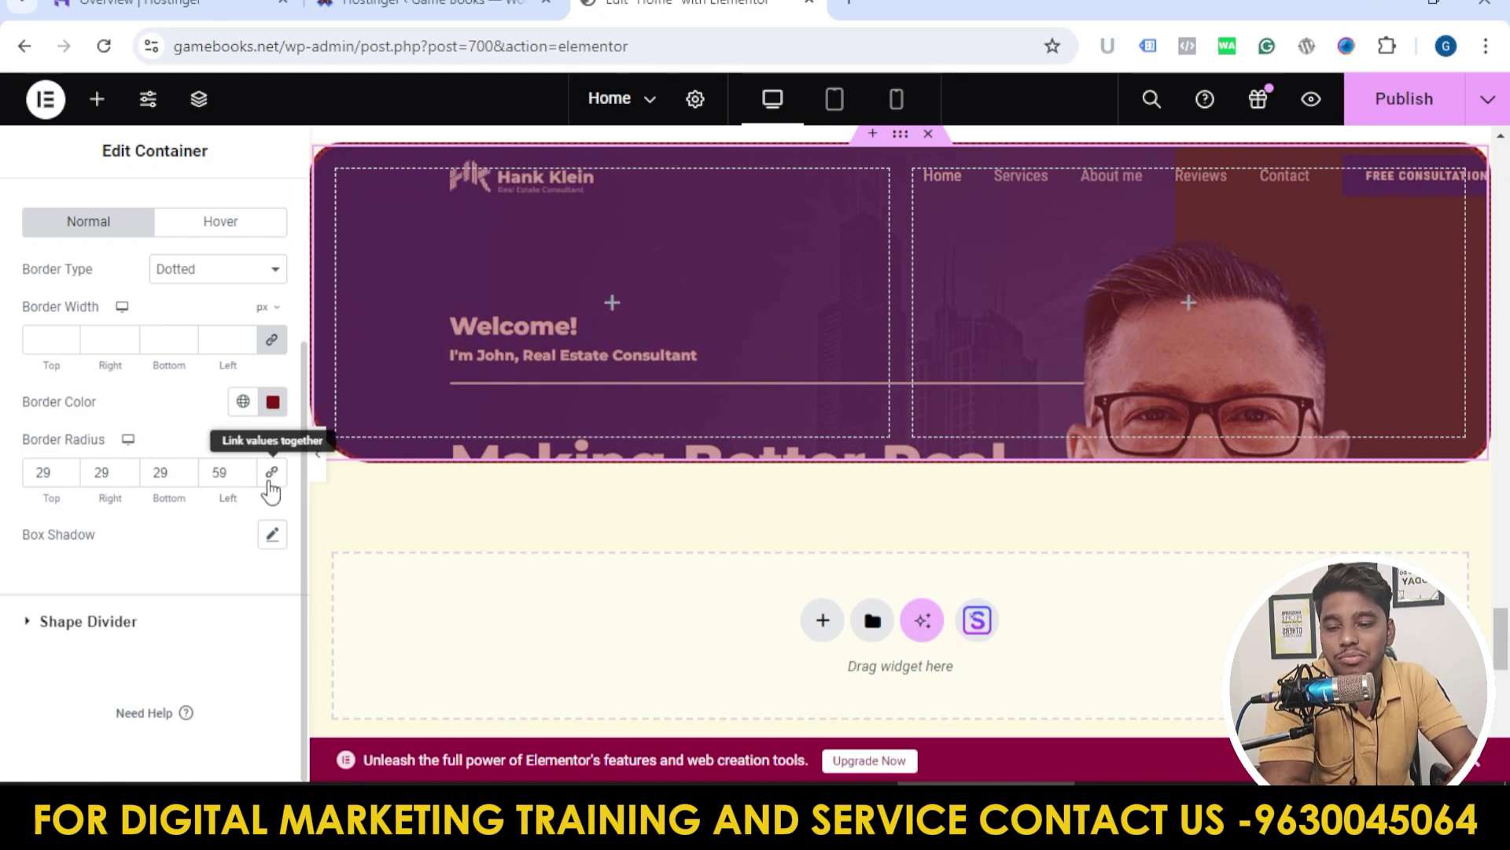
{"action": "left_click", "coordinate": [271, 472]}
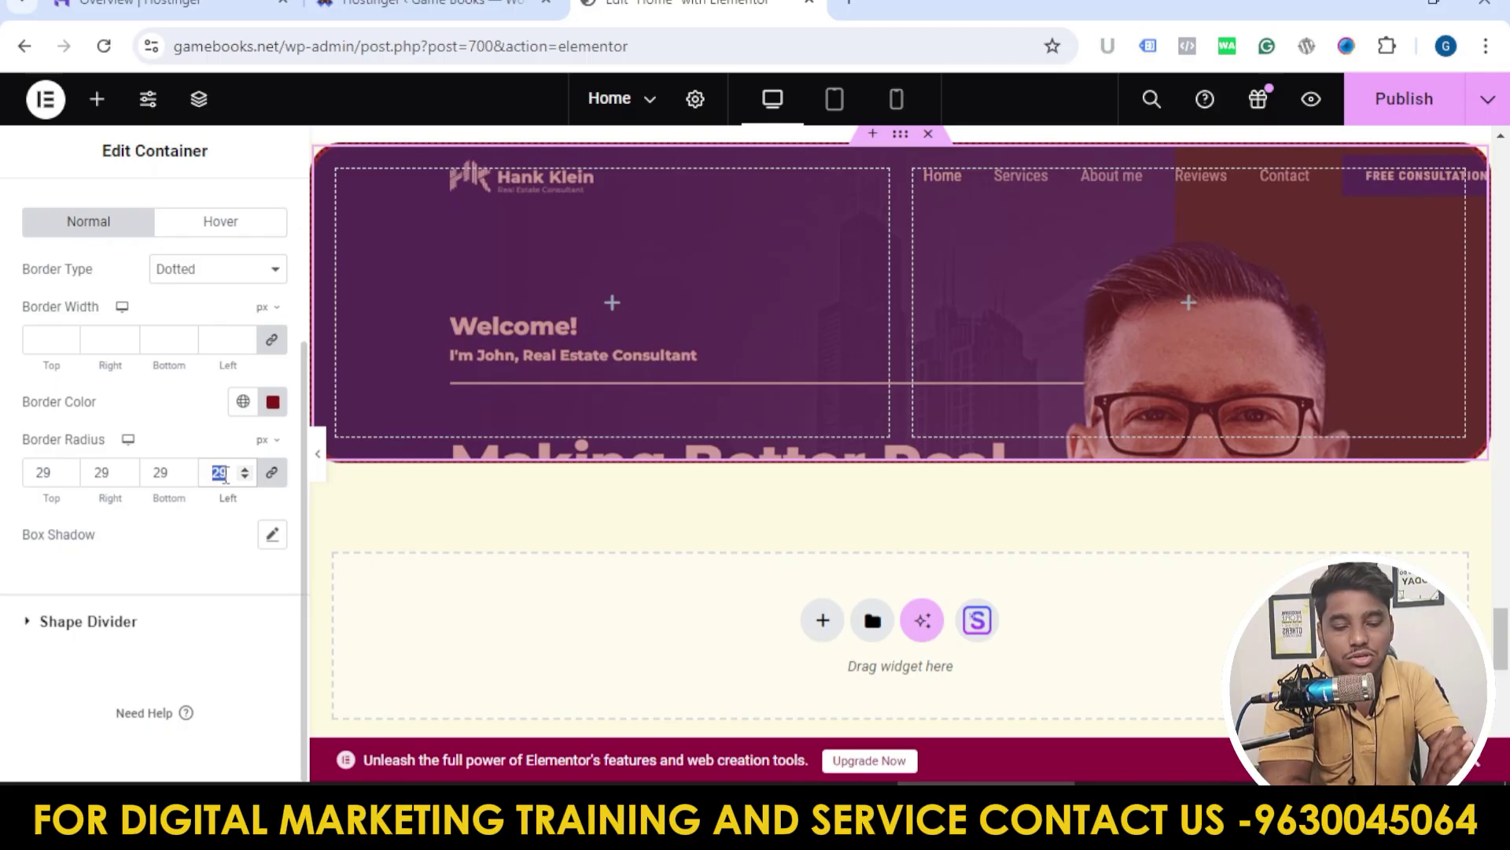
{"action": "type", "text": "0"}
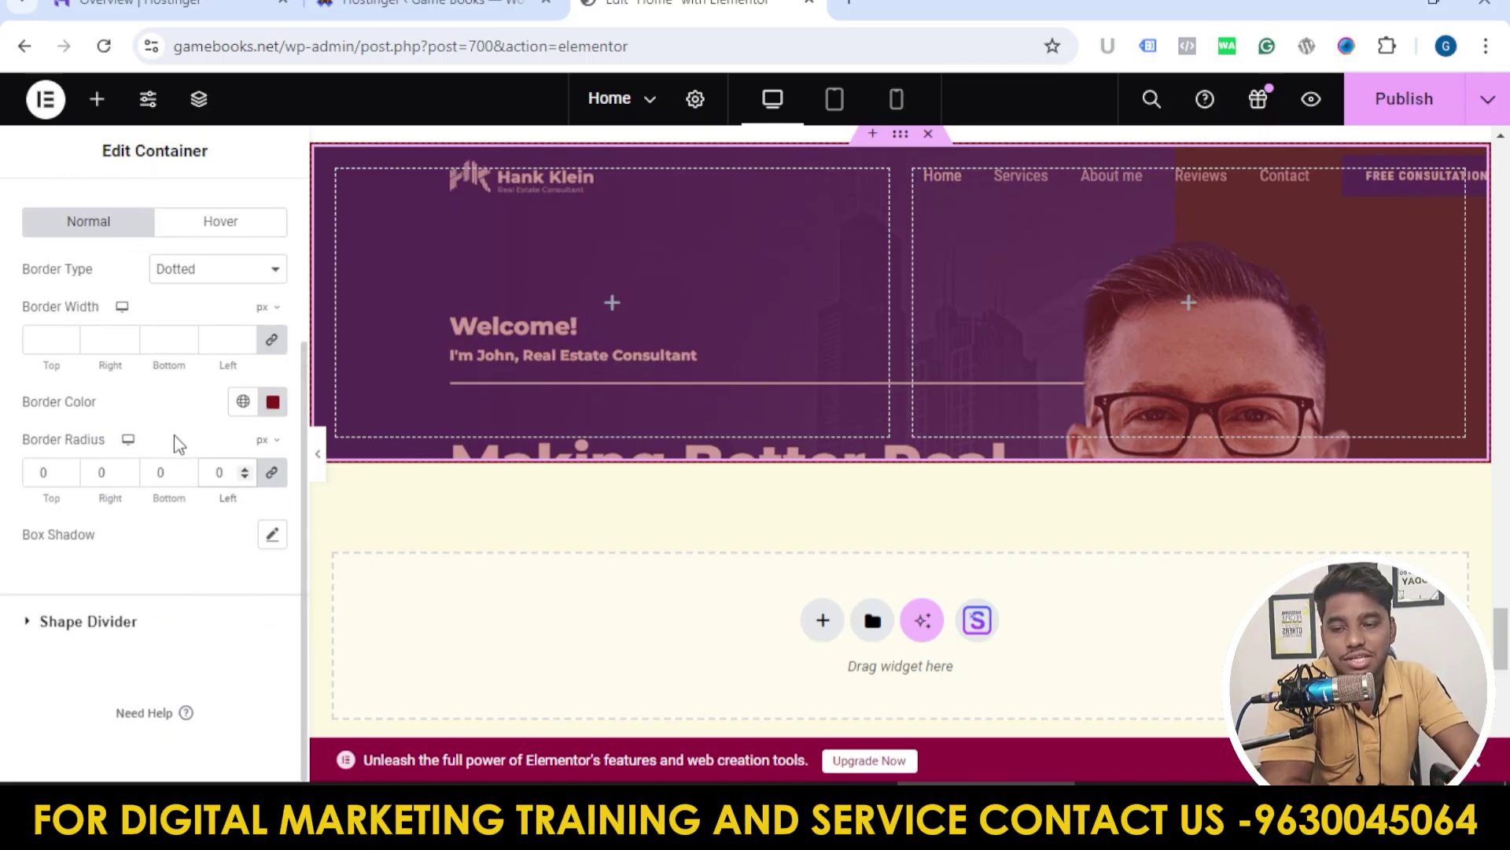
Step: Review the container's Advanced layout settings, including margin, padding, alignment and position
{"action": "scroll", "coordinate": [179, 445], "scroll_direction": "up", "scroll_amount": 3}
{"action": "left_click", "coordinate": [280, 224]}
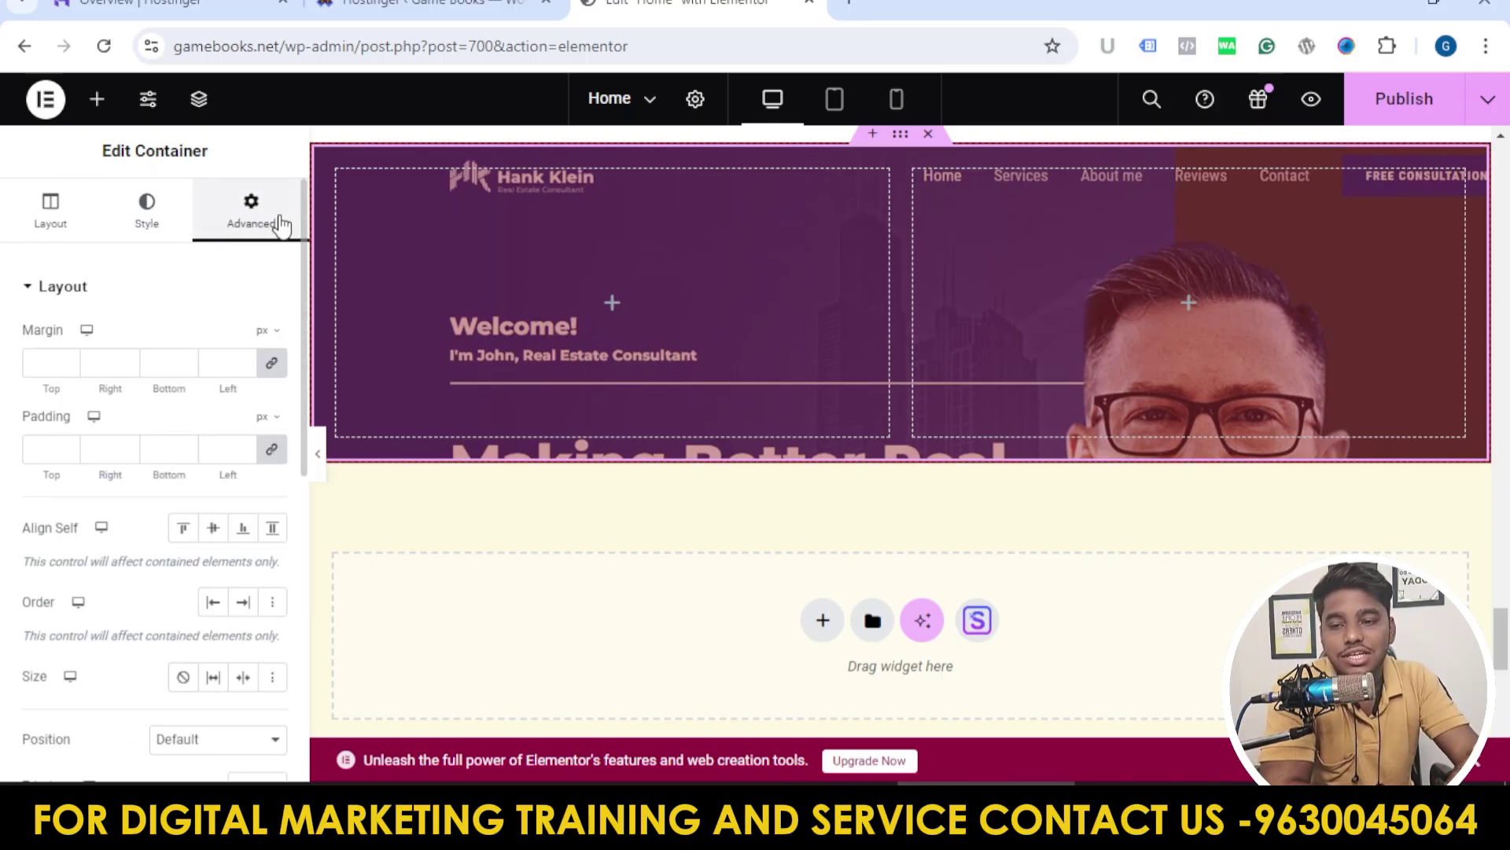
{"action": "scroll", "coordinate": [574, 401], "scroll_direction": "up", "scroll_amount": 3}
{"action": "scroll", "coordinate": [673, 390], "scroll_direction": "down", "scroll_amount": 4}
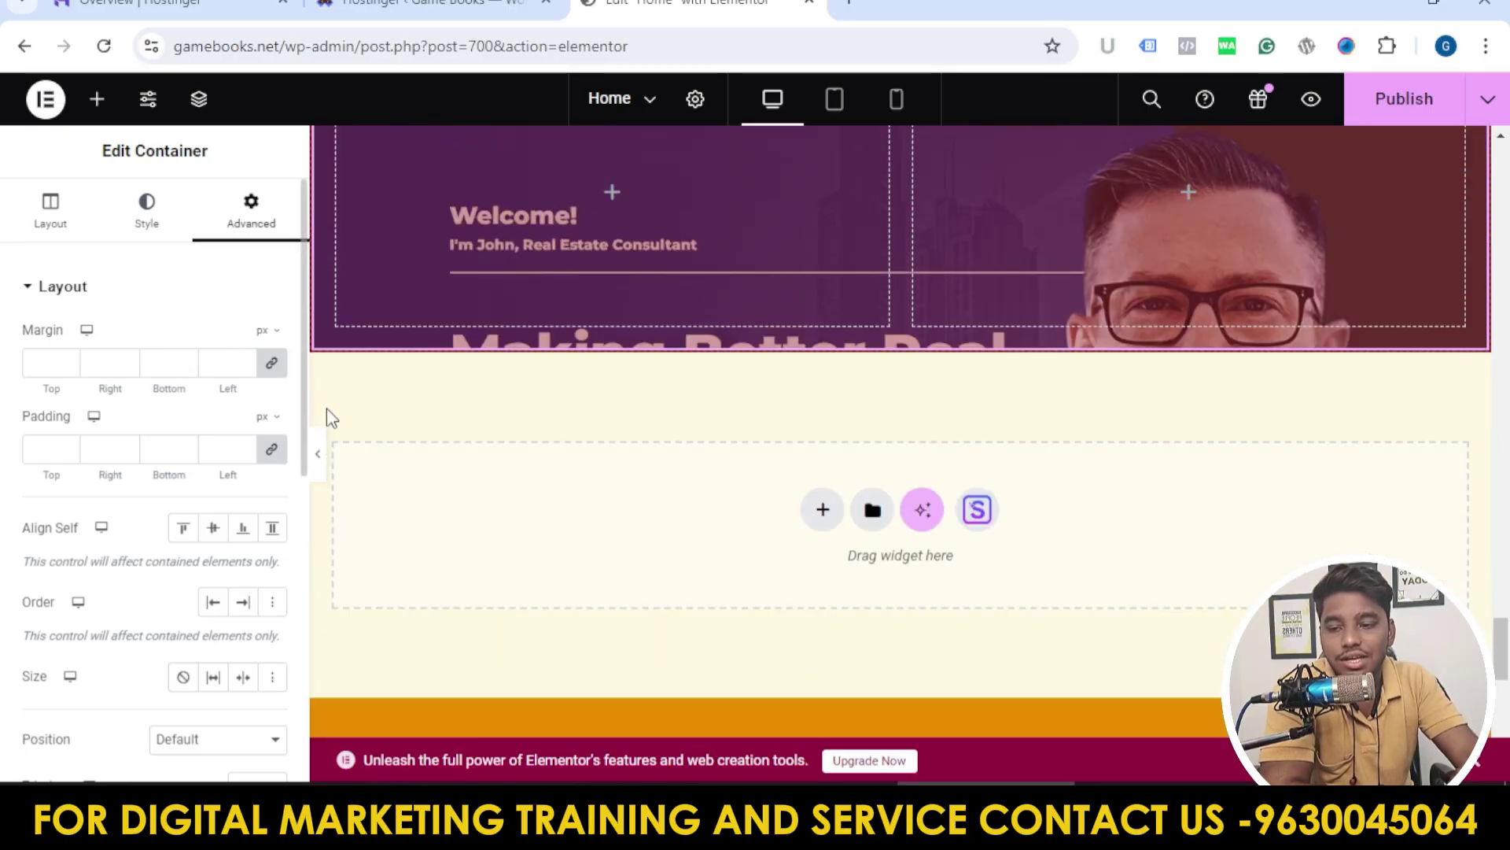
{"action": "scroll", "coordinate": [187, 441], "scroll_direction": "down", "scroll_amount": 2}
{"action": "scroll", "coordinate": [829, 458], "scroll_direction": "up", "scroll_amount": 3}
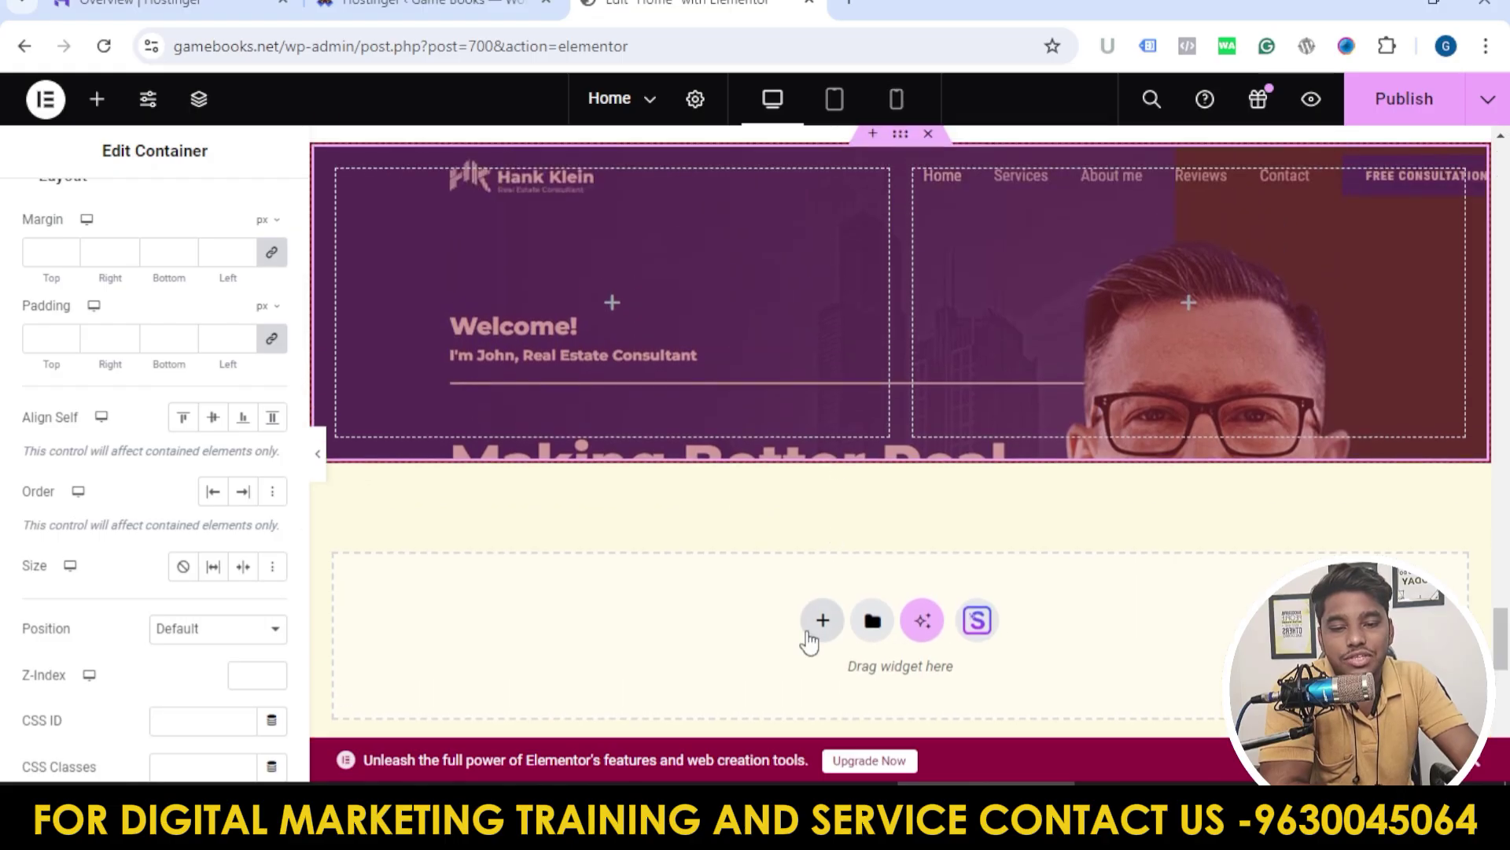
Step: Add a new container with two equal columns below the styled container
{"action": "left_click", "coordinate": [822, 620]}
{"action": "scroll", "coordinate": [836, 405], "scroll_direction": "down", "scroll_amount": 1}
{"action": "left_click", "coordinate": [850, 566]}
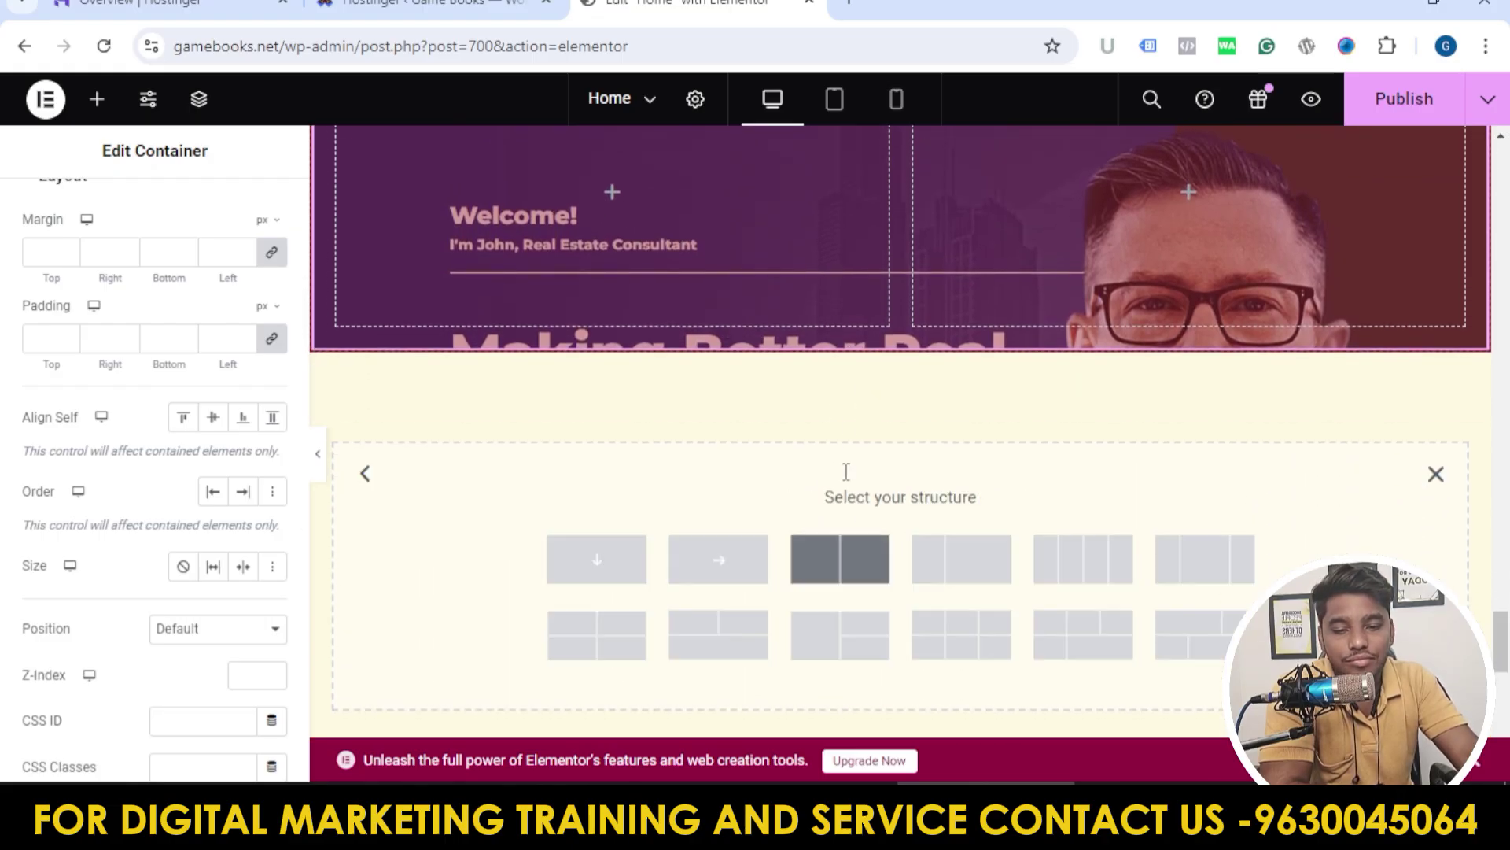
{"action": "scroll", "coordinate": [848, 433], "scroll_direction": "down", "scroll_amount": 3}
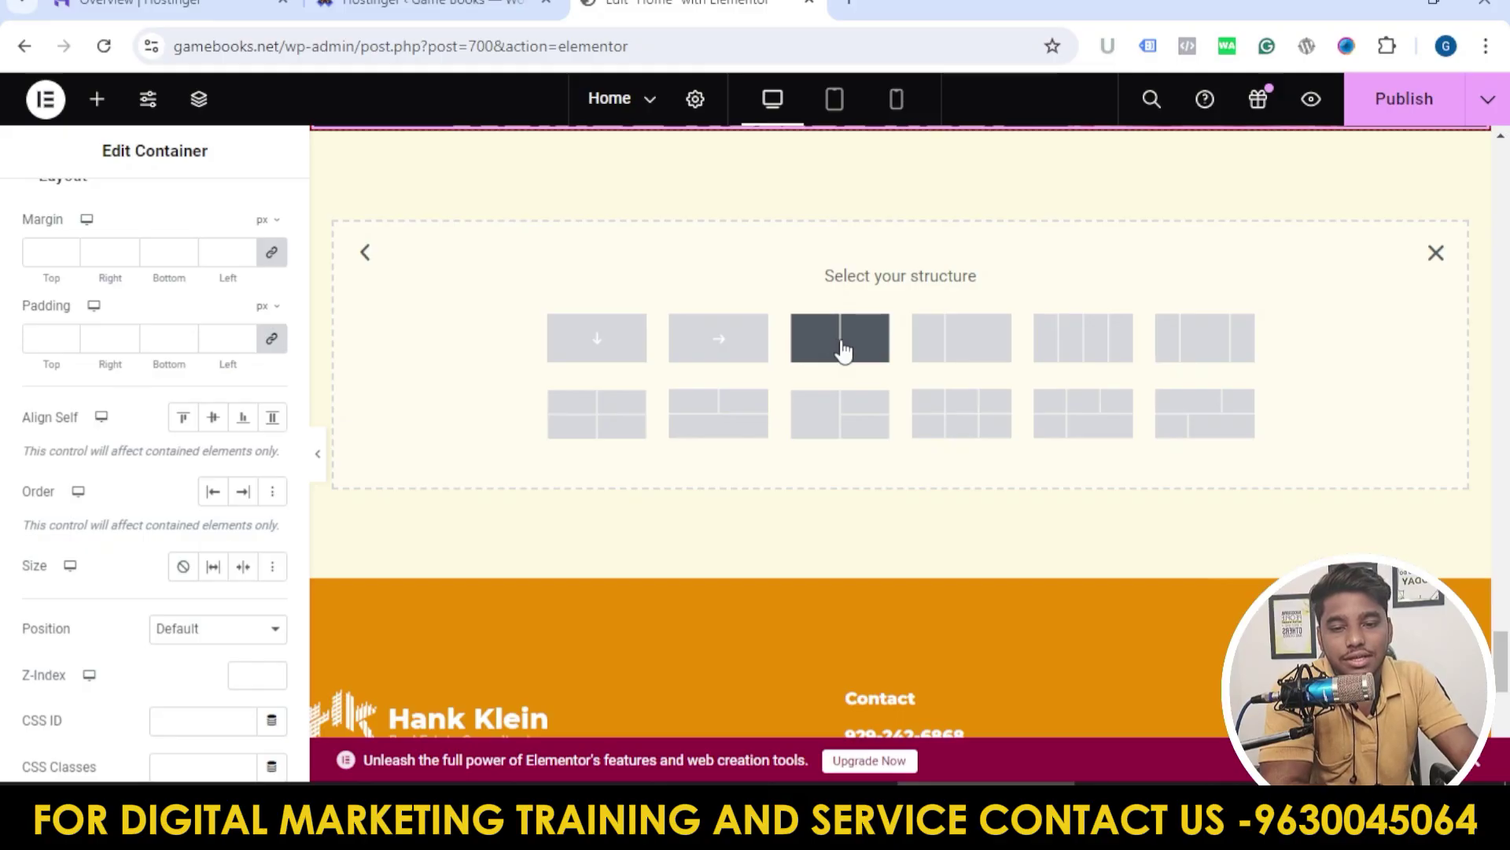
{"action": "left_click", "coordinate": [843, 349]}
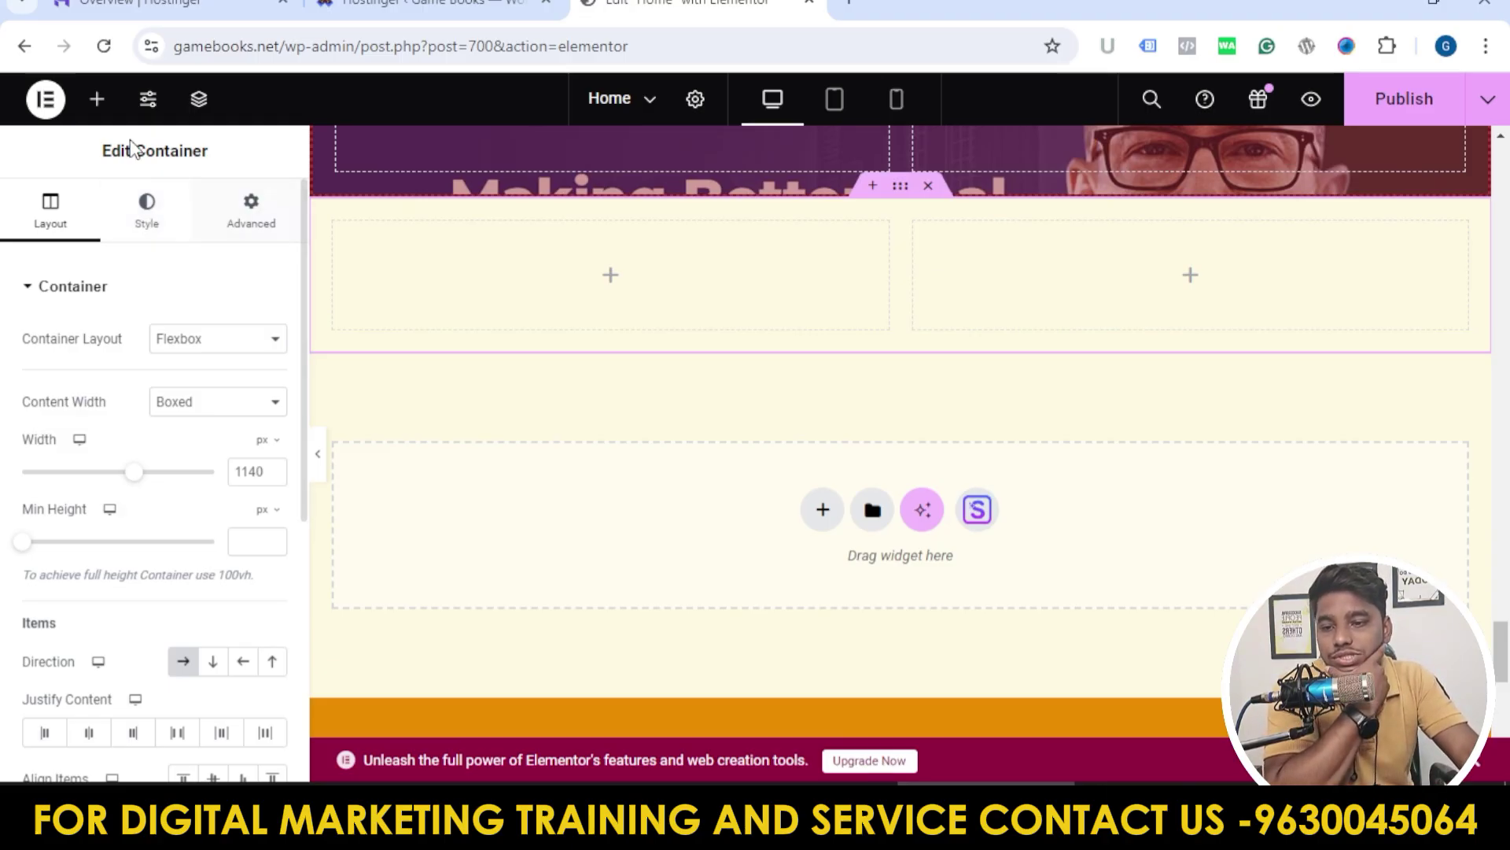
Step: Add a Heading widget to the first column of the new two-column container
{"action": "left_click", "coordinate": [92, 108]}
{"action": "scroll", "coordinate": [157, 393], "scroll_direction": "down", "scroll_amount": 5}
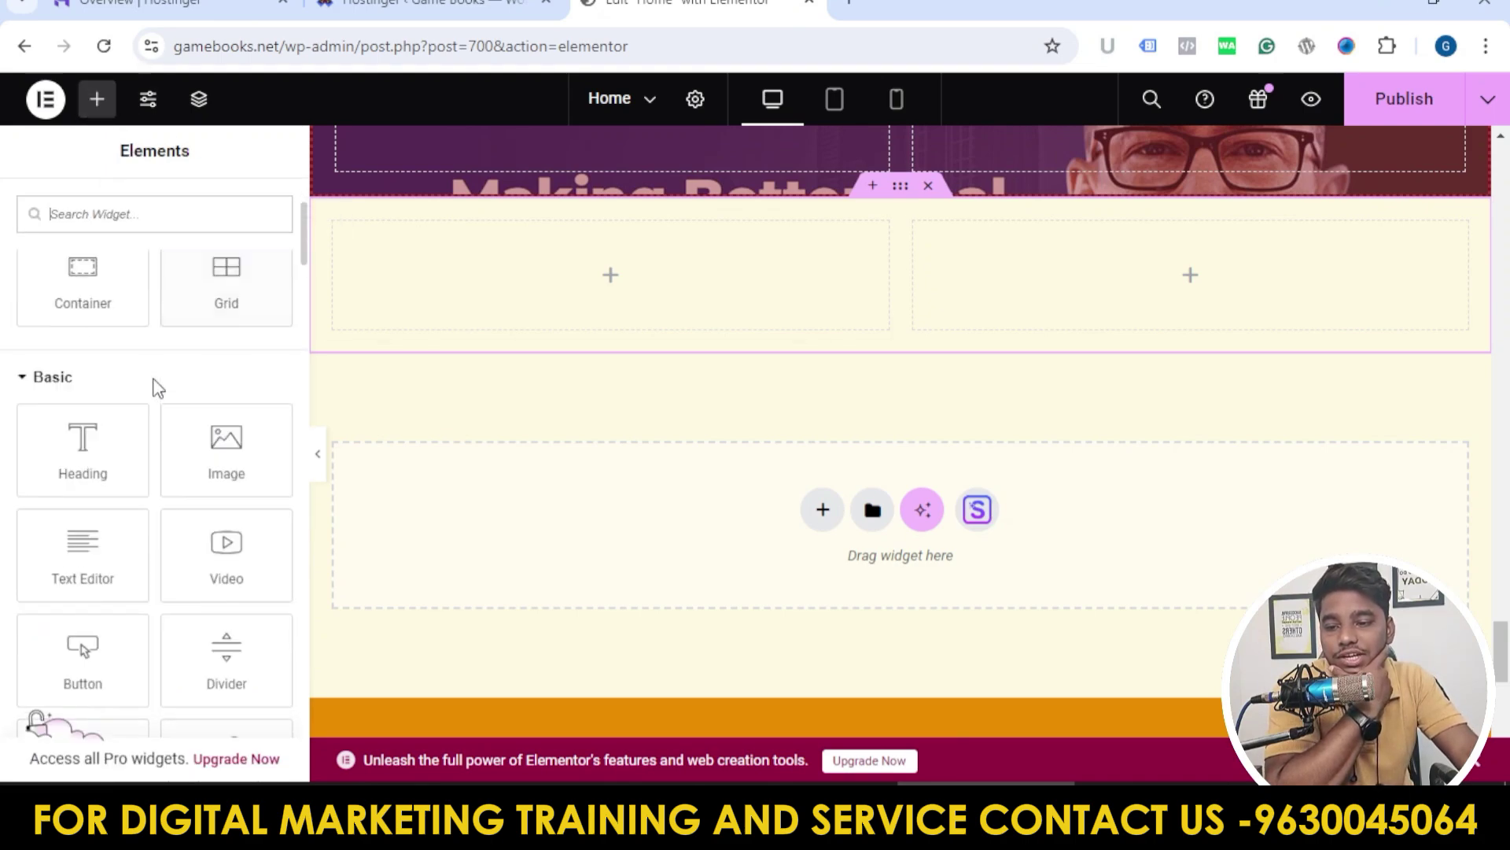
{"action": "scroll", "coordinate": [173, 401], "scroll_direction": "up", "scroll_amount": 2}
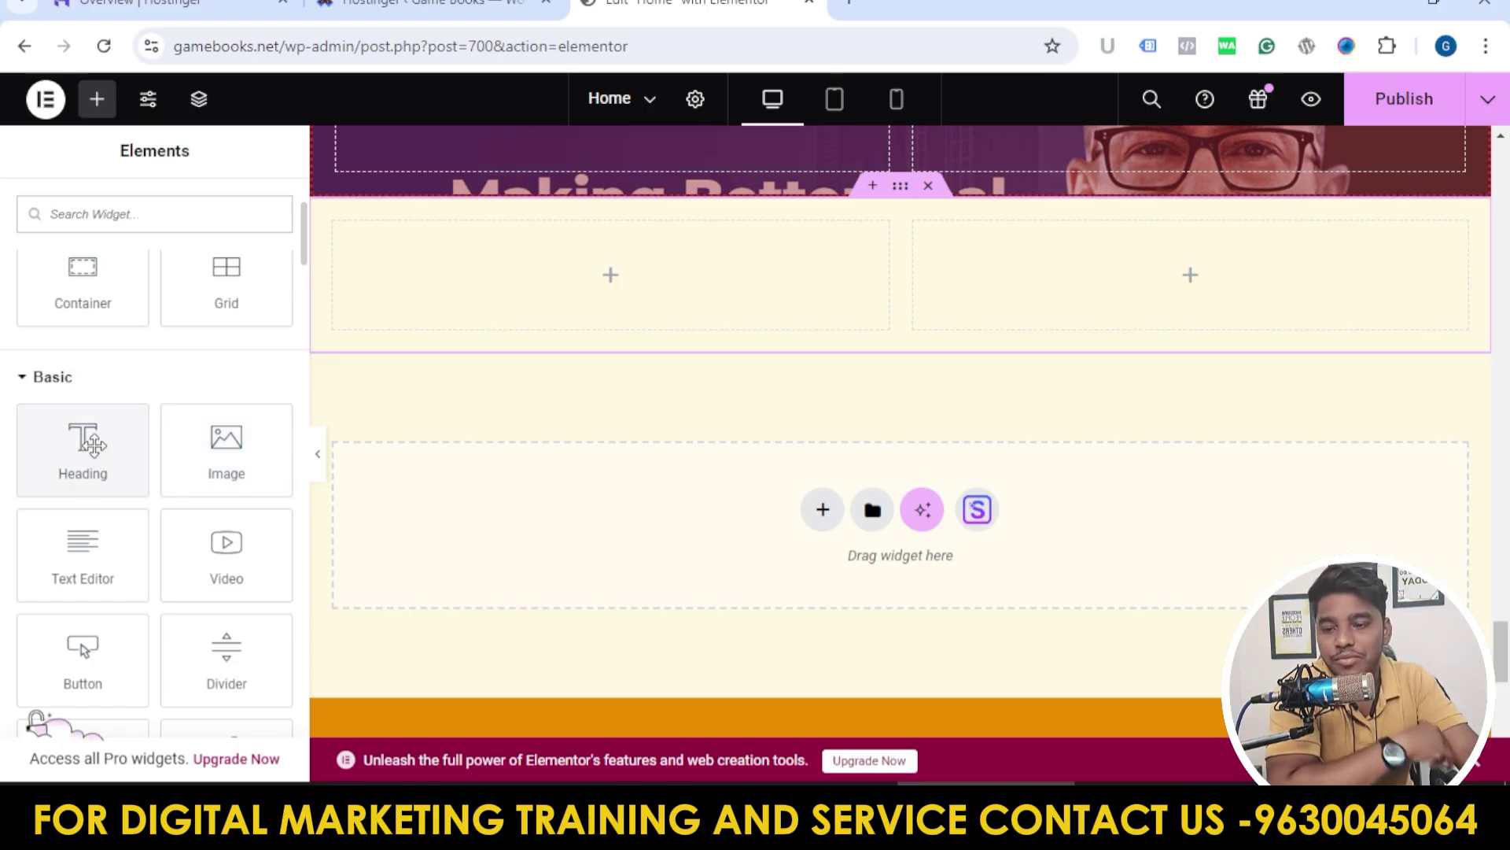
{"action": "left_click_drag", "start_coordinate": [82, 446], "coordinate": [701, 277]}
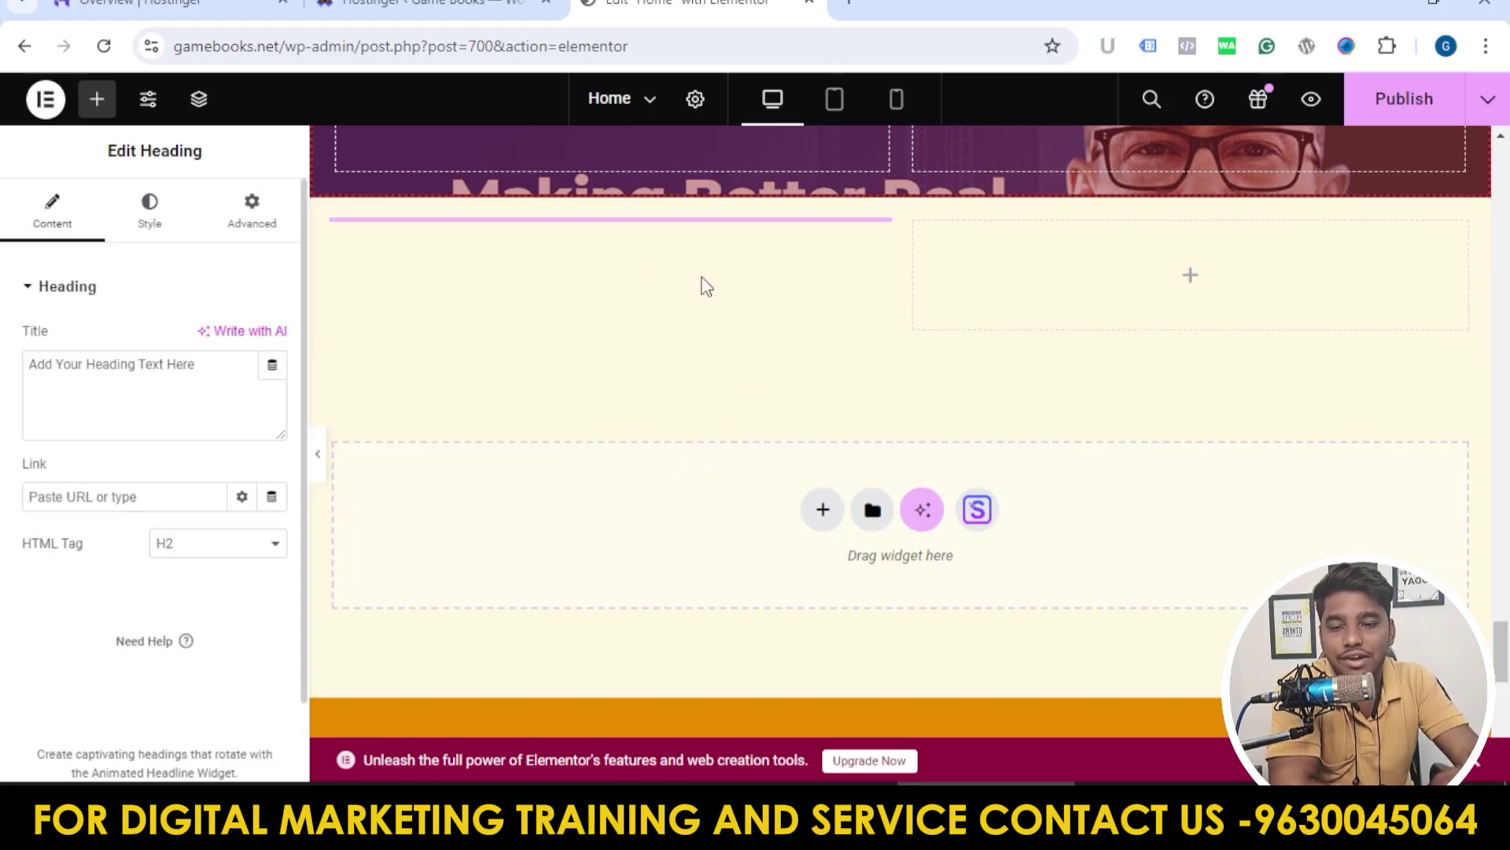
Step: Replace the heading's placeholder title with "welcome to dubai"
{"action": "double_click", "coordinate": [156, 402]}
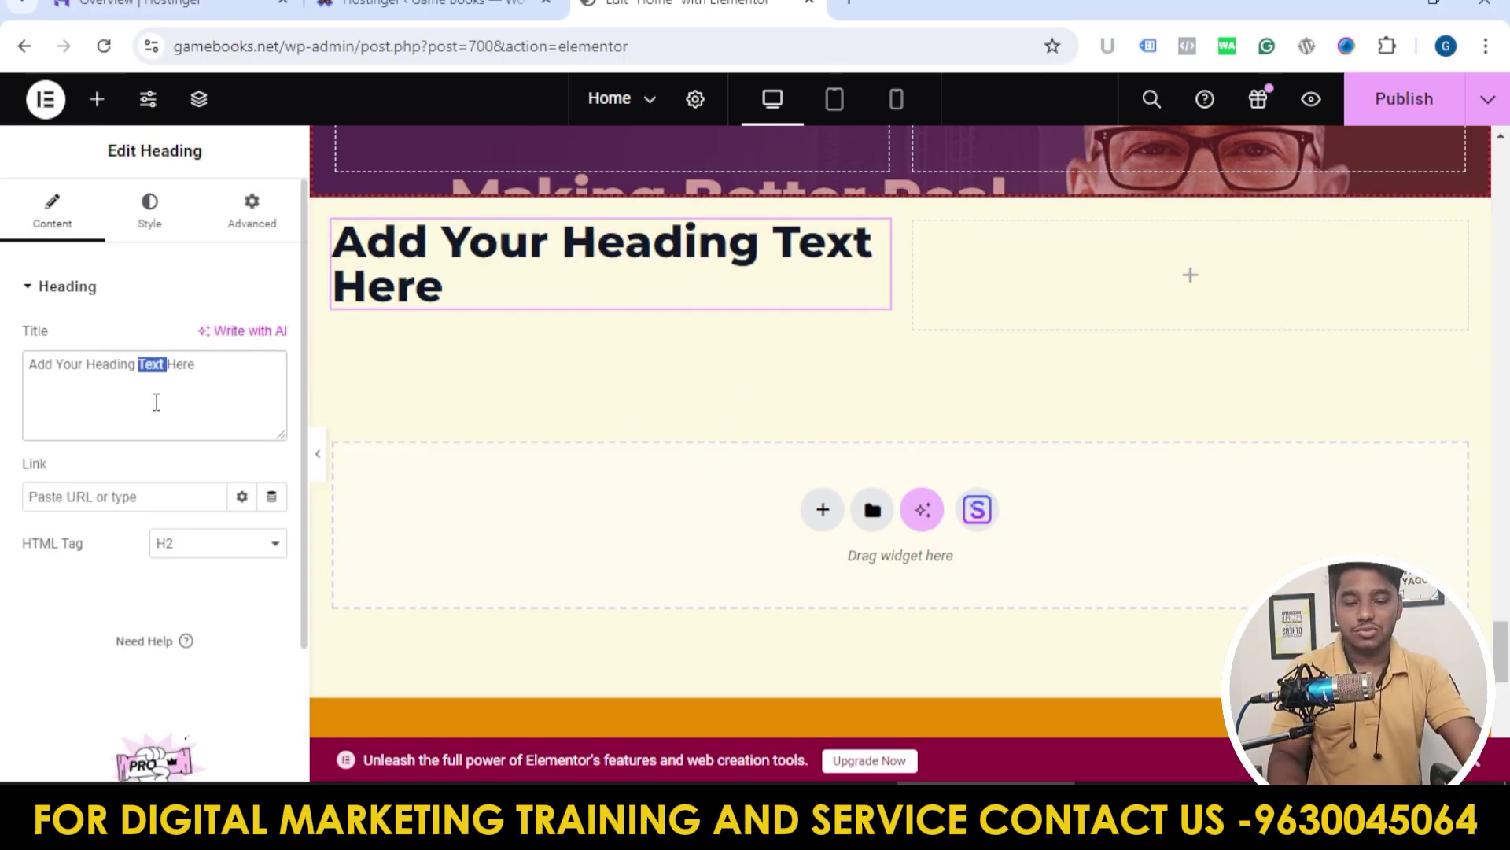
{"action": "key", "text": "BackSpace"}
{"action": "key", "text": "ctrl+a"}
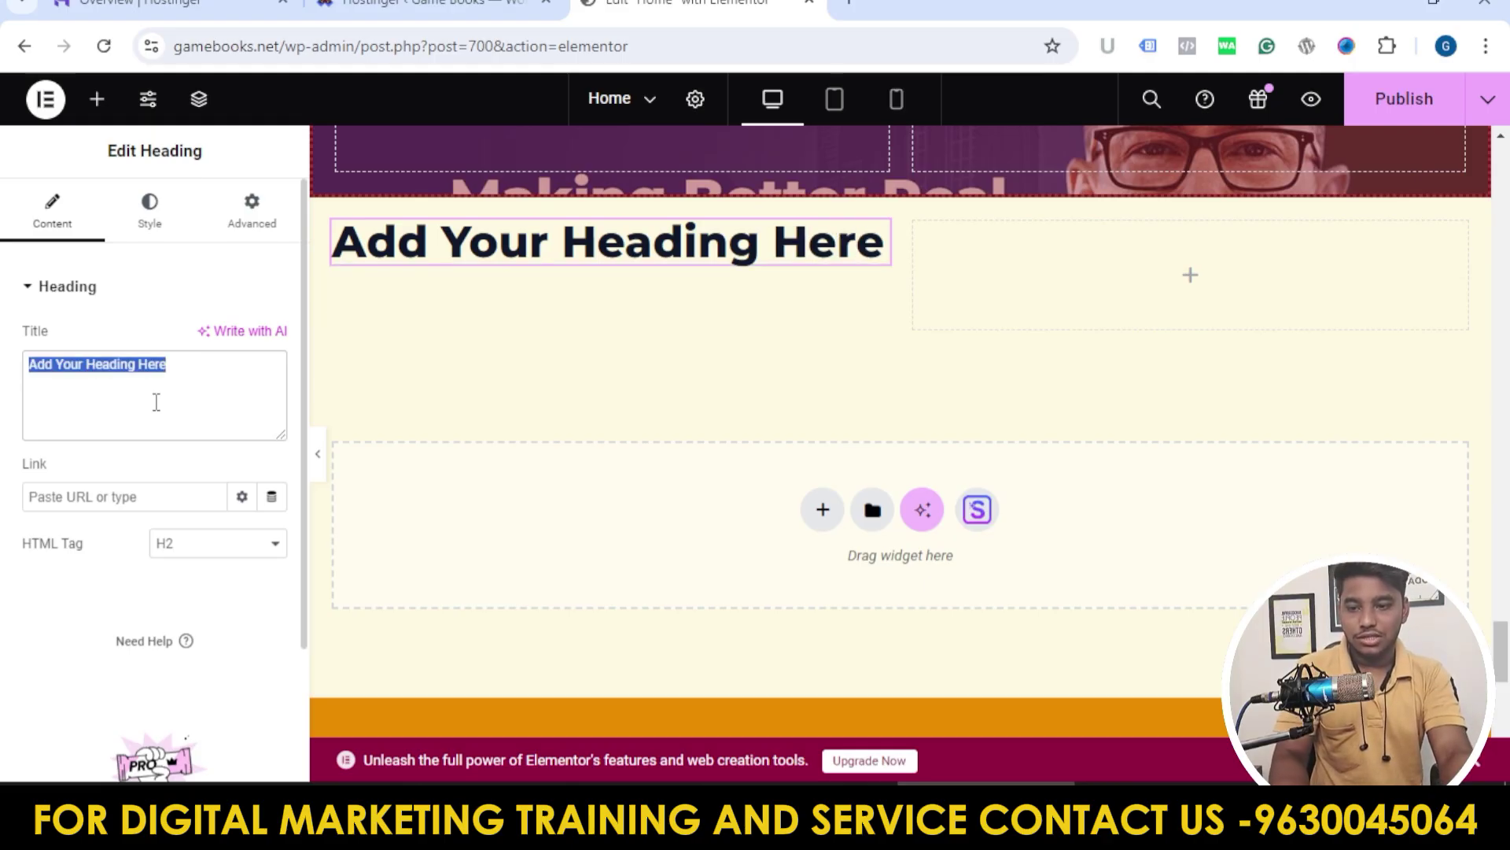
{"action": "key", "text": "BackSpace"}
{"action": "type", "text": "wel"}
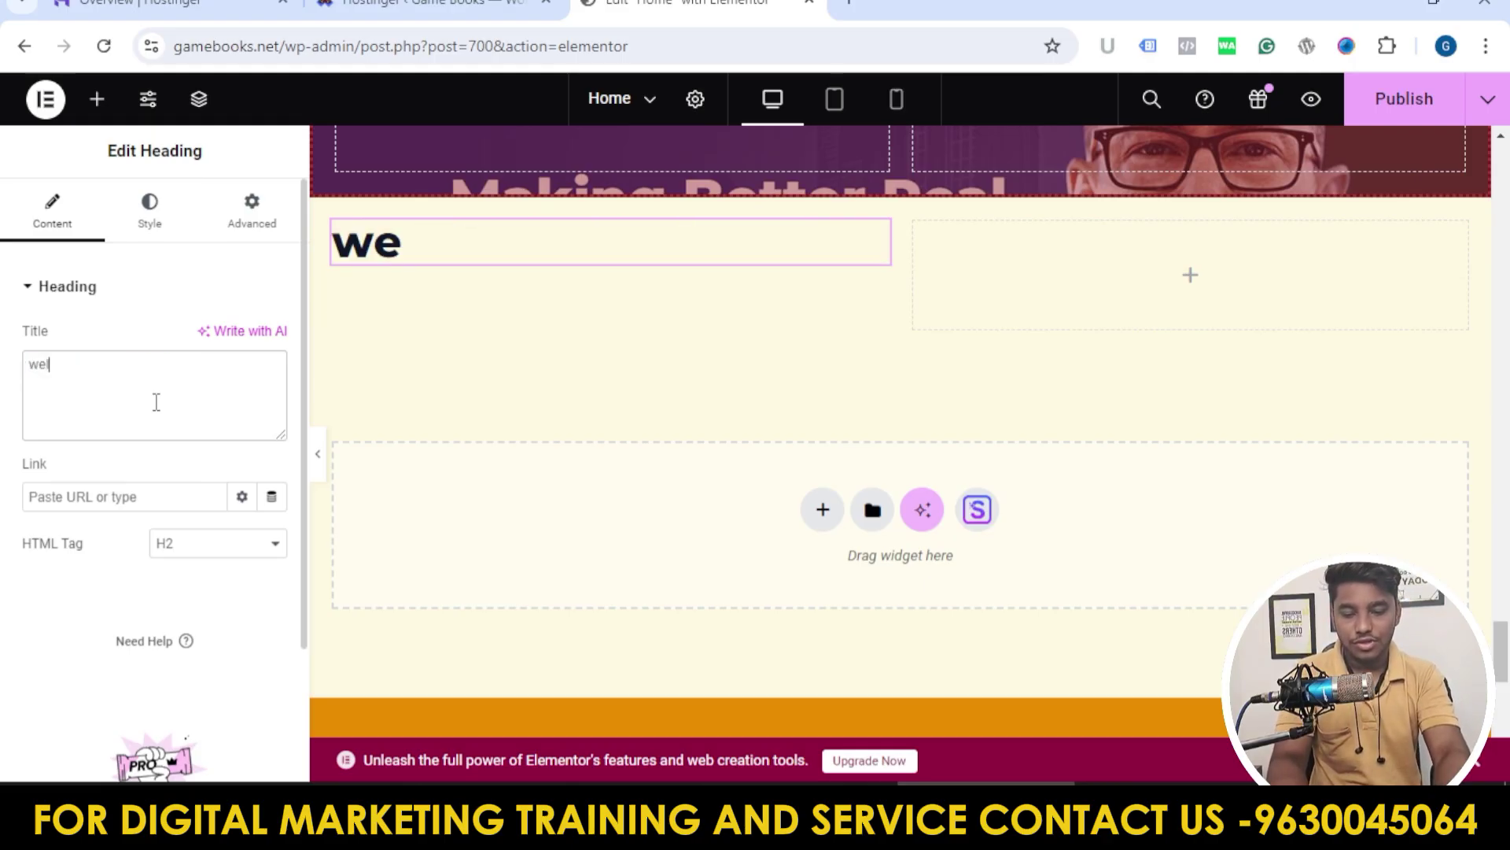
{"action": "type", "text": "come to dubai"}
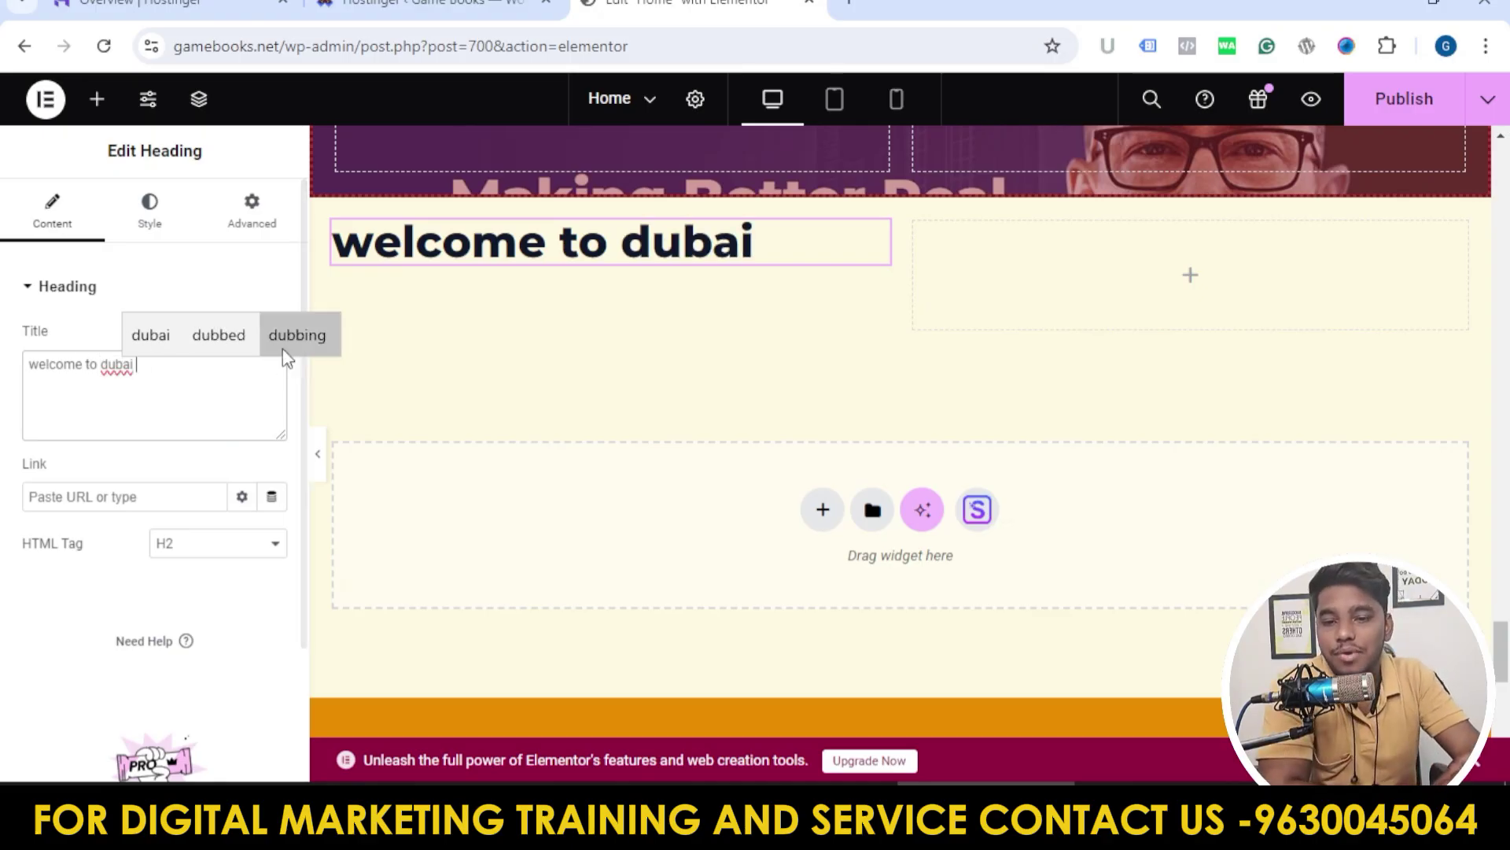
Step: Increase the heading's linked margin on all sides and set its padding to 4 px on every side
{"action": "left_click", "coordinate": [243, 224]}
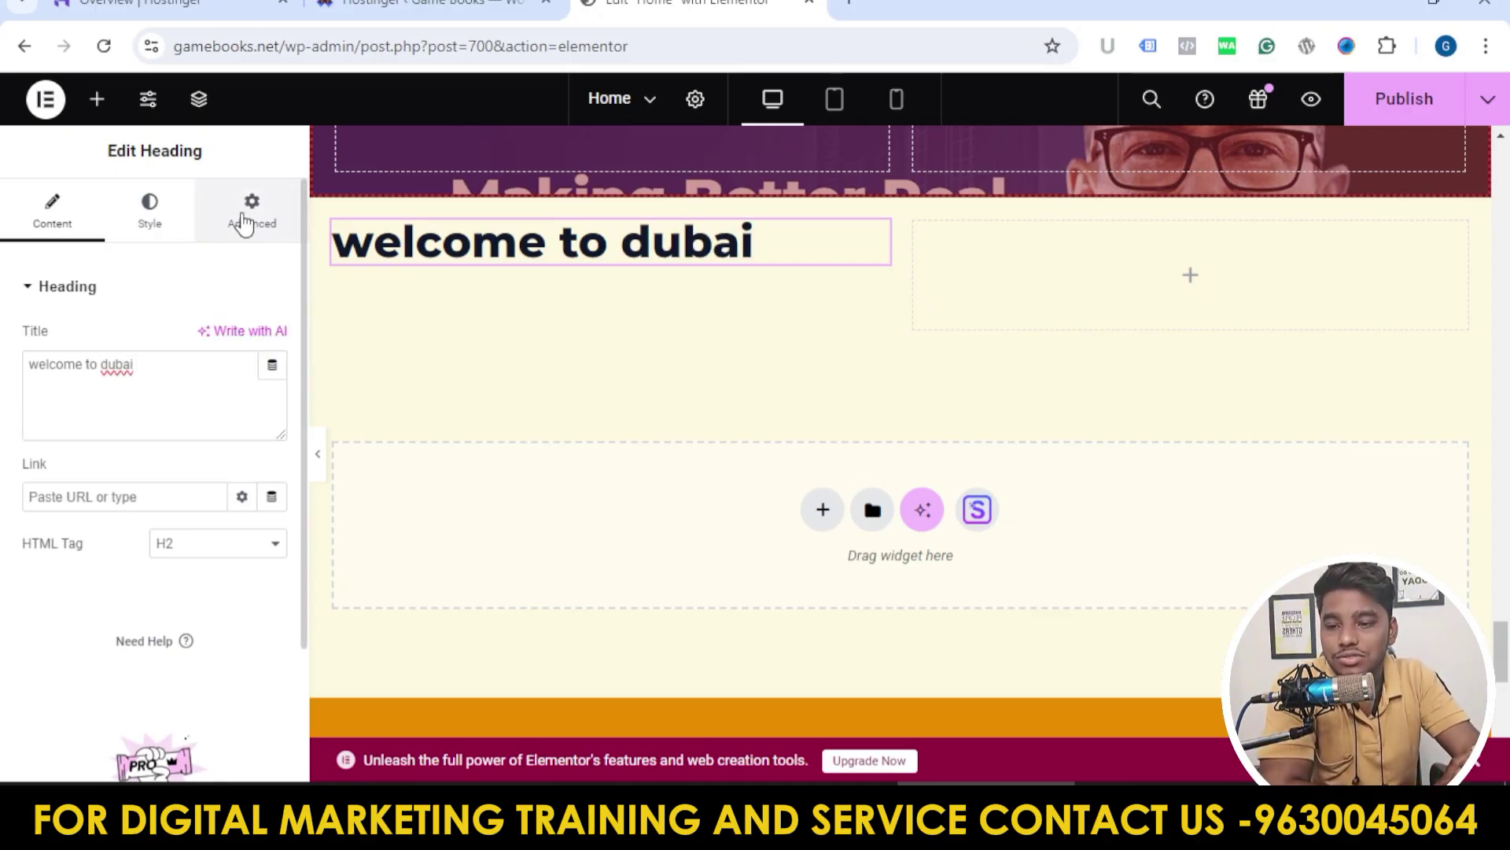
{"action": "left_click", "coordinate": [67, 359]}
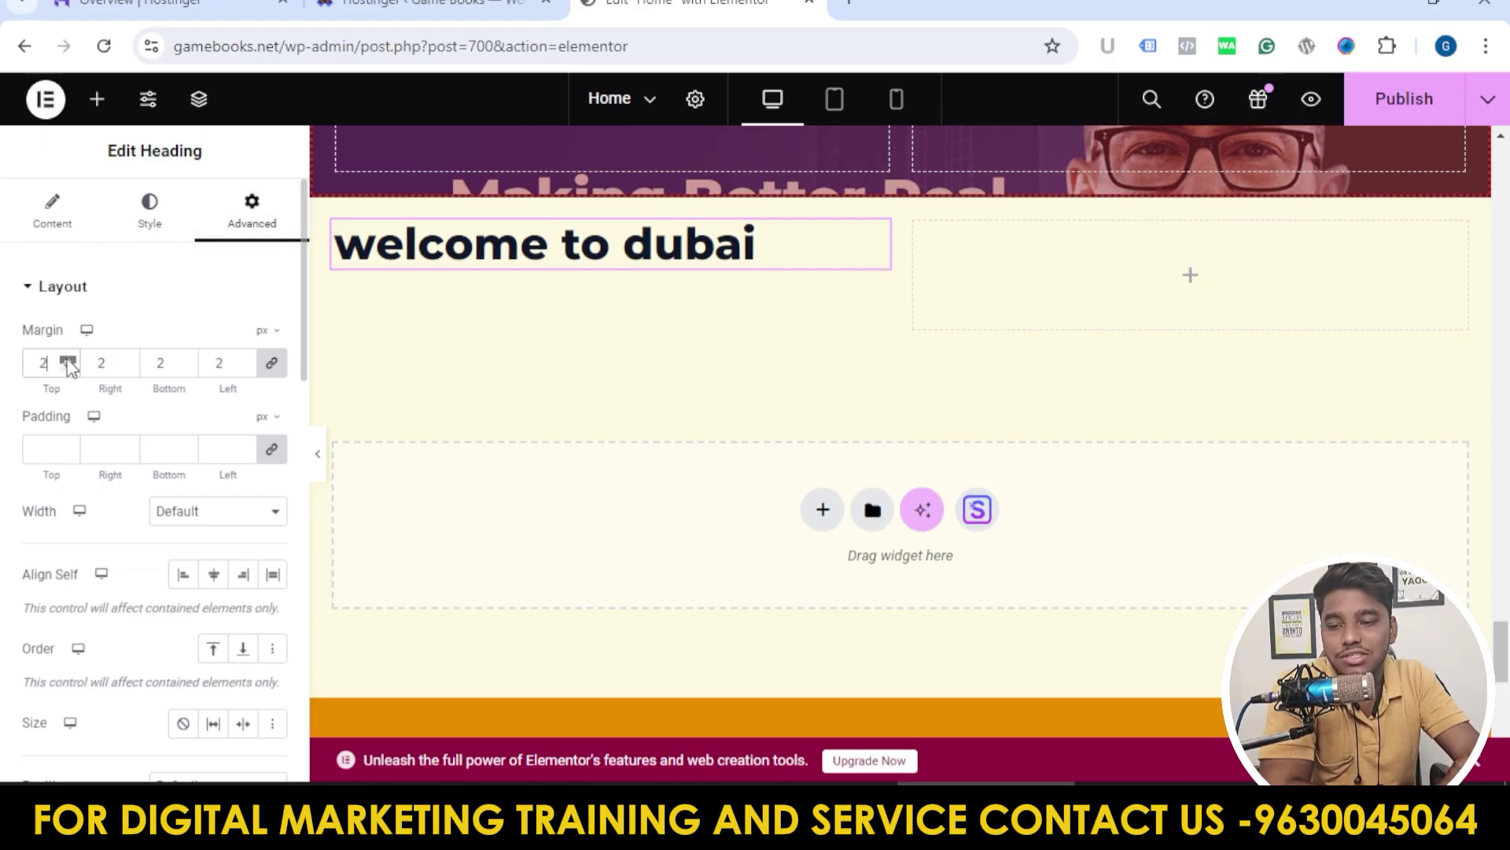
{"action": "left_click_drag", "start_coordinate": [68, 359], "coordinate": [67, 359]}
{"action": "left_click_drag", "start_coordinate": [68, 445], "coordinate": [69, 458]}
Step: Set the heading's position to Fixed and check how it behaves along the page
{"action": "scroll", "coordinate": [157, 393], "scroll_direction": "down", "scroll_amount": 3}
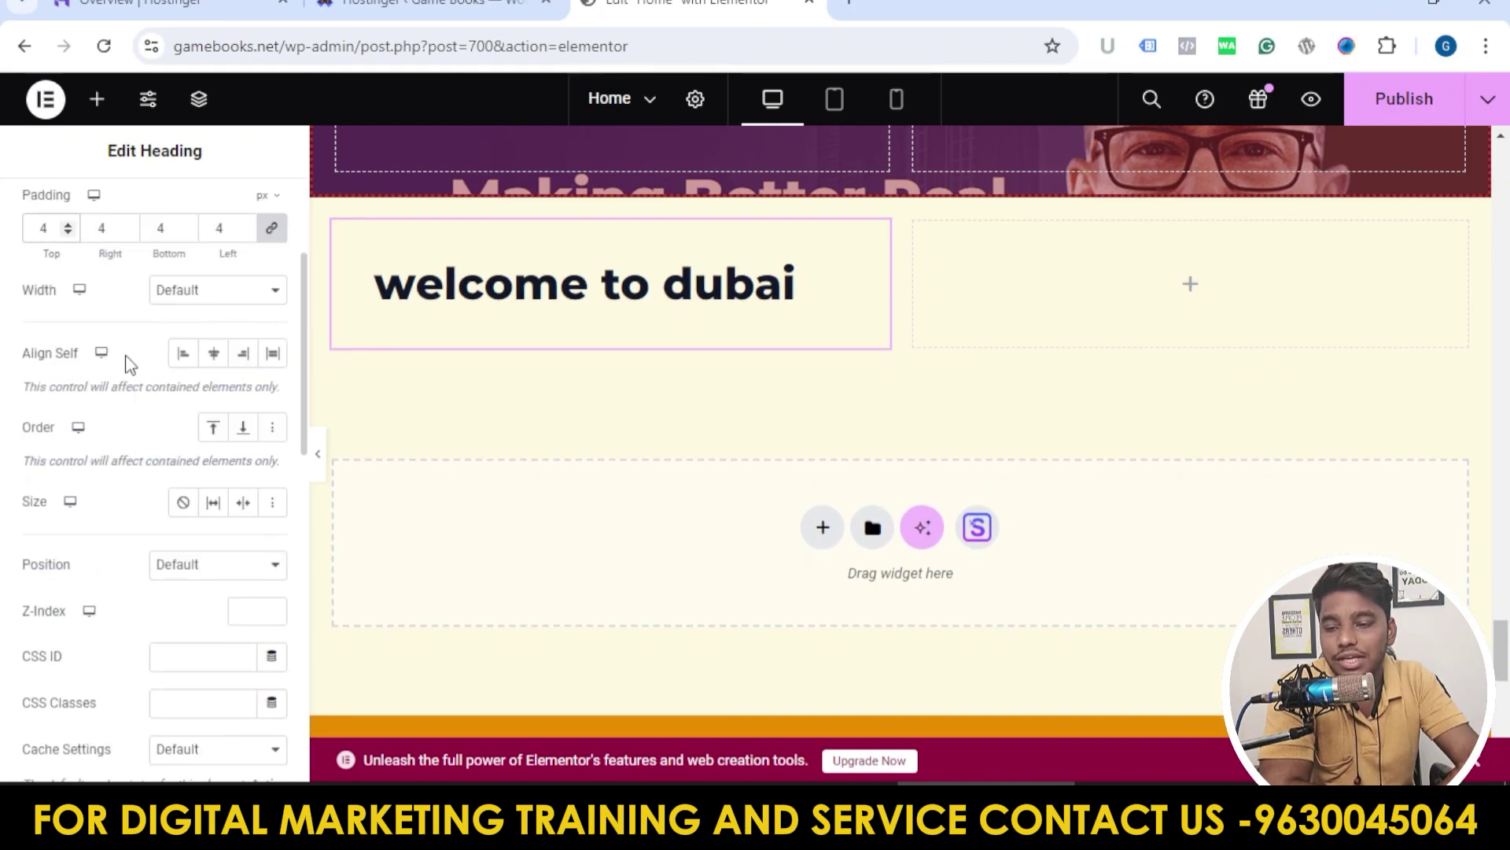
{"action": "scroll", "coordinate": [153, 532], "scroll_direction": "down", "scroll_amount": 1}
{"action": "scroll", "coordinate": [158, 407], "scroll_direction": "down", "scroll_amount": 1}
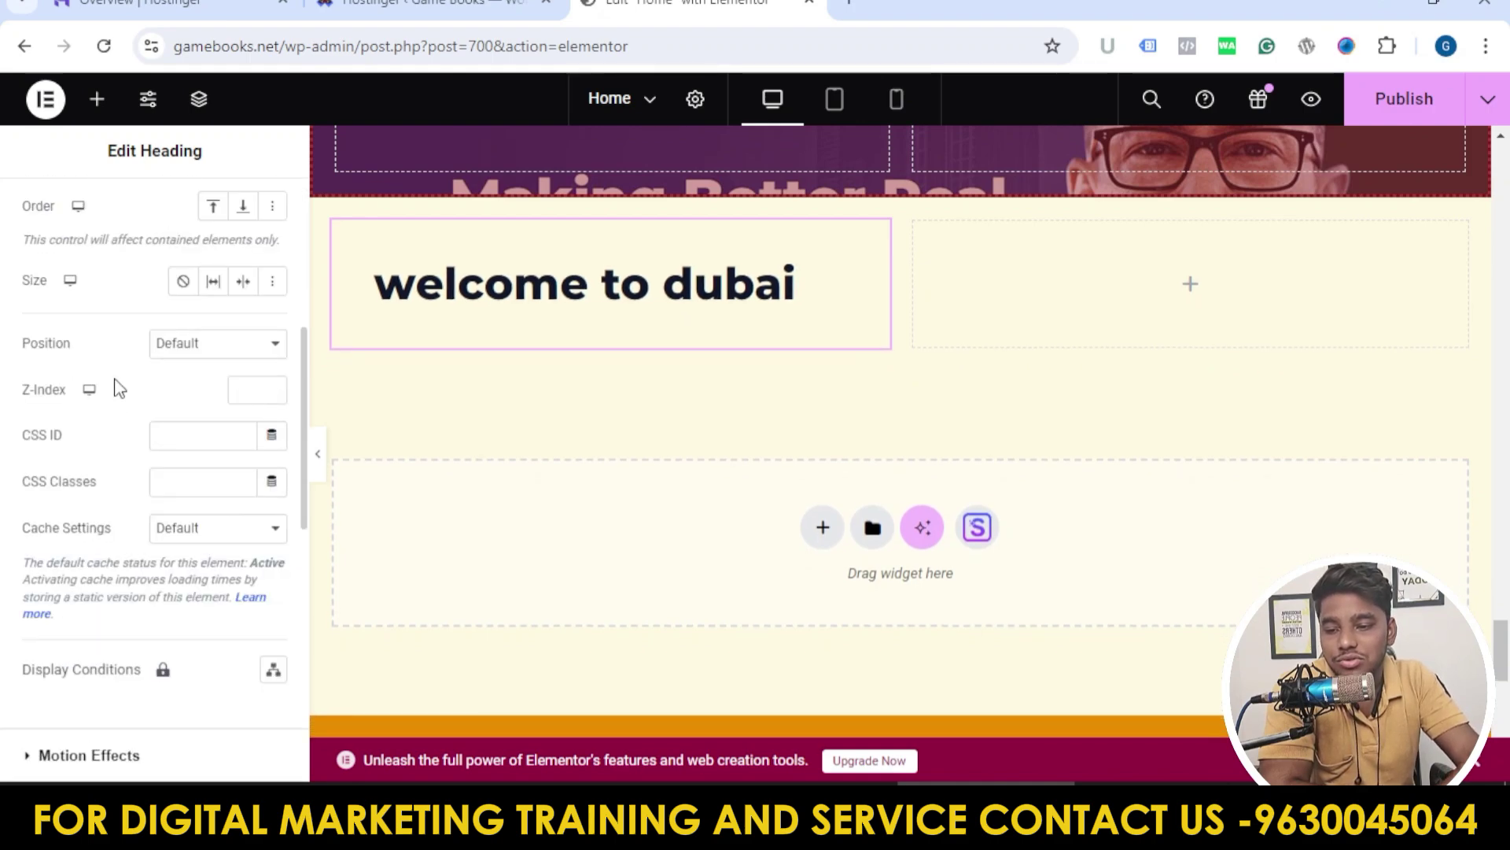
{"action": "left_click", "coordinate": [192, 355]}
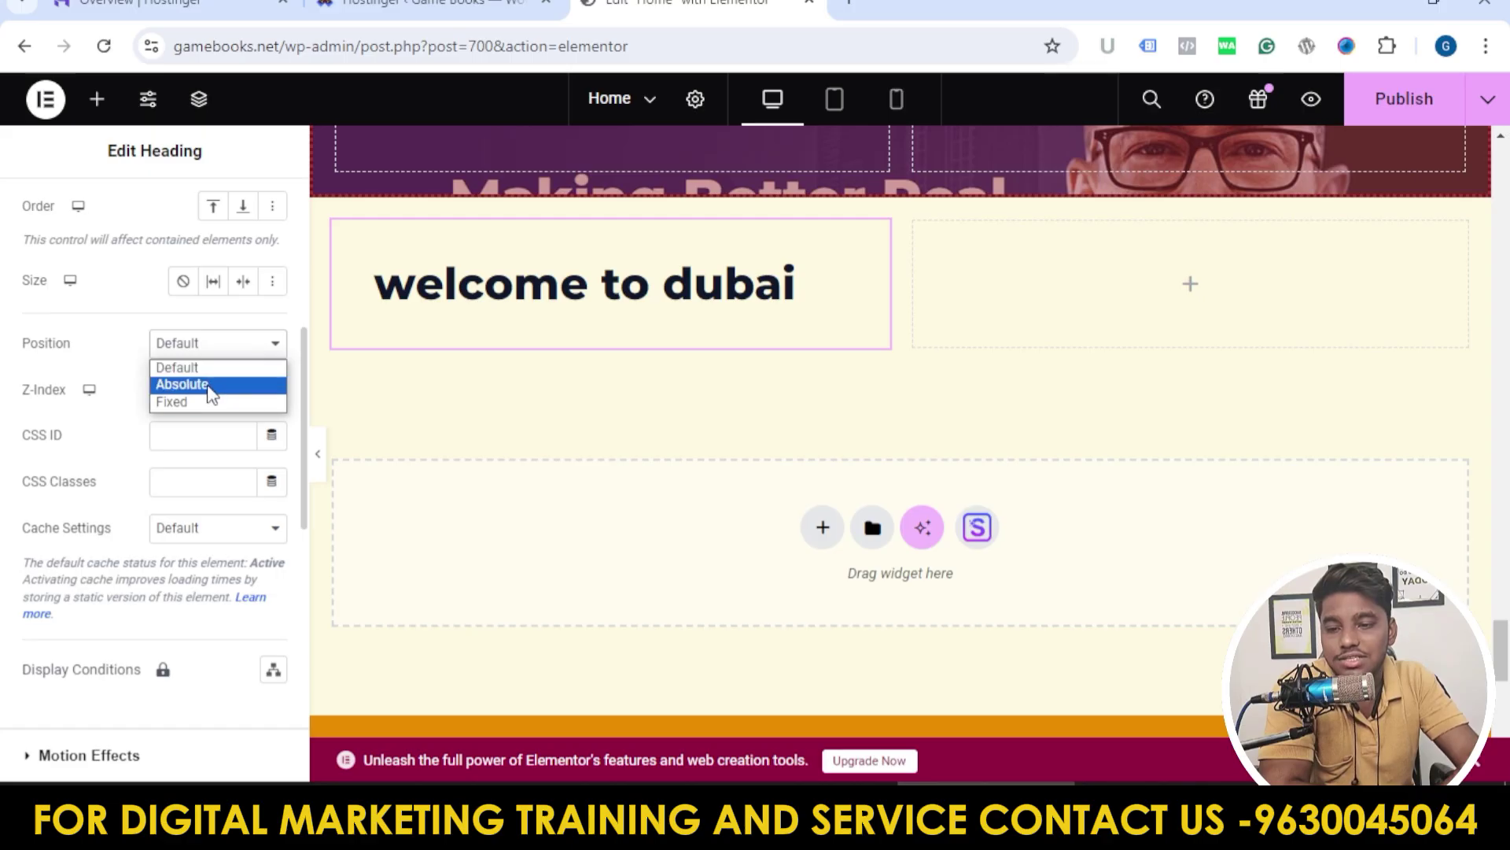
{"action": "left_click", "coordinate": [209, 402]}
{"action": "scroll", "coordinate": [769, 305], "scroll_direction": "up", "scroll_amount": 5}
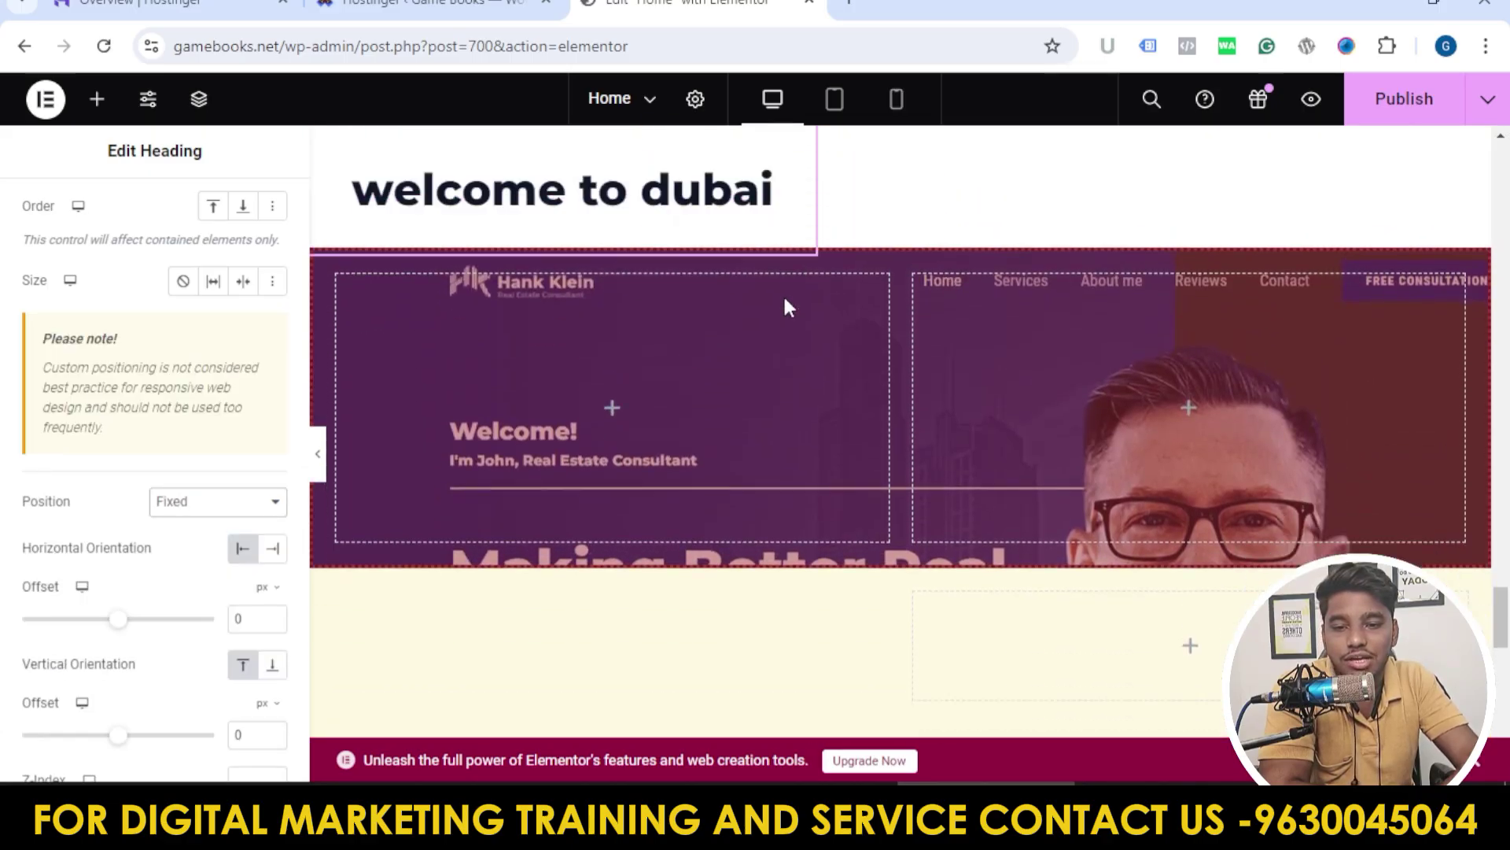
{"action": "scroll", "coordinate": [590, 209], "scroll_direction": "down", "scroll_amount": 10}
{"action": "scroll", "coordinate": [630, 243], "scroll_direction": "down", "scroll_amount": 3}
{"action": "scroll", "coordinate": [590, 239], "scroll_direction": "up", "scroll_amount": 10}
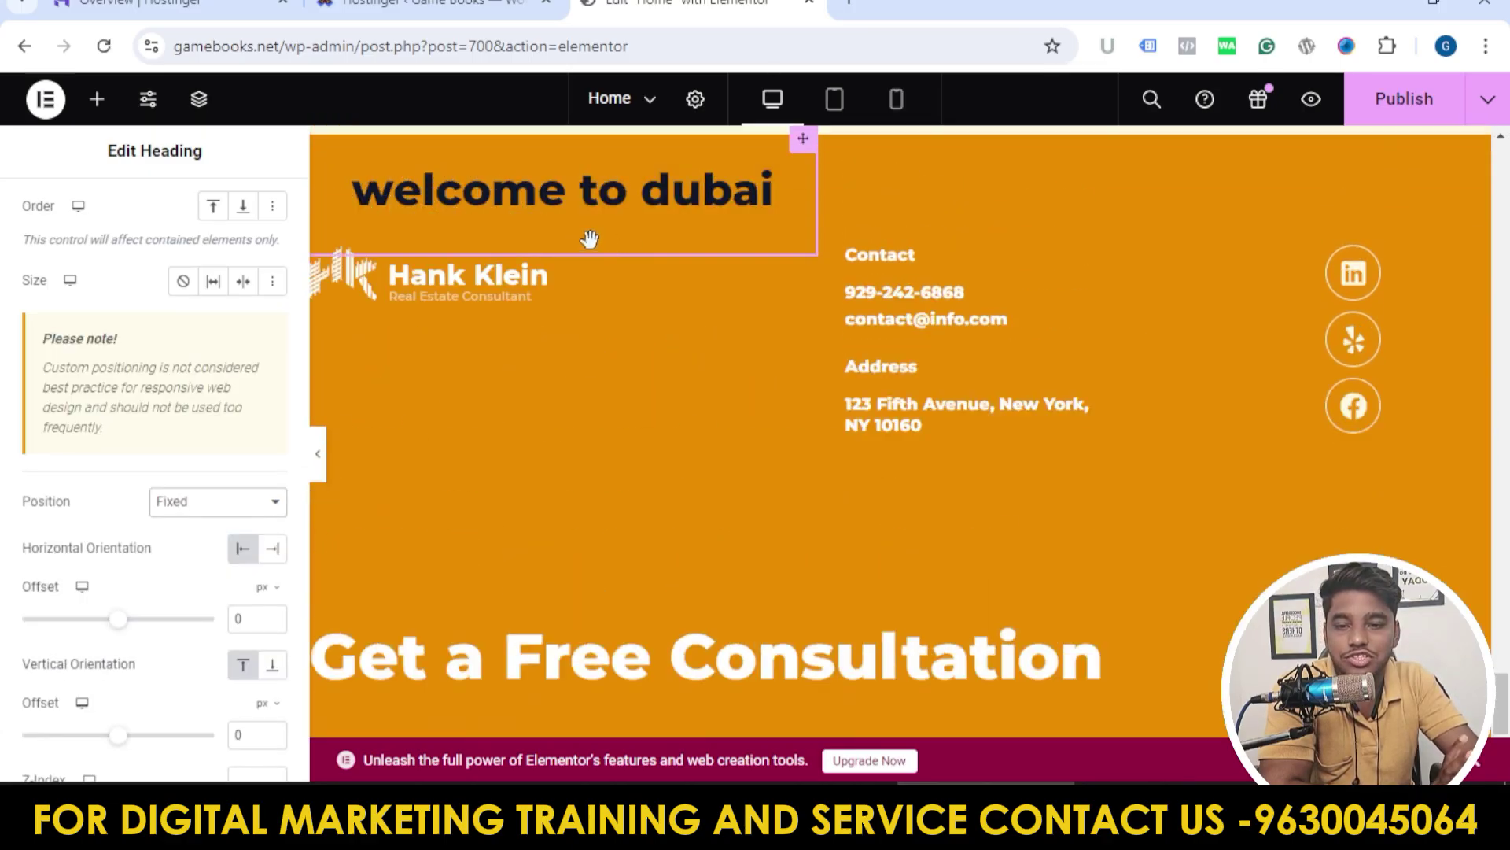
Step: Try an Absolute position for the heading with a horizontal offset of 356 px
{"action": "left_click", "coordinate": [181, 500]}
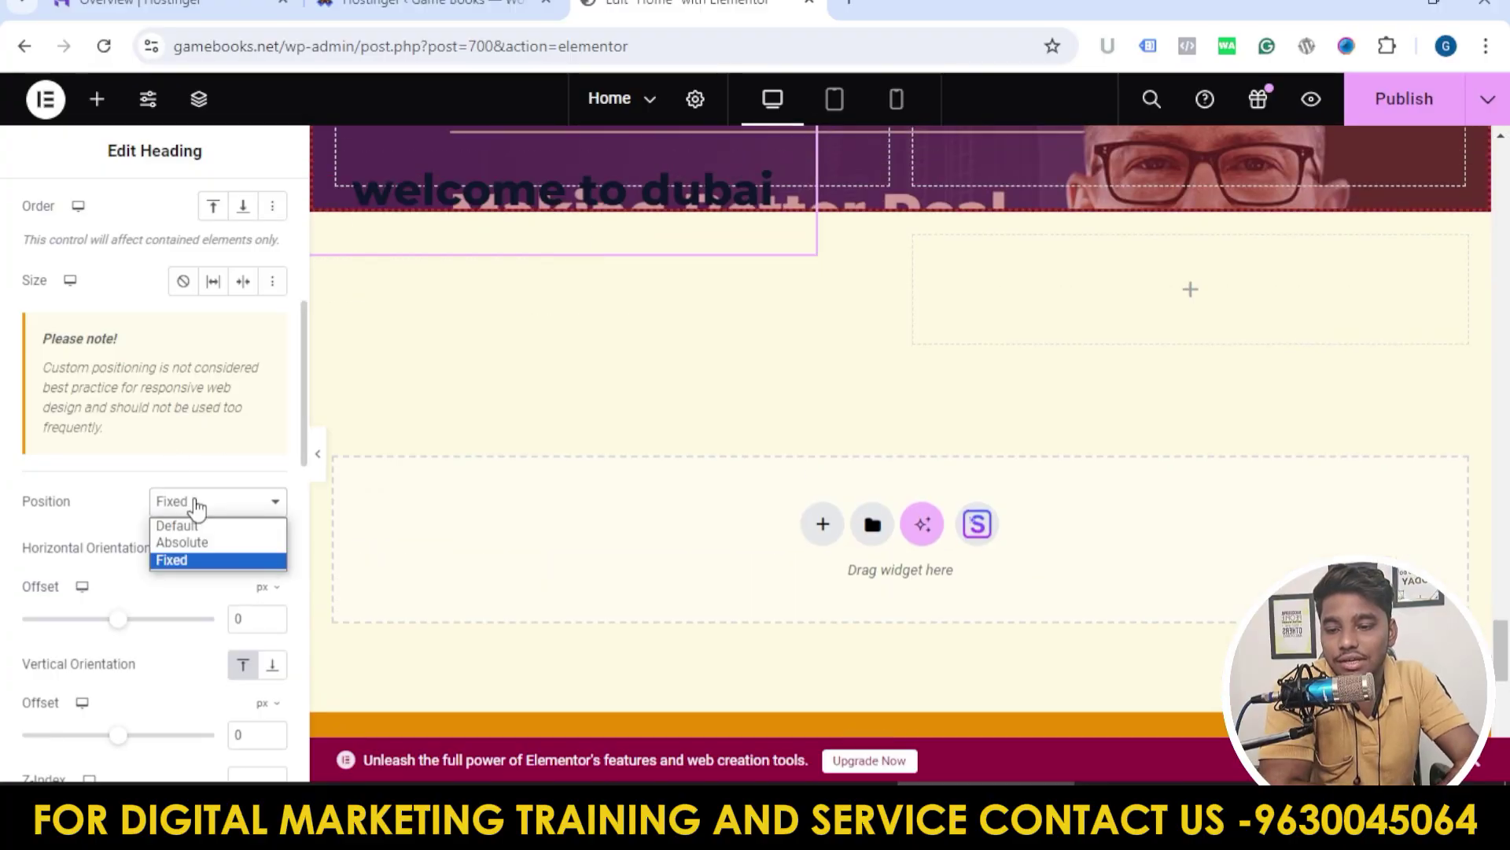
{"action": "left_click", "coordinate": [224, 540]}
{"action": "scroll", "coordinate": [281, 457], "scroll_direction": "down", "scroll_amount": 3}
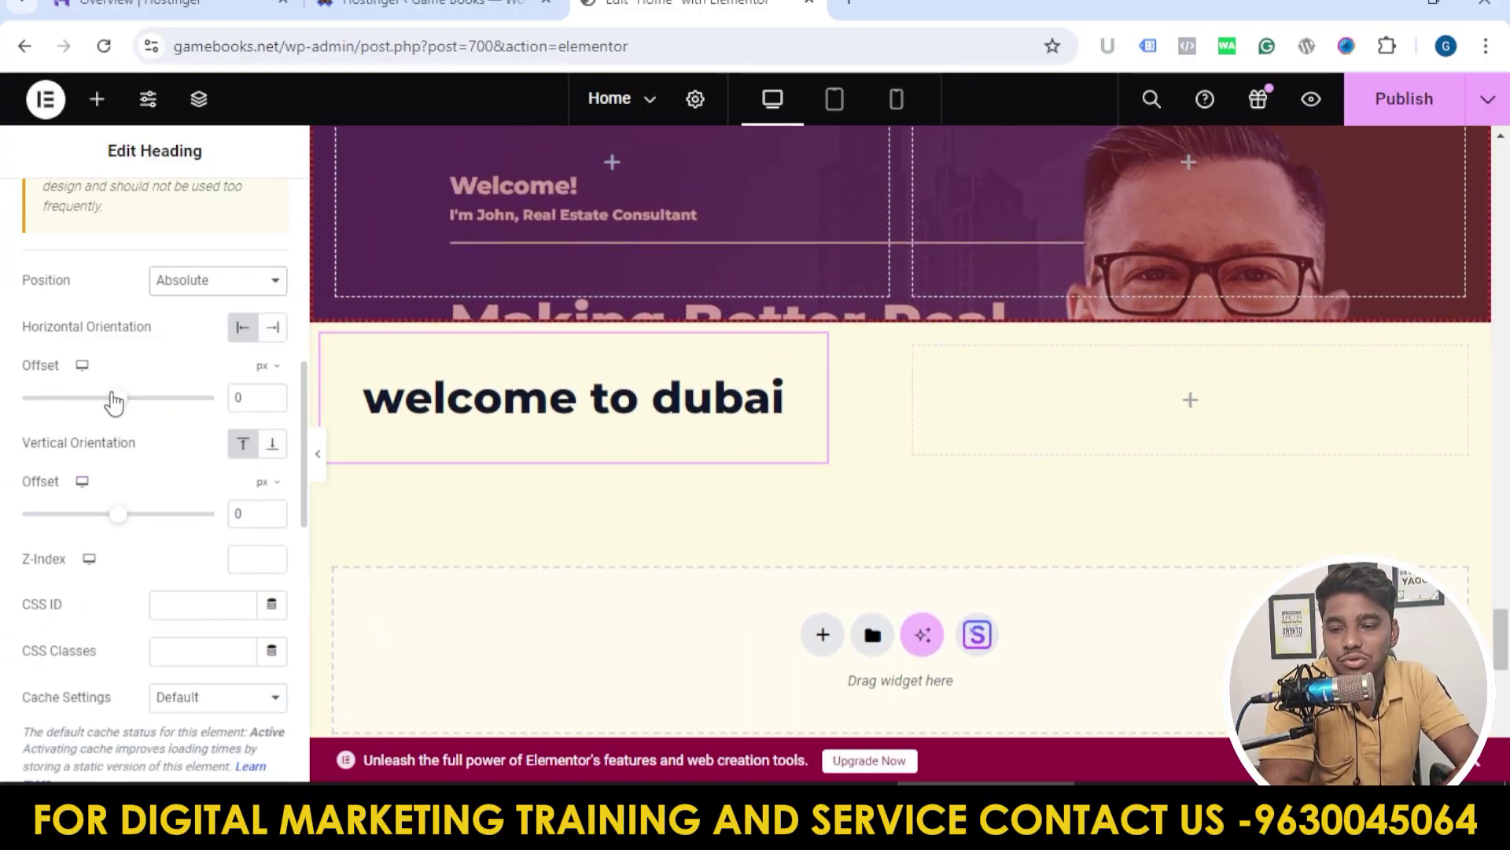
{"action": "left_click_drag", "start_coordinate": [116, 397], "coordinate": [148, 404]}
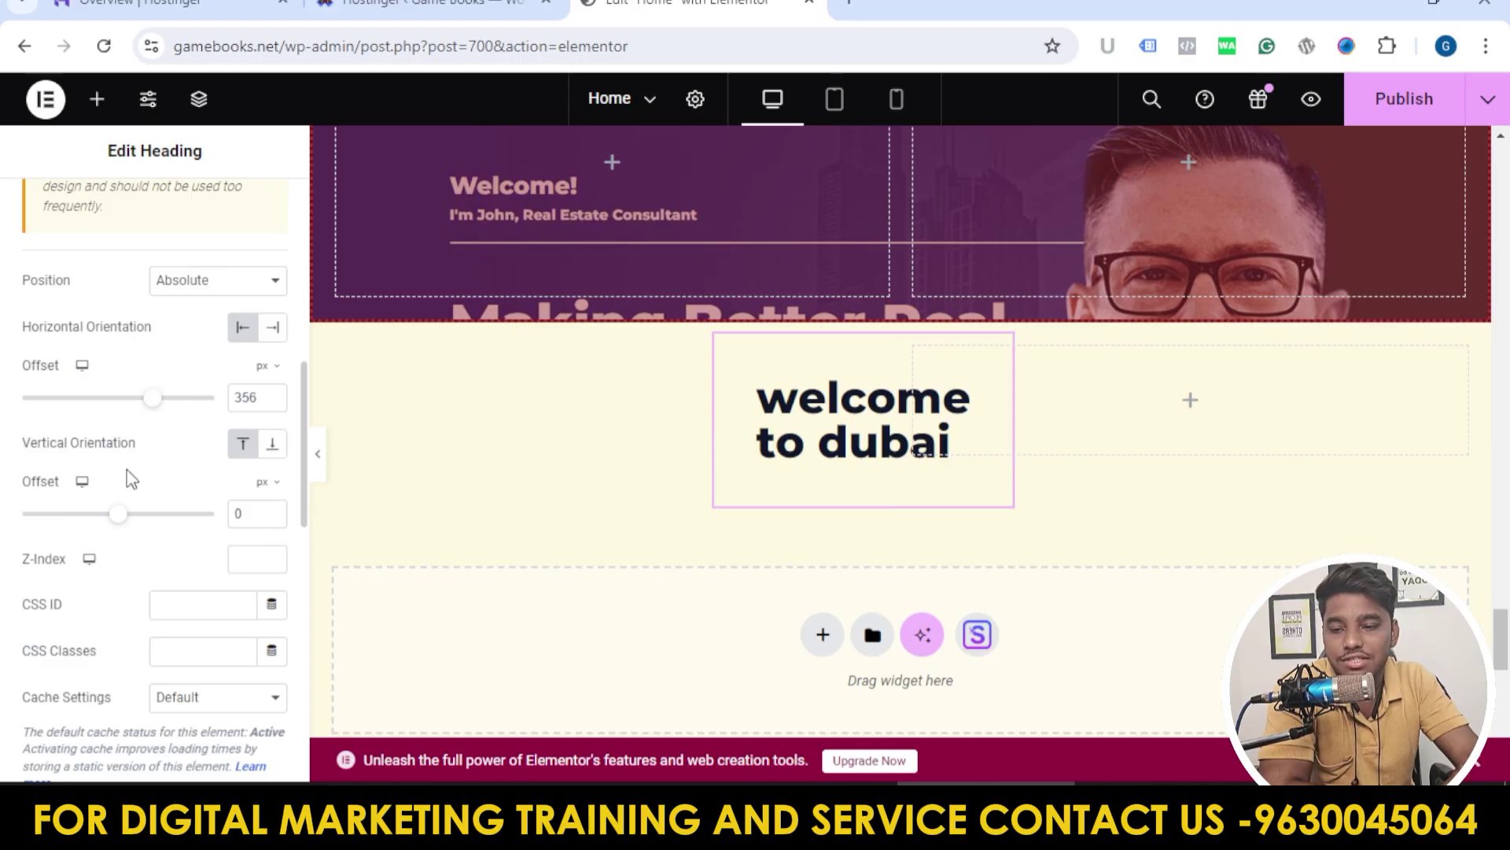
{"action": "mouse_move", "coordinate": [118, 525]}
{"action": "left_mouse_down"}
{"action": "mouse_move", "coordinate": [97, 522]}
{"action": "mouse_move", "coordinate": [119, 520]}
{"action": "left_mouse_up"}
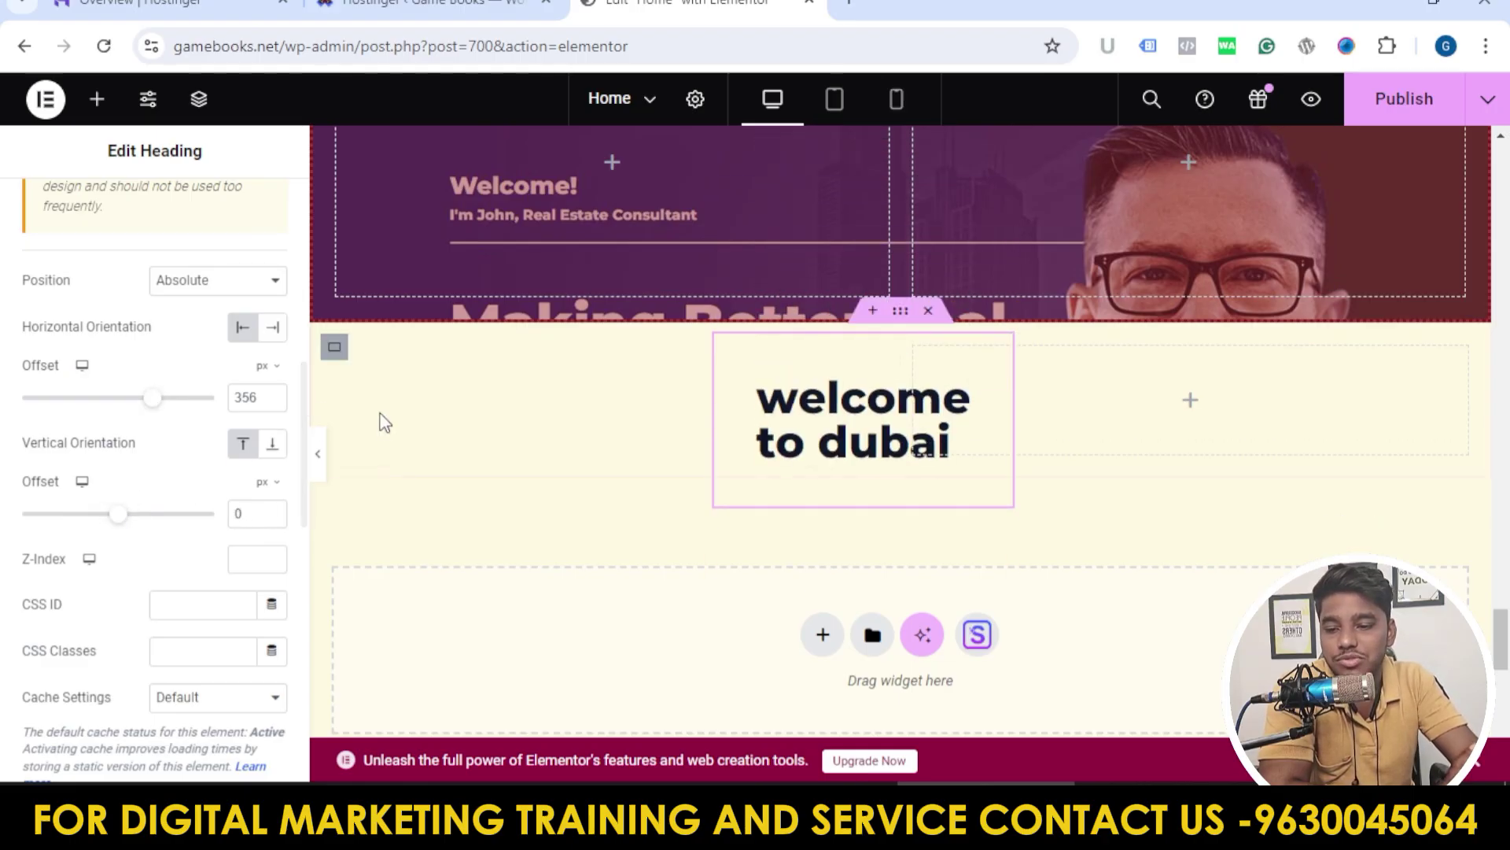
Step: Set the heading's position back to Default
{"action": "left_click", "coordinate": [235, 281]}
{"action": "left_click", "coordinate": [177, 305]}
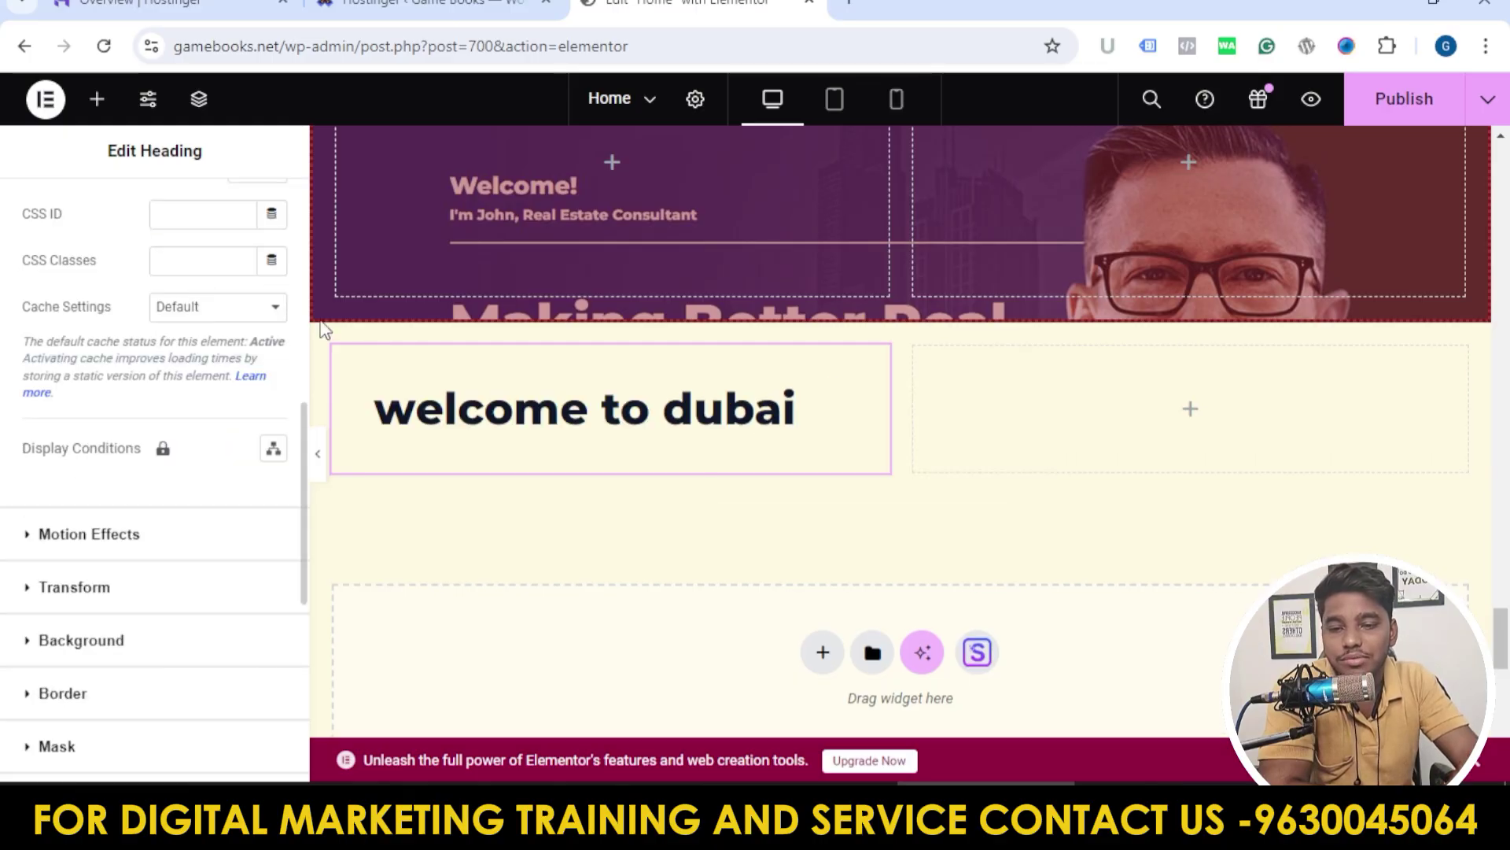
{"action": "scroll", "coordinate": [566, 418], "scroll_direction": "down", "scroll_amount": 2}
{"action": "scroll", "coordinate": [270, 385], "scroll_direction": "down", "scroll_amount": 3}
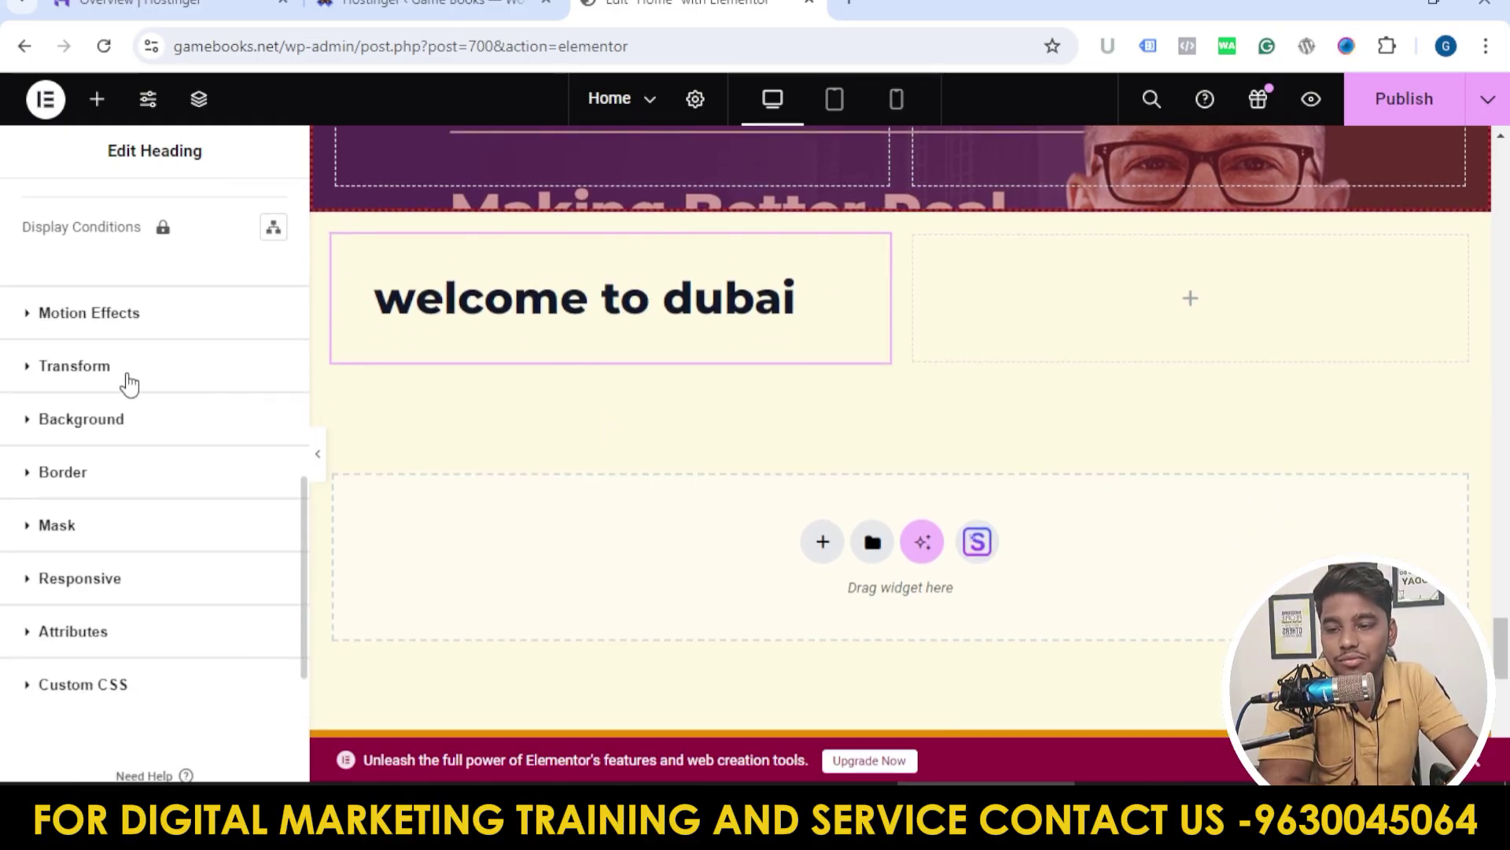
{"action": "scroll", "coordinate": [130, 383], "scroll_direction": "up", "scroll_amount": 8}
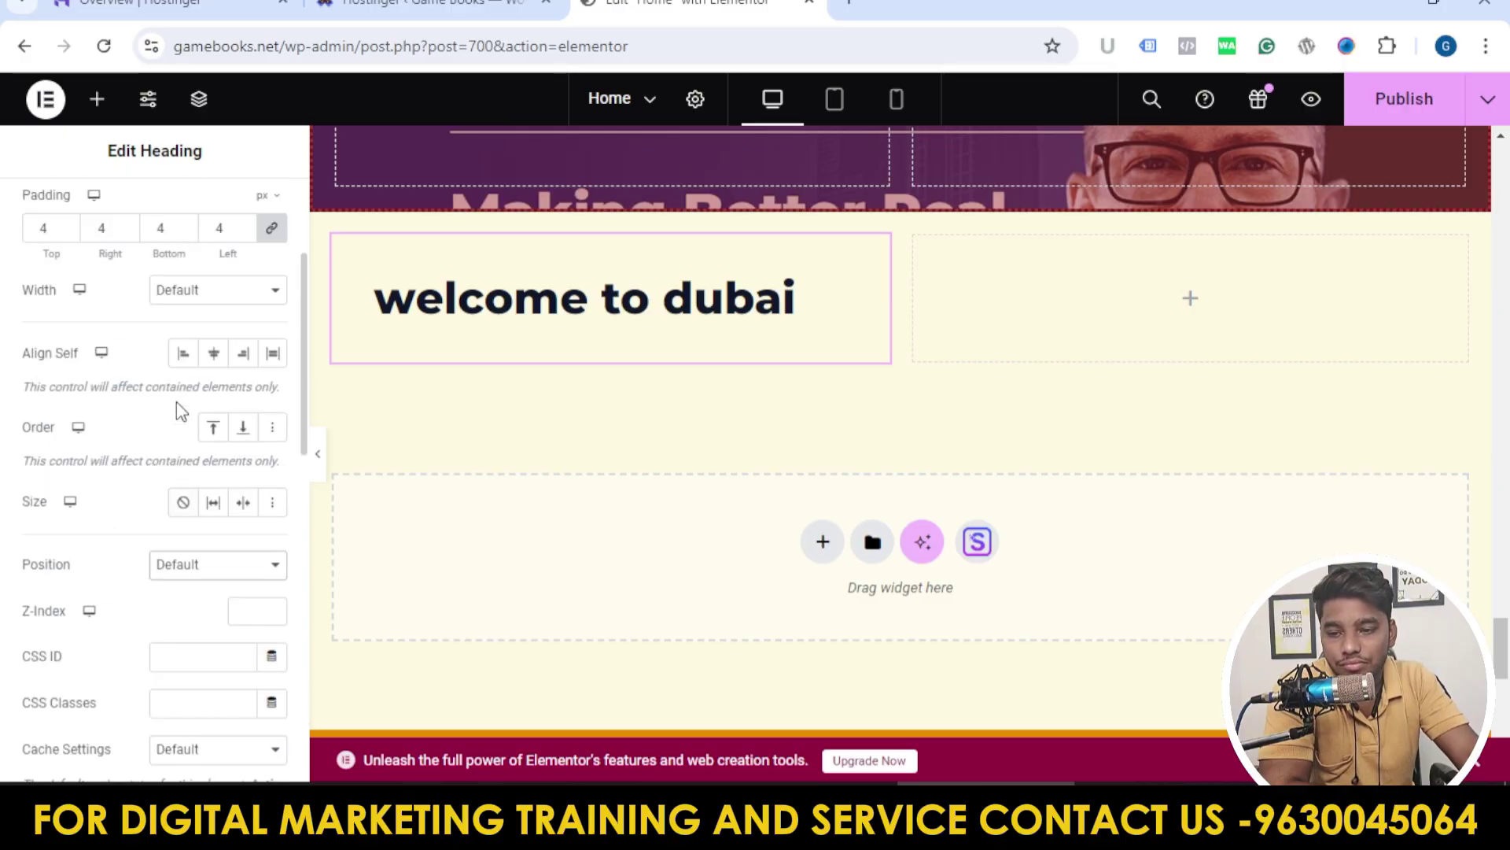
{"action": "scroll", "coordinate": [155, 348], "scroll_direction": "up", "scroll_amount": 3}
{"action": "scroll", "coordinate": [186, 456], "scroll_direction": "down", "scroll_amount": 10}
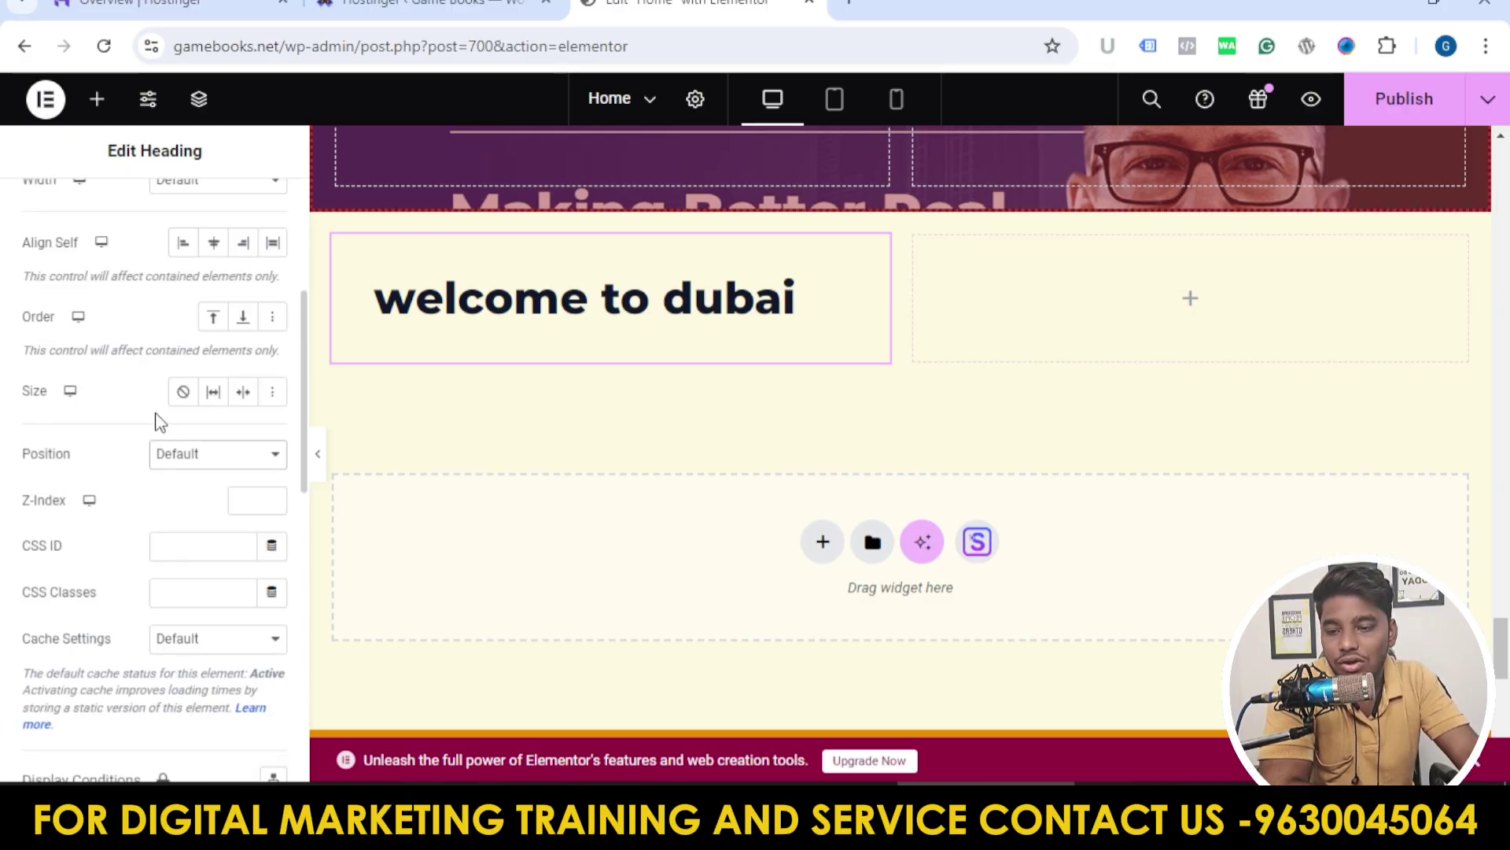
Step: Try the Fade In entrance animation on the heading and settle on Fade In Down
{"action": "left_click", "coordinate": [129, 431]}
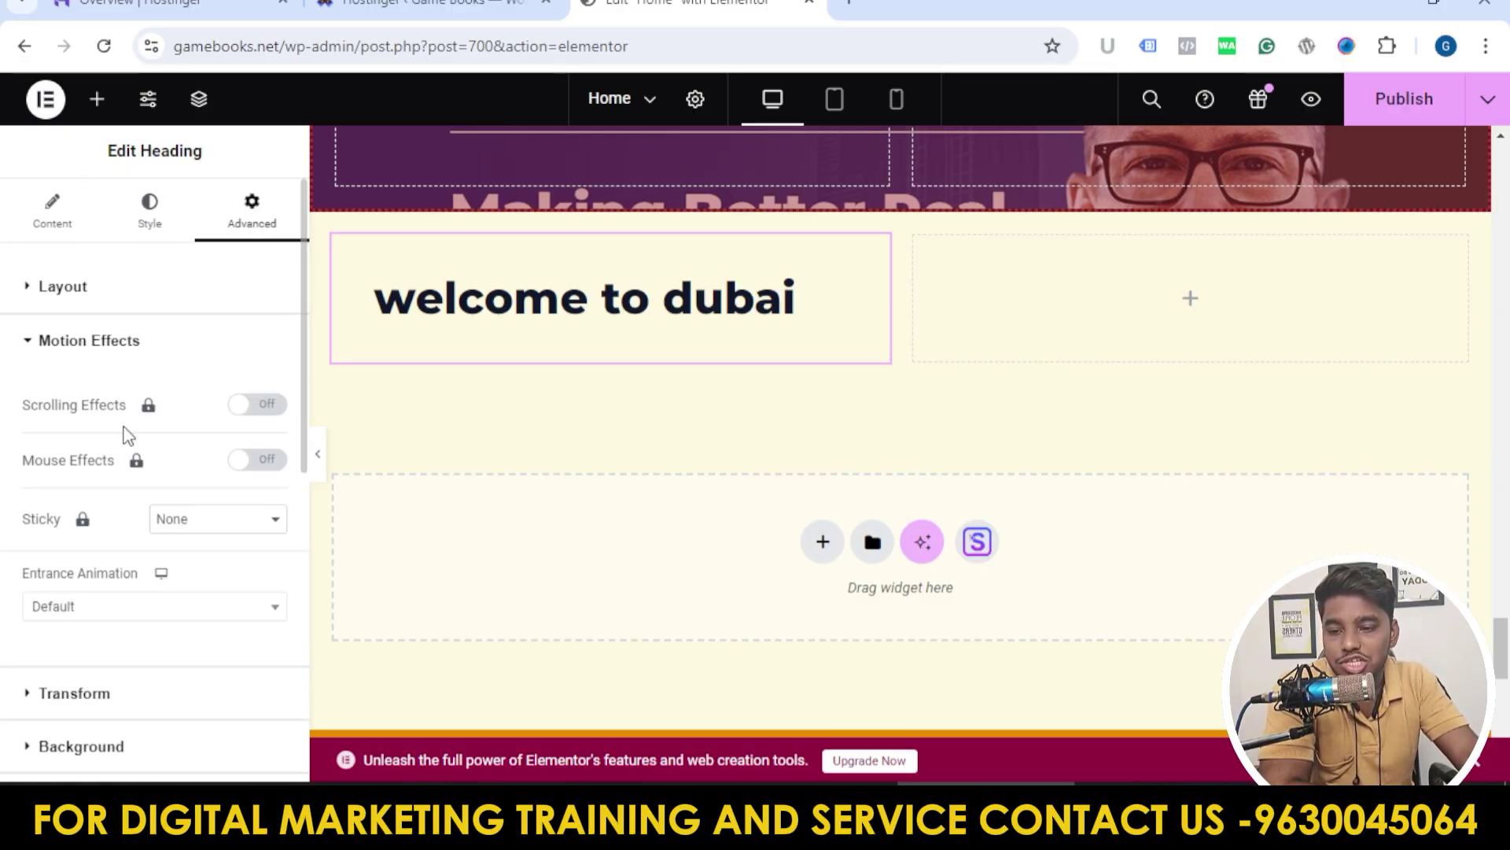
{"action": "scroll", "coordinate": [212, 376], "scroll_direction": "down", "scroll_amount": 3}
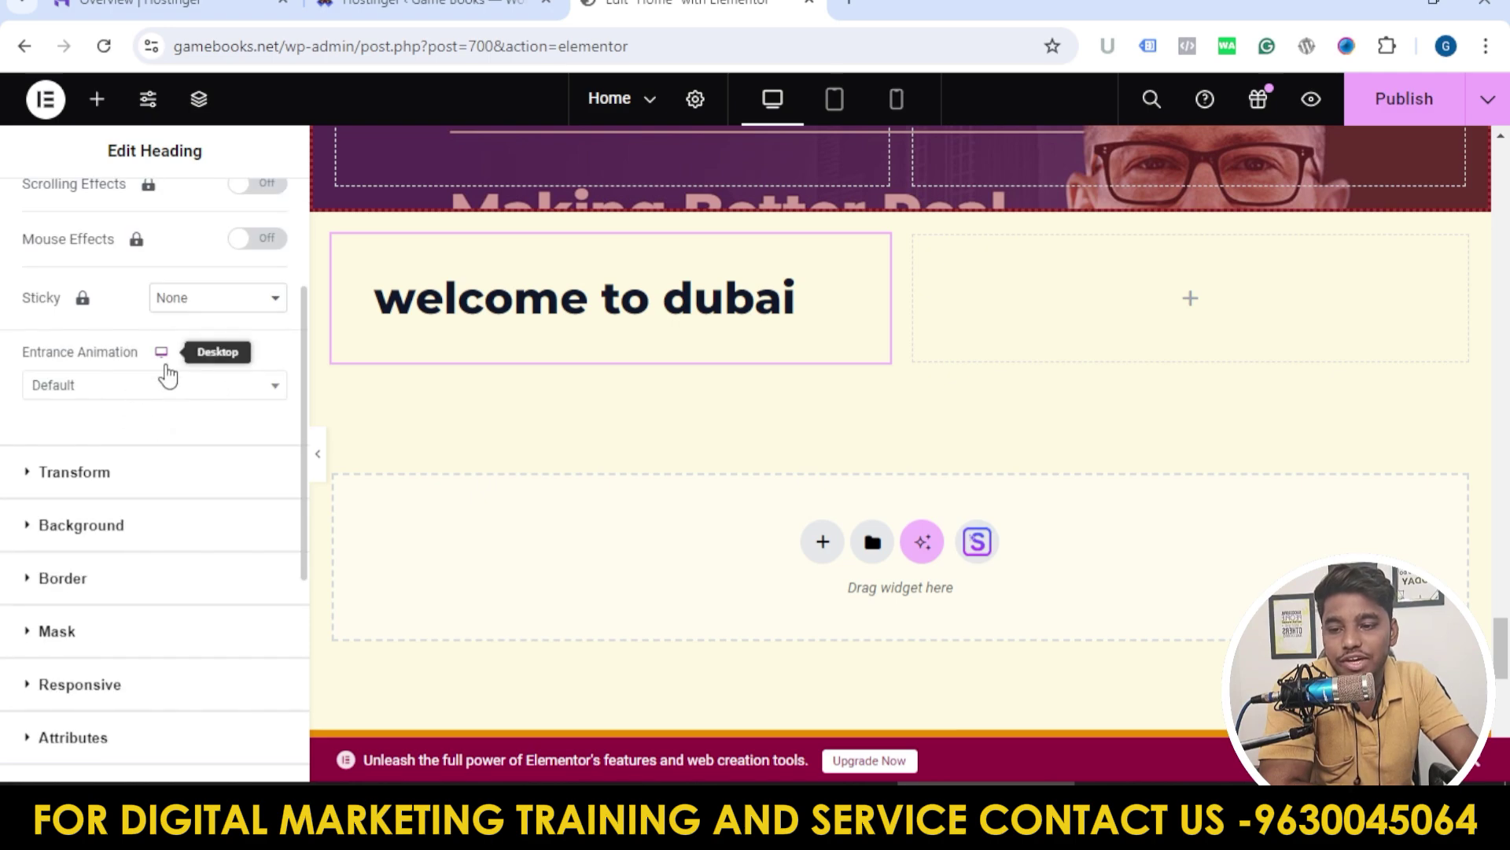
{"action": "left_click", "coordinate": [144, 387]}
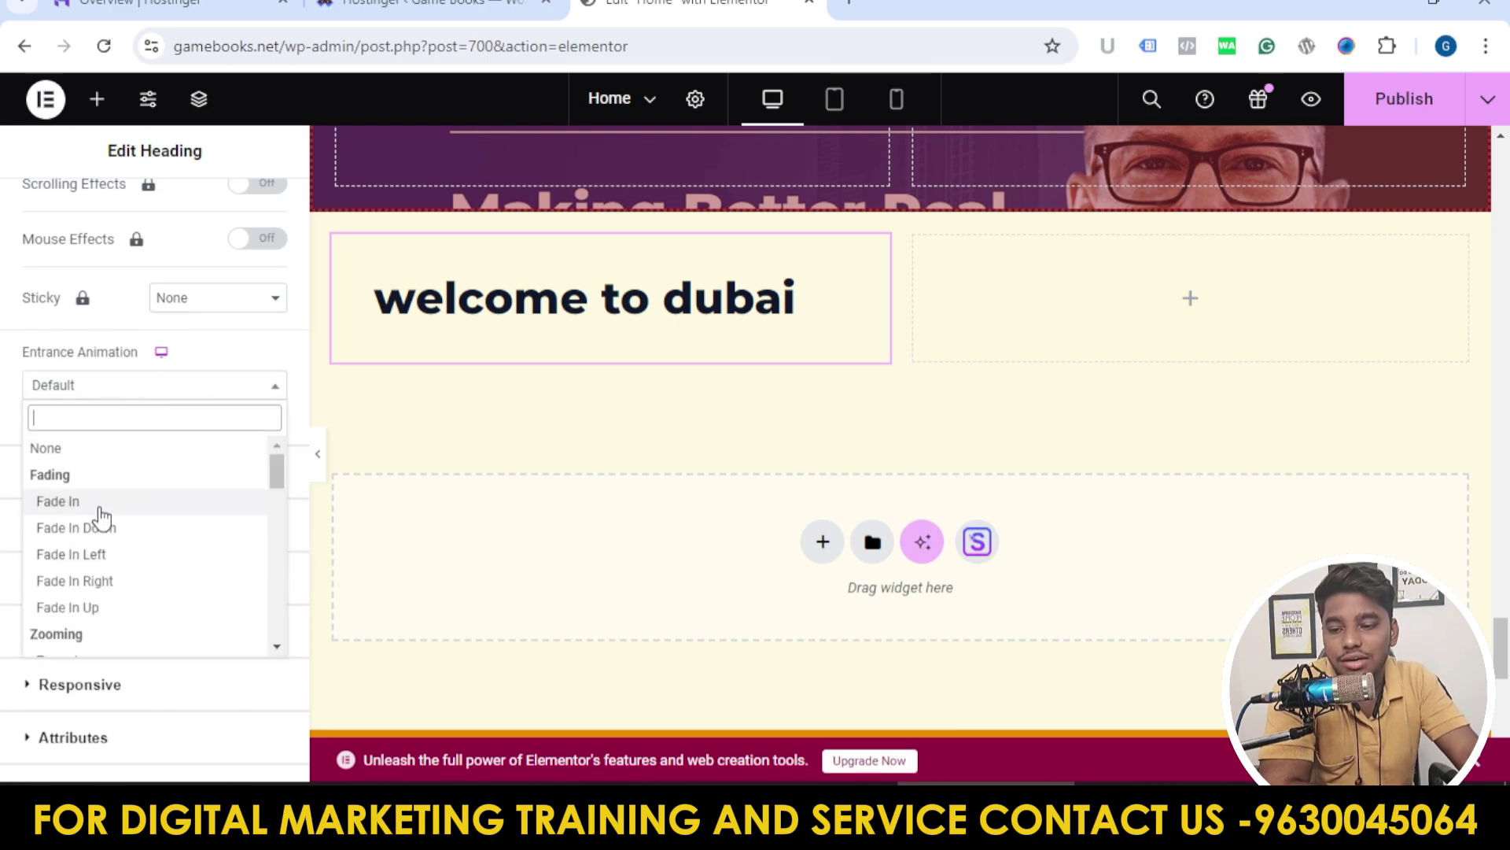
{"action": "left_click", "coordinate": [102, 504]}
{"action": "left_click", "coordinate": [141, 386]}
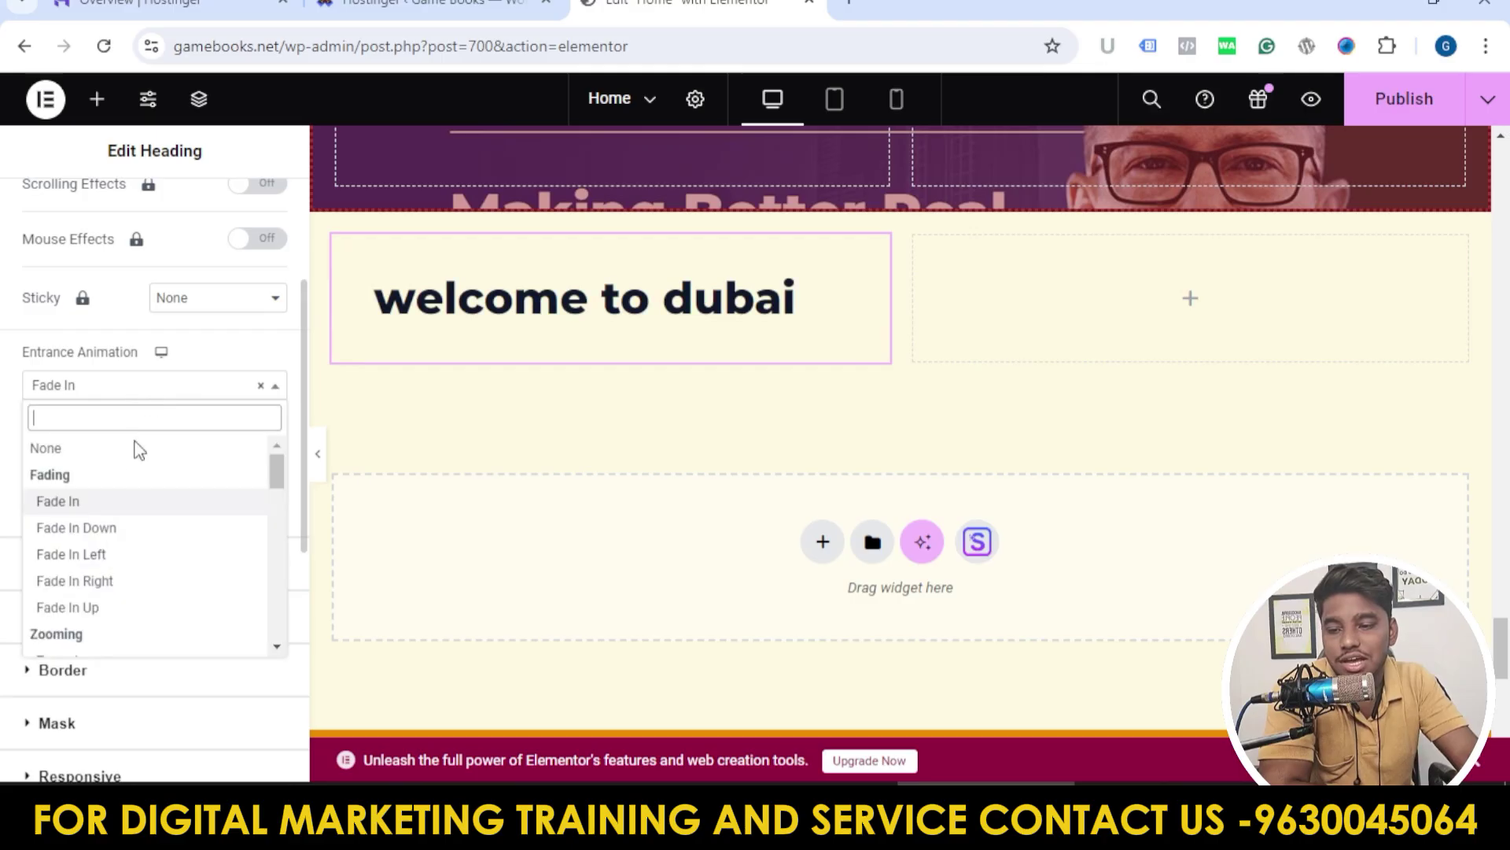
{"action": "left_click", "coordinate": [145, 531]}
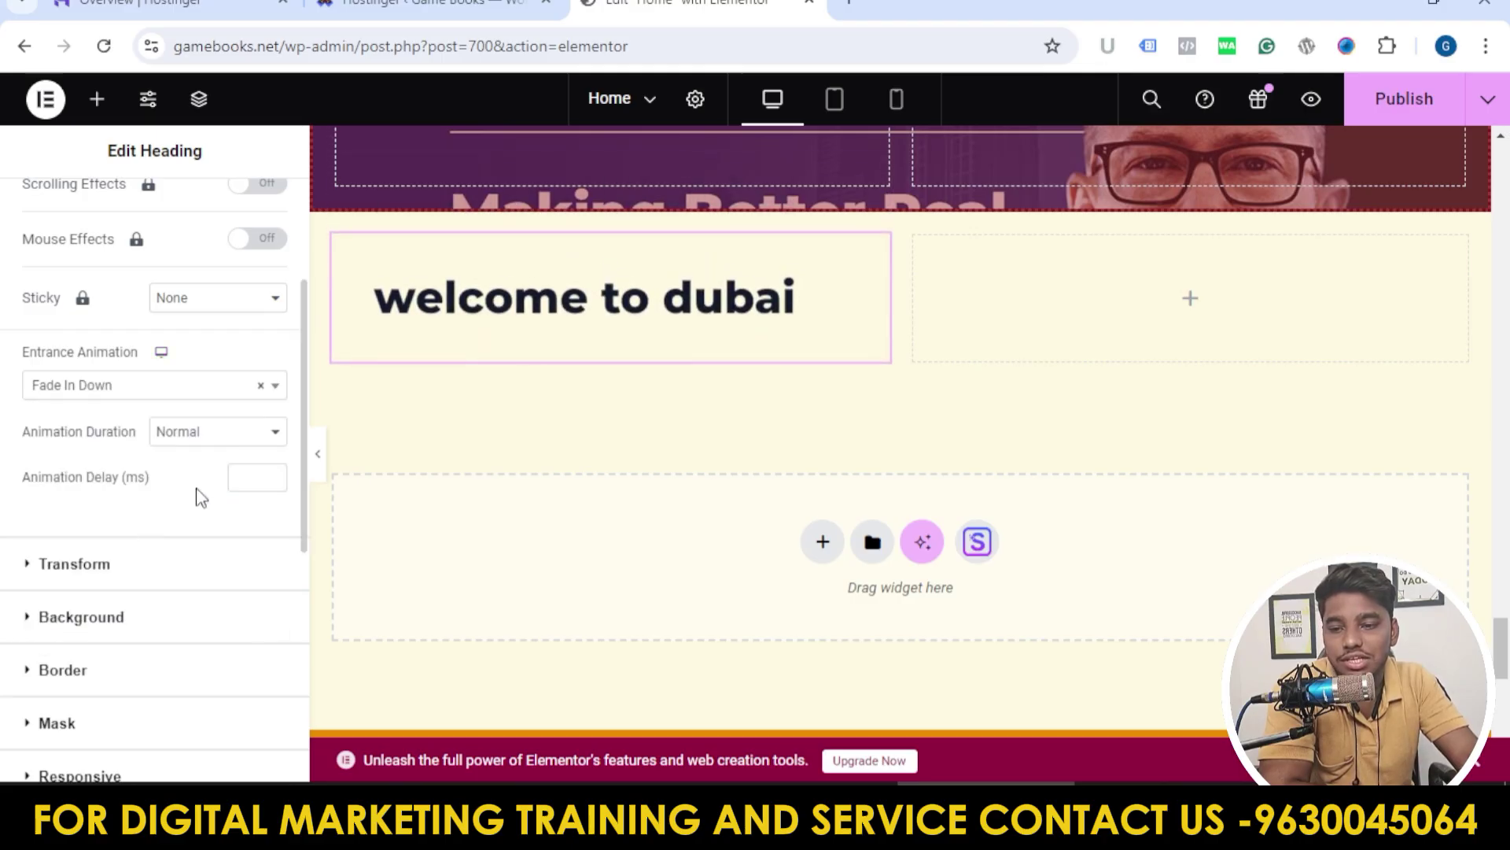
{"action": "scroll", "coordinate": [206, 510], "scroll_direction": "up", "scroll_amount": 3}
{"action": "left_click_drag", "start_coordinate": [24, 412], "coordinate": [170, 421]}
{"action": "left_click_drag", "start_coordinate": [22, 461], "coordinate": [168, 481]}
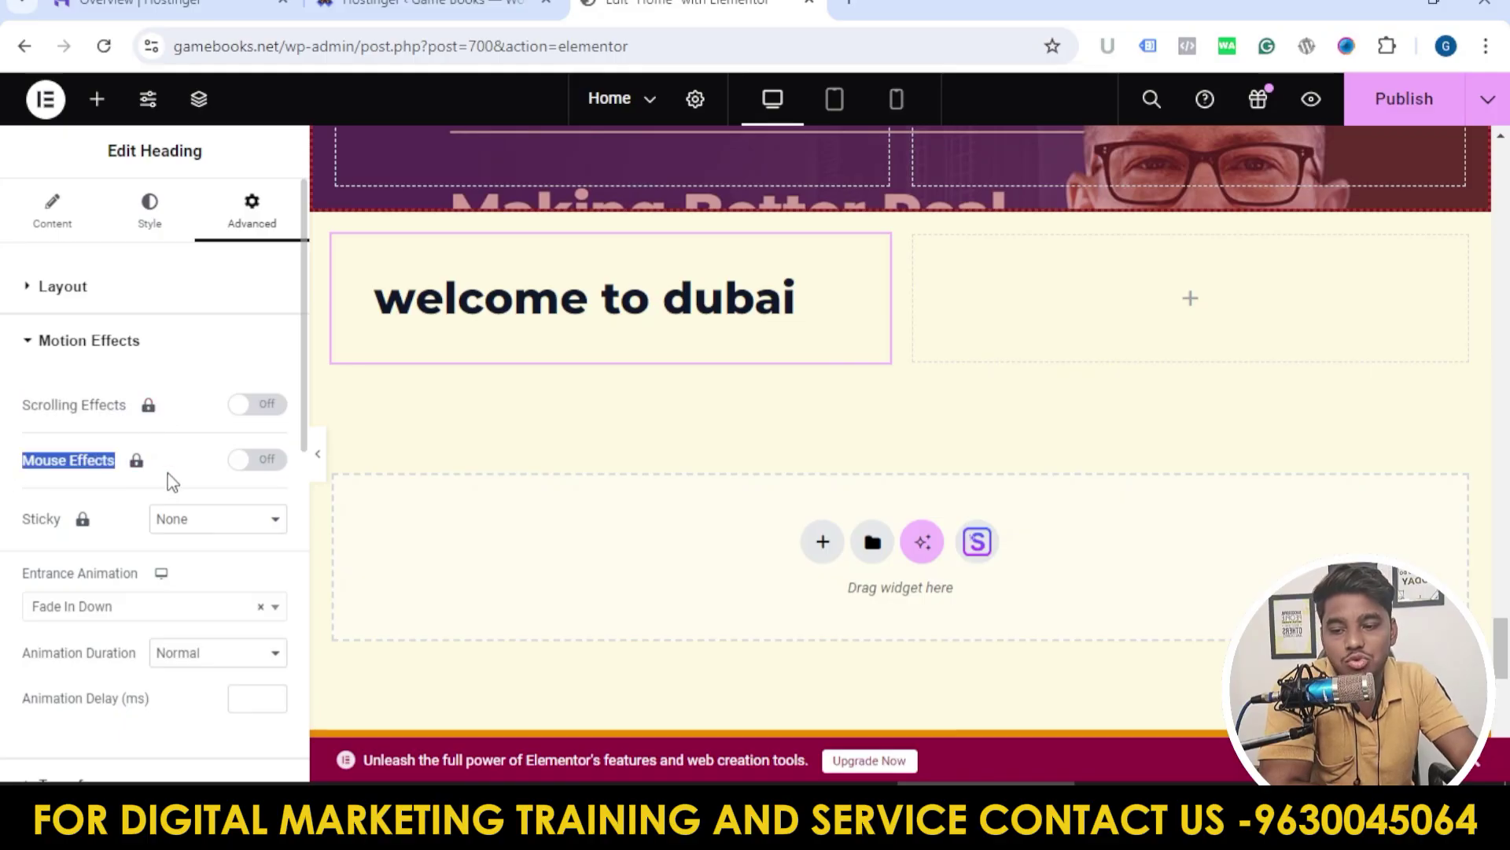
{"action": "scroll", "coordinate": [189, 476], "scroll_direction": "down", "scroll_amount": 3}
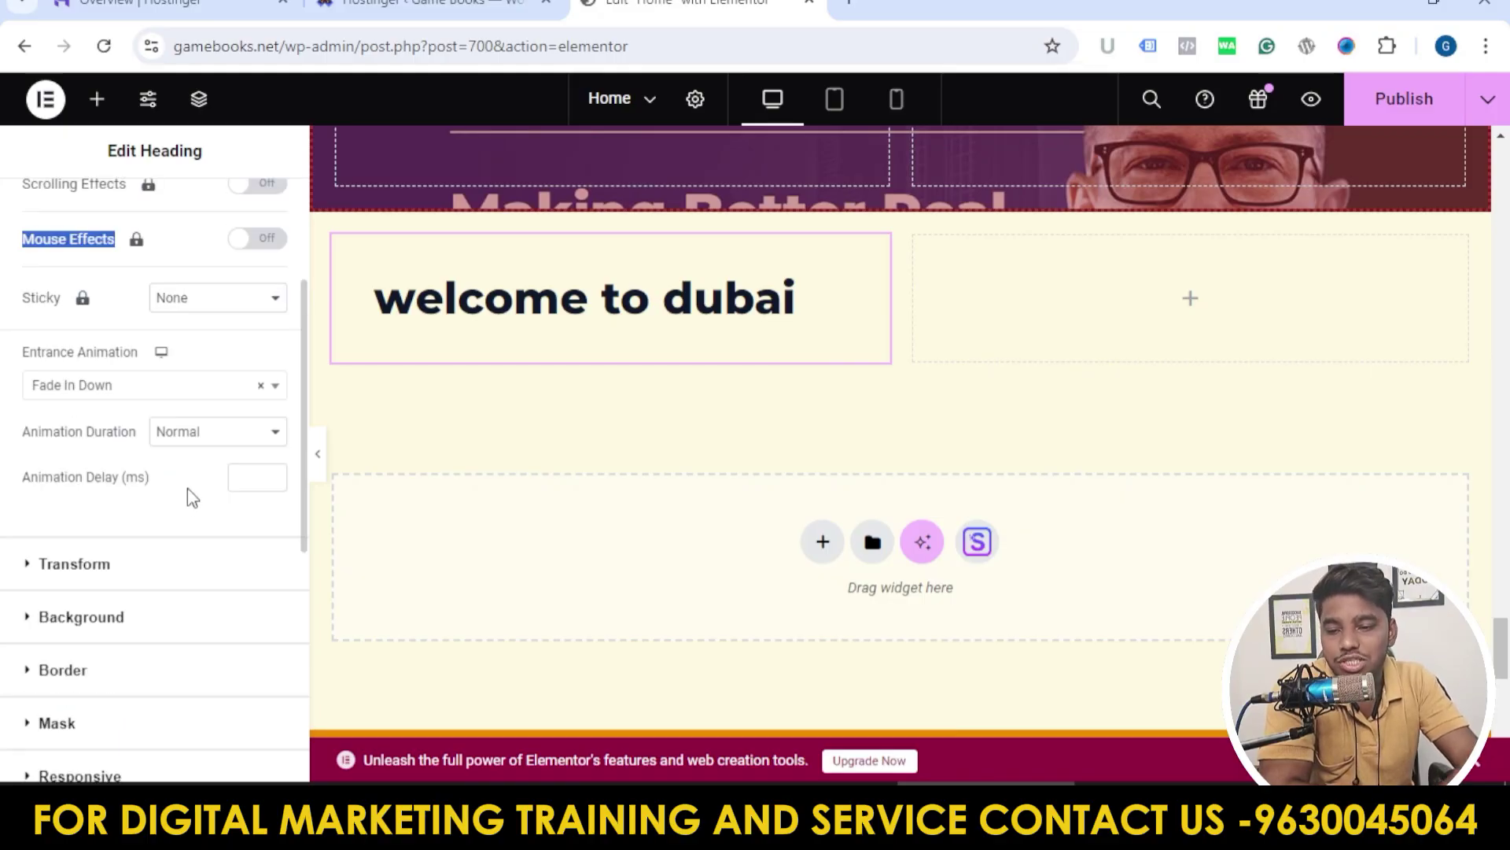
Step: Rotate the "welcome to dubai" heading by 10 degrees in its normal-state Transform settings
{"action": "scroll", "coordinate": [191, 497], "scroll_direction": "down", "scroll_amount": 3}
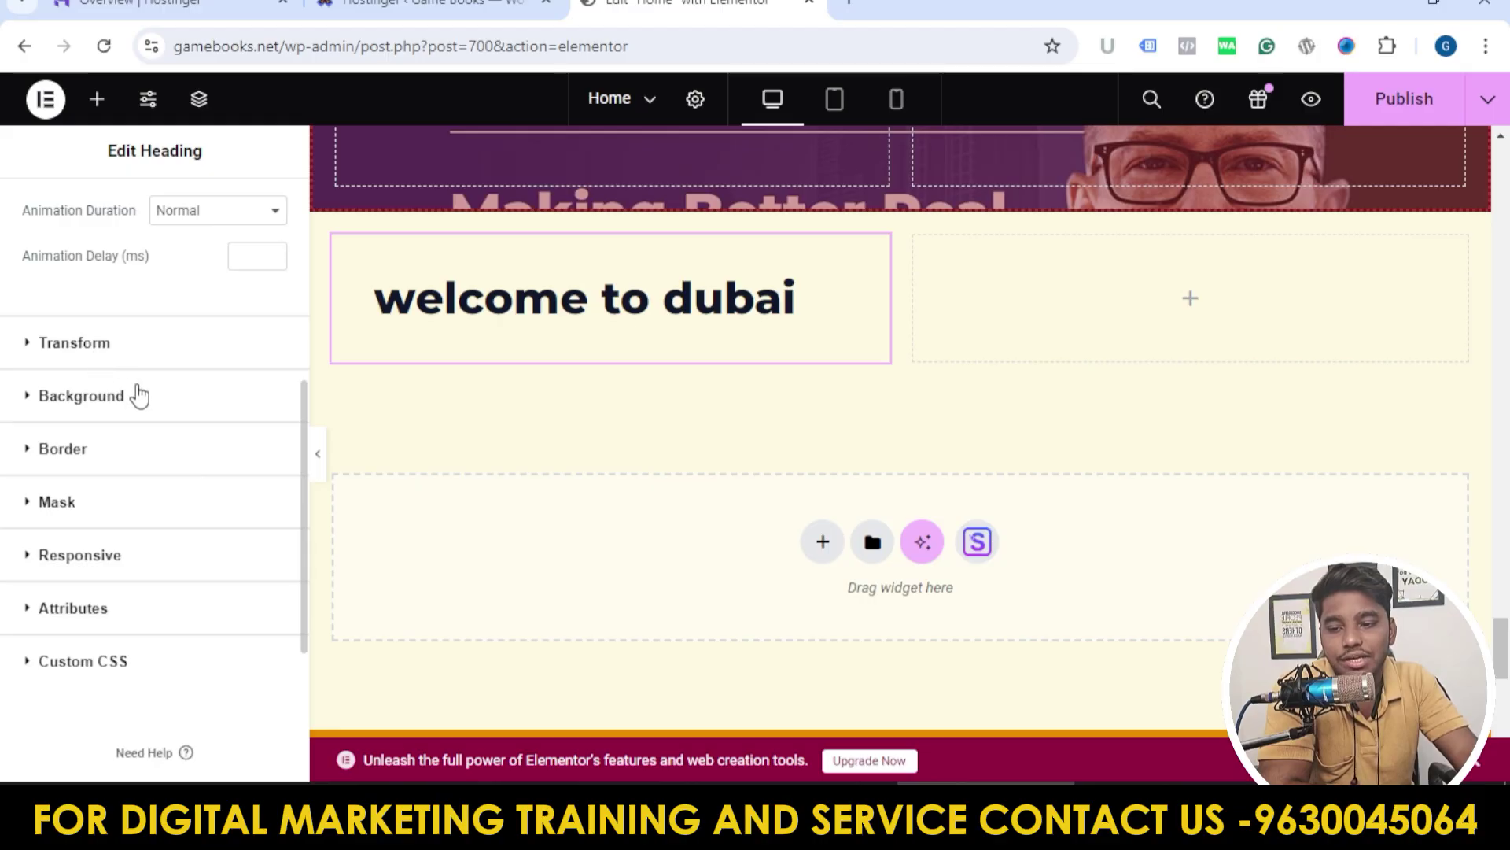
{"action": "left_click", "coordinate": [136, 351]}
{"action": "scroll", "coordinate": [155, 450], "scroll_direction": "down", "scroll_amount": 1}
{"action": "left_click", "coordinate": [273, 382]}
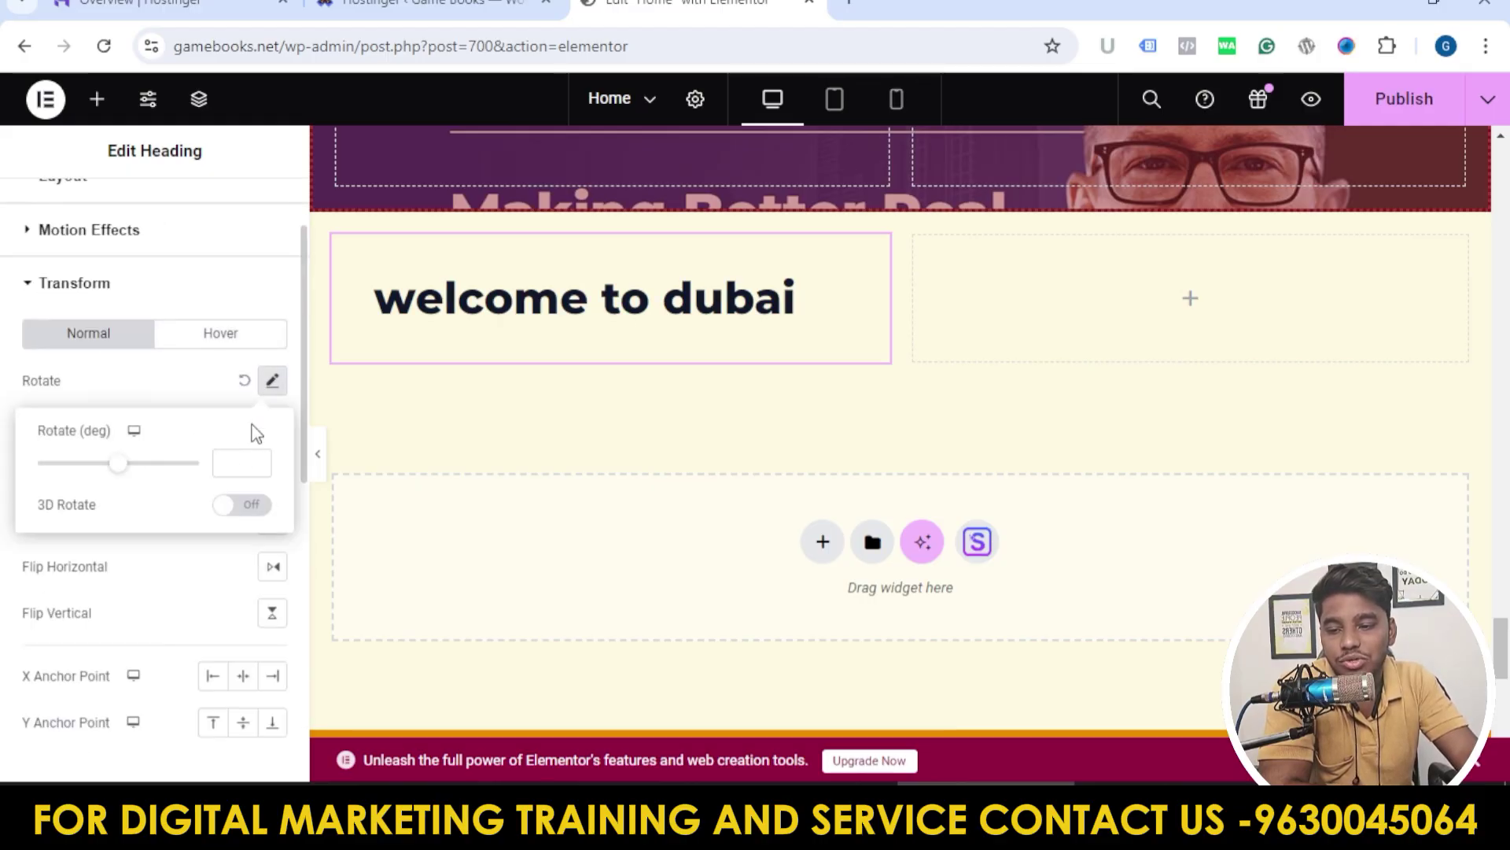
{"action": "mouse_move", "coordinate": [122, 475]}
{"action": "left_mouse_down"}
{"action": "mouse_move", "coordinate": [142, 475]}
{"action": "mouse_move", "coordinate": [122, 472]}
{"action": "left_mouse_up"}
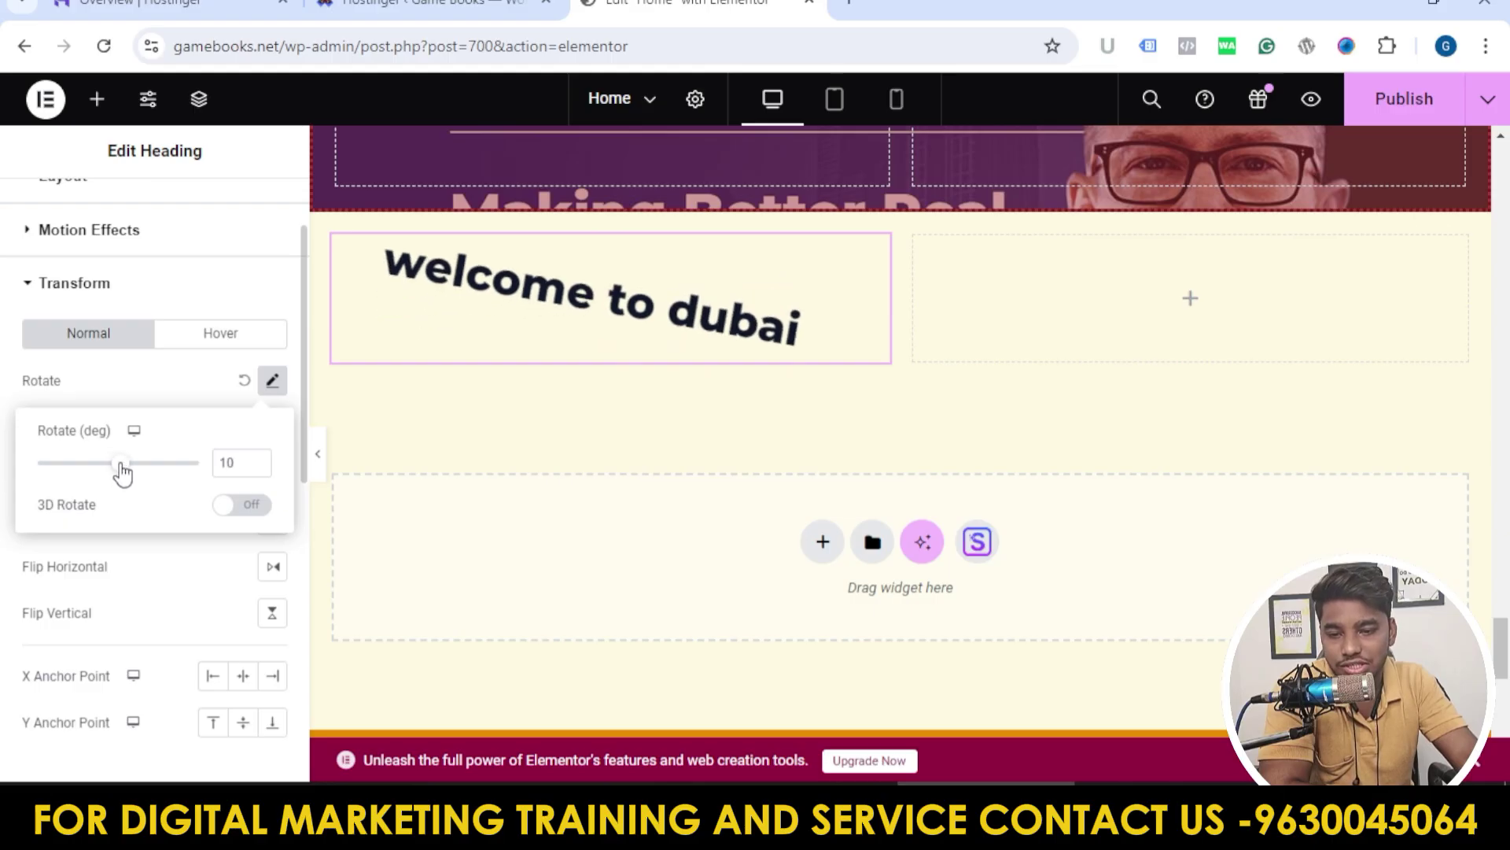
{"action": "left_click", "coordinate": [215, 295]}
{"action": "left_click", "coordinate": [116, 347]}
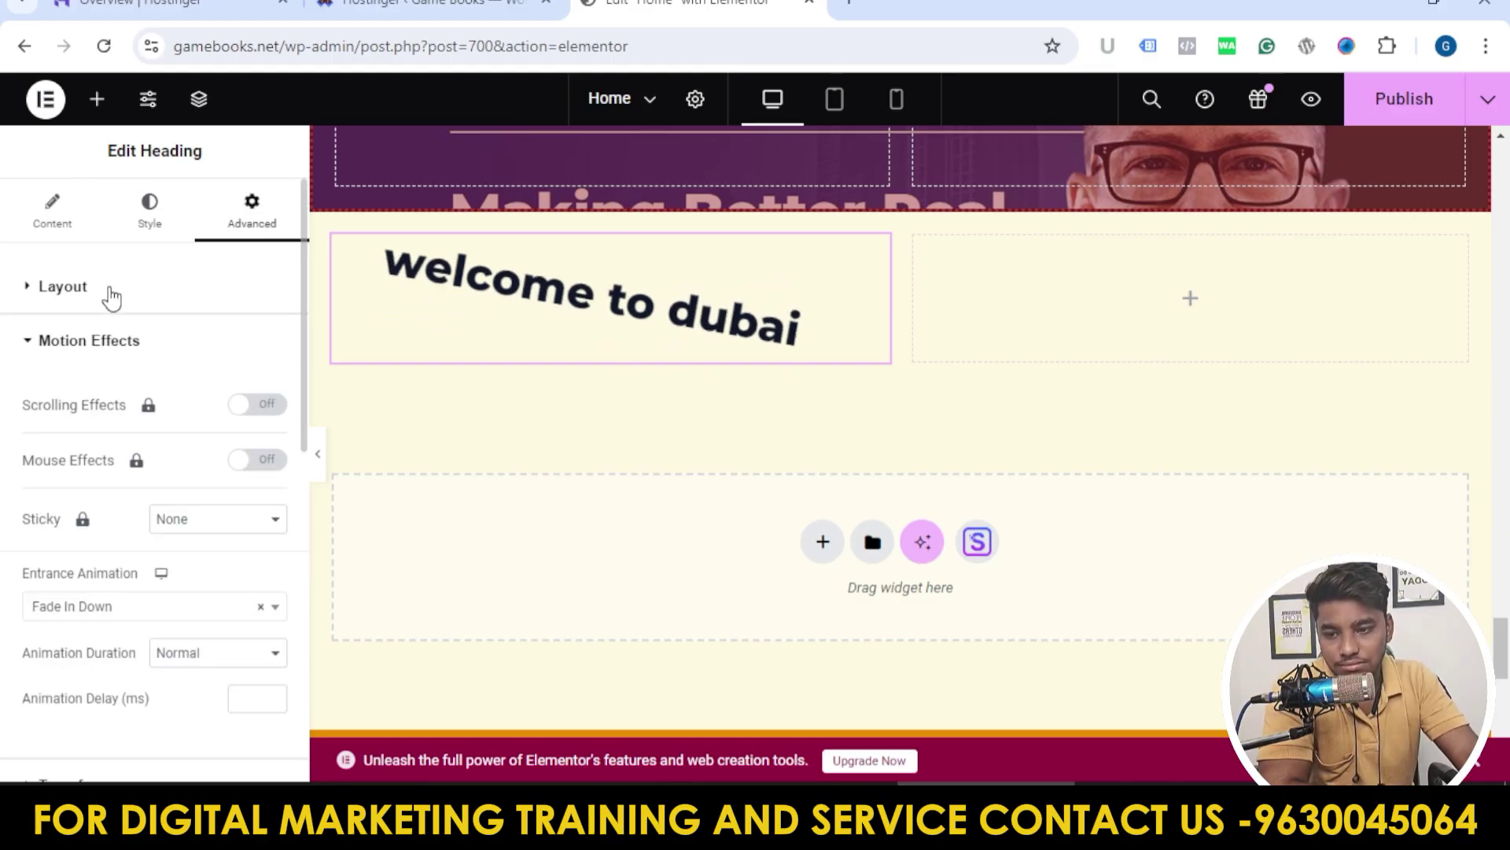
{"action": "left_click", "coordinate": [108, 293]}
{"action": "left_click", "coordinate": [110, 293]}
{"action": "left_click", "coordinate": [115, 346]}
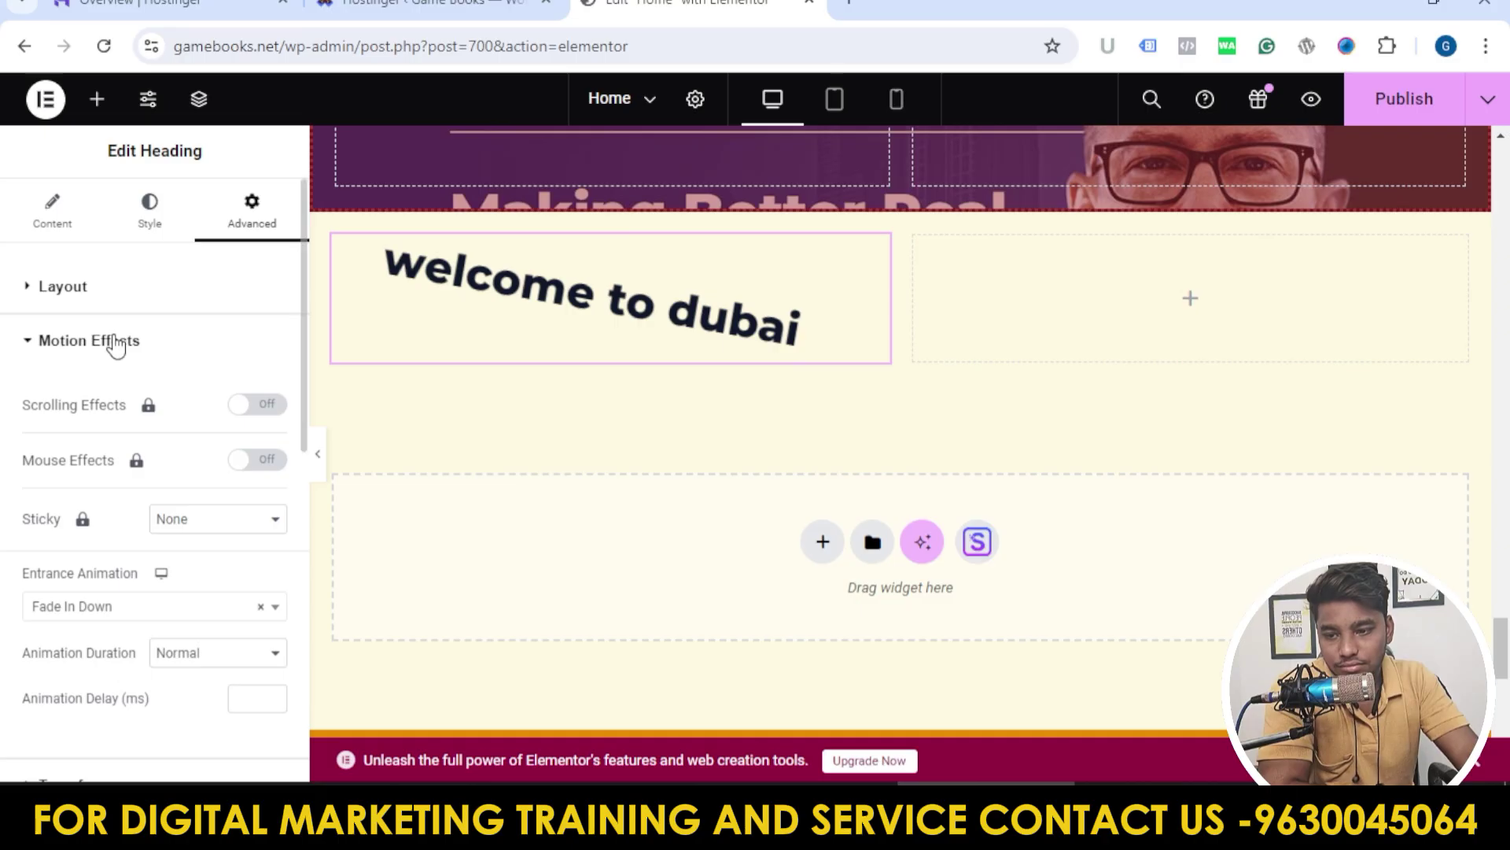
{"action": "left_click", "coordinate": [116, 346]}
Step: Try flipping the heading horizontally in its Transform settings and remove the flip again
{"action": "left_click", "coordinate": [147, 400]}
{"action": "scroll", "coordinate": [166, 456], "scroll_direction": "down", "scroll_amount": 2}
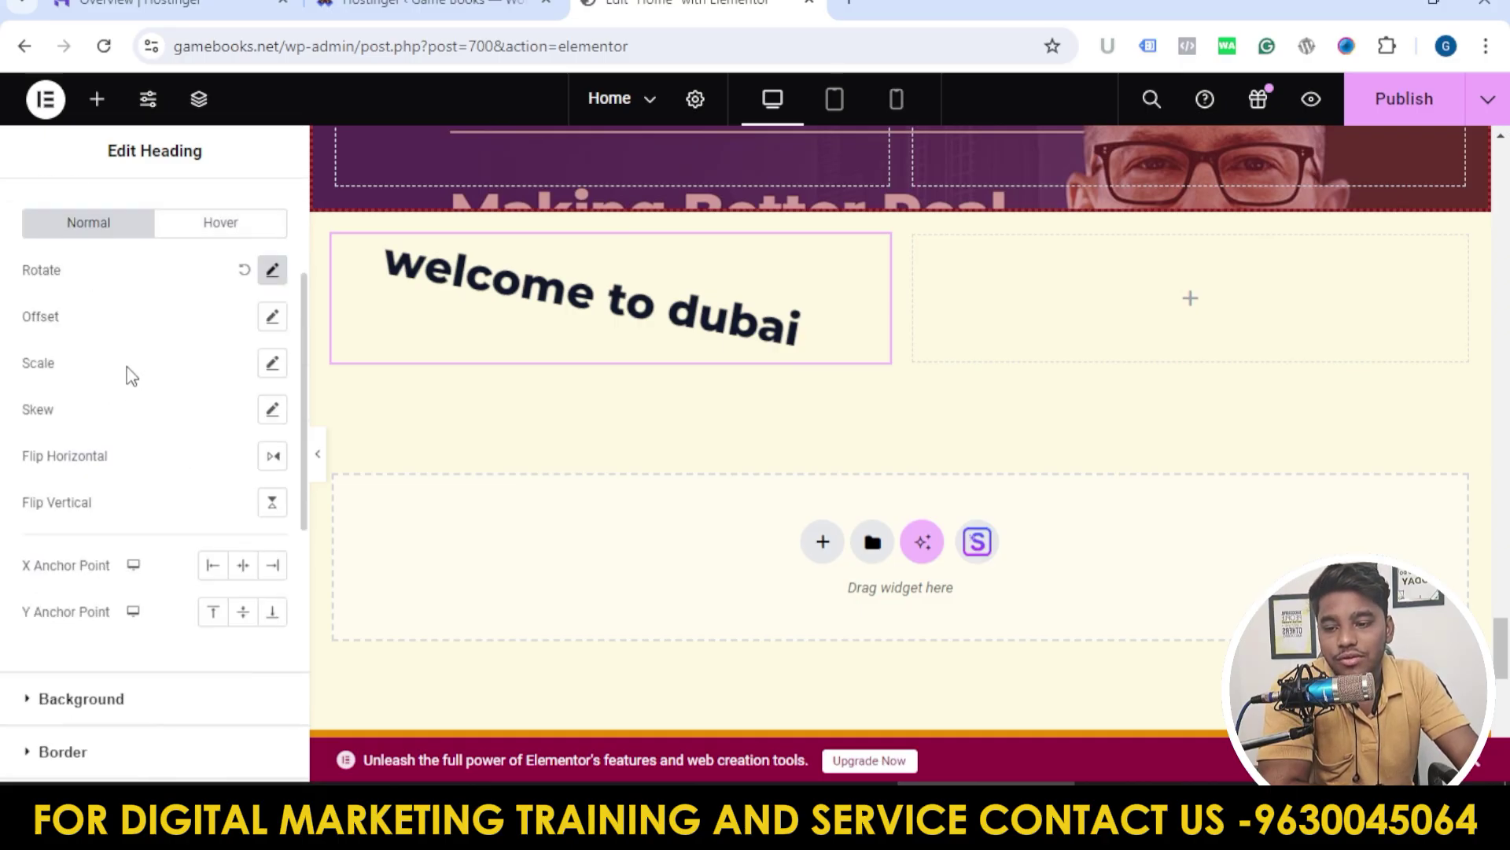
{"action": "left_click", "coordinate": [267, 463]}
{"action": "left_click", "coordinate": [266, 464]}
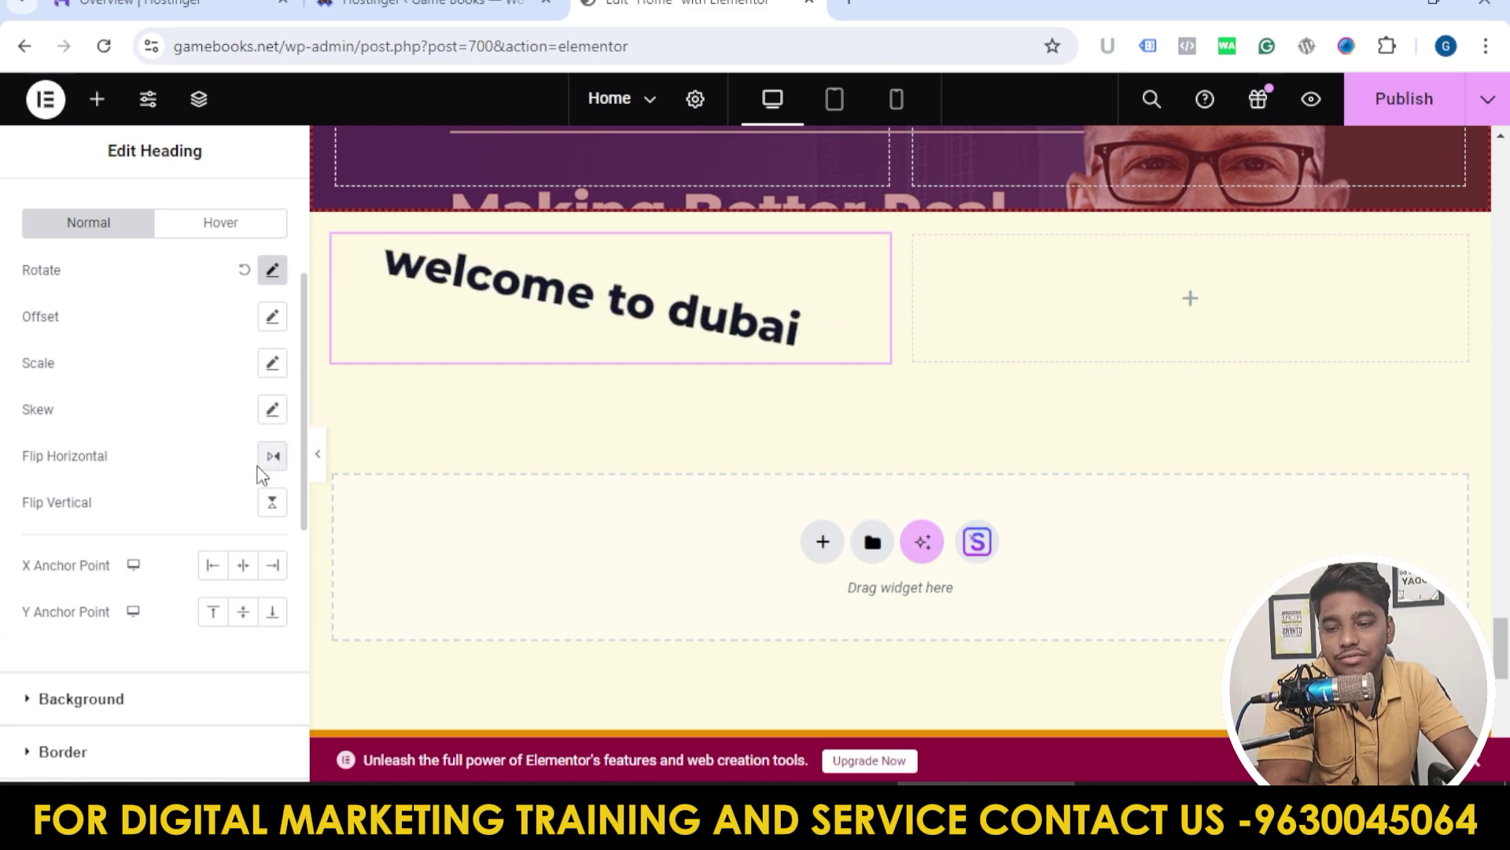
{"action": "scroll", "coordinate": [149, 504], "scroll_direction": "down", "scroll_amount": 3}
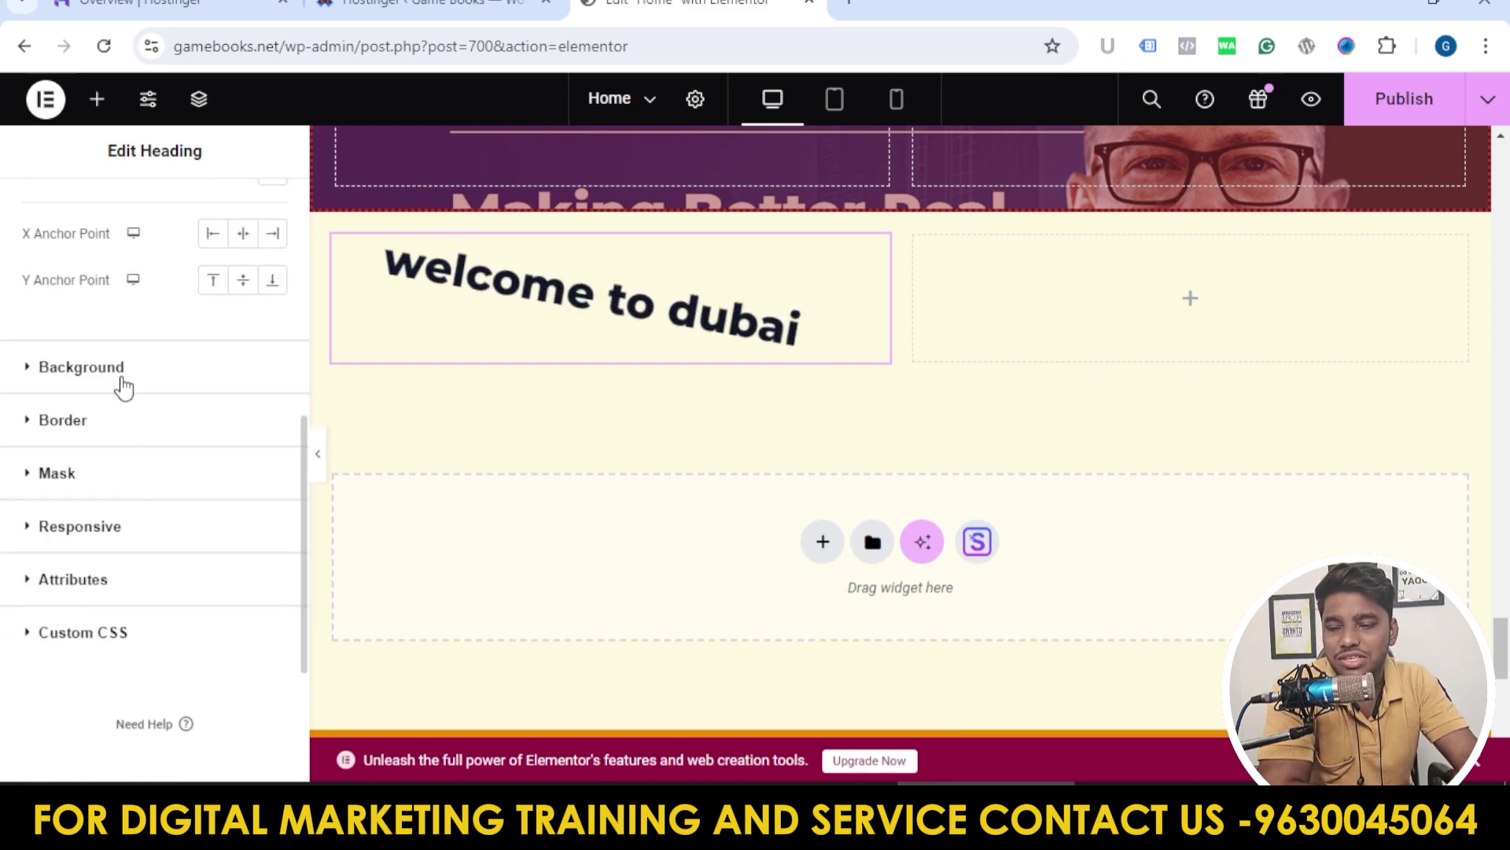
{"action": "left_click", "coordinate": [124, 386]}
{"action": "scroll", "coordinate": [137, 441], "scroll_direction": "down", "scroll_amount": 4}
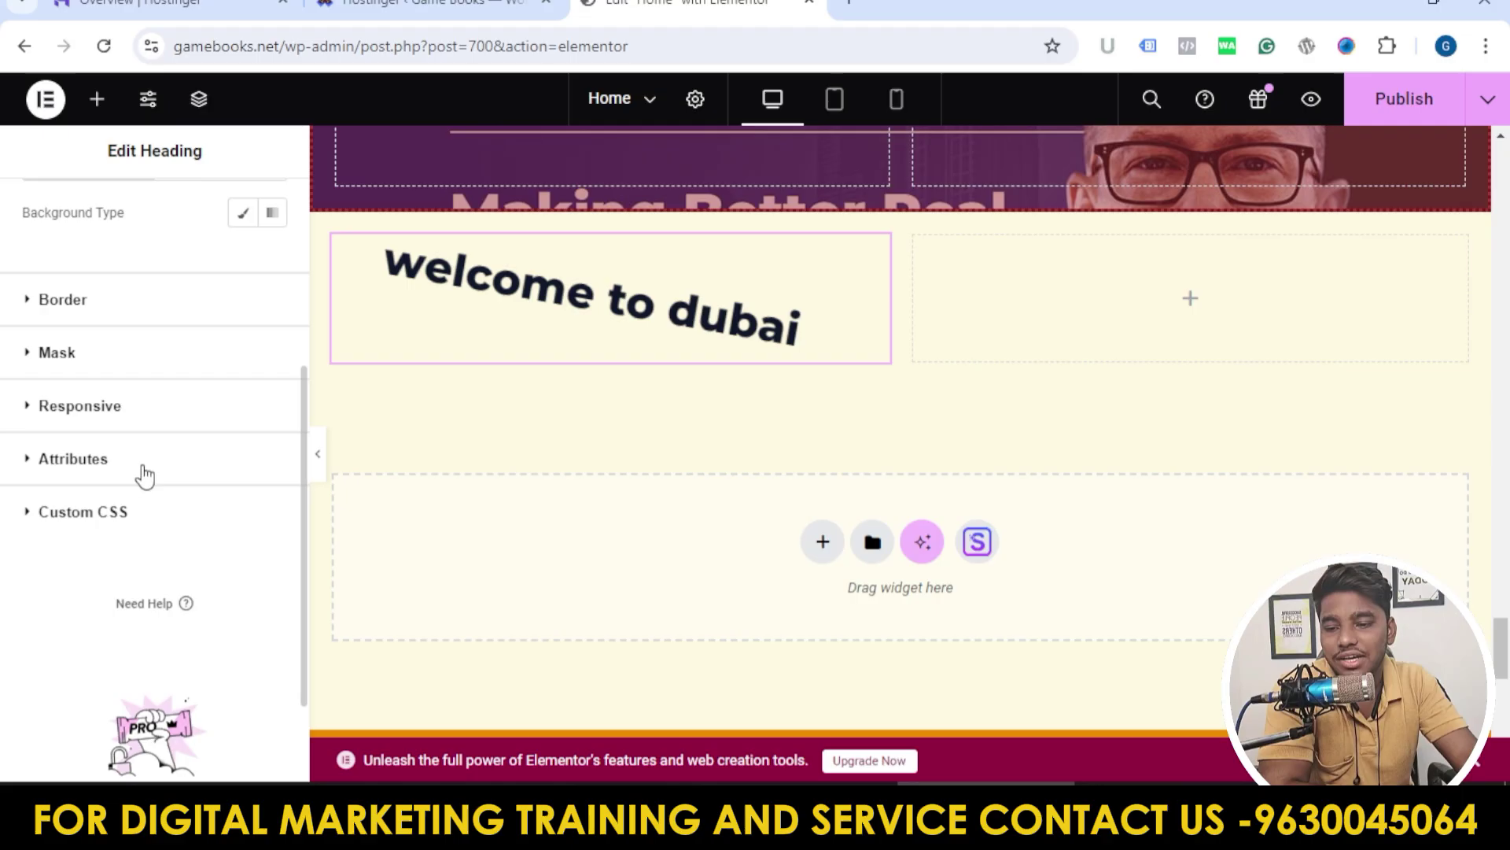
{"action": "left_click", "coordinate": [128, 316]}
{"action": "scroll", "coordinate": [149, 425], "scroll_direction": "down", "scroll_amount": 3}
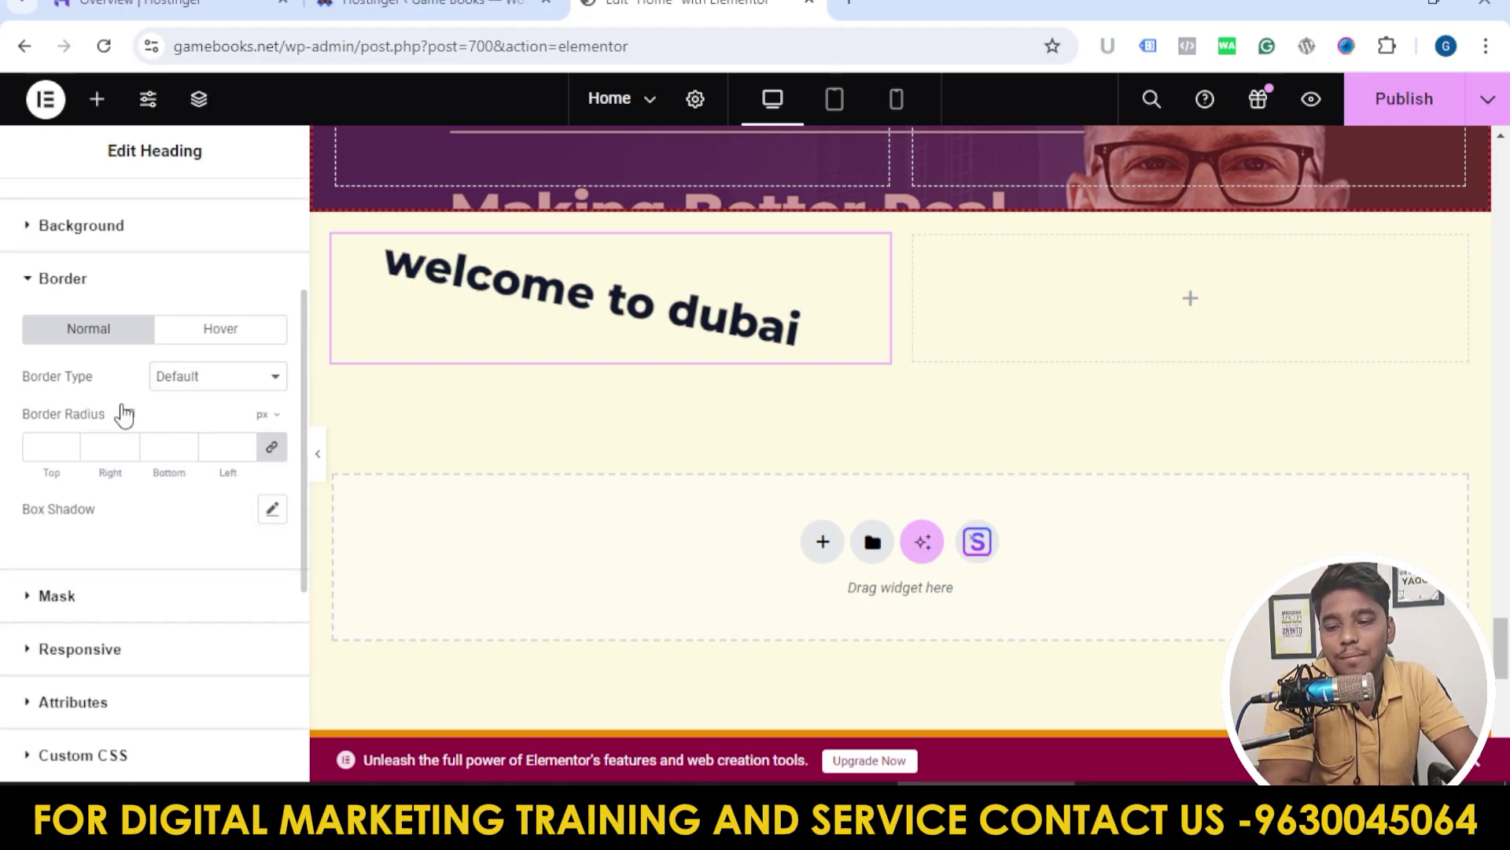
{"action": "scroll", "coordinate": [126, 425], "scroll_direction": "down", "scroll_amount": 2}
Step: Enable a mask on the heading, try the Sketch shape, and set the mask shape to Blob
{"action": "left_click", "coordinate": [126, 486]}
{"action": "scroll", "coordinate": [142, 440], "scroll_direction": "down", "scroll_amount": 3}
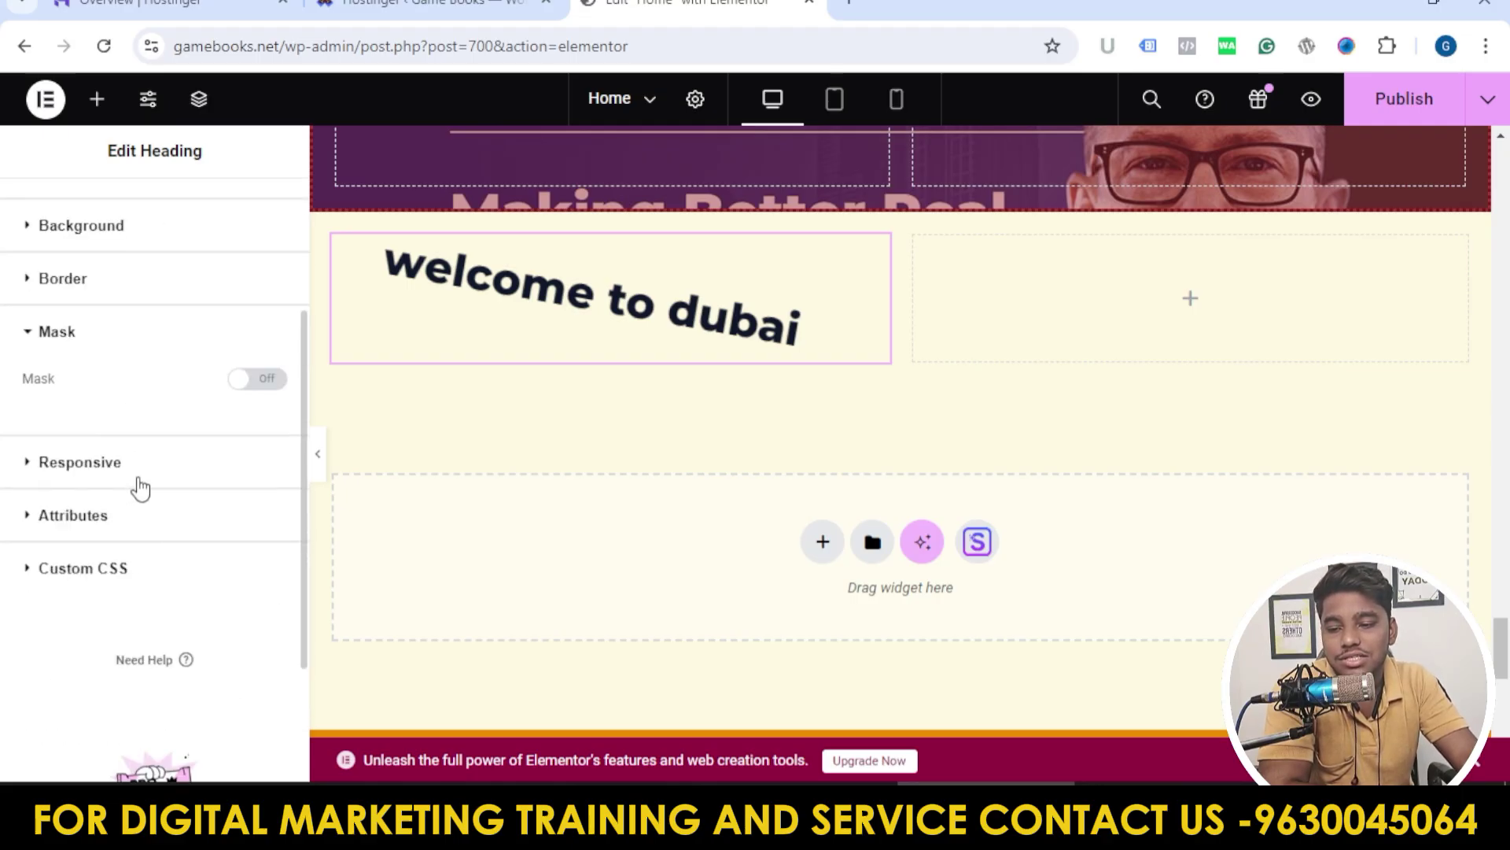
{"action": "left_click", "coordinate": [257, 379]}
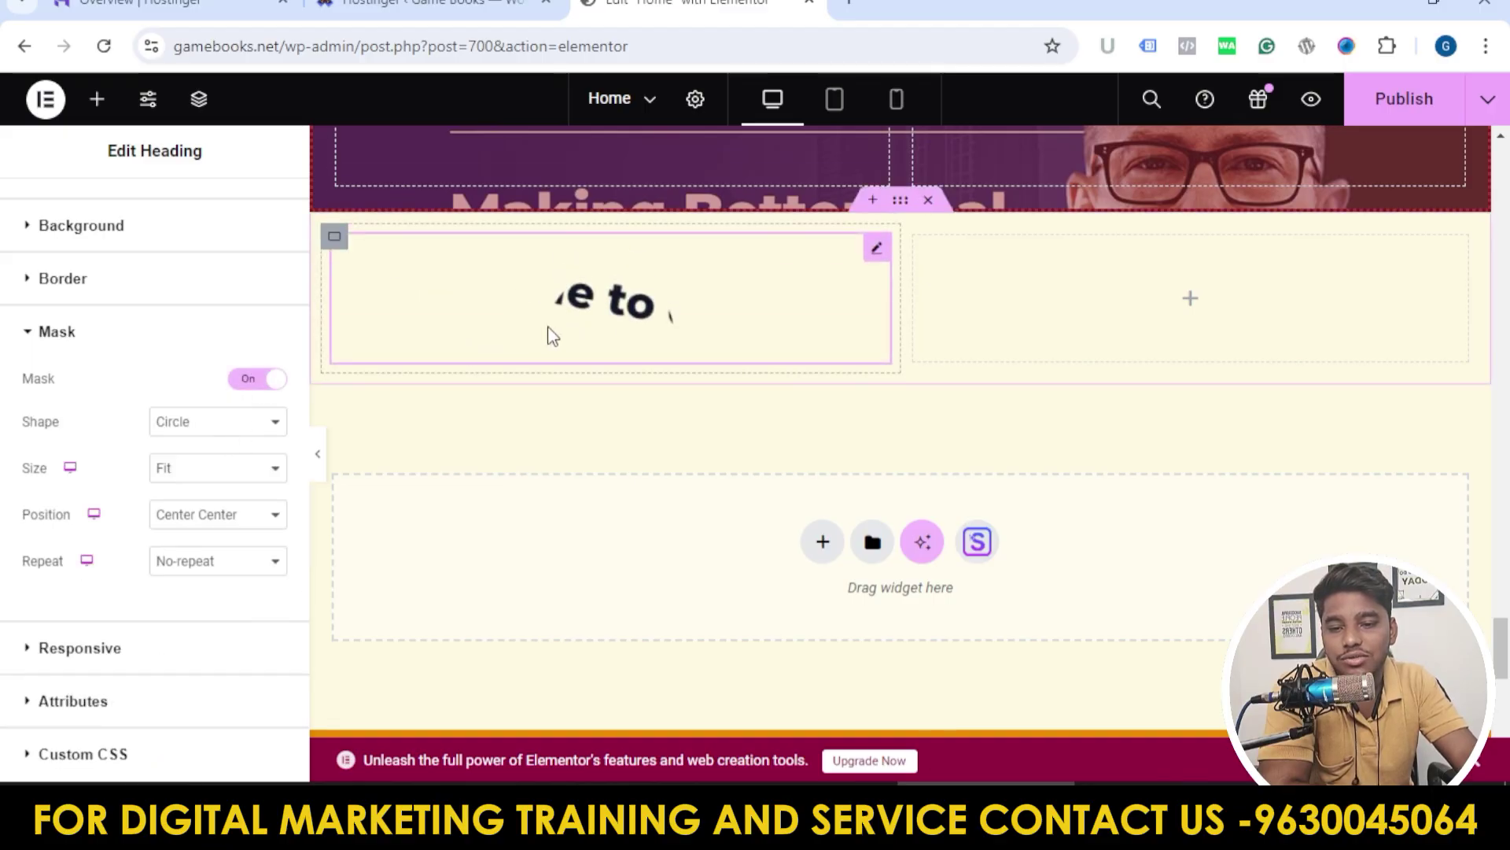
{"action": "left_click", "coordinate": [228, 424]}
{"action": "left_click", "coordinate": [227, 476]}
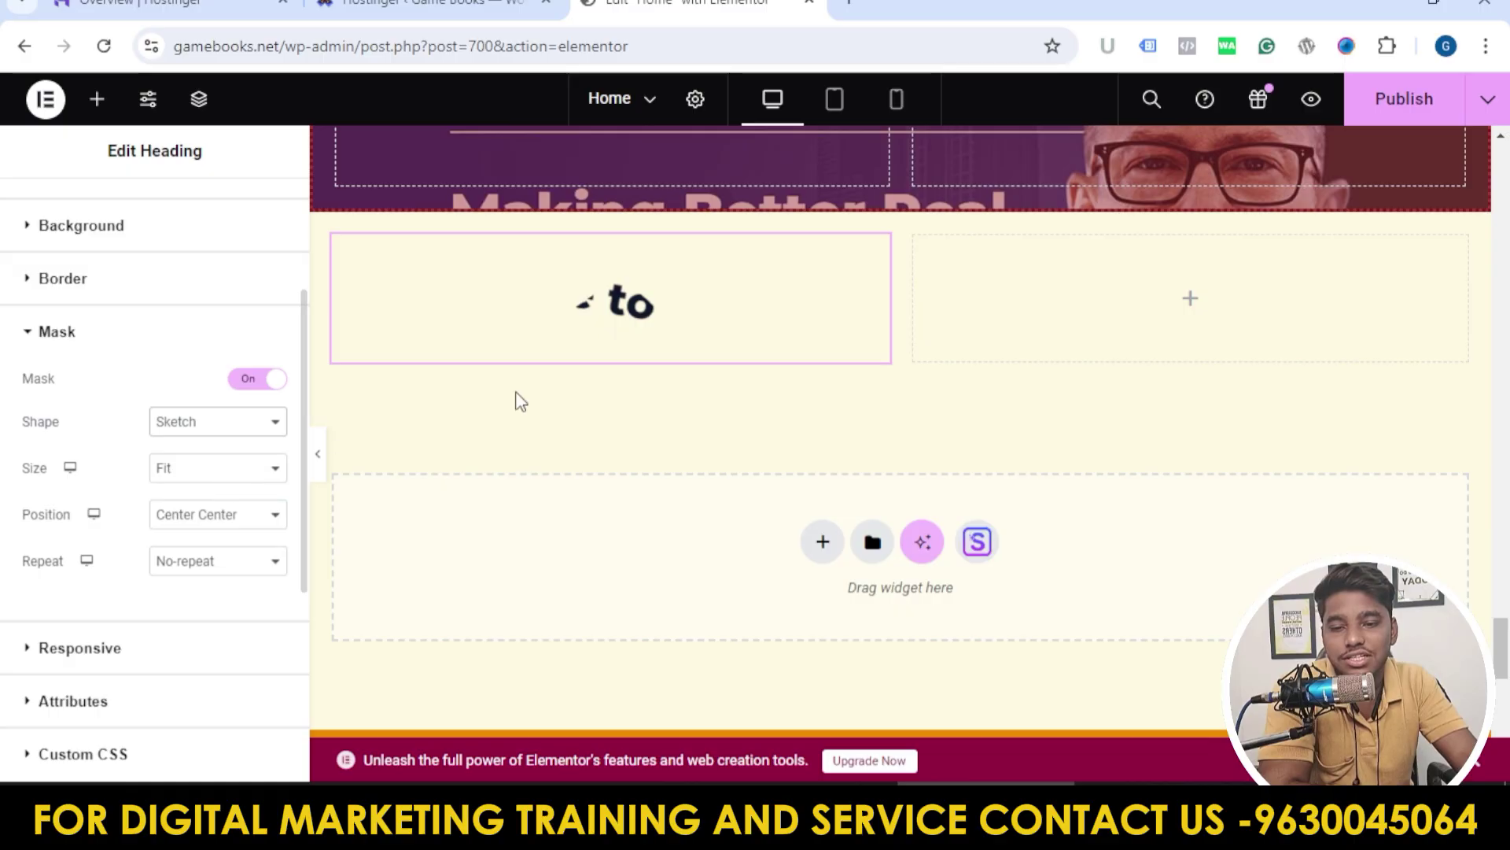
{"action": "left_click", "coordinate": [245, 428]}
{"action": "left_click", "coordinate": [232, 518]}
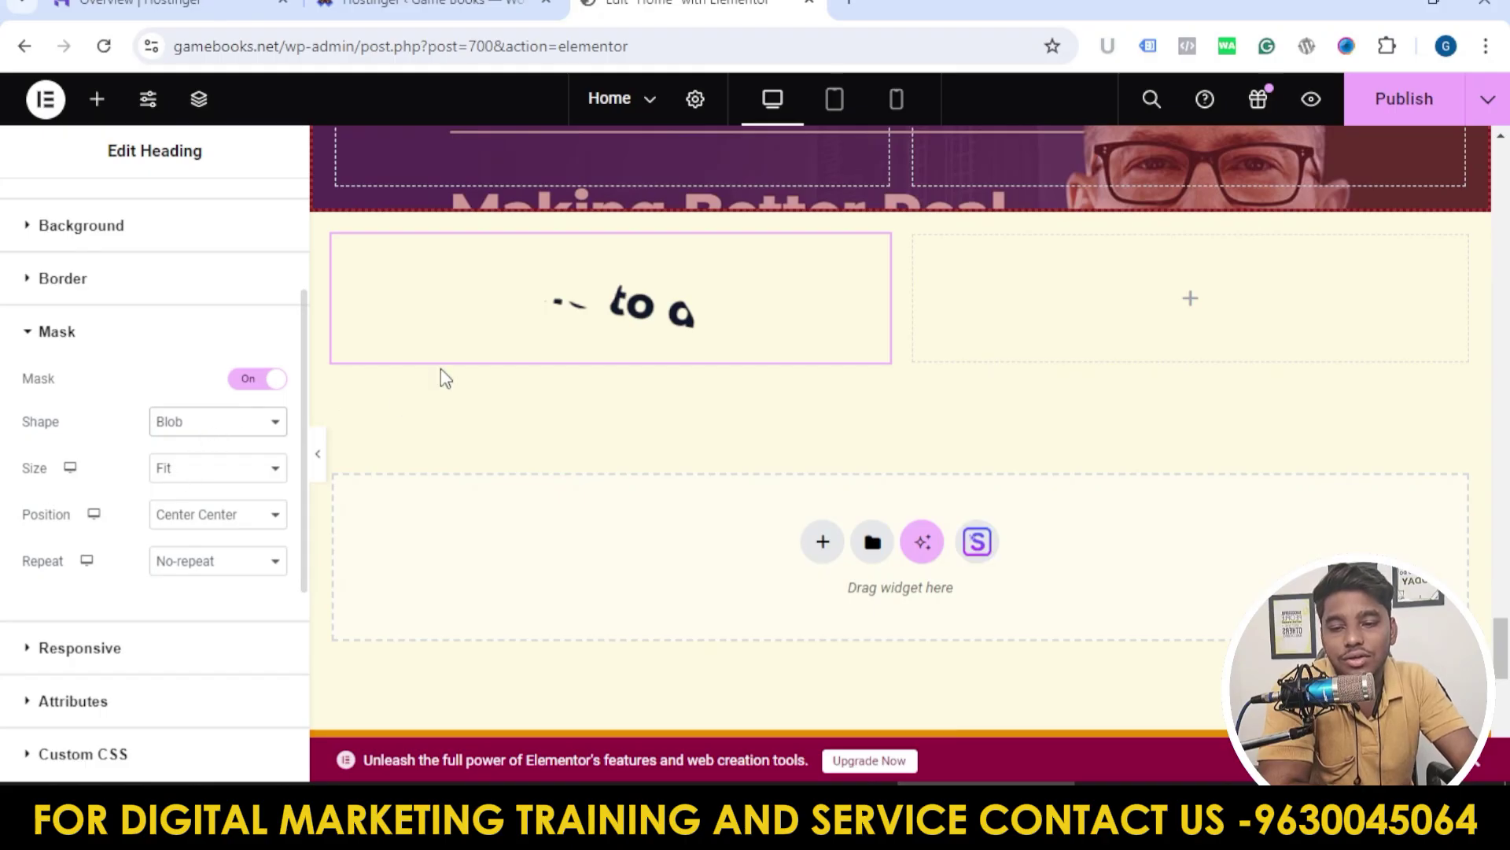
Step: Try the Center Right position for the heading's mask, and move the mask over the heading's left part
{"action": "left_click", "coordinate": [256, 519]}
{"action": "left_click", "coordinate": [226, 570]}
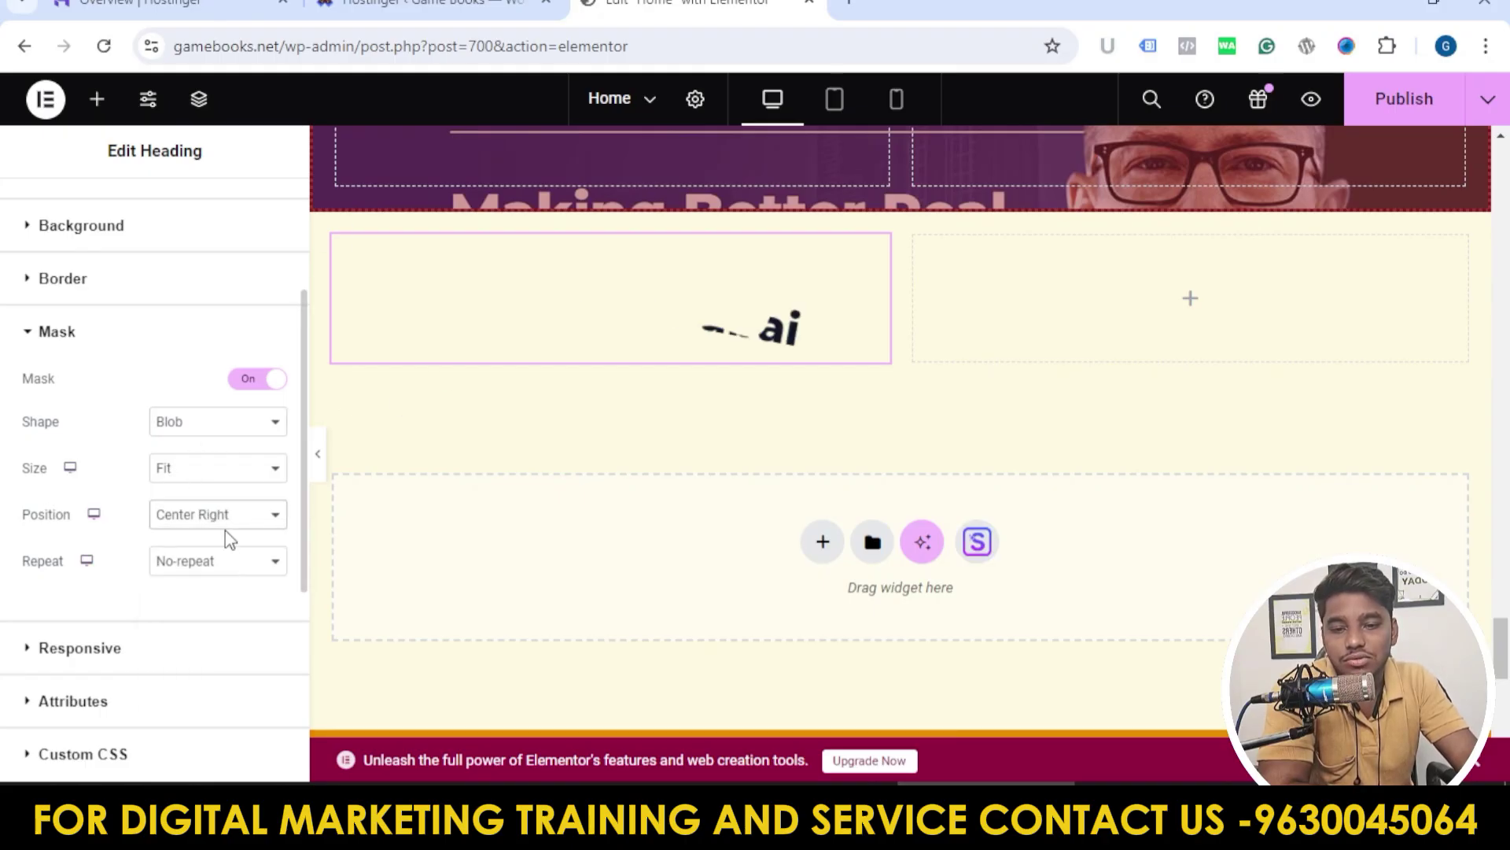
{"action": "left_click", "coordinate": [225, 526]}
{"action": "left_click", "coordinate": [213, 610]}
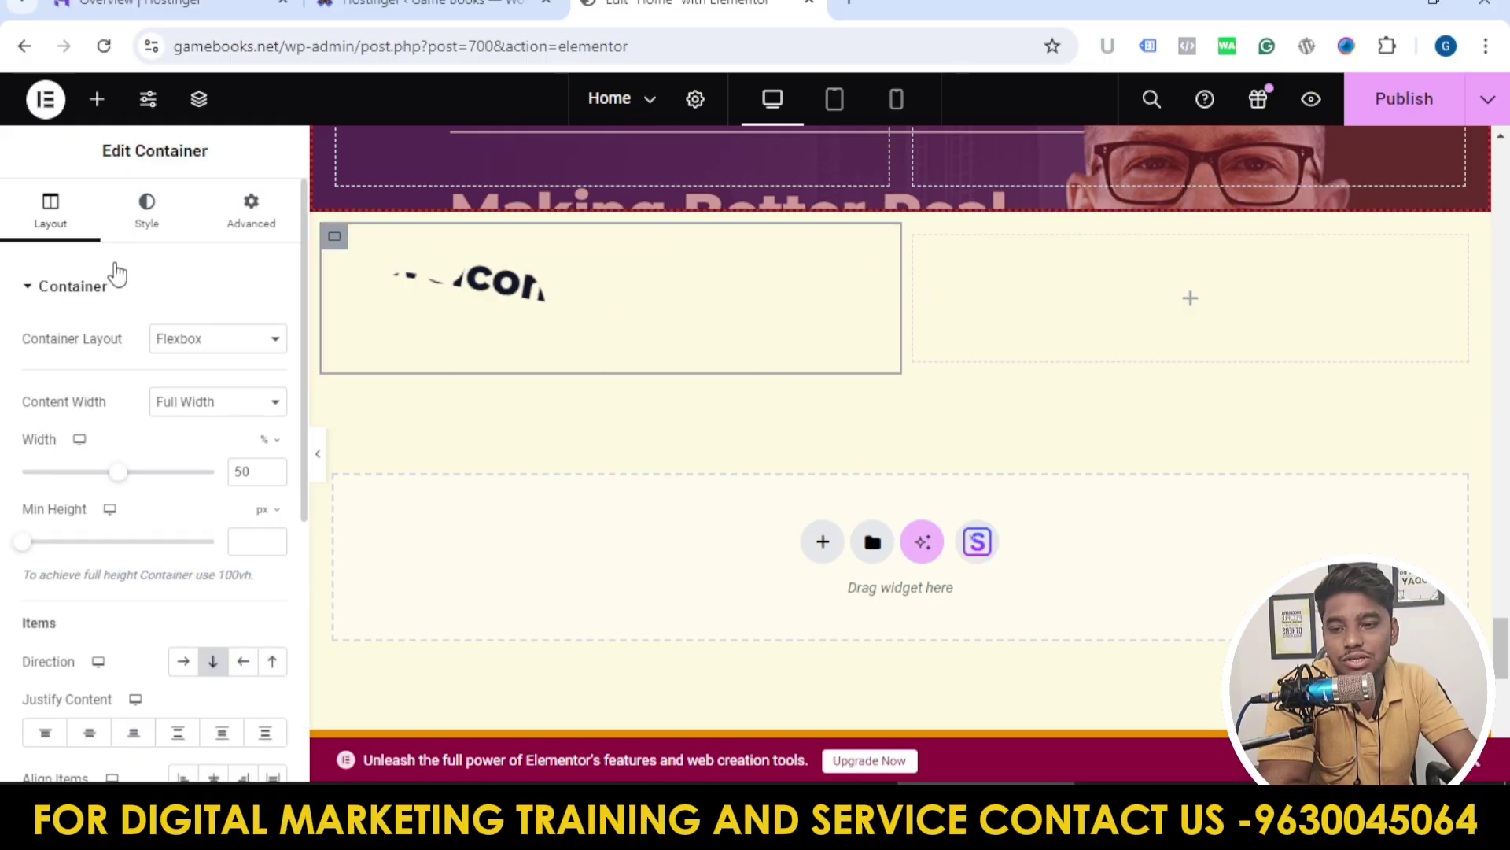
Step: Examine the Advanced and Style settings of the container that holds the heading
{"action": "scroll", "coordinate": [110, 433], "scroll_direction": "down", "scroll_amount": 7}
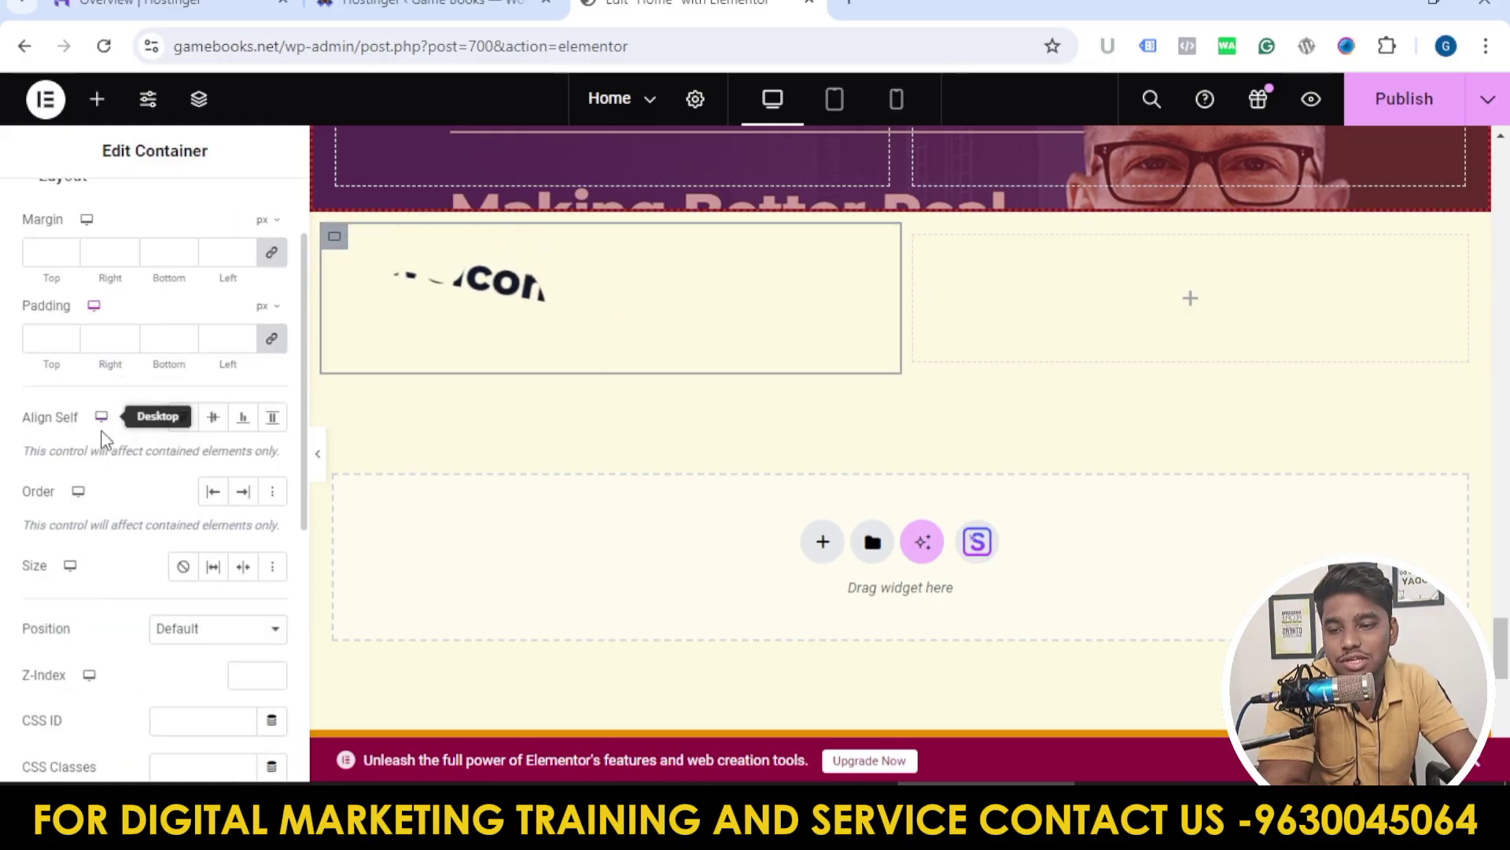
{"action": "scroll", "coordinate": [145, 486], "scroll_direction": "up", "scroll_amount": 8}
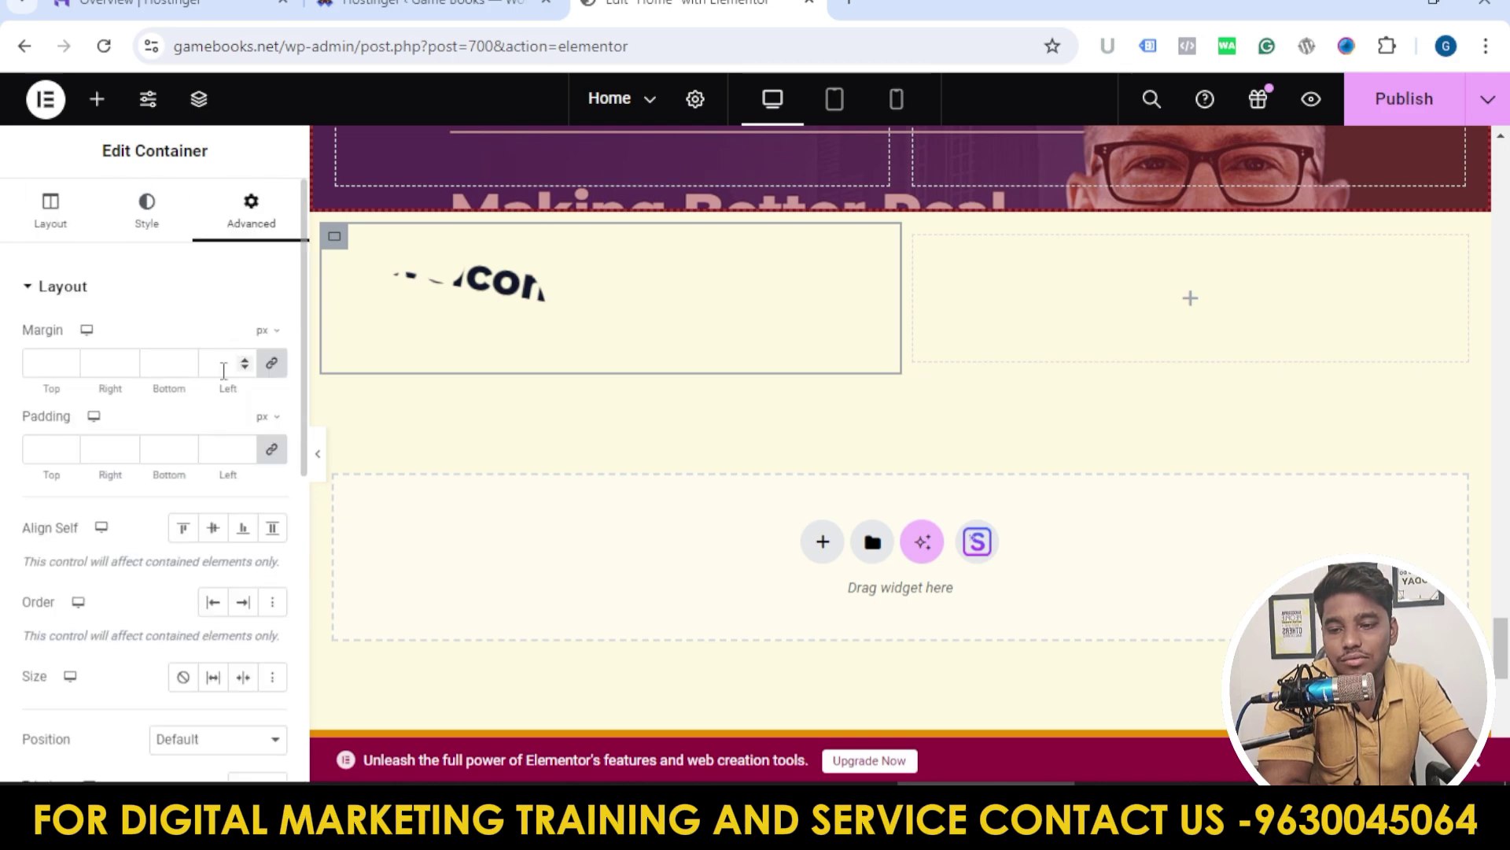
{"action": "scroll", "coordinate": [211, 359], "scroll_direction": "down", "scroll_amount": 7}
{"action": "scroll", "coordinate": [209, 459], "scroll_direction": "down", "scroll_amount": 1}
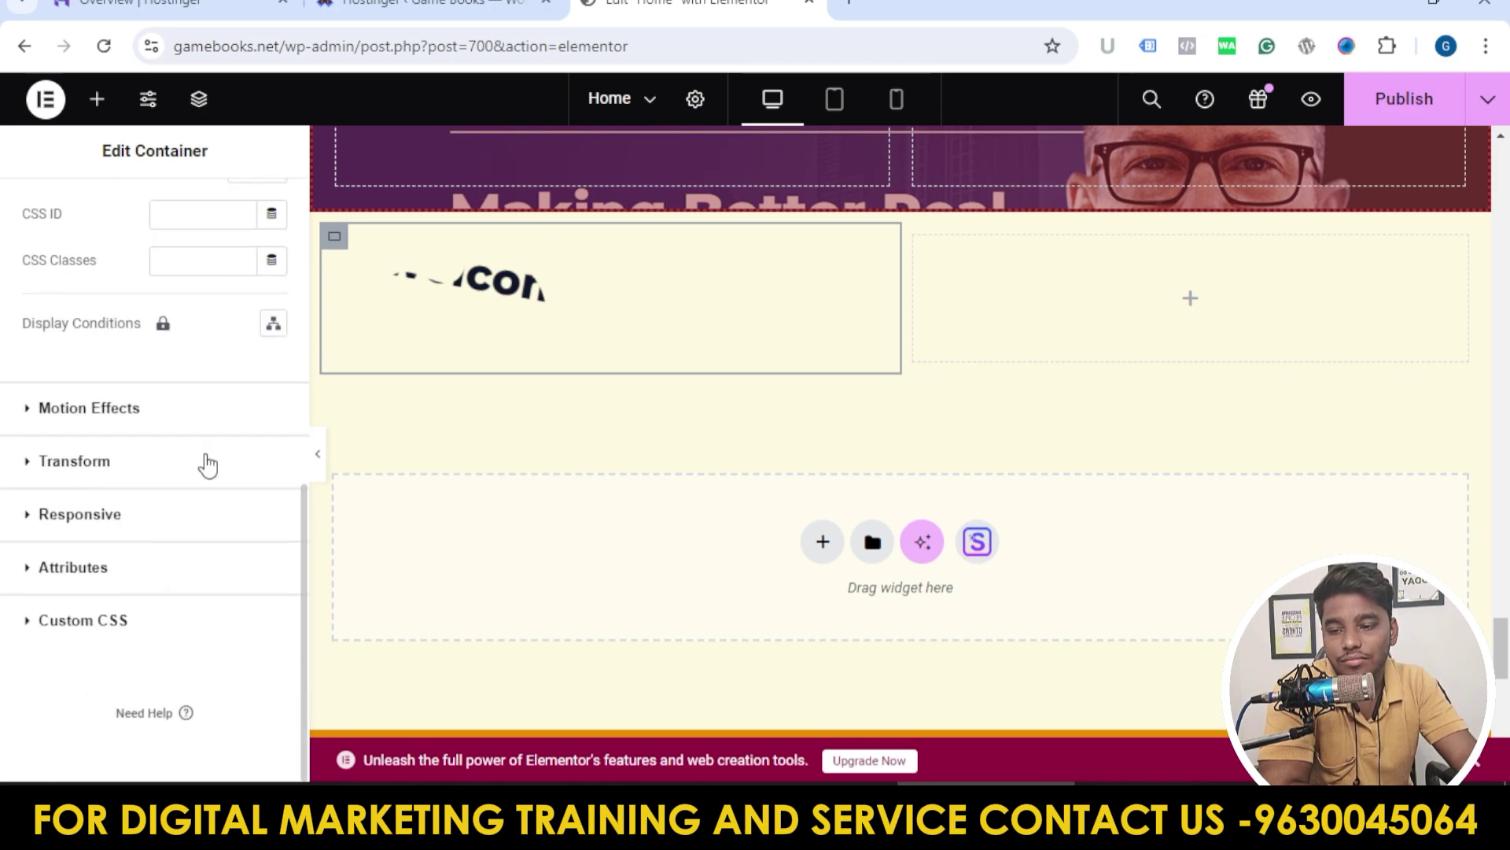
{"action": "scroll", "coordinate": [148, 432], "scroll_direction": "up", "scroll_amount": 10}
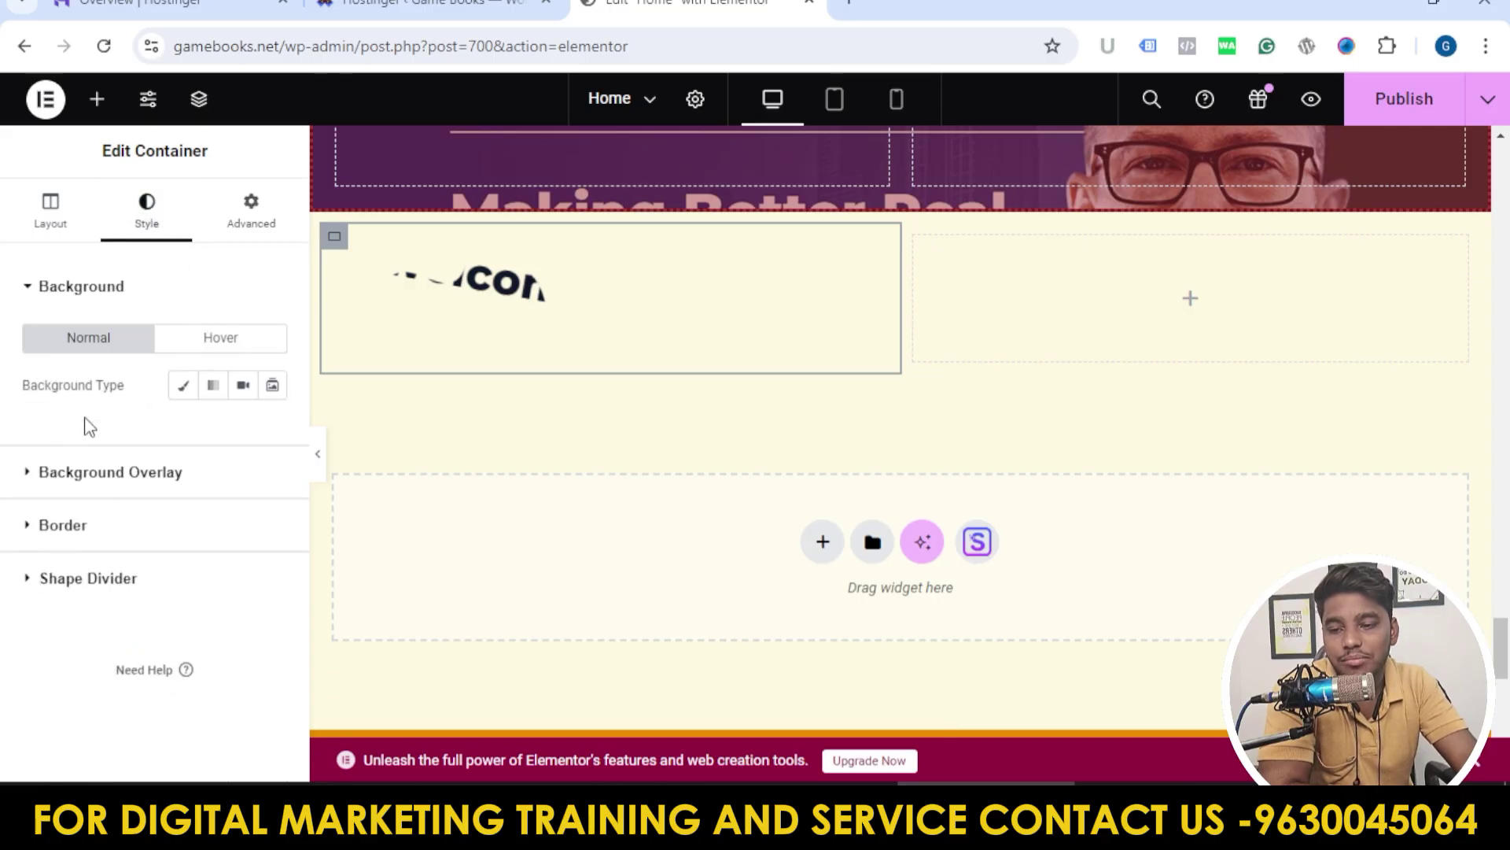
Step: Give the container that holds the heading a Classic background in red
{"action": "left_click", "coordinate": [213, 387]}
{"action": "left_click", "coordinate": [185, 387]}
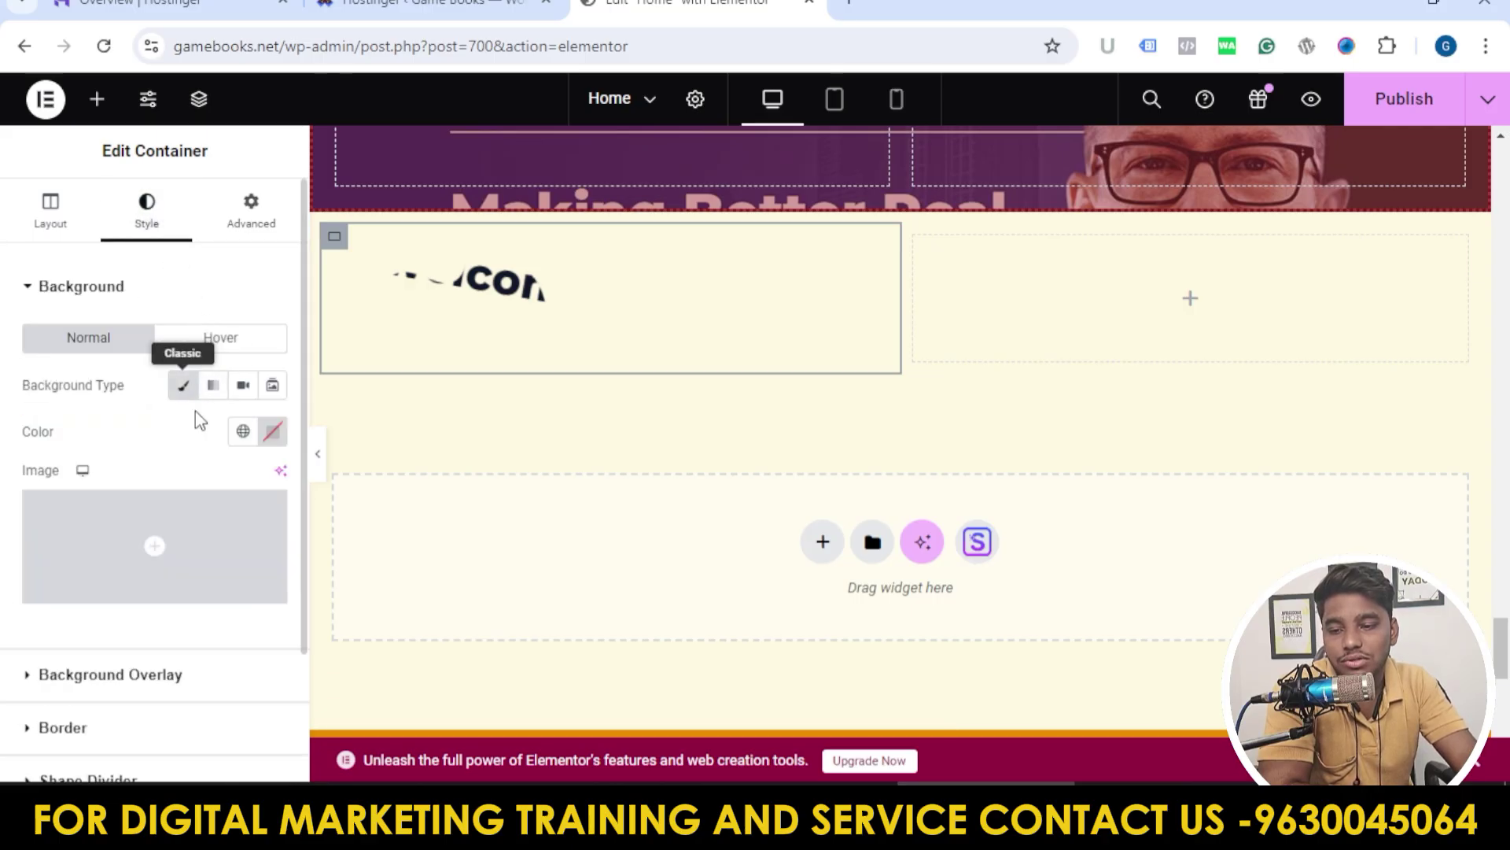
{"action": "left_click", "coordinate": [272, 431]}
{"action": "left_click", "coordinate": [336, 163]}
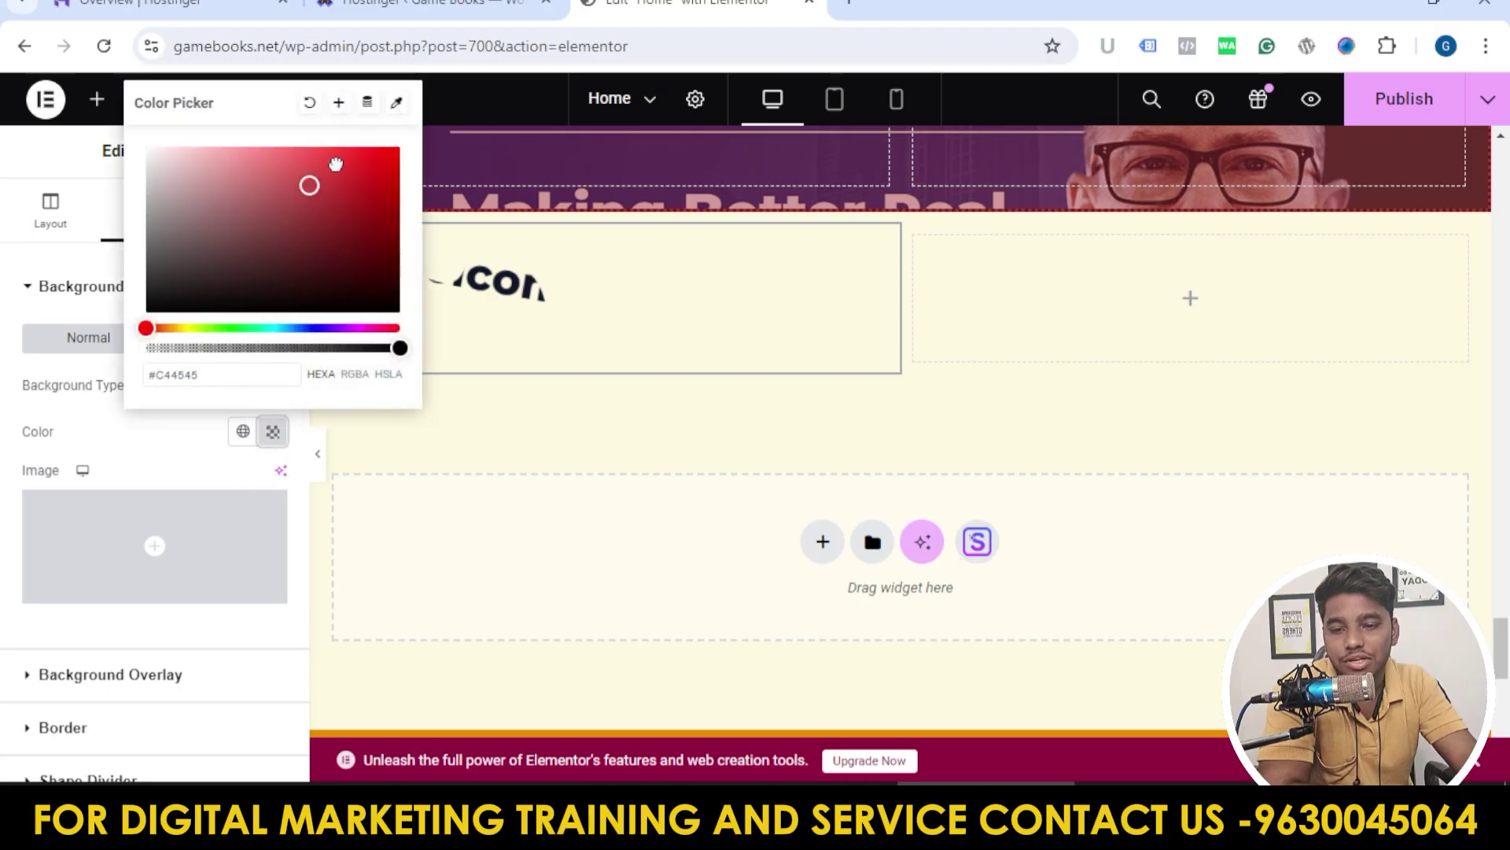
{"action": "left_click", "coordinate": [438, 320]}
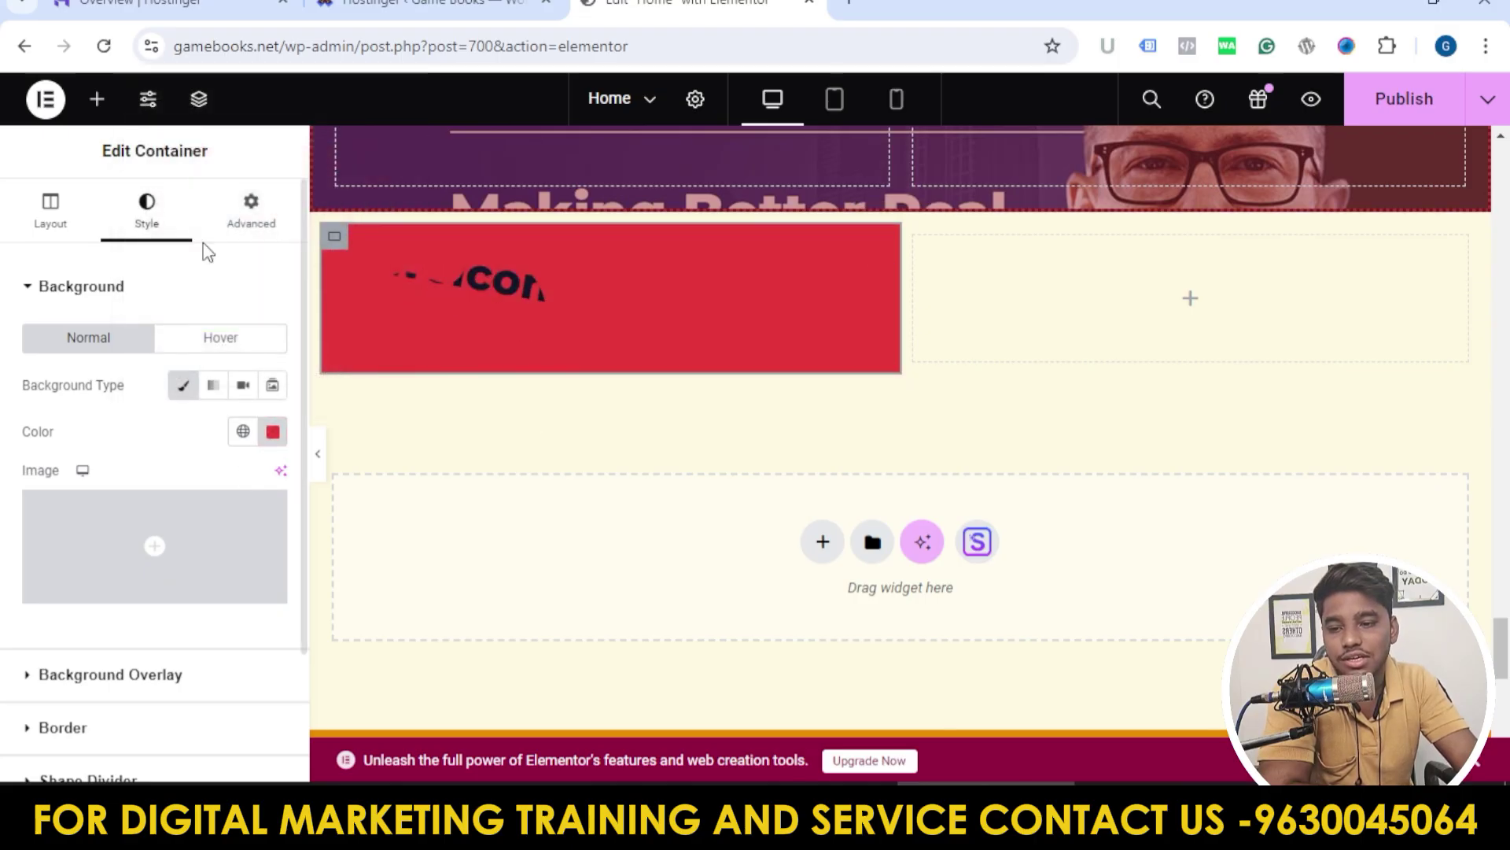
Step: Examine the Advanced settings of the red container and compare them with the Advanced settings of the heading inside it
{"action": "left_click", "coordinate": [249, 208]}
{"action": "scroll", "coordinate": [161, 504], "scroll_direction": "down", "scroll_amount": 3}
{"action": "scroll", "coordinate": [164, 503], "scroll_direction": "down", "scroll_amount": 4}
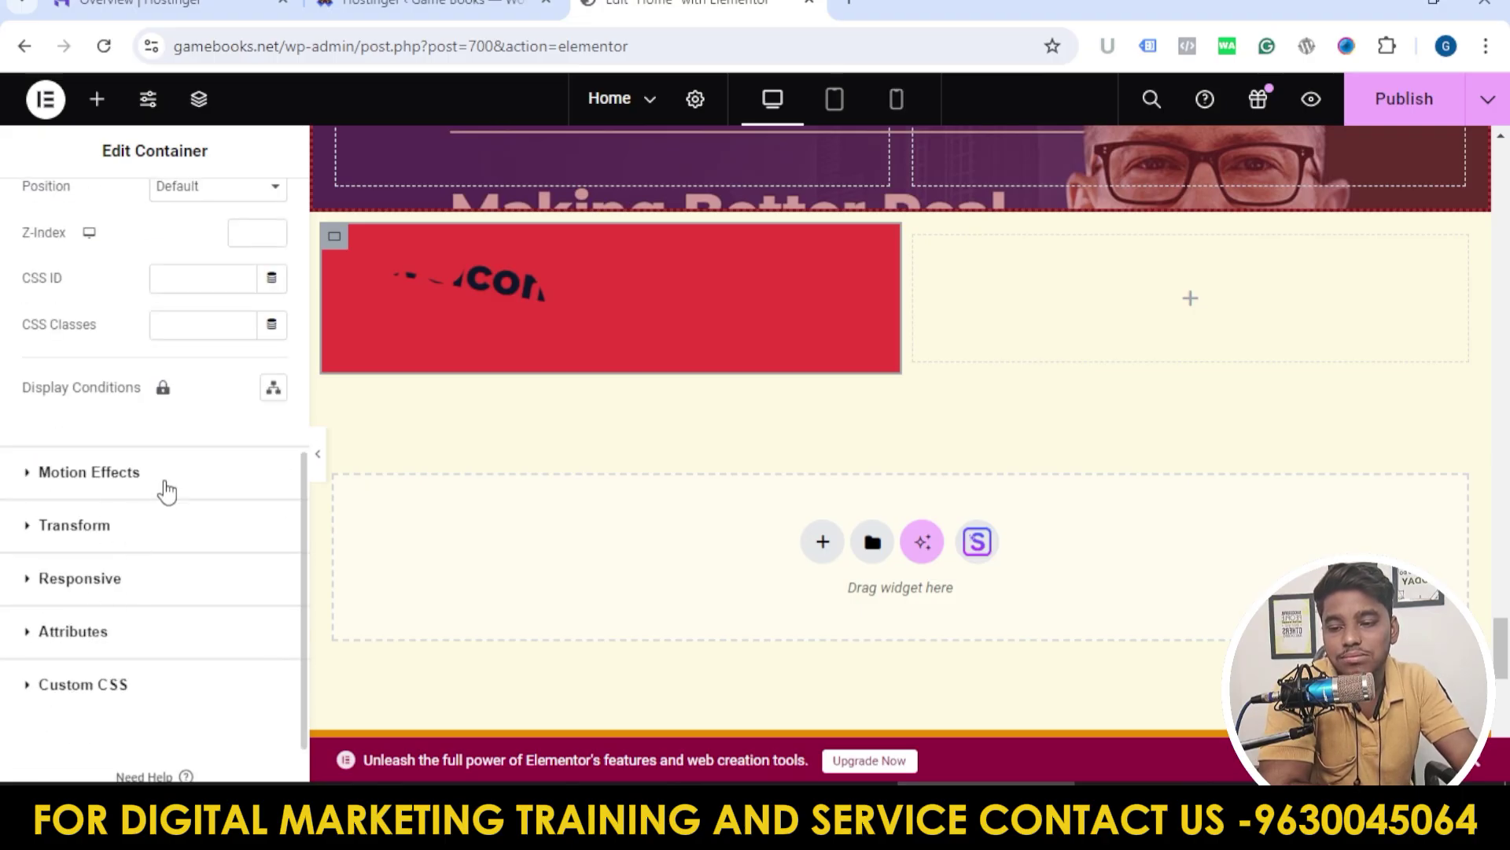
{"action": "left_click", "coordinate": [575, 295]}
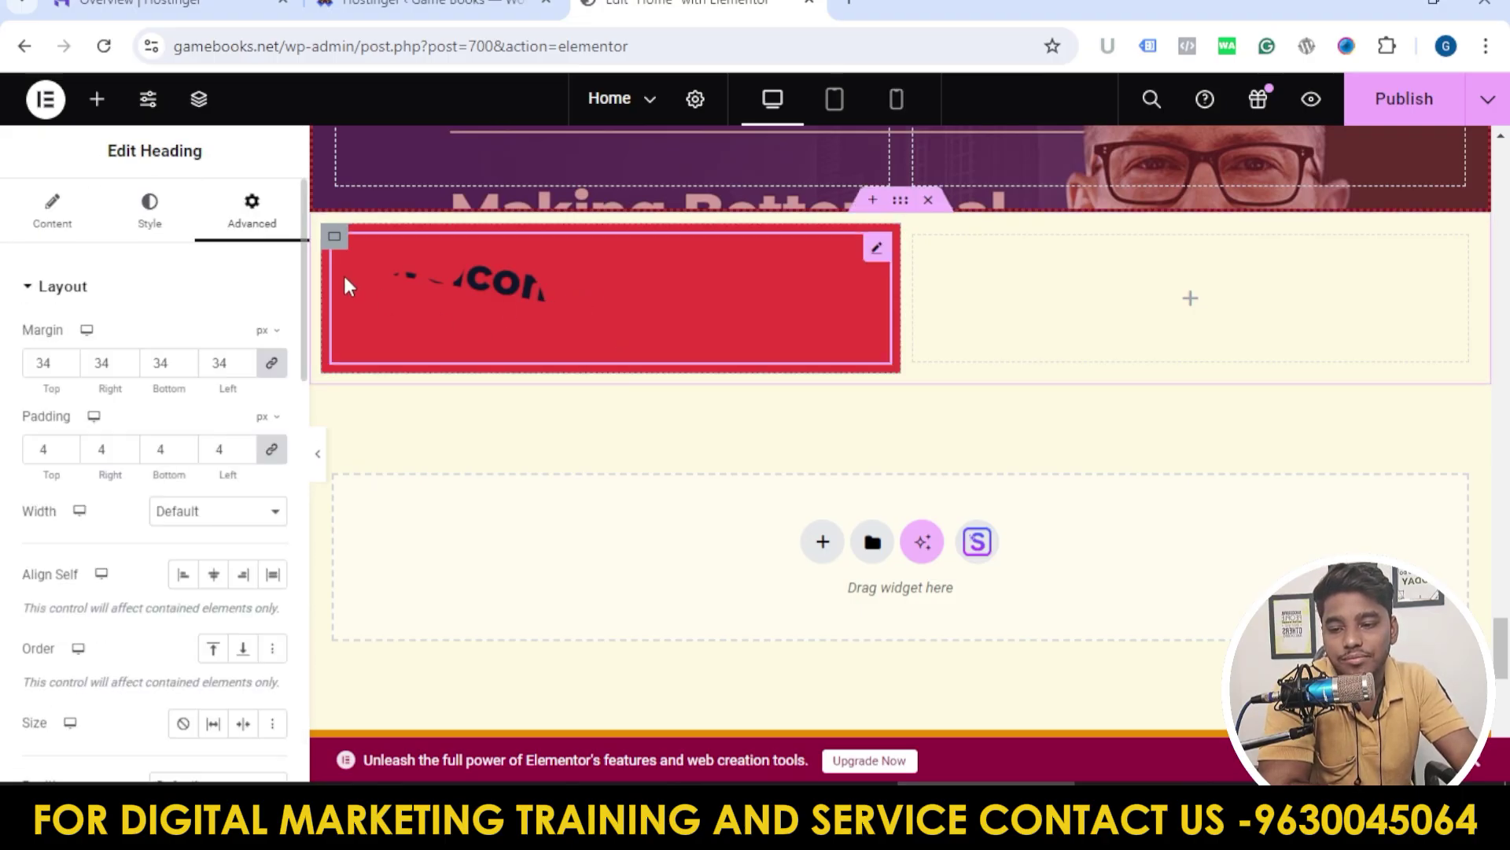
{"action": "scroll", "coordinate": [183, 347], "scroll_direction": "down", "scroll_amount": 5}
{"action": "scroll", "coordinate": [181, 409], "scroll_direction": "down", "scroll_amount": 2}
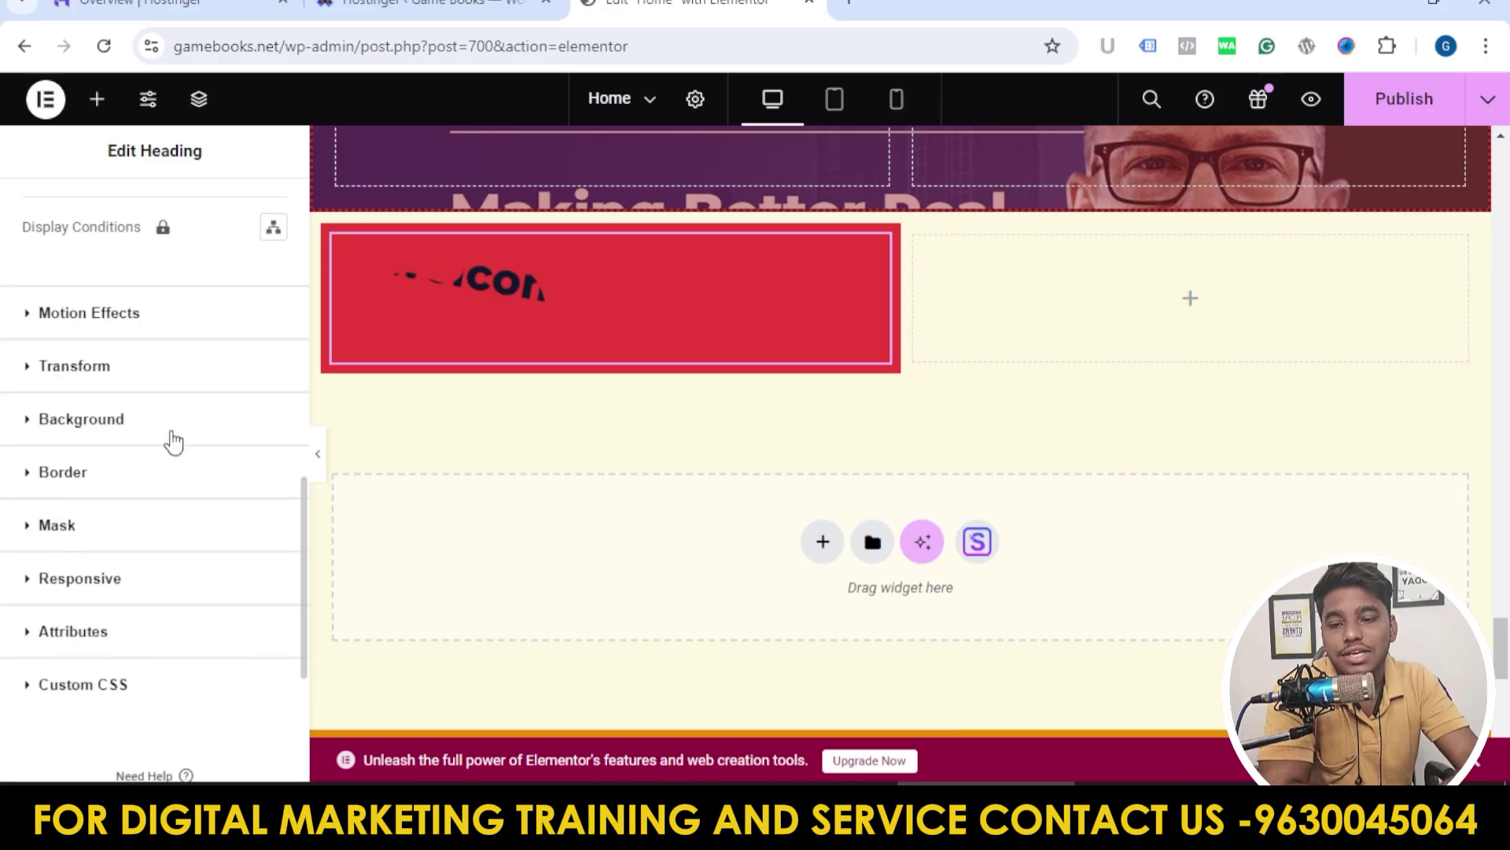
{"action": "scroll", "coordinate": [516, 452], "scroll_direction": "up", "scroll_amount": 3}
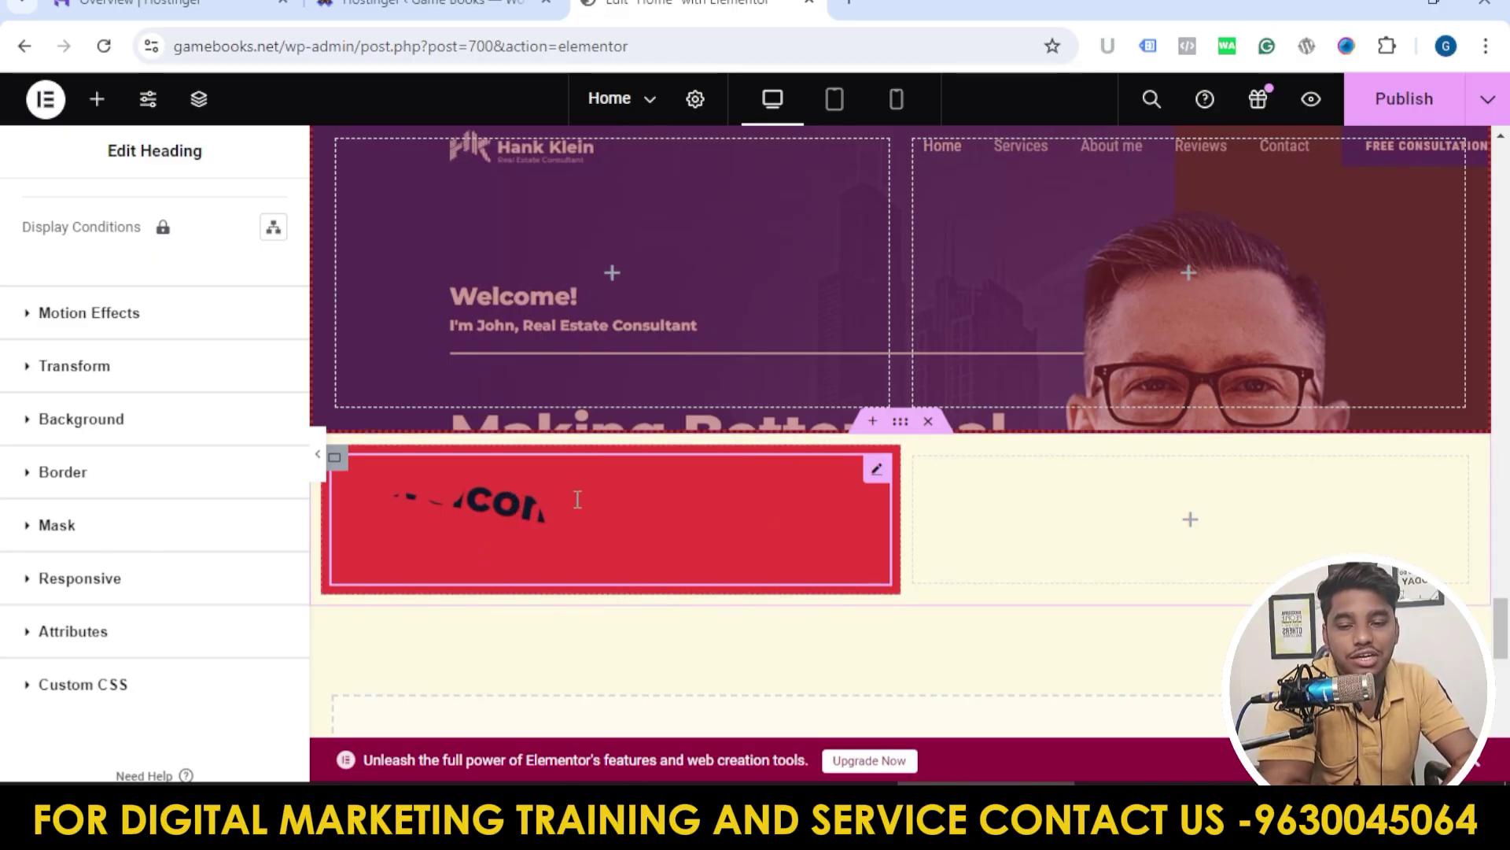
{"action": "left_click", "coordinate": [476, 494]}
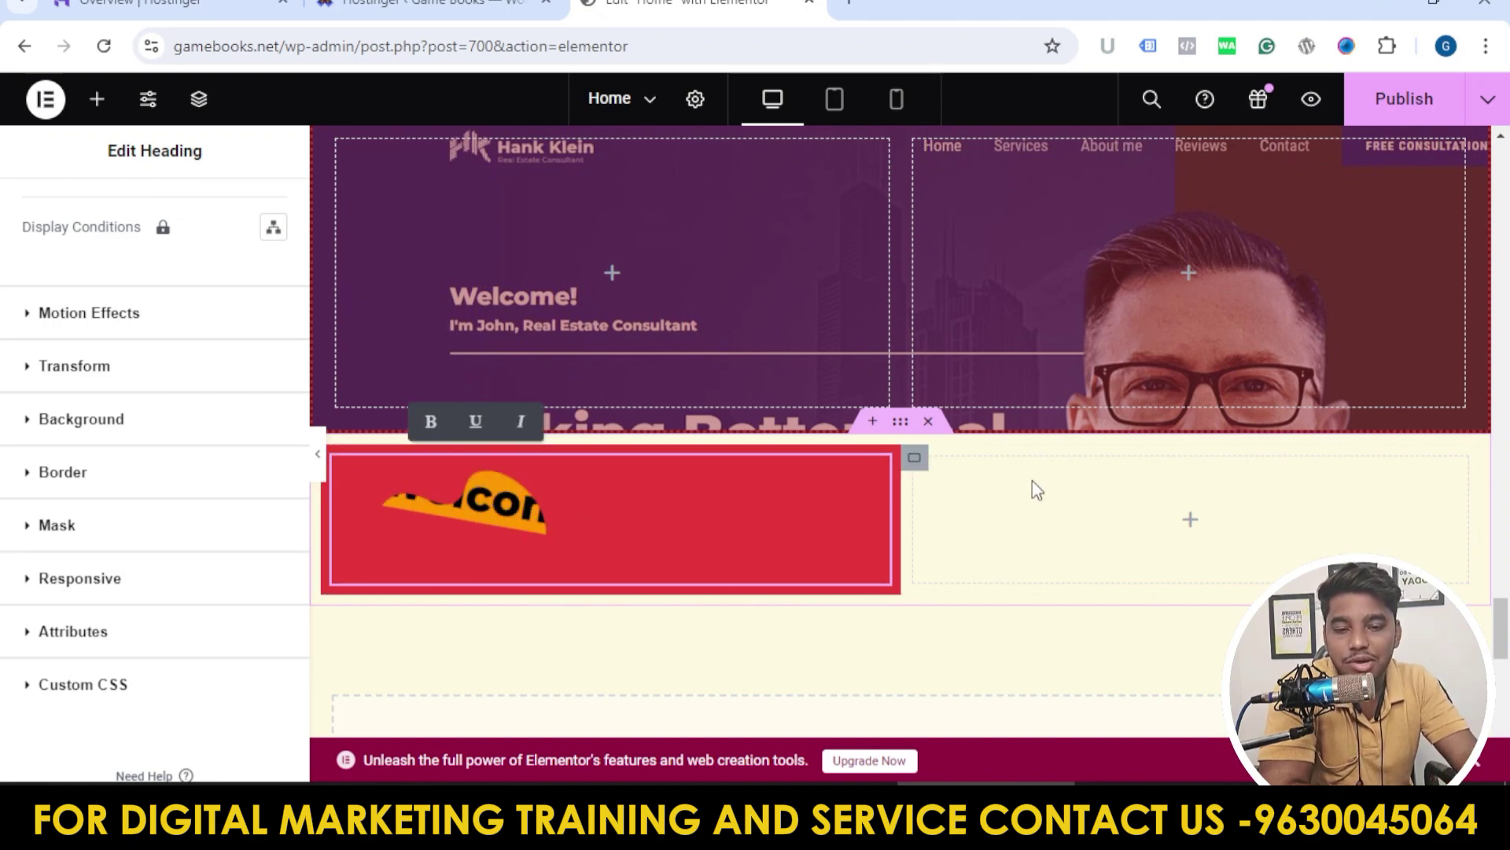
Step: Select the red column's container, and examine the Layout settings of the parent two-column container
{"action": "left_click", "coordinate": [336, 463]}
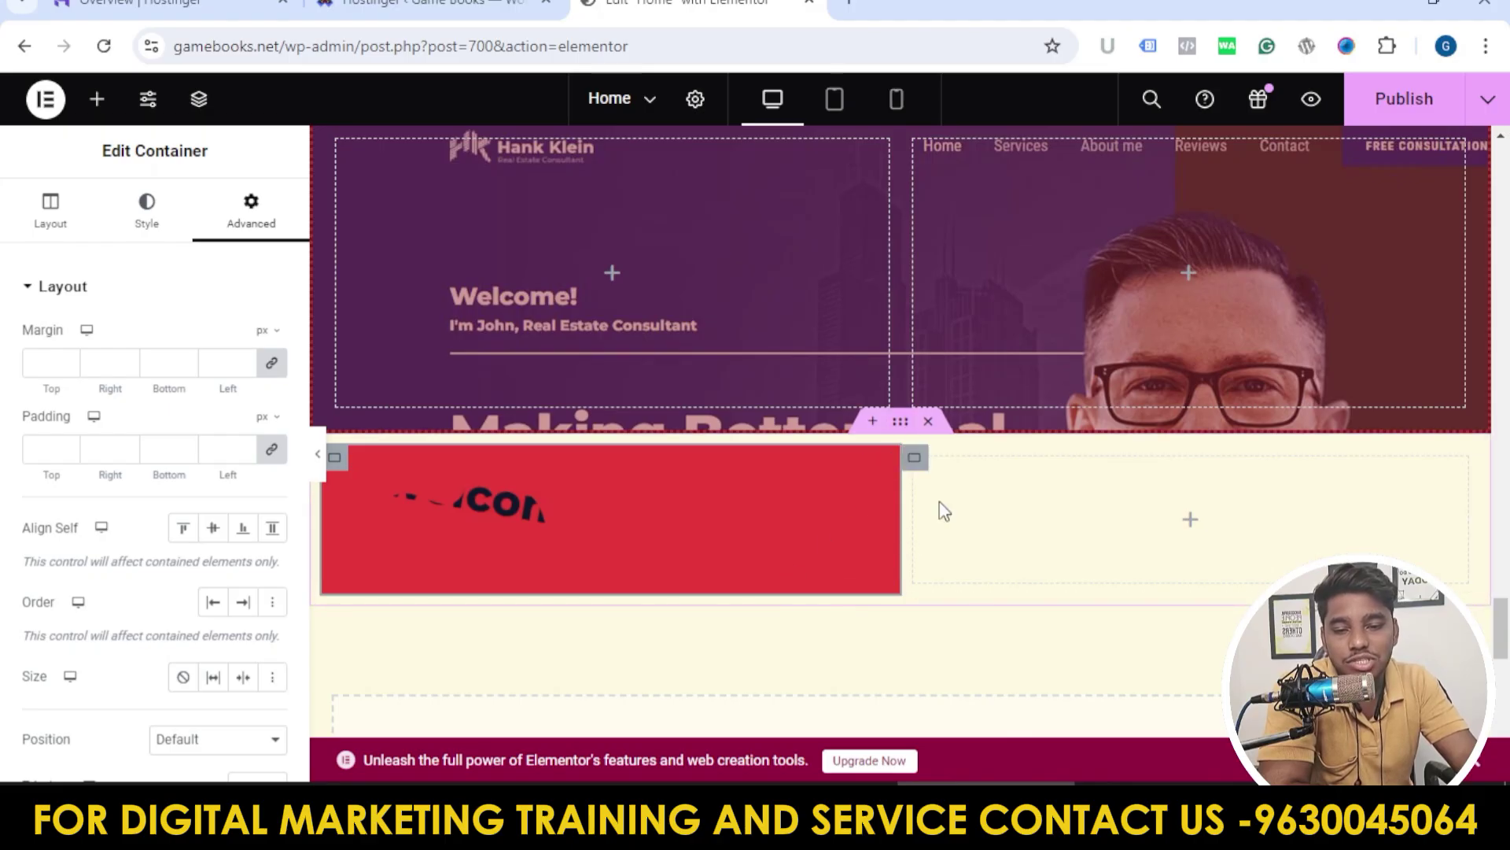
{"action": "left_click", "coordinate": [909, 427]}
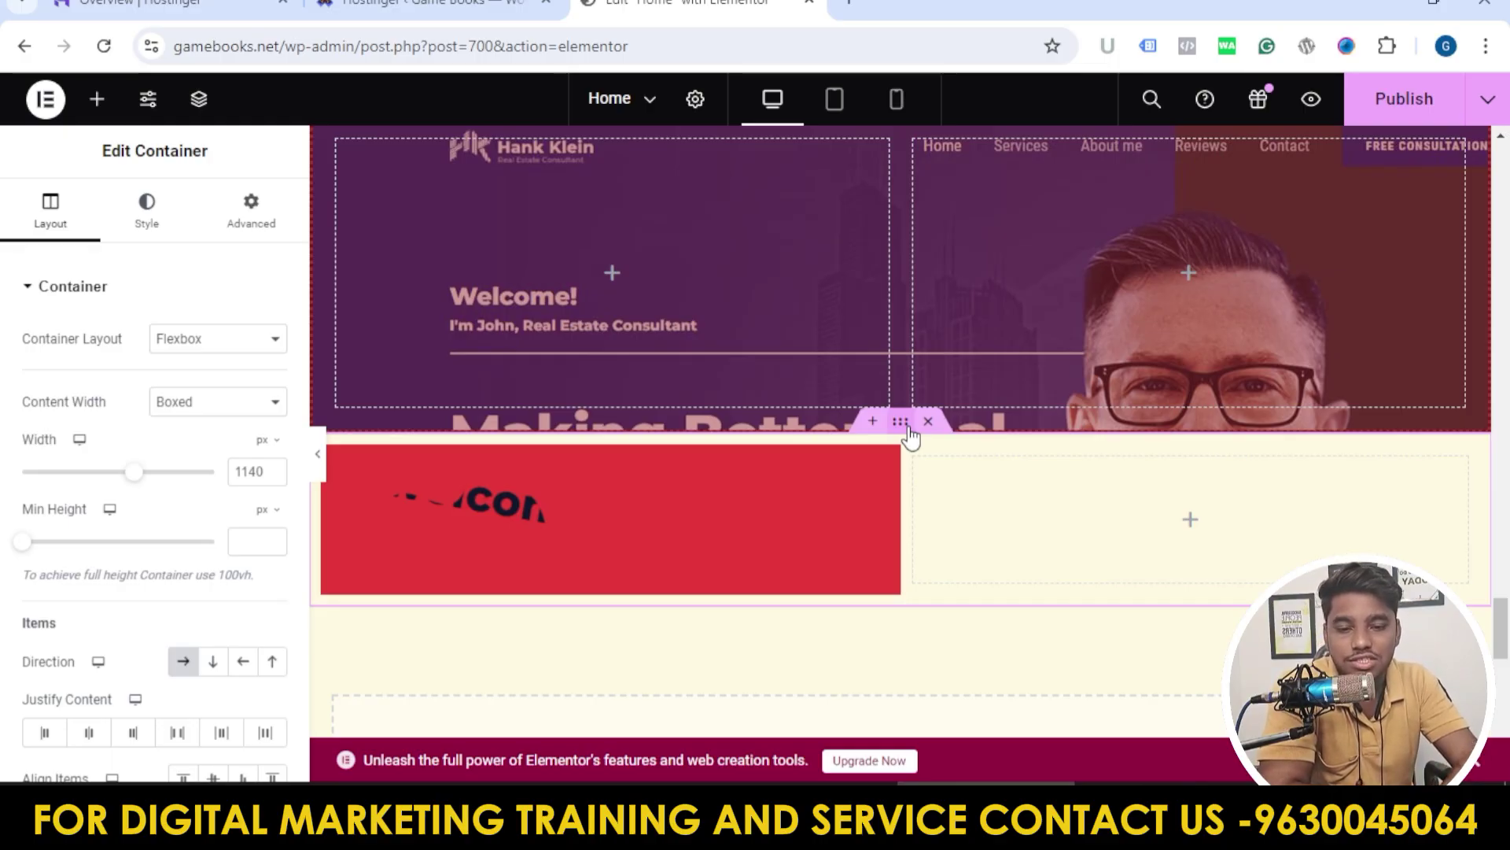
{"action": "scroll", "coordinate": [212, 511], "scroll_direction": "down", "scroll_amount": 3}
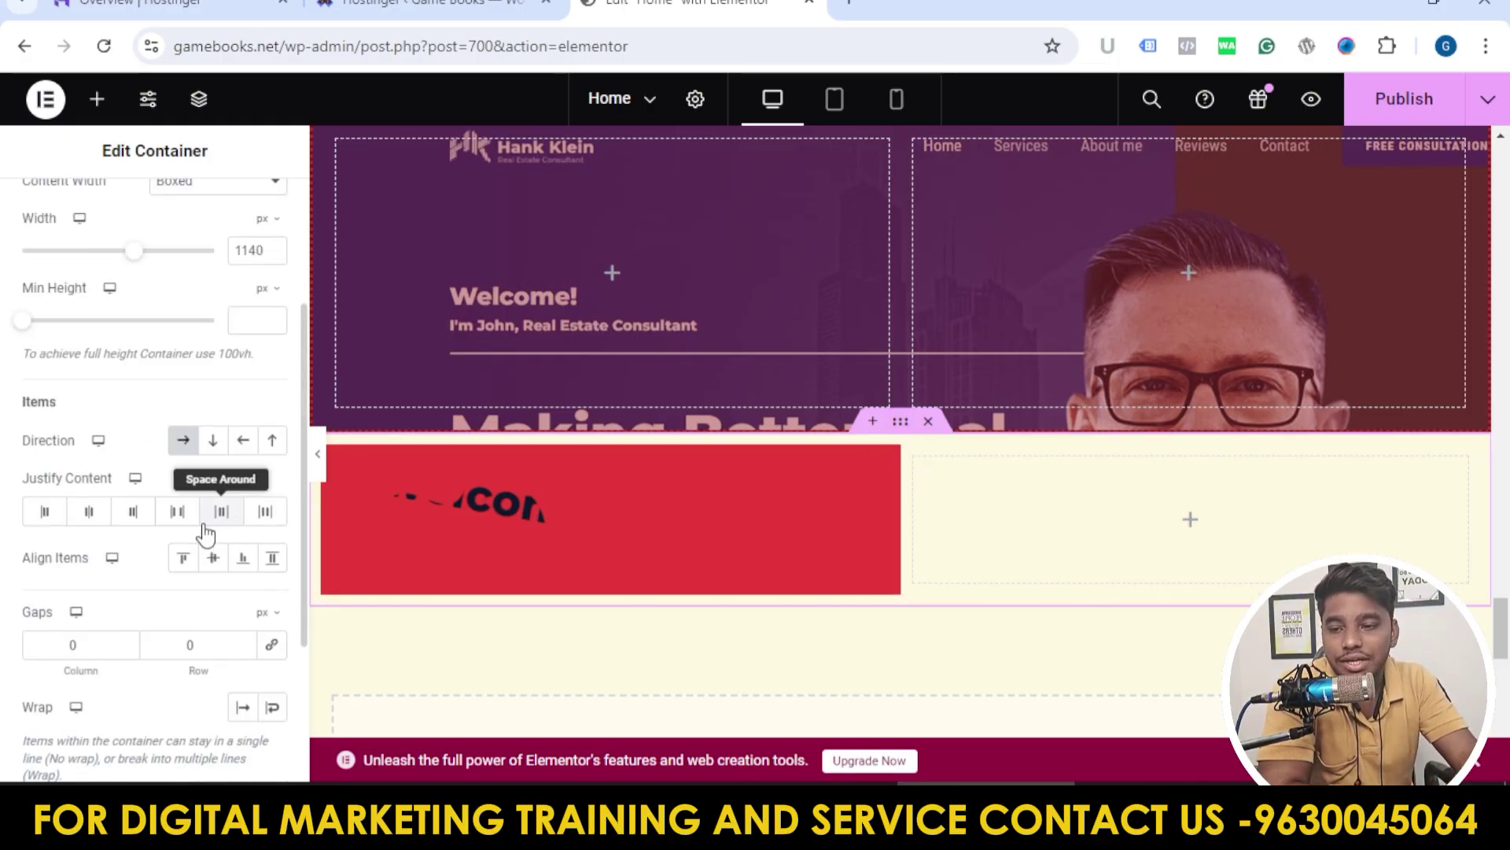
{"action": "scroll", "coordinate": [169, 525], "scroll_direction": "up", "scroll_amount": 3}
{"action": "scroll", "coordinate": [1079, 503], "scroll_direction": "down", "scroll_amount": 1}
{"action": "scroll", "coordinate": [1080, 503], "scroll_direction": "down", "scroll_amount": 3}
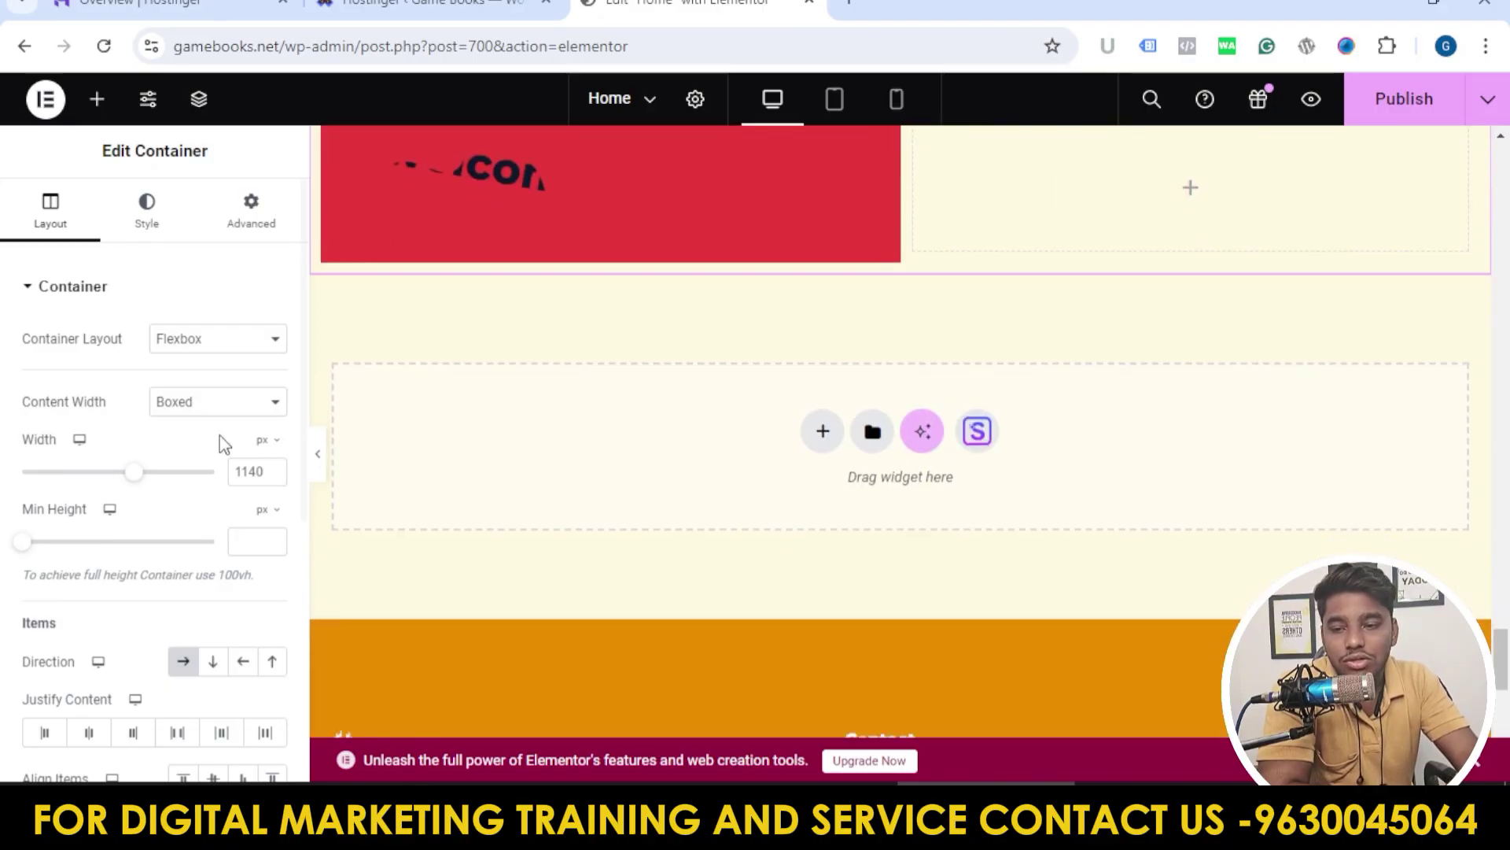
{"action": "scroll", "coordinate": [222, 438], "scroll_direction": "down", "scroll_amount": 4}
{"action": "scroll", "coordinate": [203, 362], "scroll_direction": "up", "scroll_amount": 4}
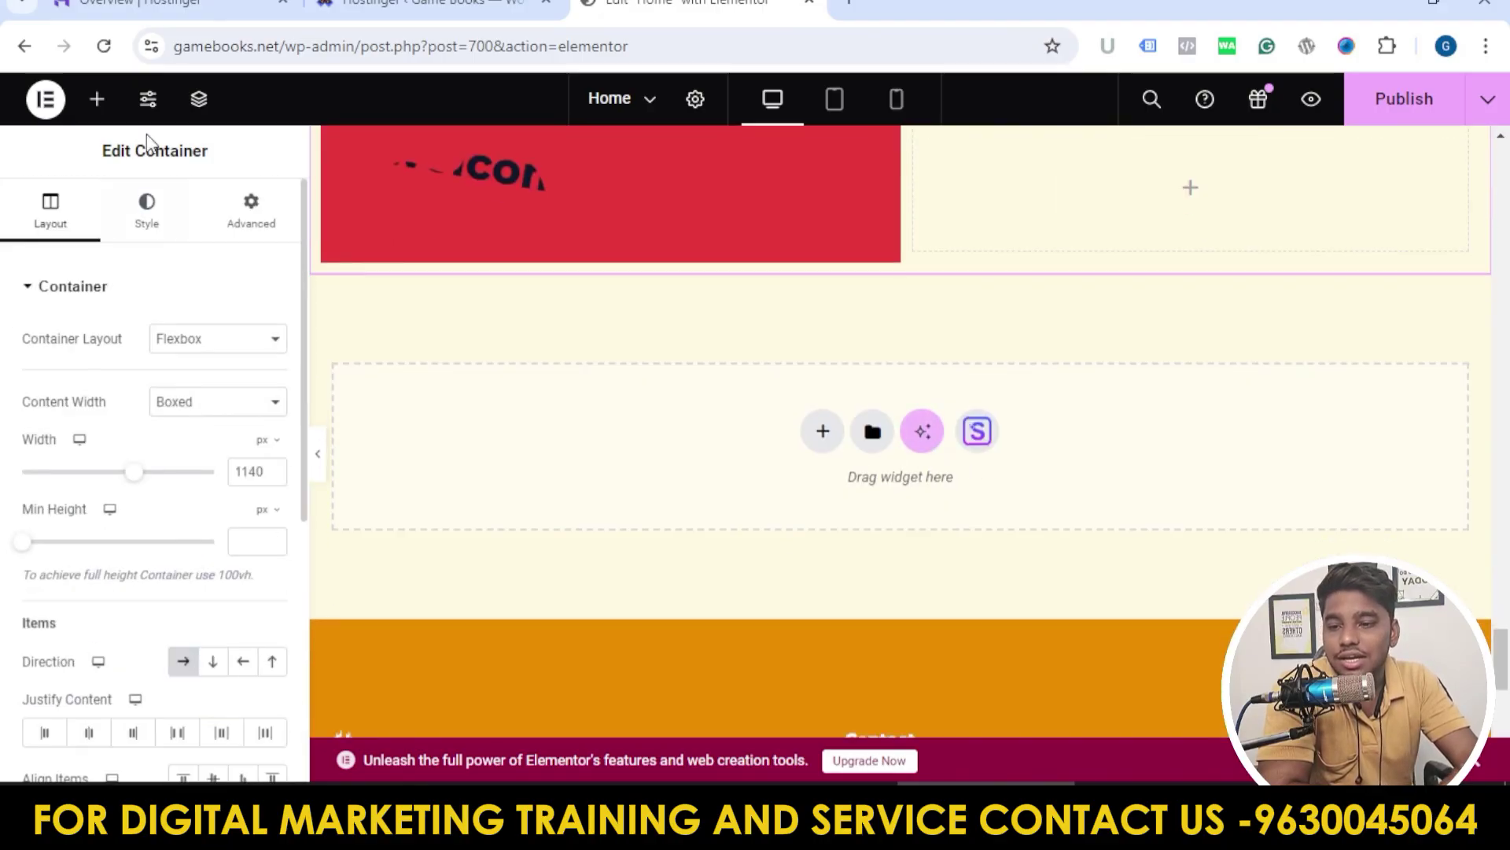
Step: Browse the available Elementor widgets, from the Layout and Basic groups through the locked Pro widgets
{"action": "left_click", "coordinate": [97, 99]}
{"action": "scroll", "coordinate": [173, 354], "scroll_direction": "down", "scroll_amount": 3}
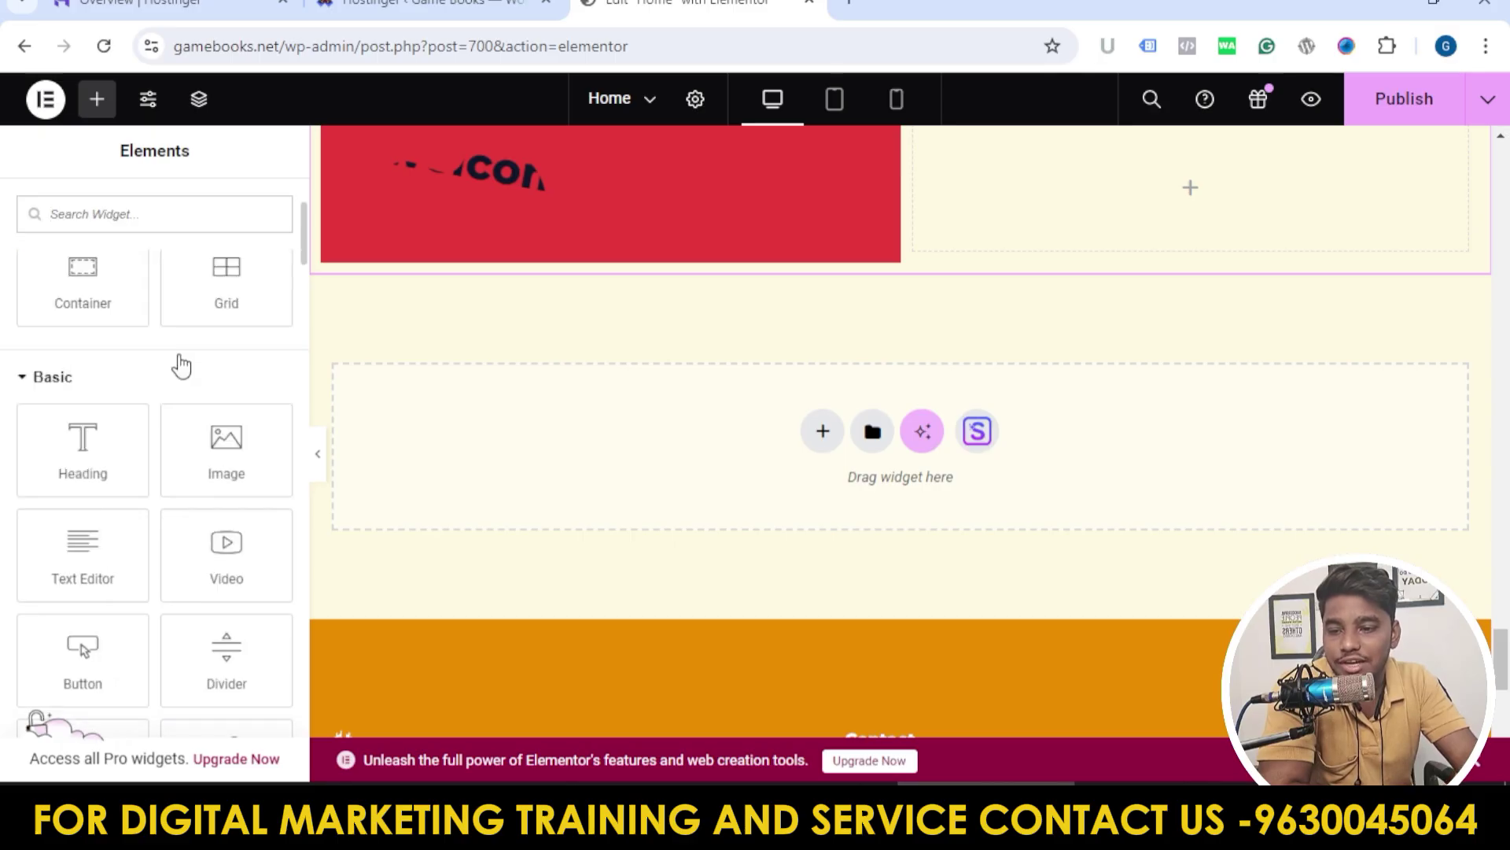
{"action": "scroll", "coordinate": [150, 327], "scroll_direction": "up", "scroll_amount": 1}
{"action": "scroll", "coordinate": [212, 338], "scroll_direction": "down", "scroll_amount": 3}
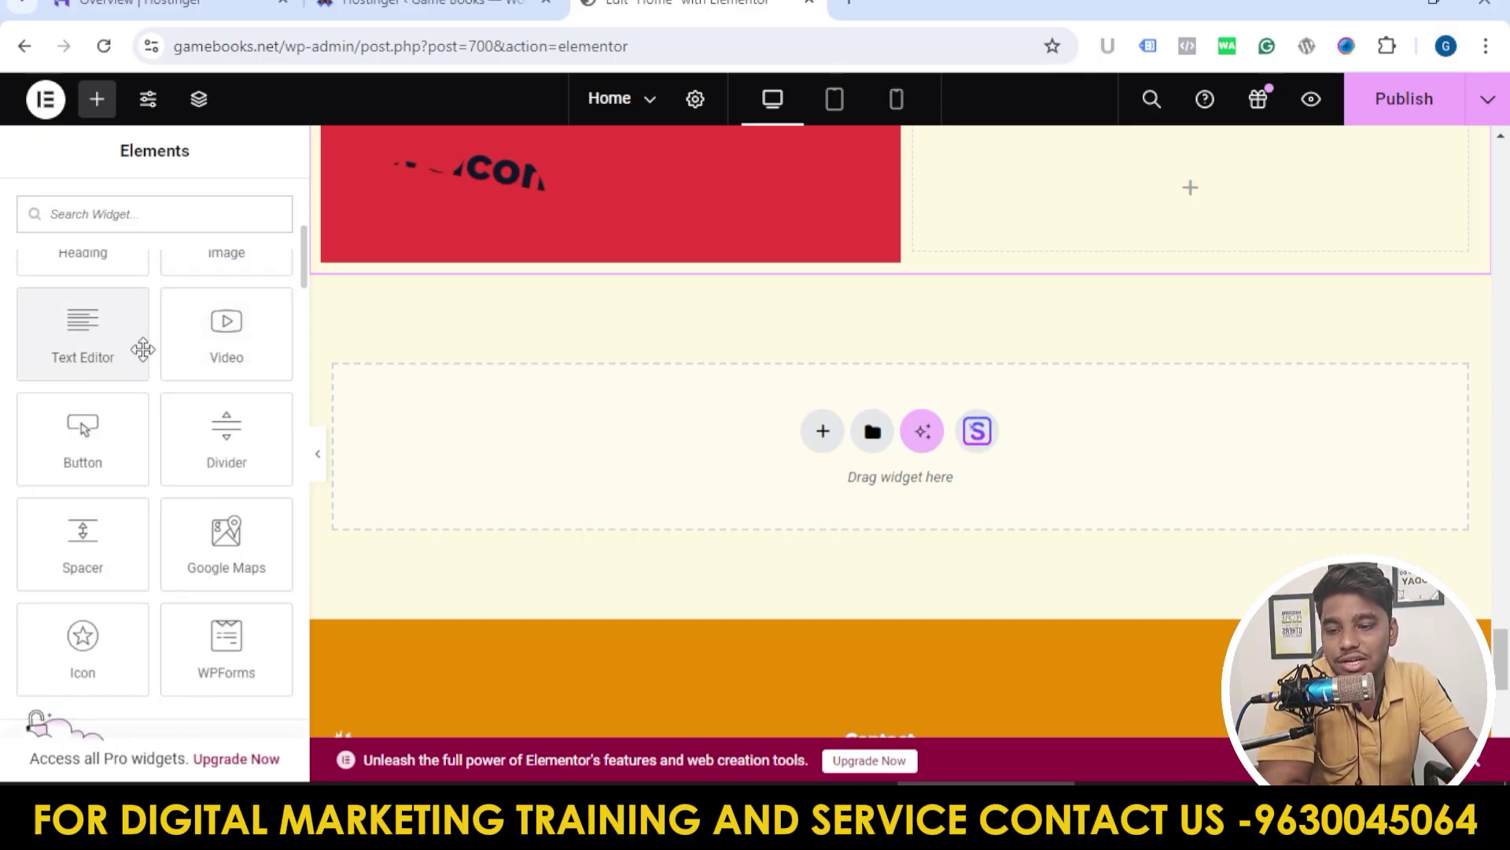
{"action": "scroll", "coordinate": [186, 488], "scroll_direction": "down", "scroll_amount": 1}
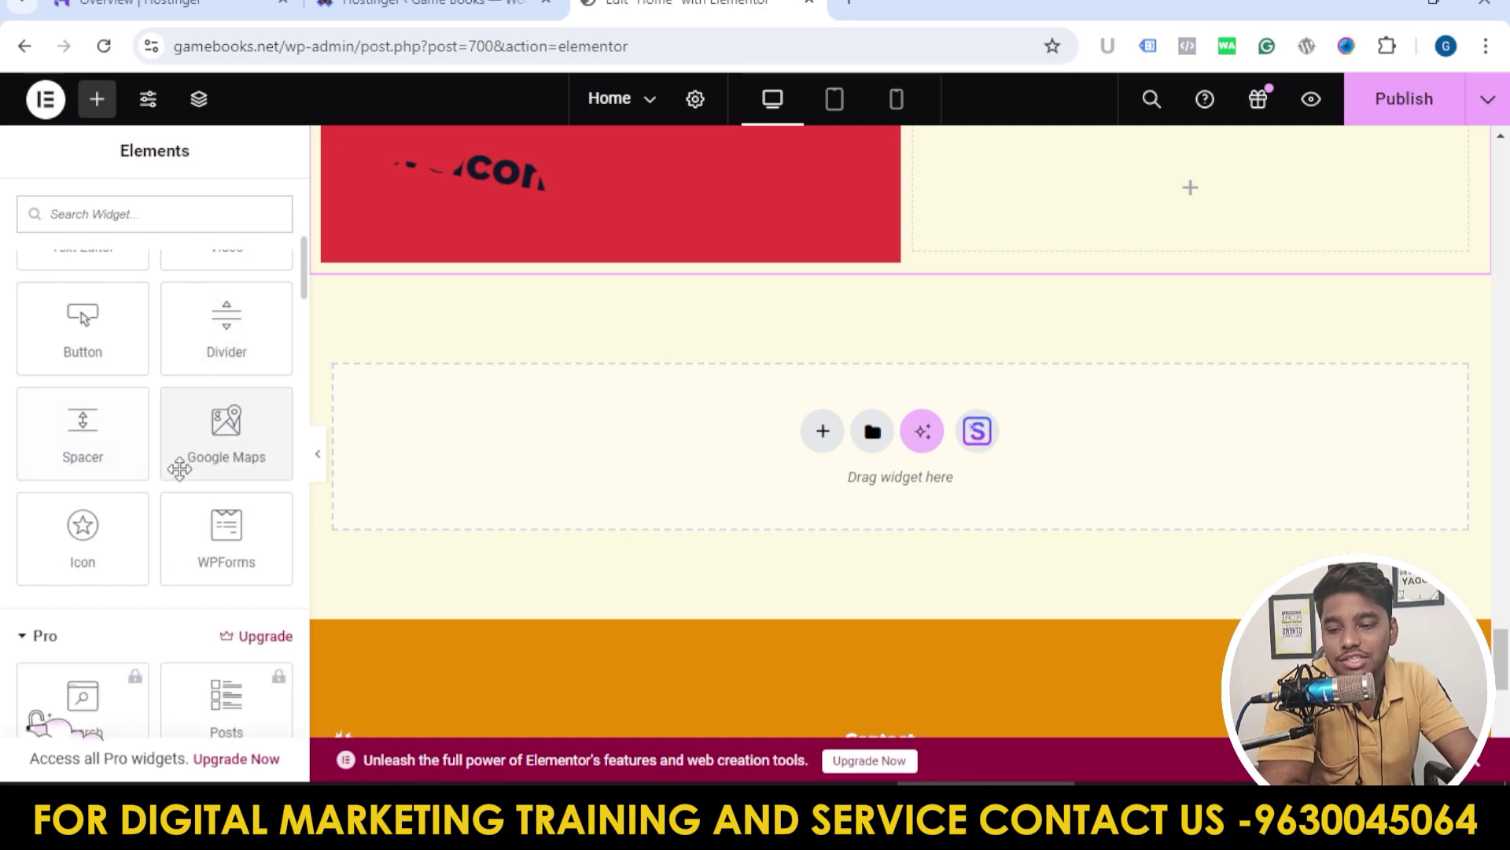
{"action": "scroll", "coordinate": [177, 484], "scroll_direction": "down", "scroll_amount": 2}
{"action": "scroll", "coordinate": [149, 413], "scroll_direction": "up", "scroll_amount": 1}
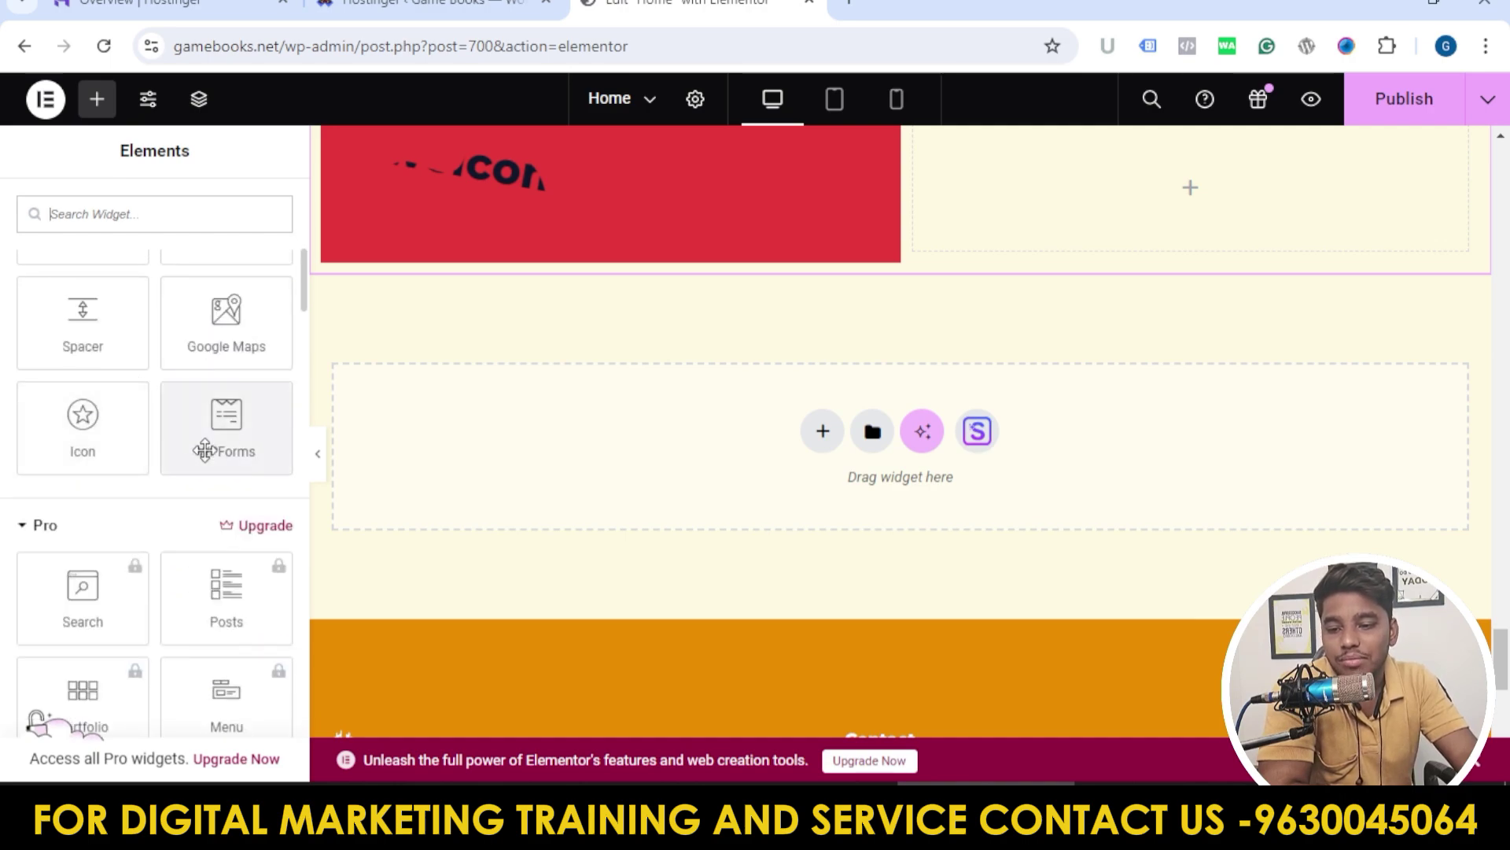
{"action": "scroll", "coordinate": [179, 462], "scroll_direction": "down", "scroll_amount": 1}
{"action": "scroll", "coordinate": [177, 441], "scroll_direction": "down", "scroll_amount": 7}
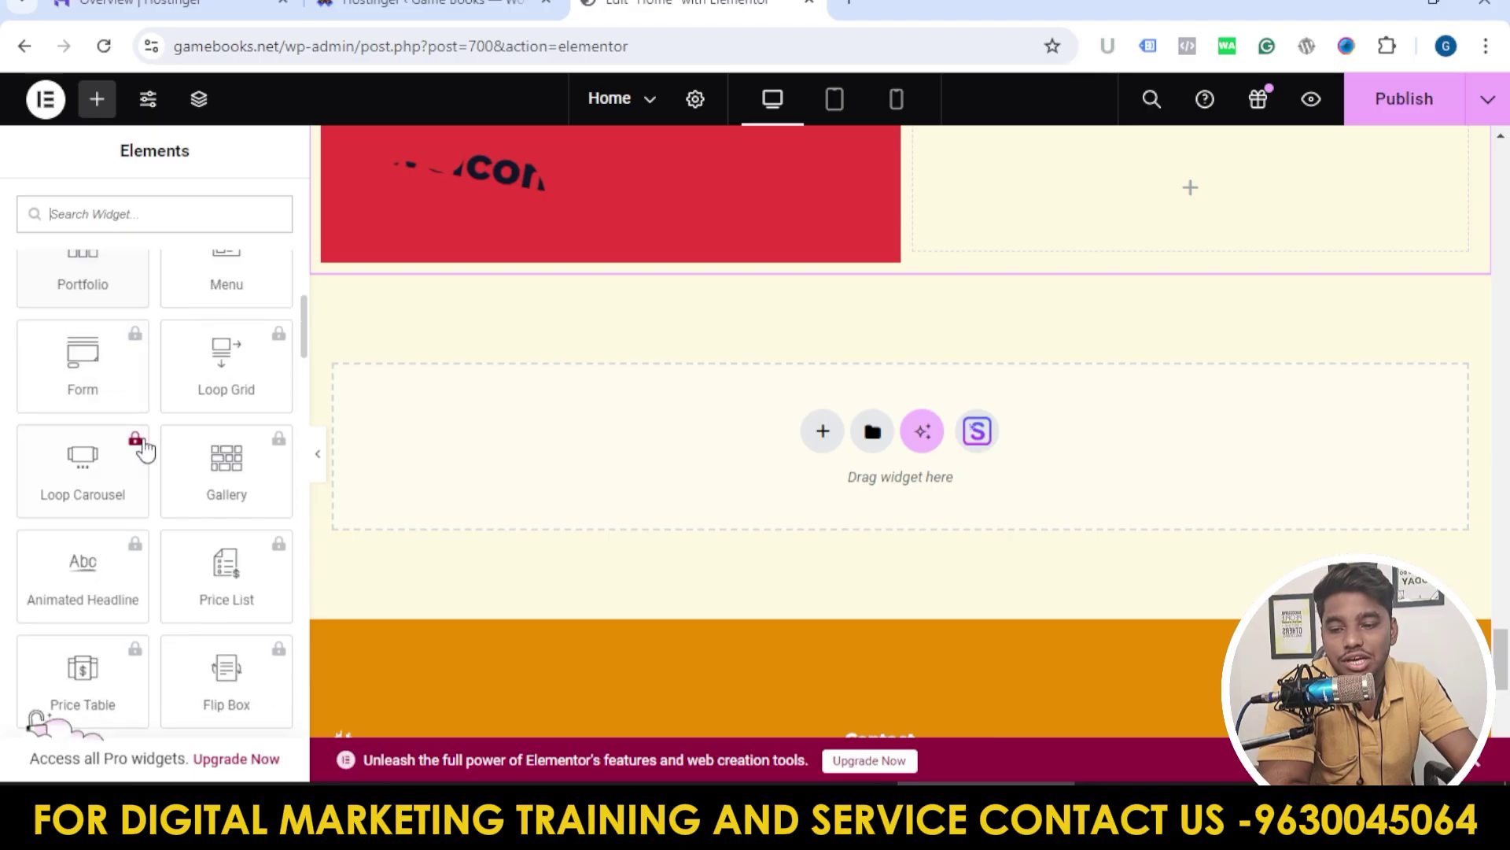
{"action": "scroll", "coordinate": [173, 476], "scroll_direction": "down", "scroll_amount": 6}
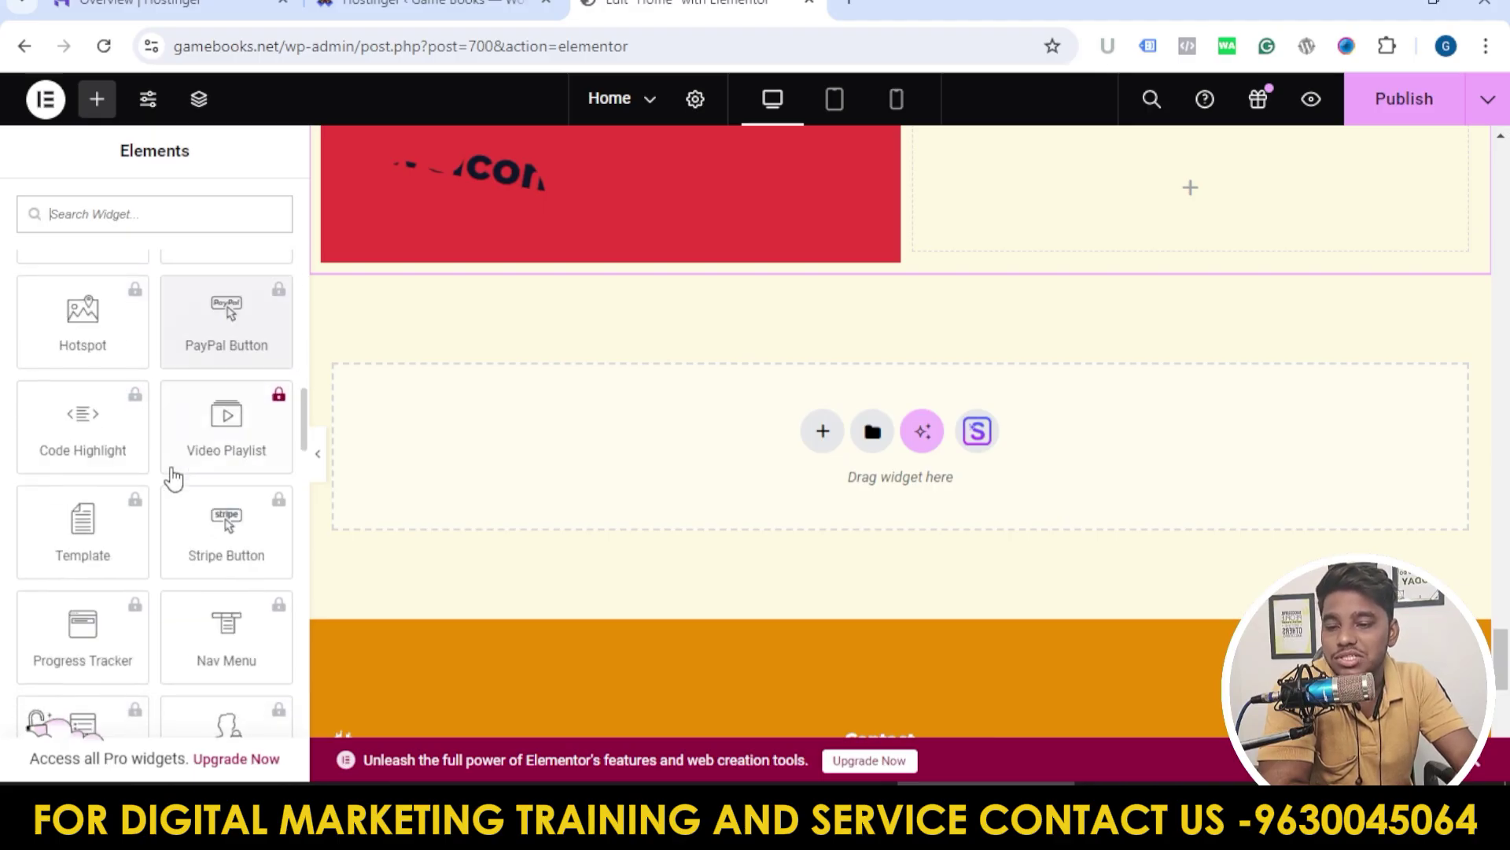
{"action": "scroll", "coordinate": [173, 476], "scroll_direction": "up", "scroll_amount": 9}
{"action": "scroll", "coordinate": [171, 468], "scroll_direction": "up", "scroll_amount": 5}
{"action": "scroll", "coordinate": [629, 401], "scroll_direction": "up", "scroll_amount": 10}
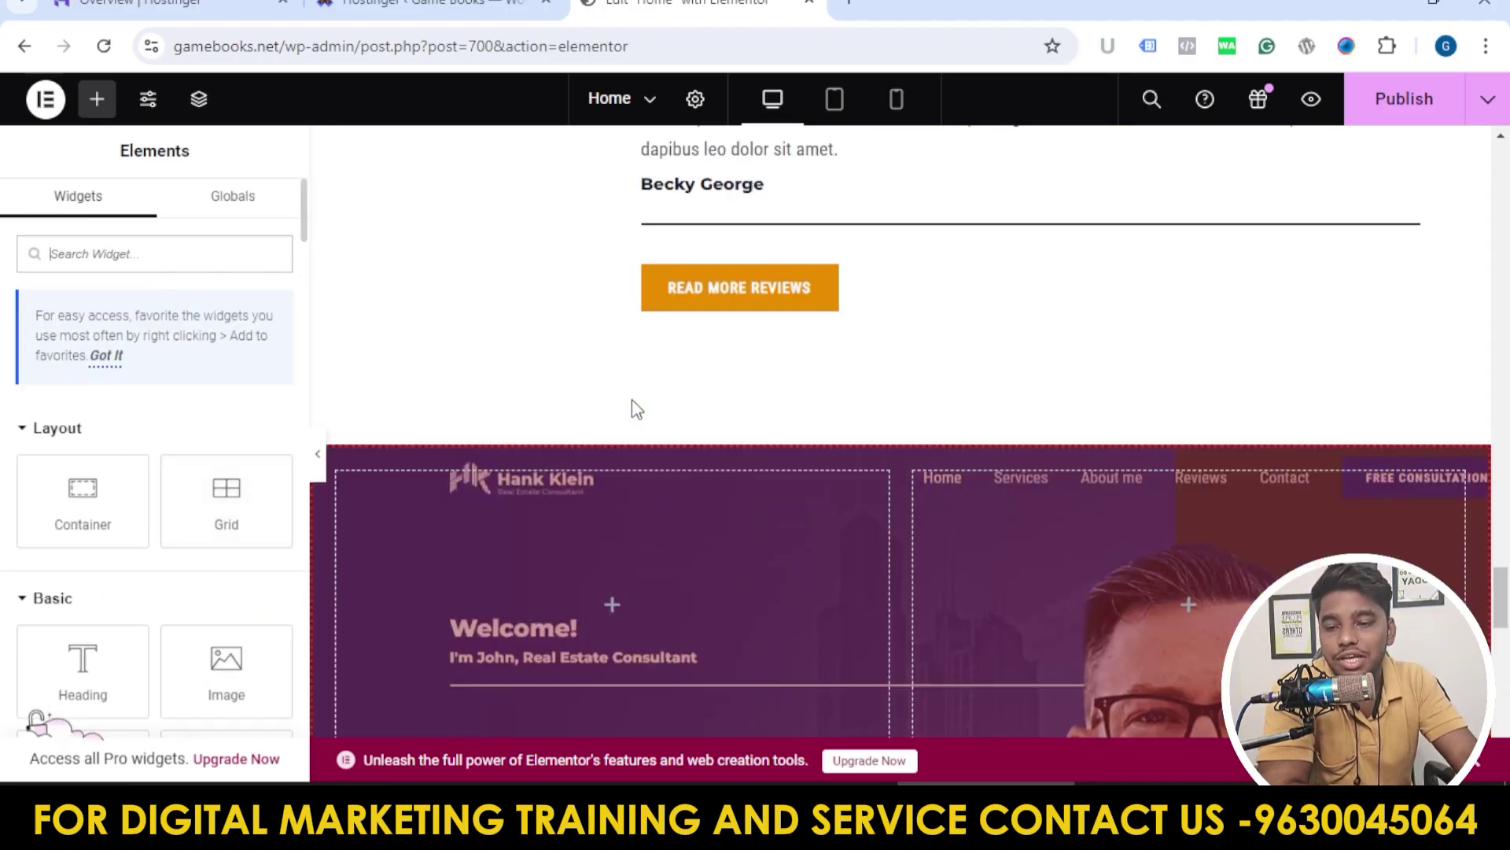
{"action": "scroll", "coordinate": [600, 386], "scroll_direction": "down", "scroll_amount": 10}
{"action": "scroll", "coordinate": [157, 378], "scroll_direction": "down", "scroll_amount": 2}
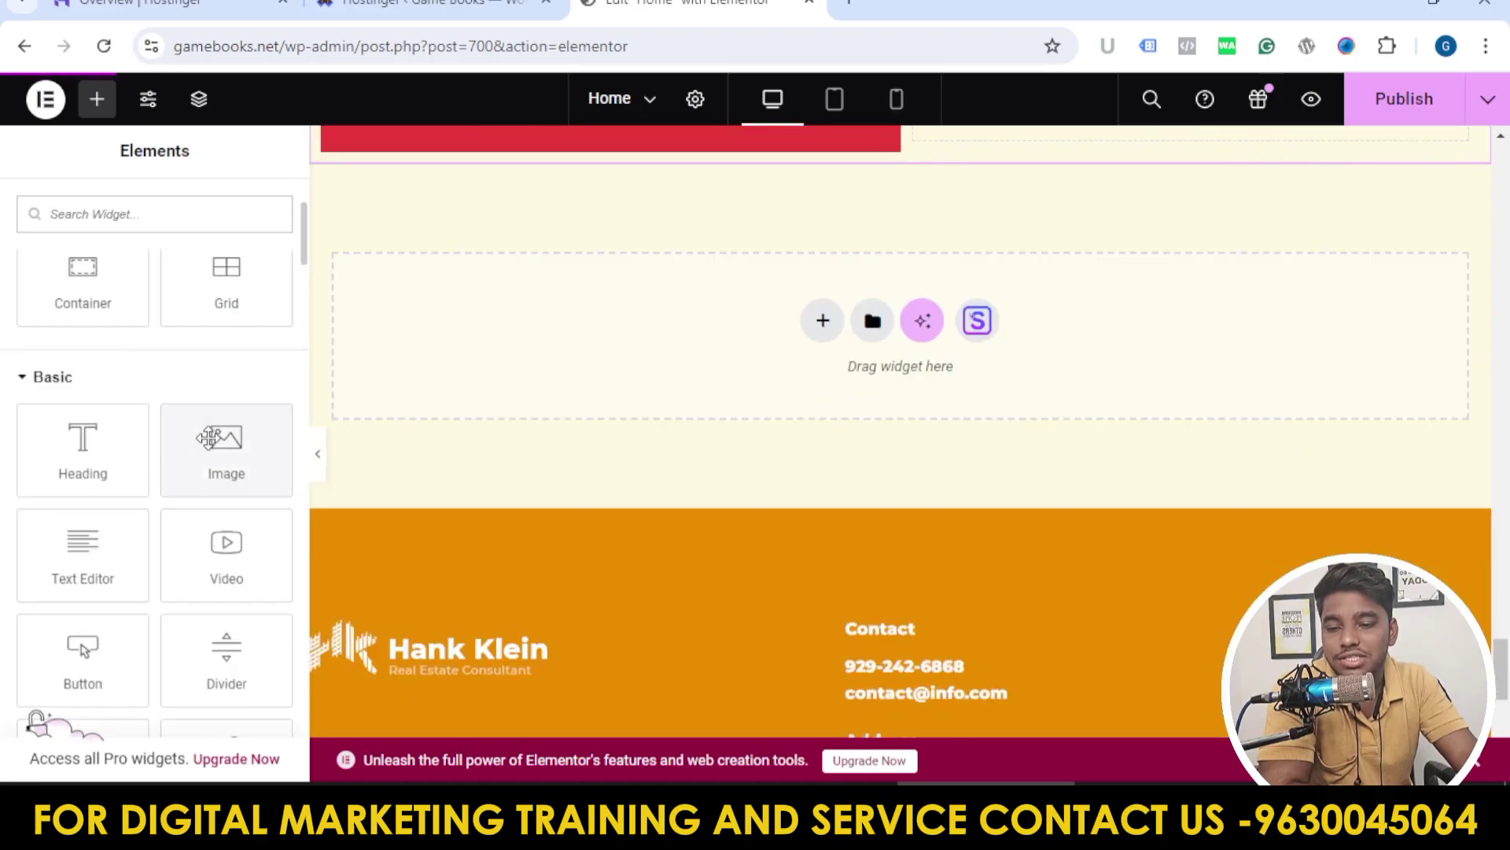
{"action": "left_click_drag", "start_coordinate": [224, 441], "coordinate": [364, 464]}
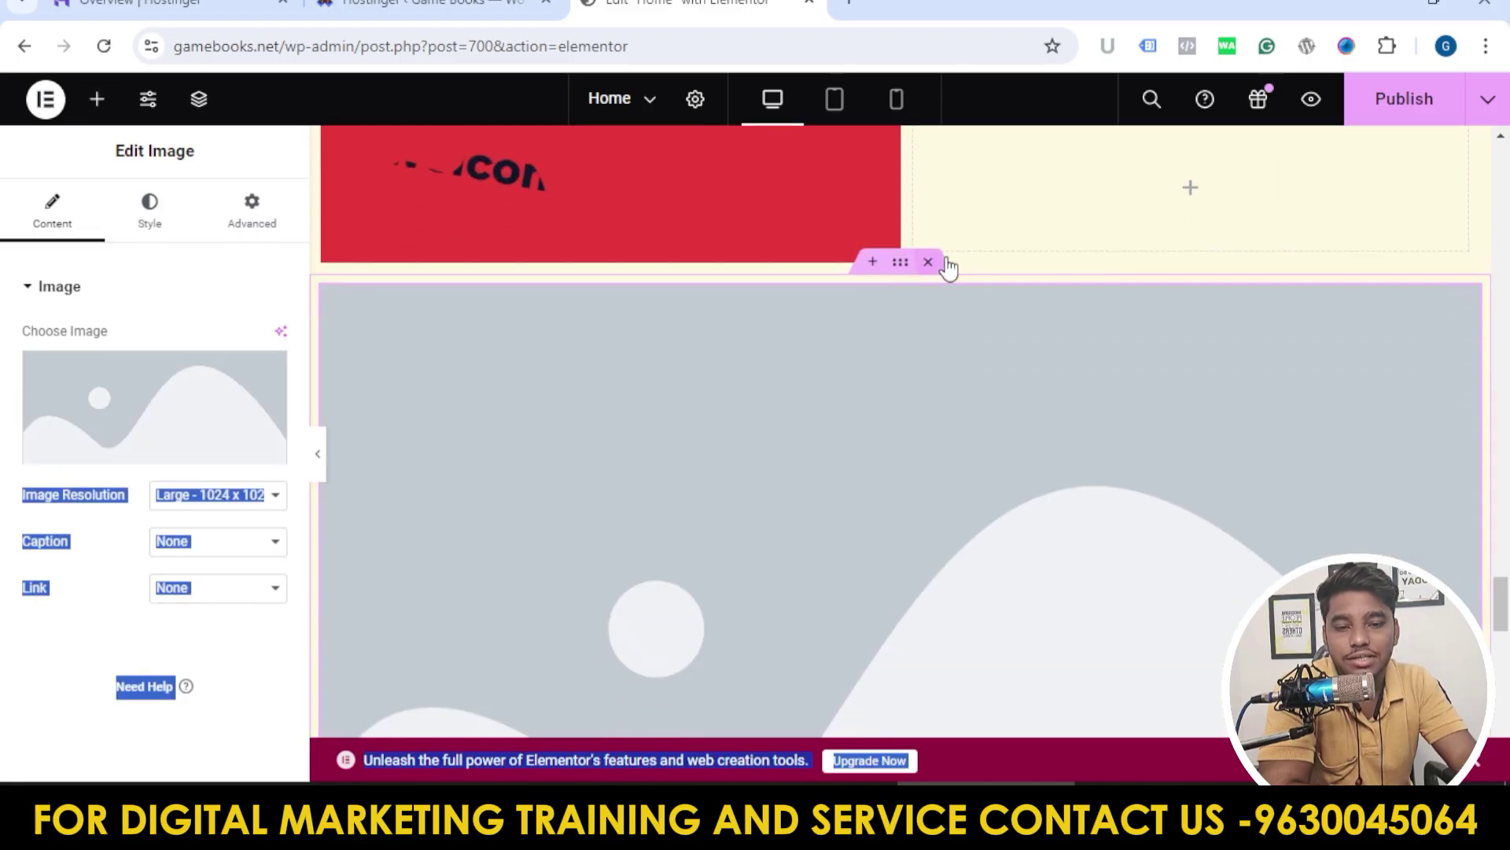
{"action": "left_click", "coordinate": [929, 261]}
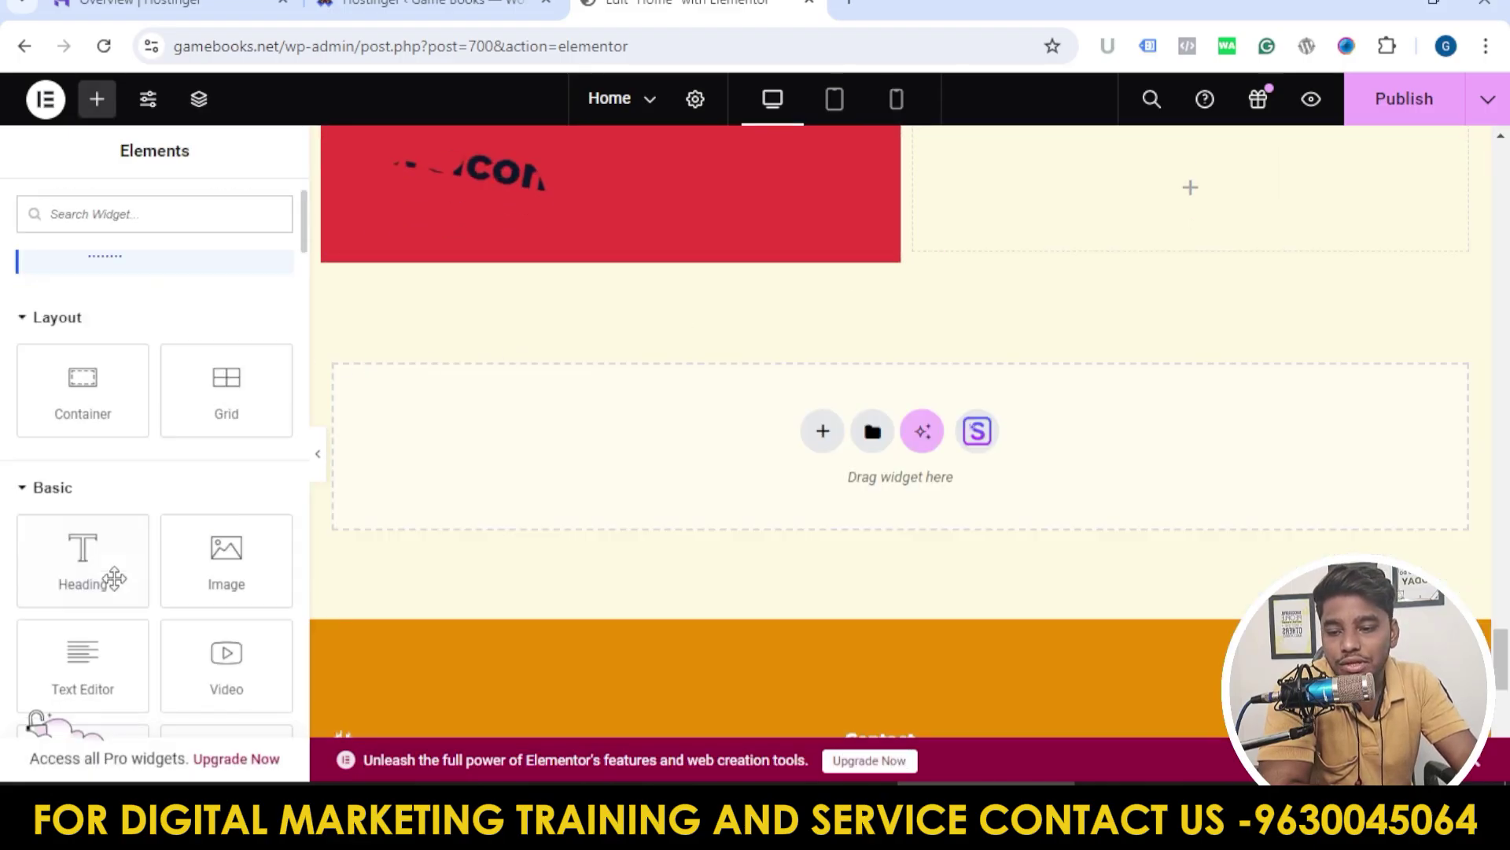
Step: Add an Image widget to the empty right column and set its picture to the gamer illustration from the media library
{"action": "left_click_drag", "start_coordinate": [223, 582], "coordinate": [1095, 224]}
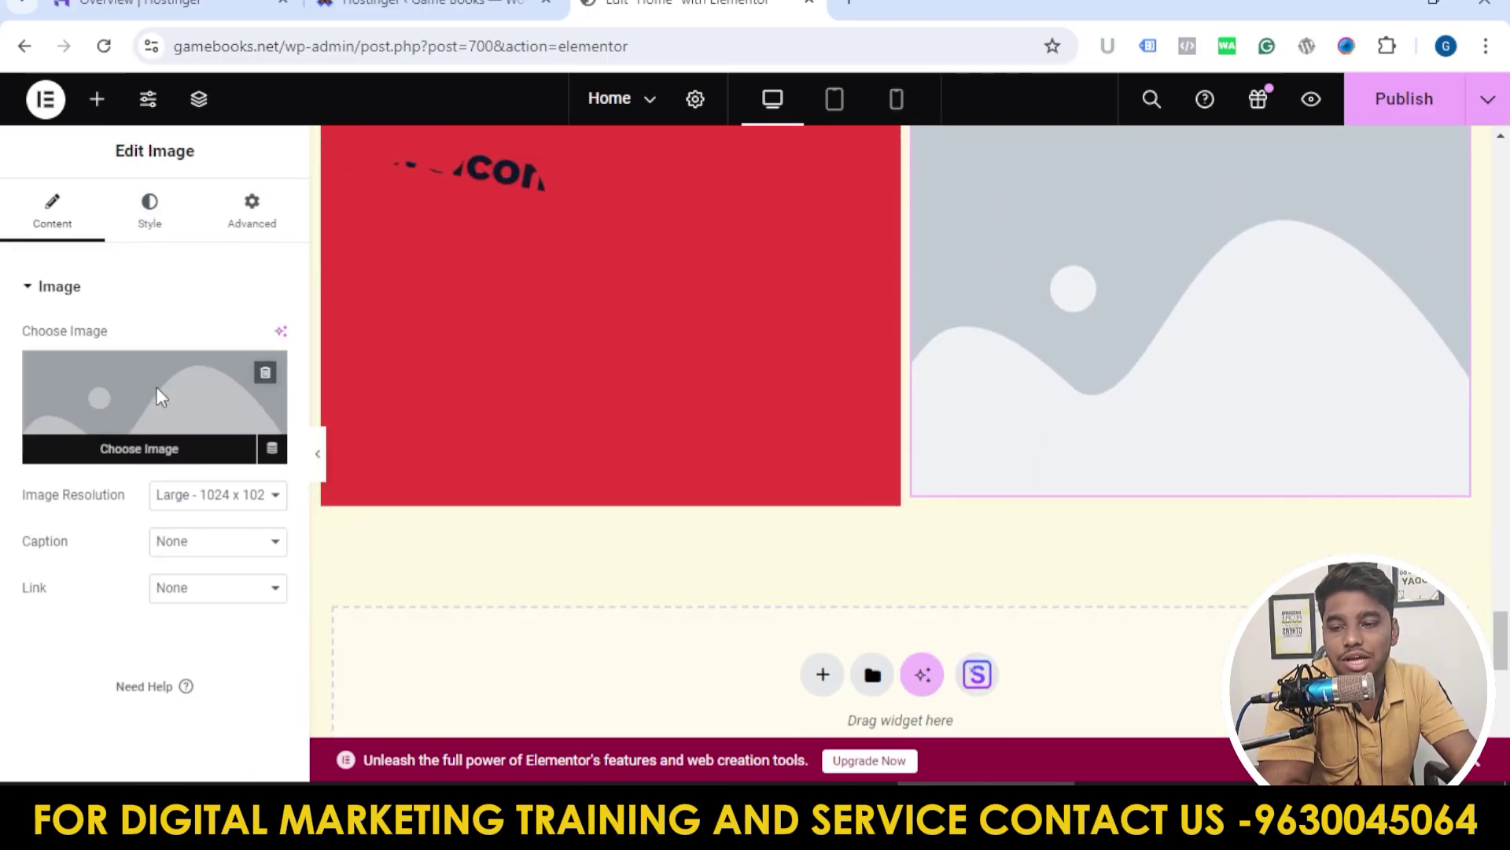
{"action": "left_click", "coordinate": [155, 386]}
{"action": "left_click", "coordinate": [690, 367]}
{"action": "left_click", "coordinate": [1408, 723]}
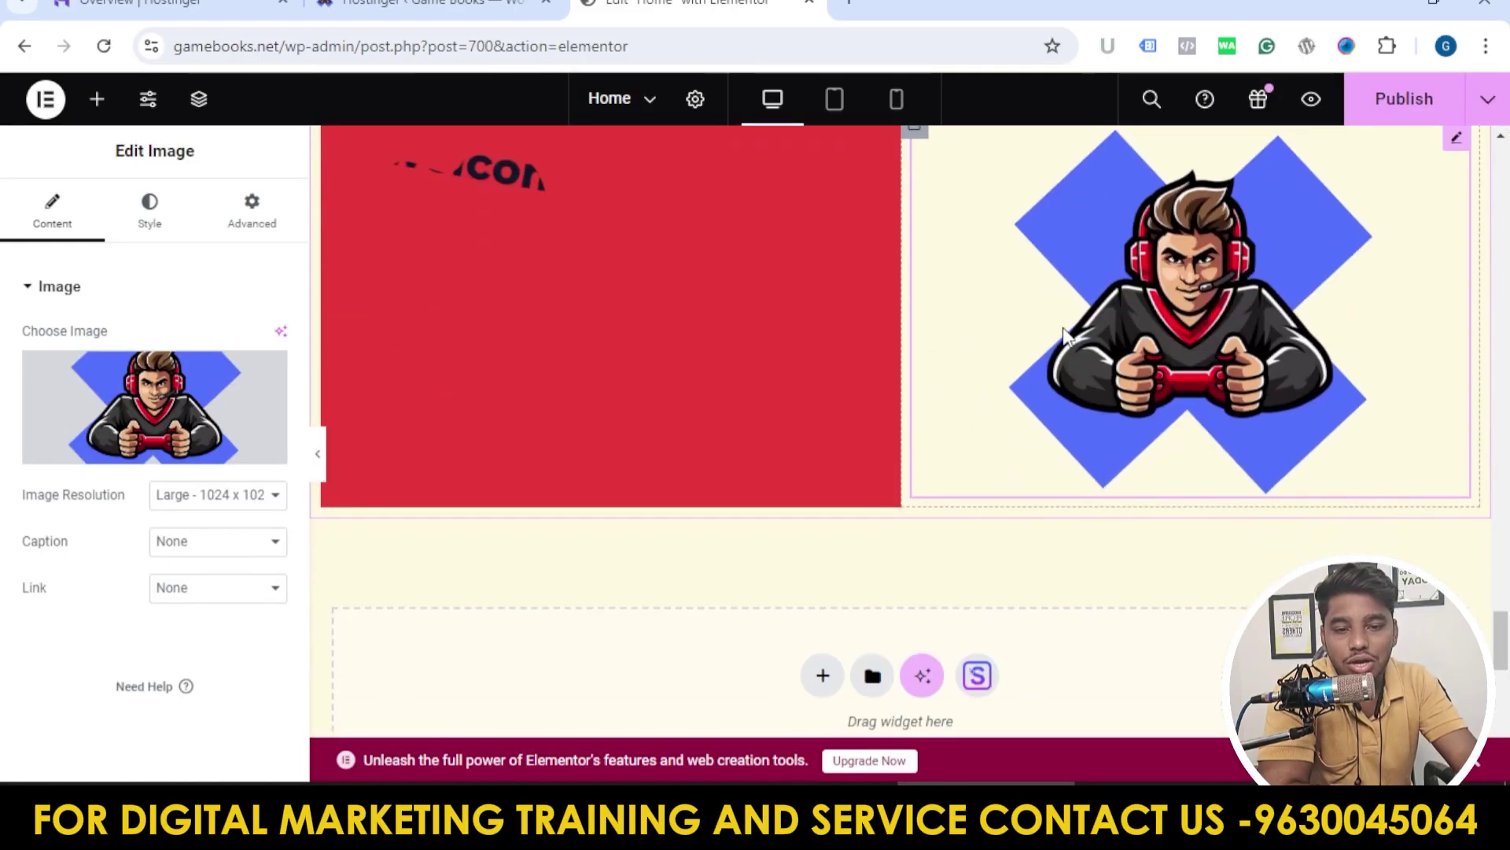
Step: Examine the Style settings of the gamer image and return to its Content settings
{"action": "scroll", "coordinate": [856, 431], "scroll_direction": "down", "scroll_amount": 3}
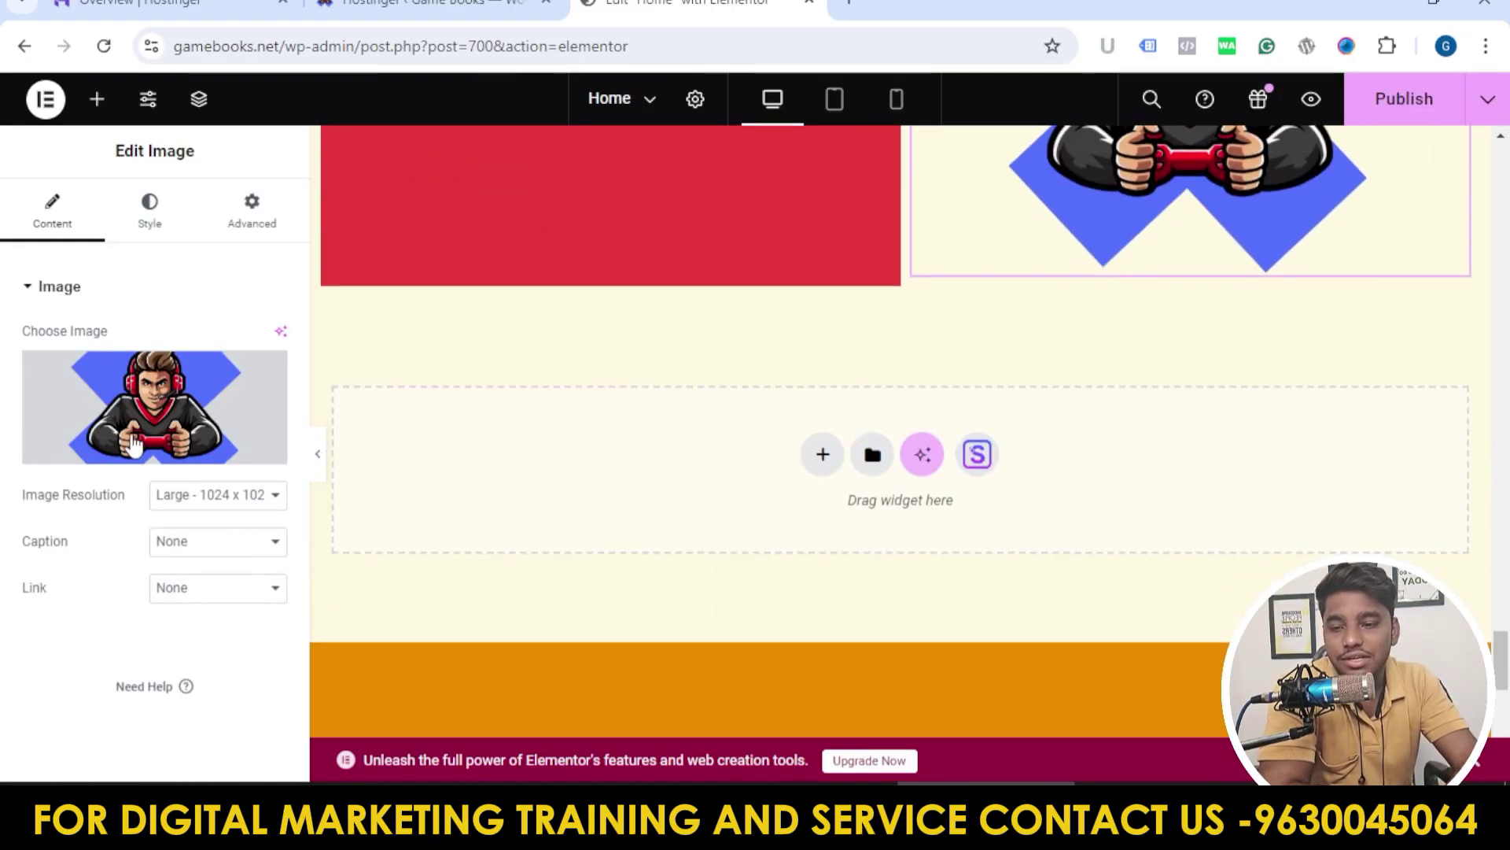
{"action": "left_click", "coordinate": [161, 216]}
{"action": "left_click", "coordinate": [220, 226]}
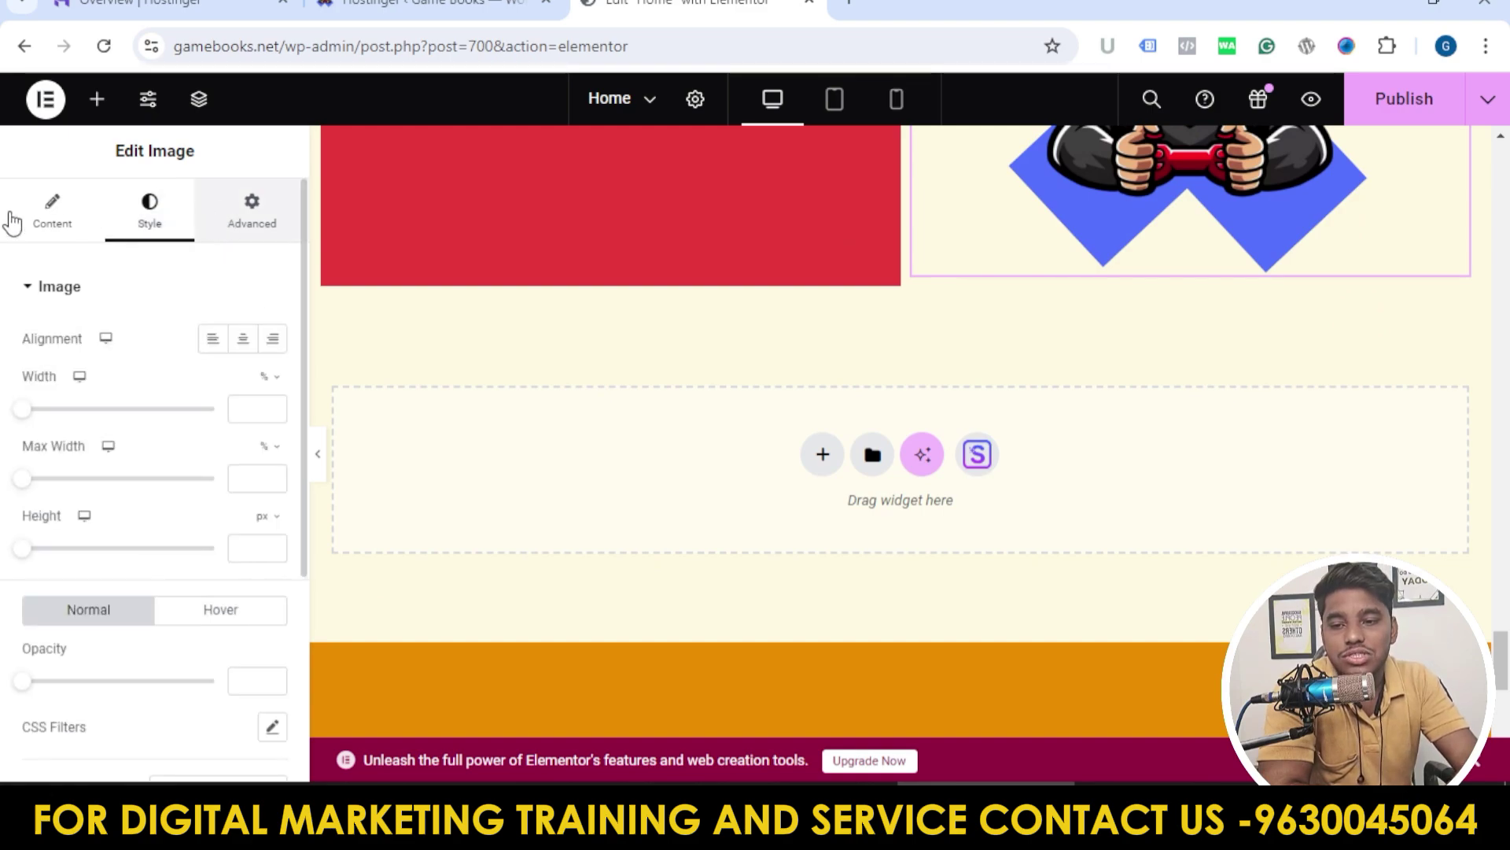
{"action": "left_click", "coordinate": [50, 229]}
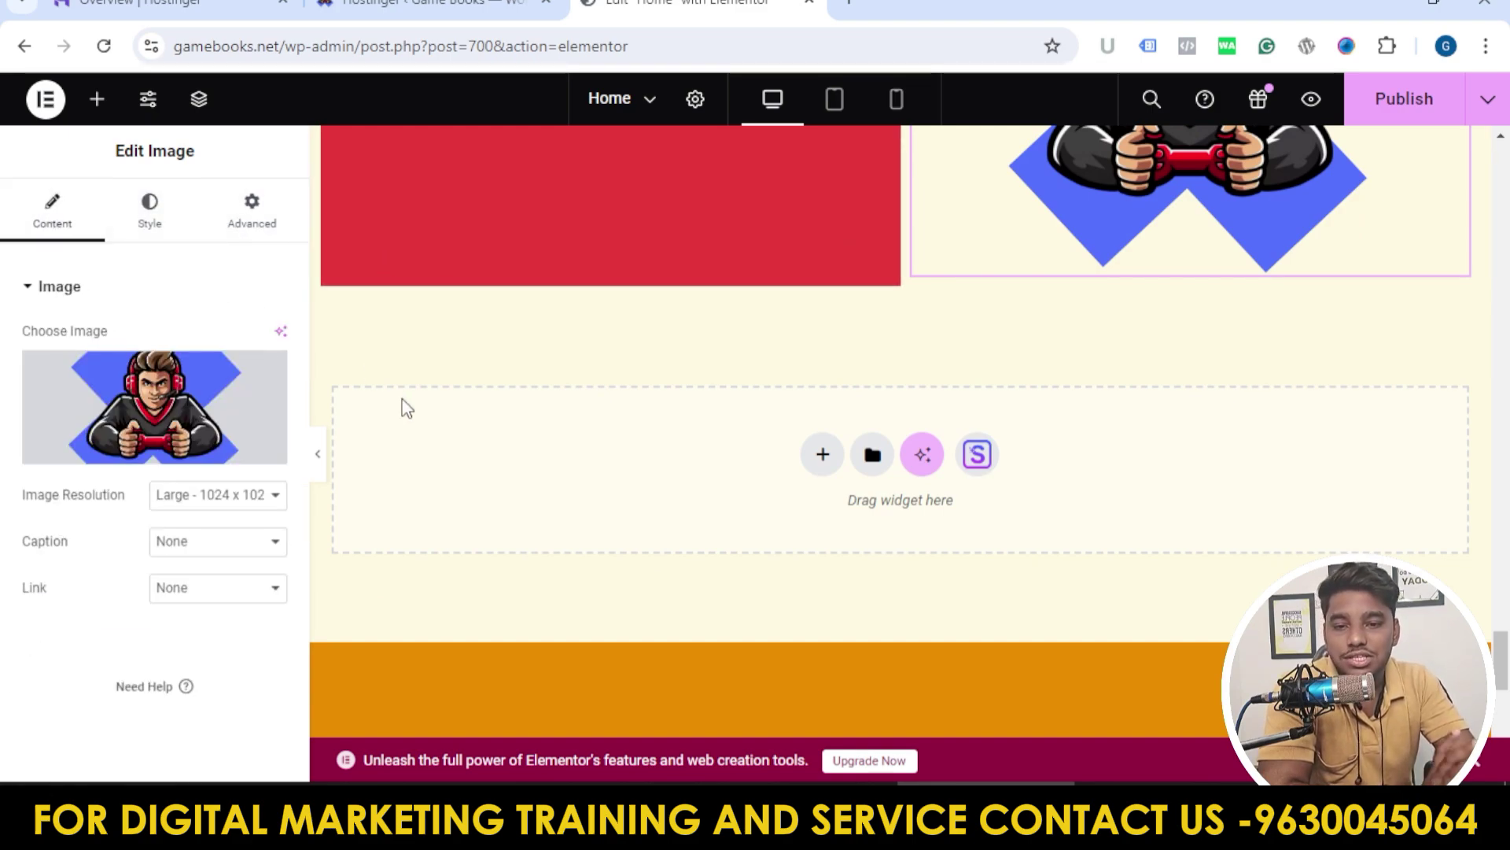